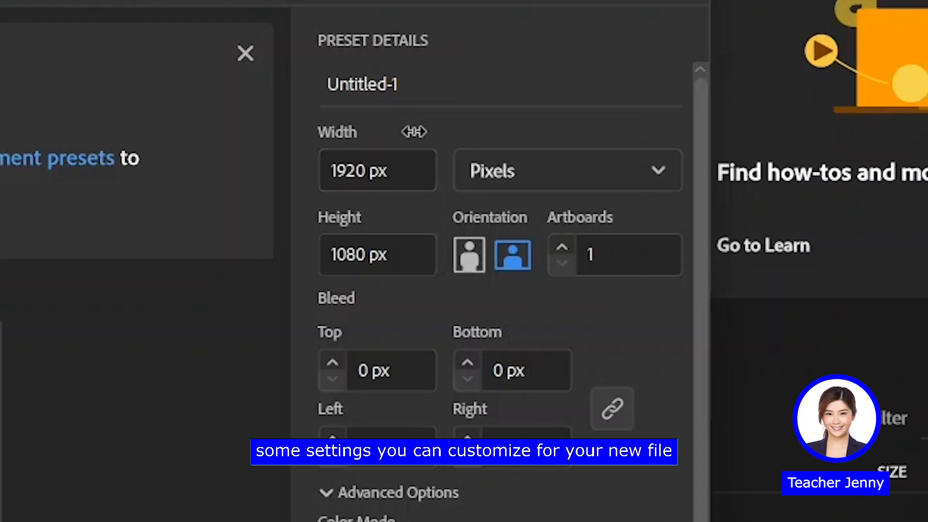
left_click(578, 177)
left_click(578, 178)
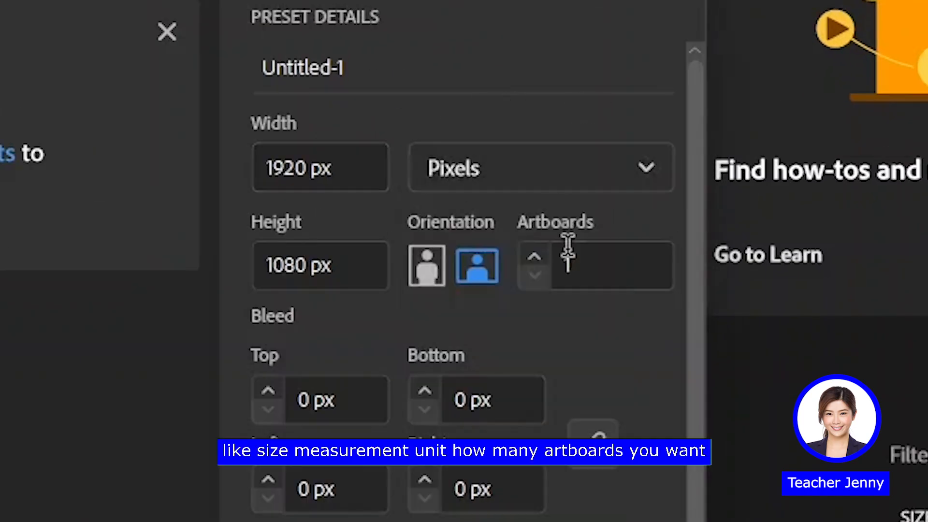
left_click(535, 256)
left_click(535, 256)
left_click(536, 275)
left_click(536, 275)
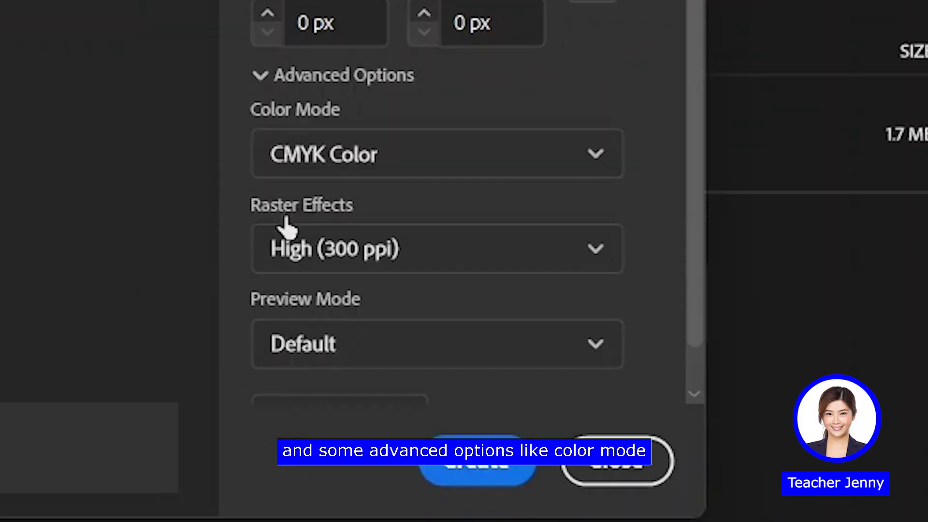
Set the colour mode to CMYK Color and create the 1920 x 1080 px document
left_click(375, 166)
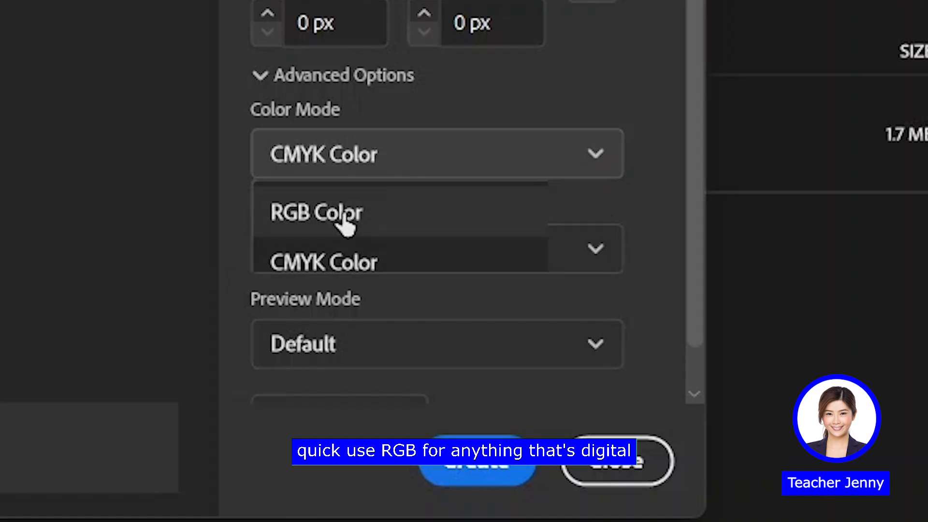
left_click(366, 203)
left_click(362, 162)
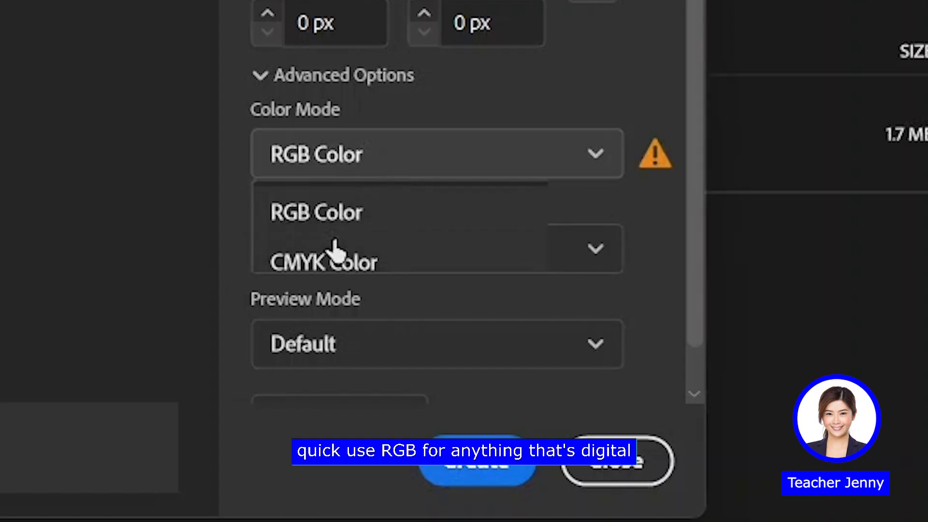
left_click(334, 257)
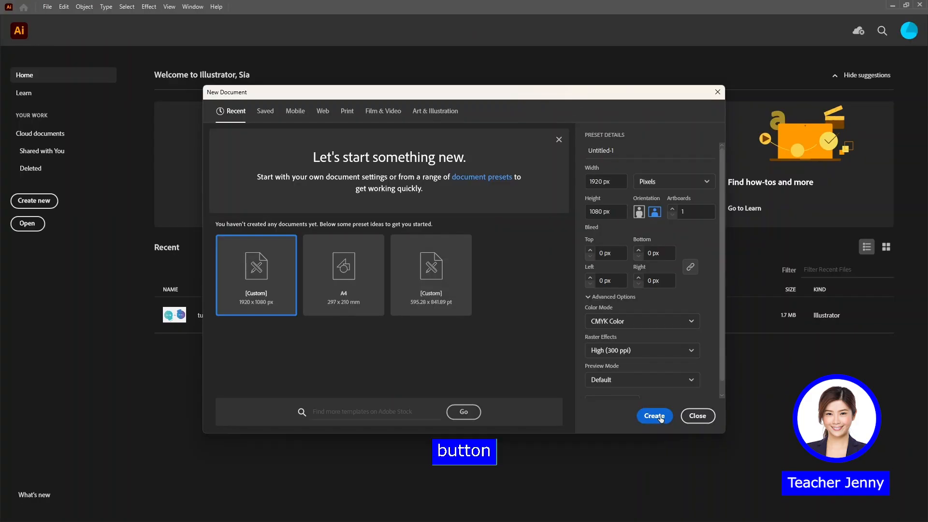
left_click(660, 416)
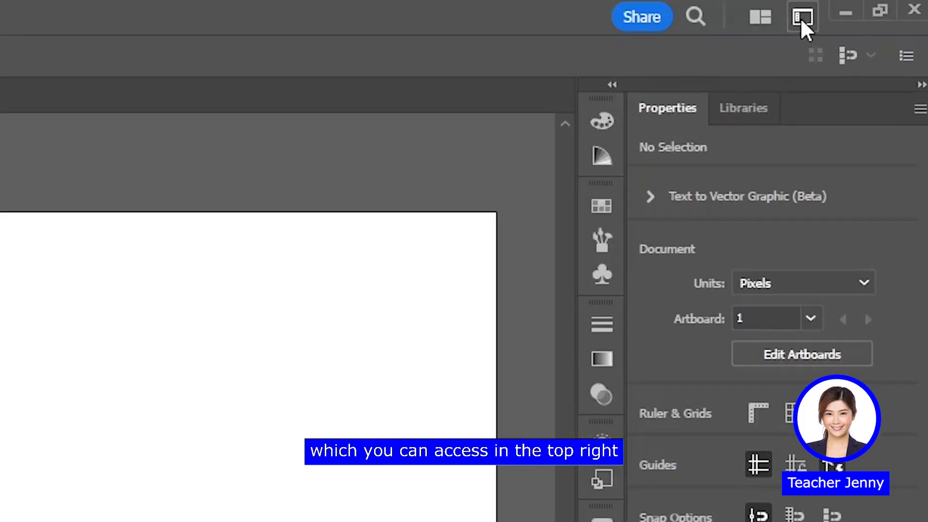
Apply the Essentials Classic workspace
left_click(802, 18)
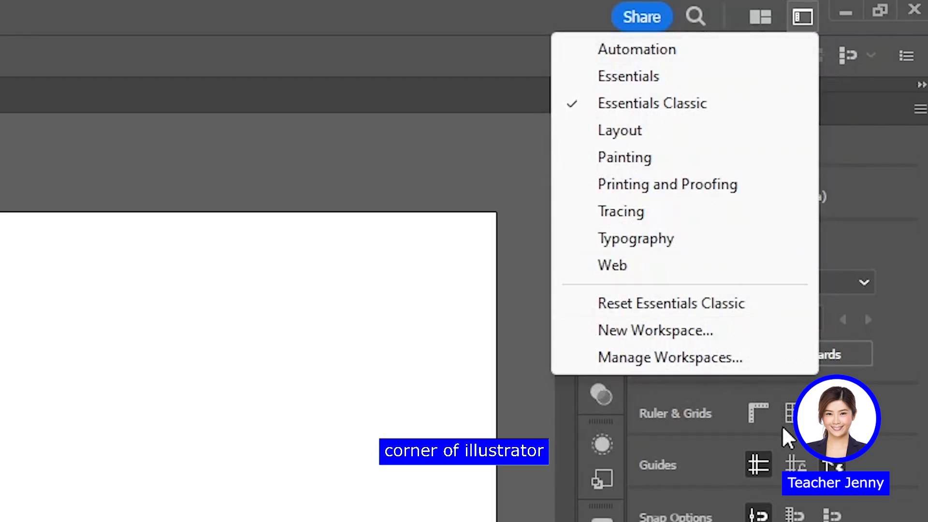
left_click(666, 103)
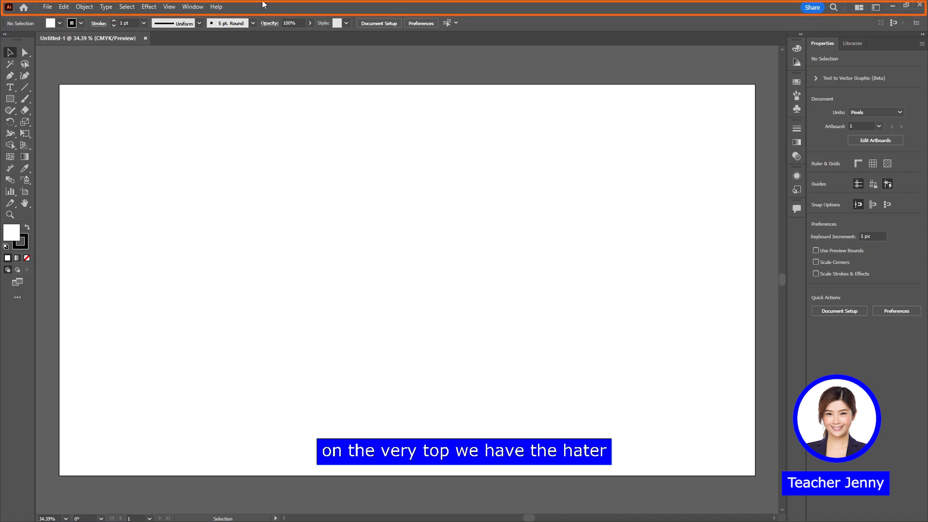
Examine the edit, effect and view commands, the Type tool's options and the shape tools grouped with the Rectangle tool
left_click(69, 8)
mouse_move(106, 7)
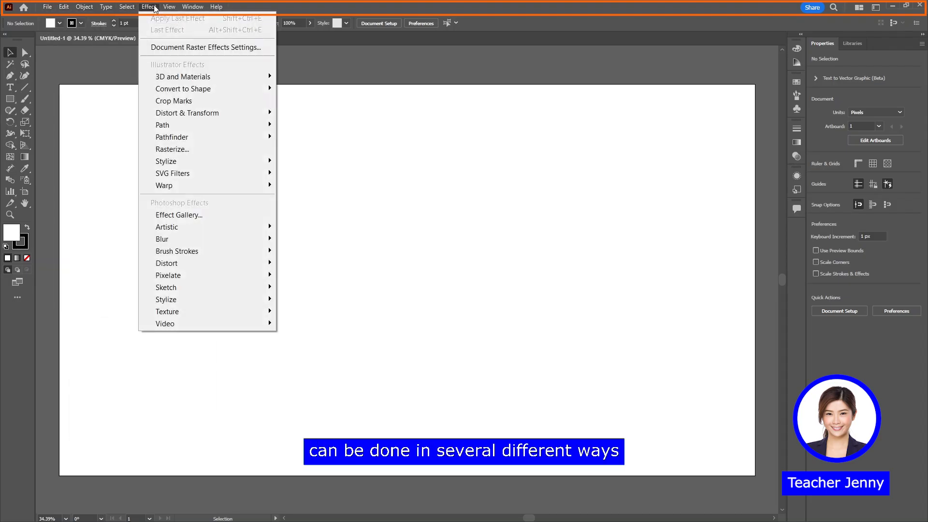
mouse_move(187, 9)
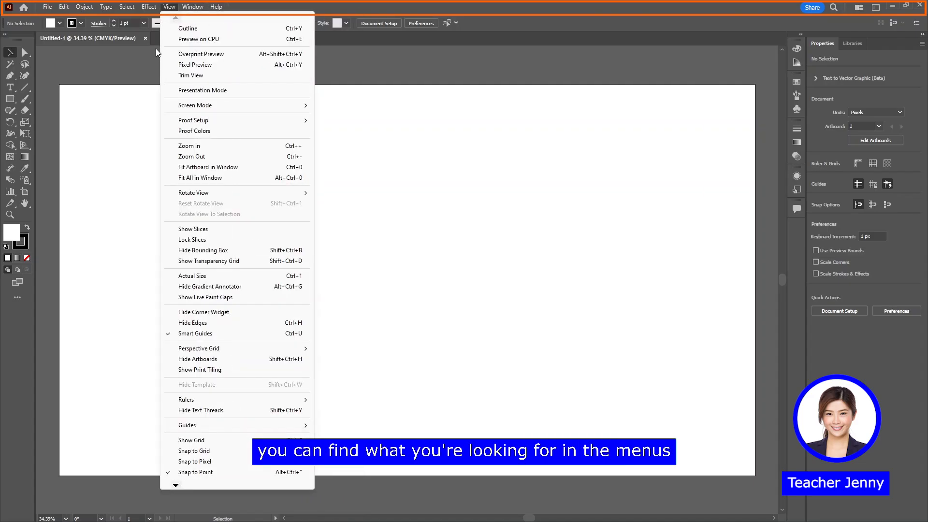
left_click(138, 74)
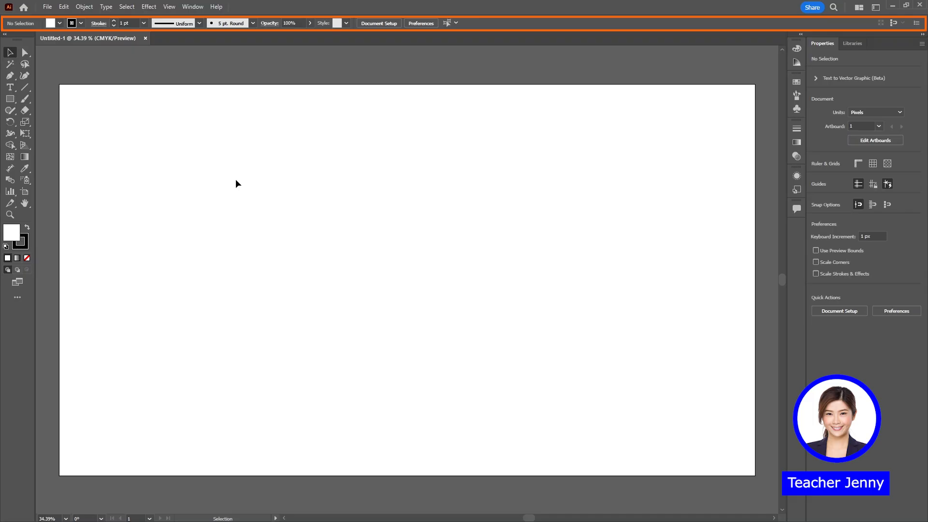
key("t")
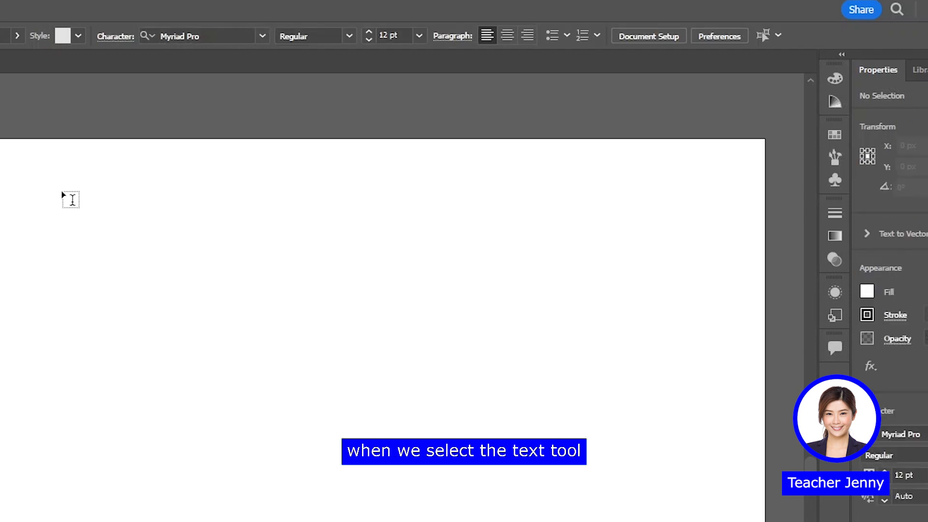
key("v")
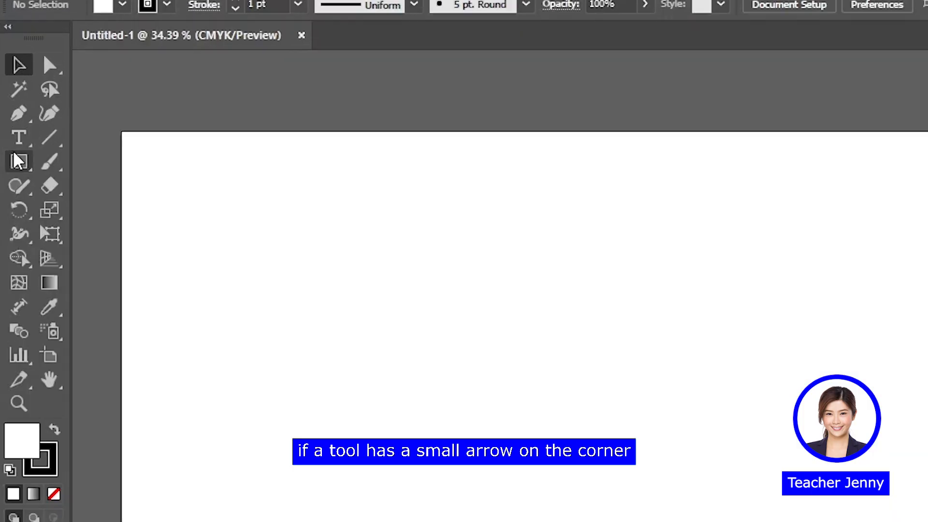
left_click(13, 101)
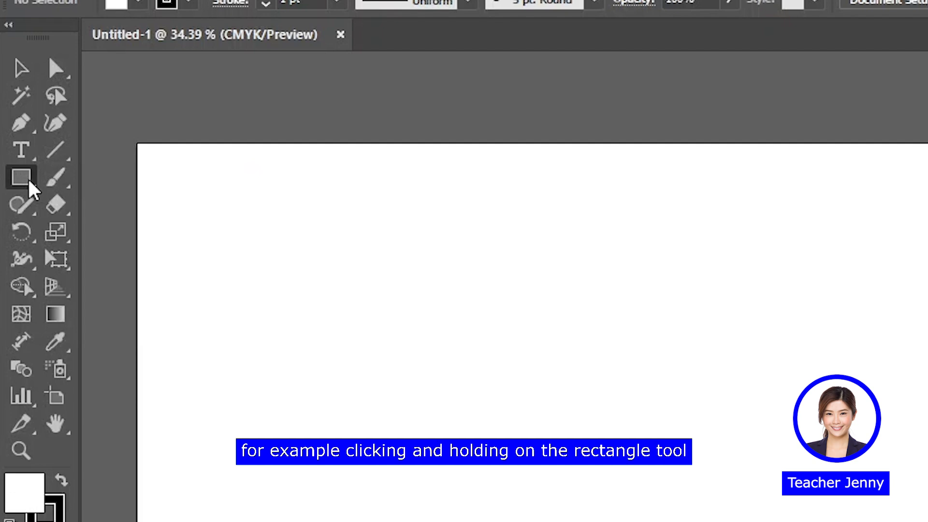
left_click_drag(29, 183, 130, 188)
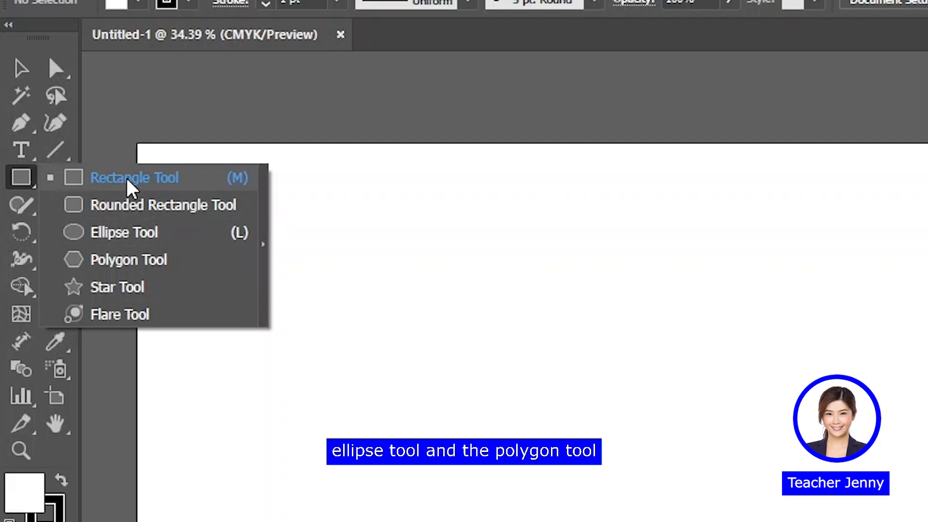
left_click_drag(127, 179, 127, 179)
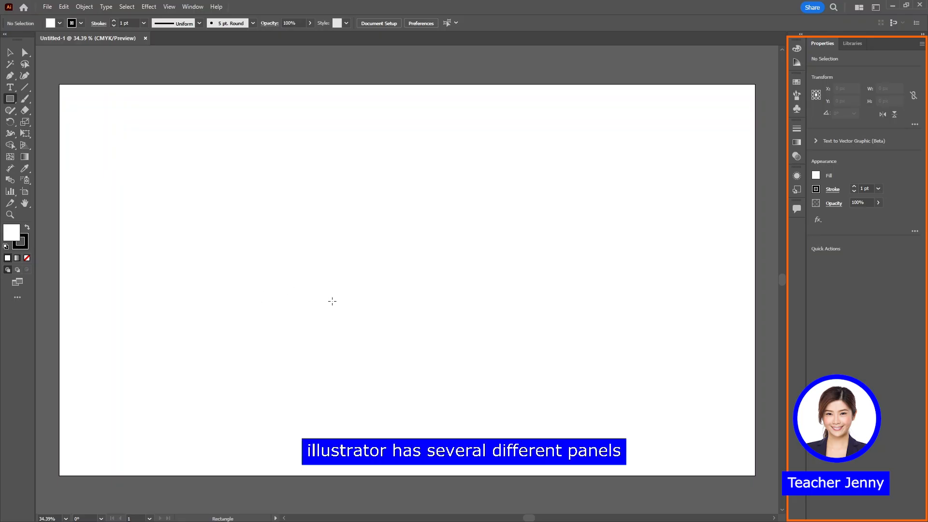
key("v")
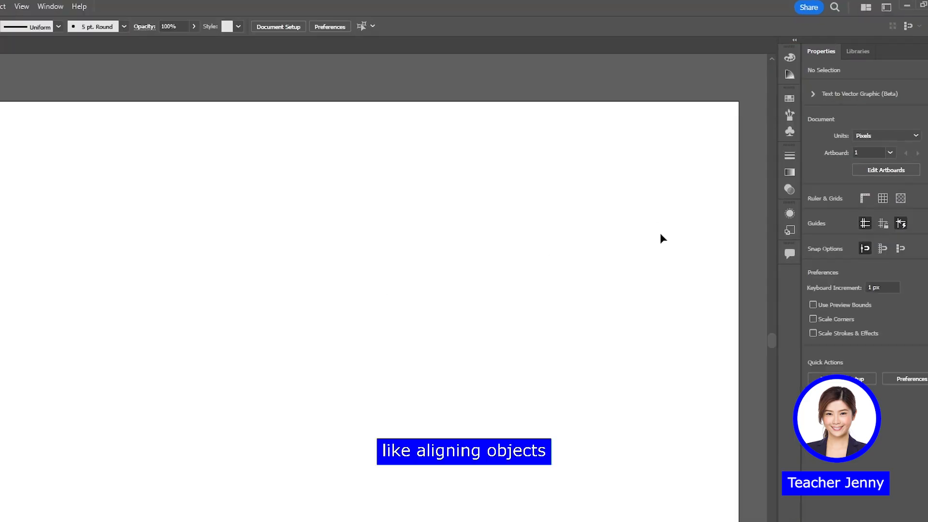
Look through the Swatches and Brushes panels and the list of available panels, and try expanding and collapsing the docked panels
left_click(789, 74)
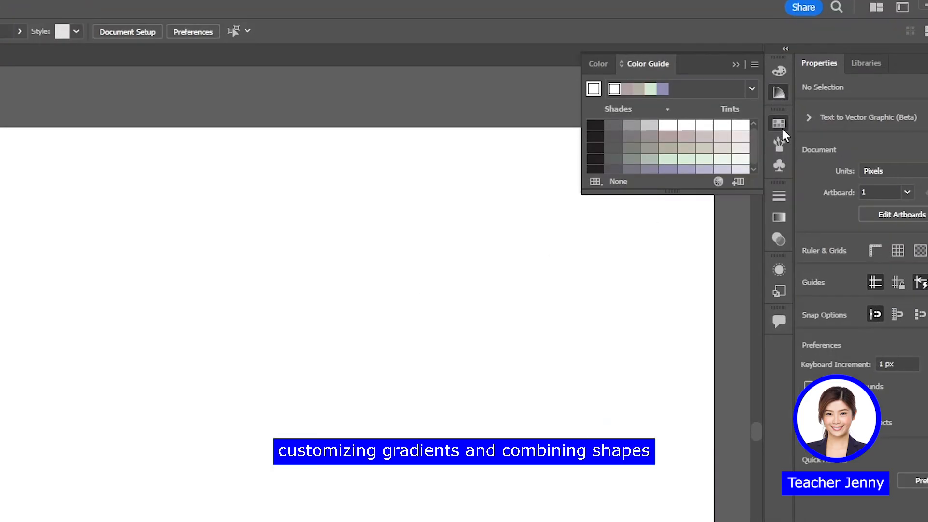
left_click(782, 127)
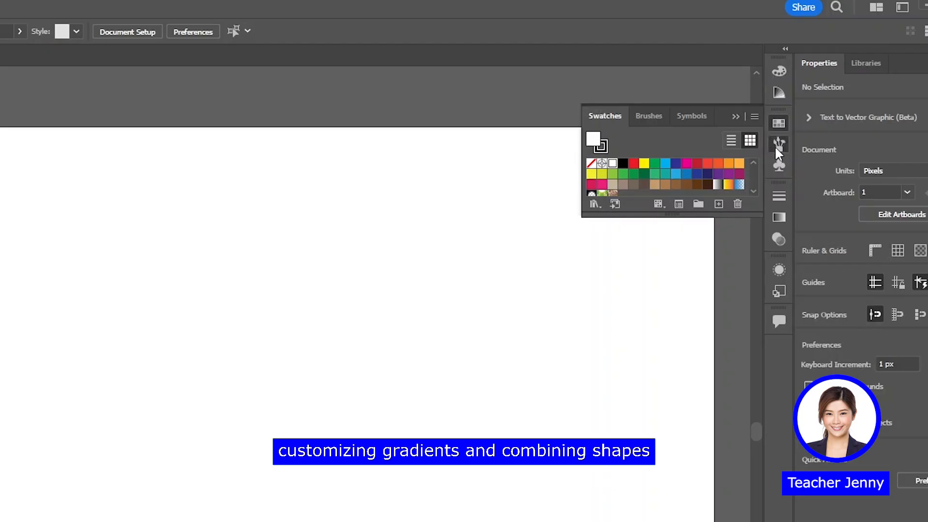
left_click(777, 146)
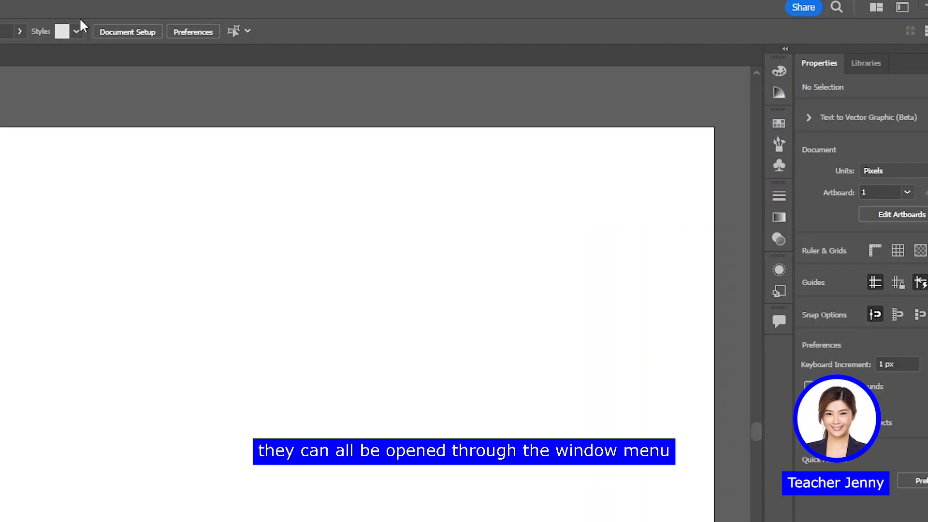
left_click(213, 7)
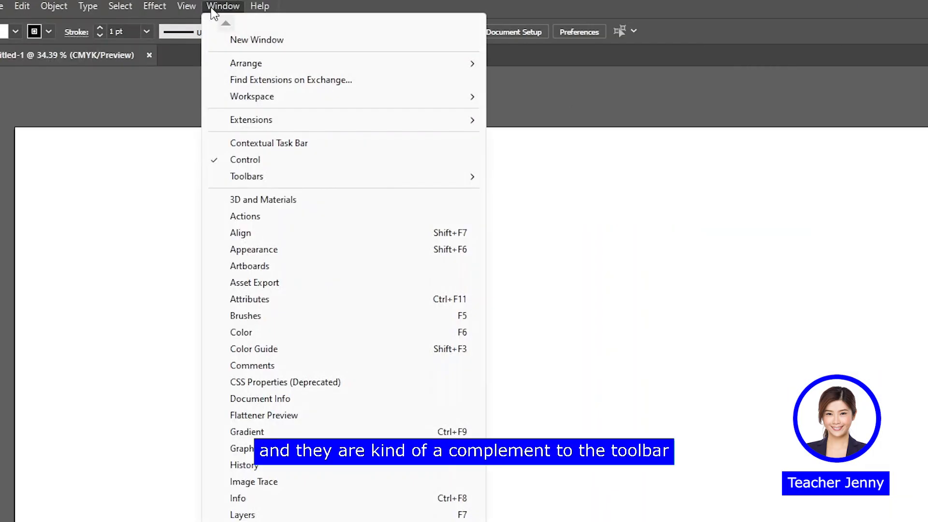
left_click(212, 8)
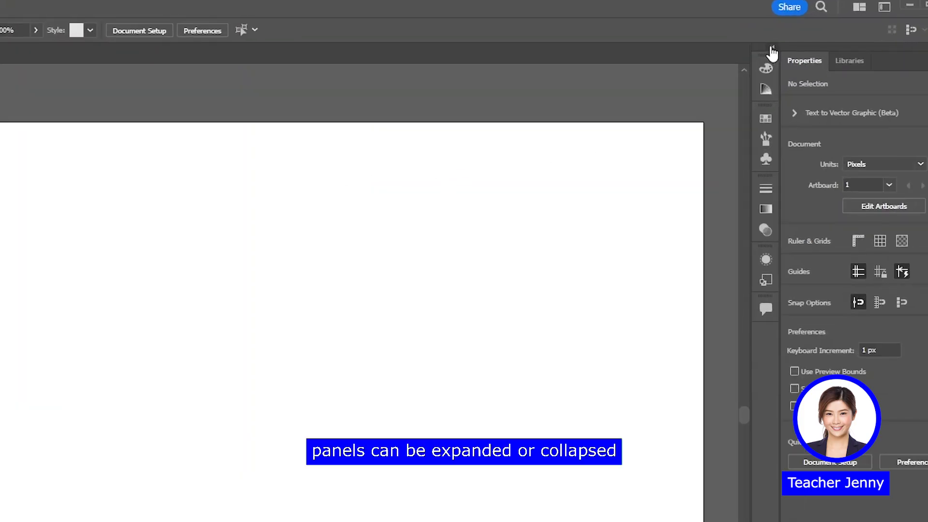
left_click(772, 51)
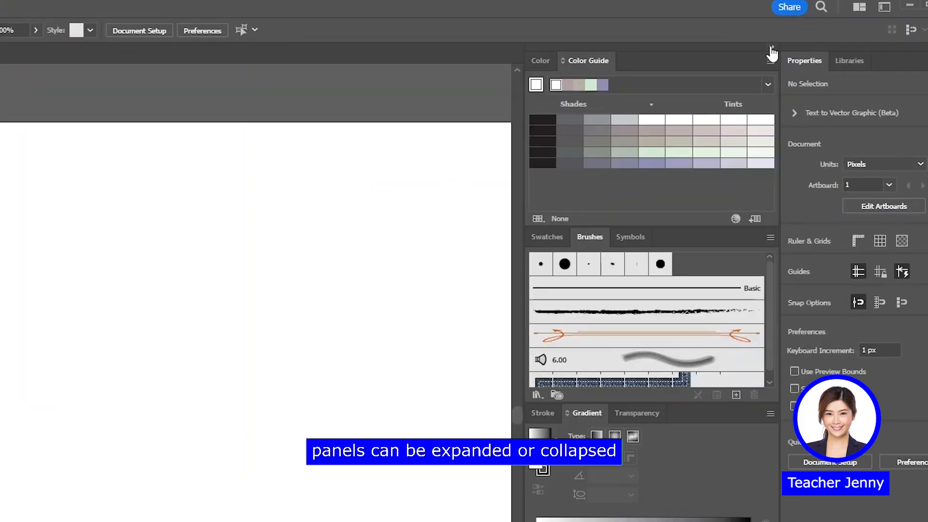
left_click(772, 51)
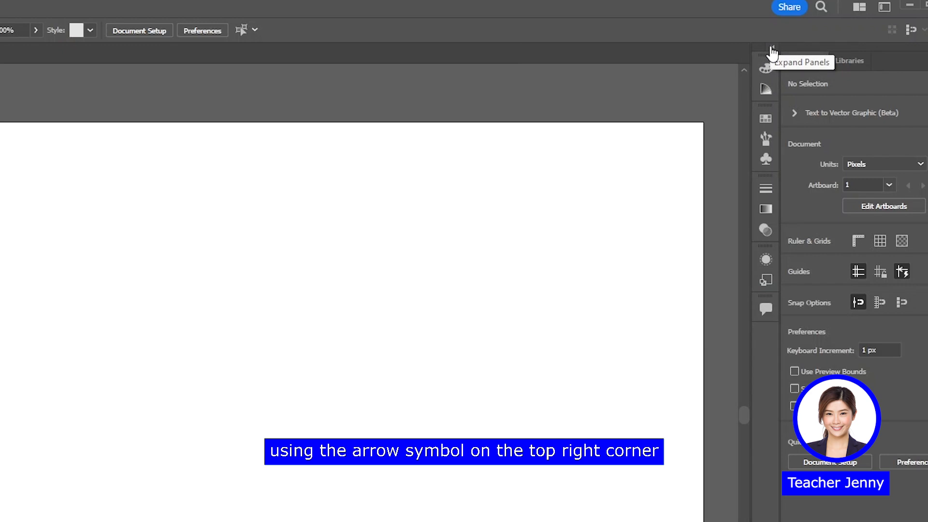
left_click(772, 52)
left_click(772, 51)
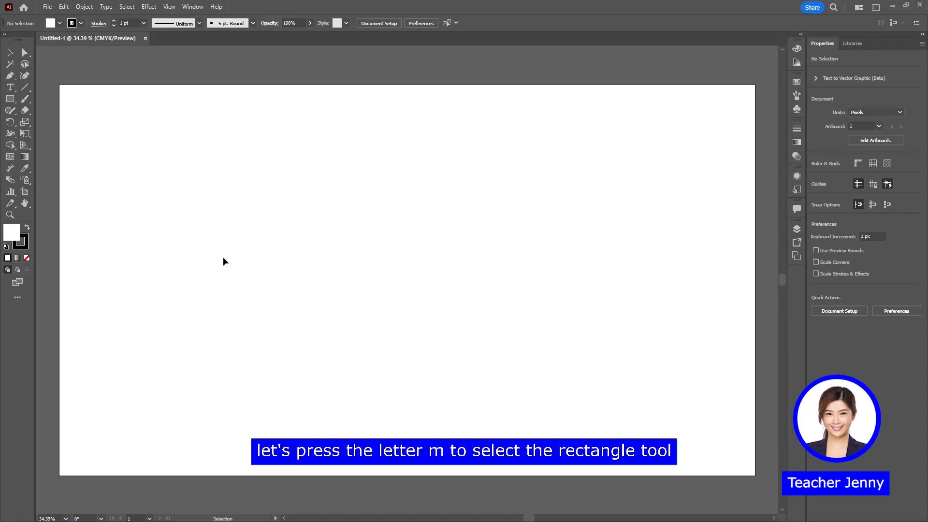
Draw a rectangle of about 427 x 263 px in the upper-left part of the artboard with the Rectangle tool
key("m")
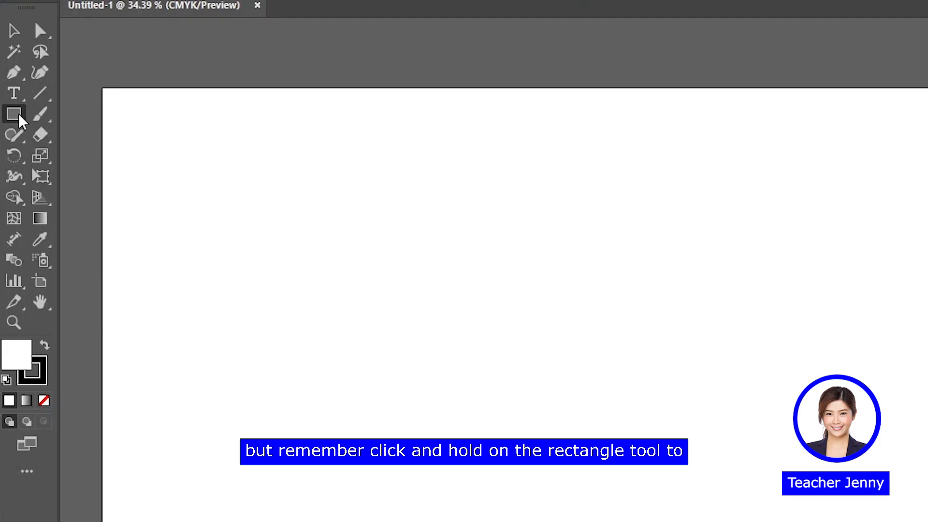
left_click(12, 101)
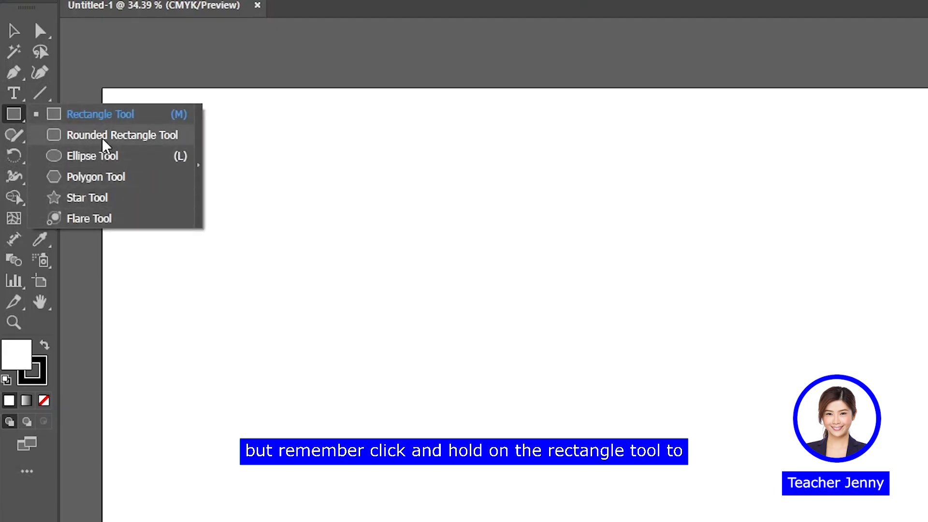
left_click(106, 118)
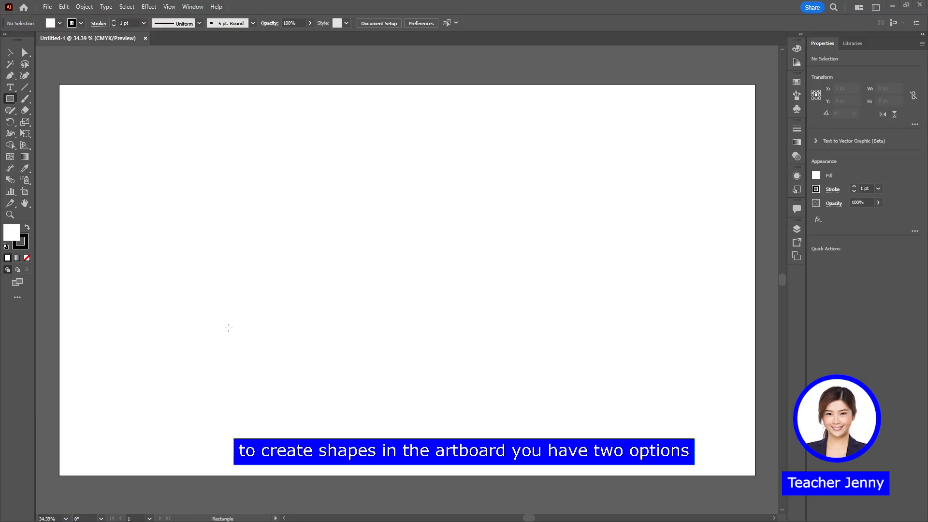
left_click_drag(146, 171, 303, 251)
left_click_drag(245, 269, 302, 265)
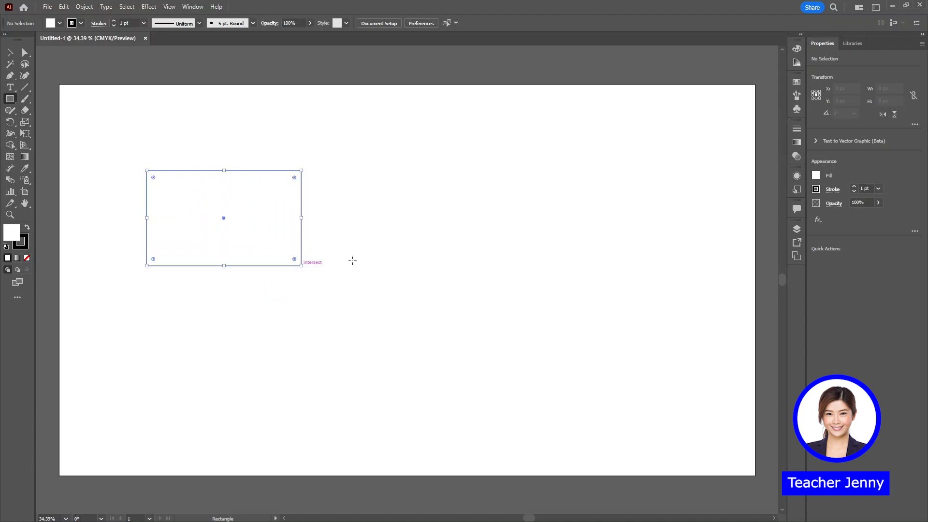
Create a square of exactly 500 x 500 px in the lower-right part of the artboard by entering its dimensions
left_click(508, 245)
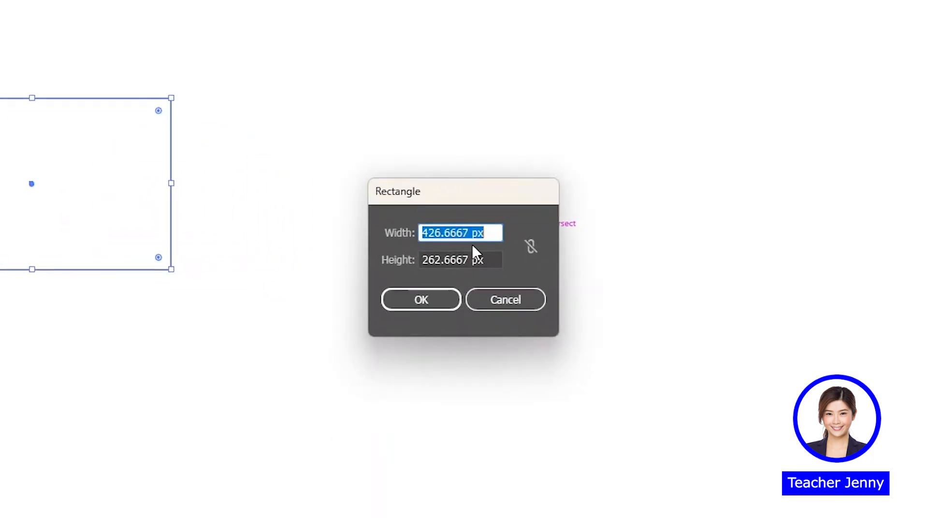
type("5")
left_click_drag(465, 259, 411, 268)
key("BackSpace")
type("500")
left_click(421, 299)
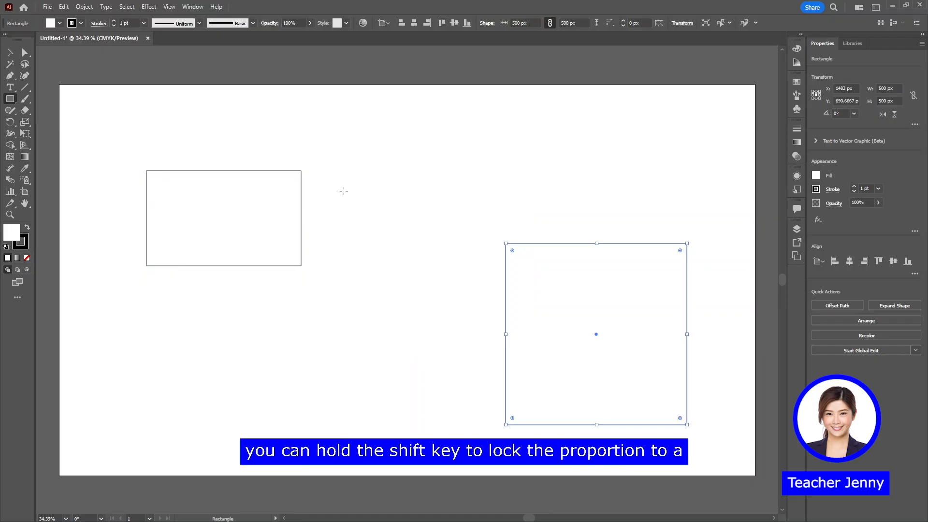
Draw a square of about 300 px between the two existing shapes and a circle about 371 px across below it
left_click_drag(348, 185, 457, 294)
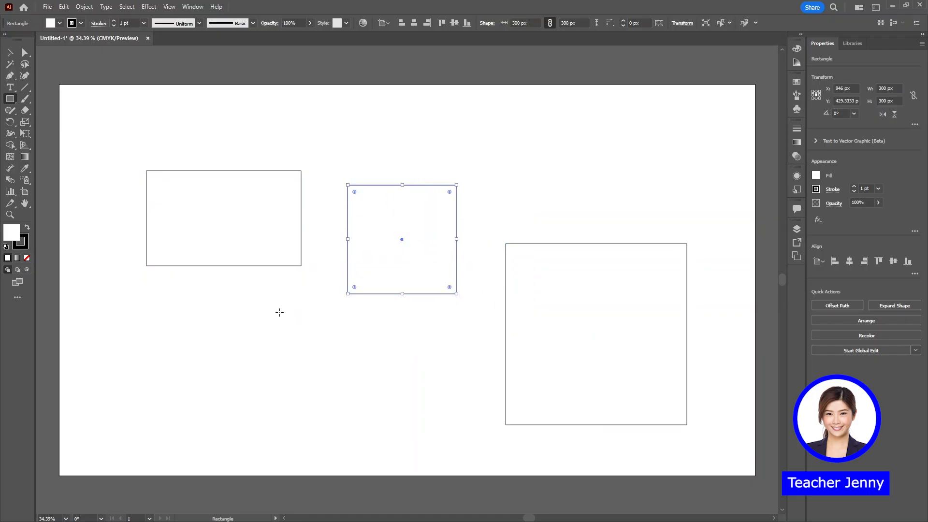
left_click_drag(277, 323, 411, 458)
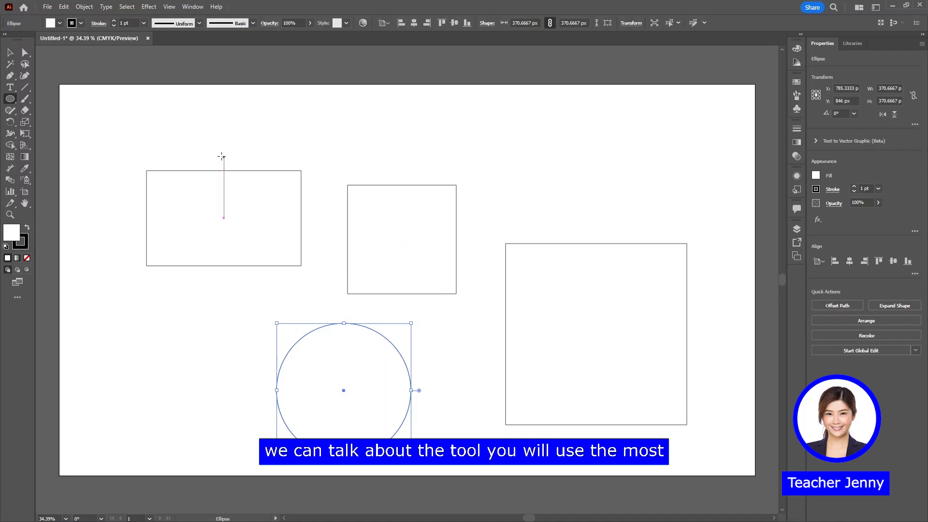
Move the 300 px square and the circle slightly up and the wide rectangle slightly down with the Selection tool
left_click(14, 54)
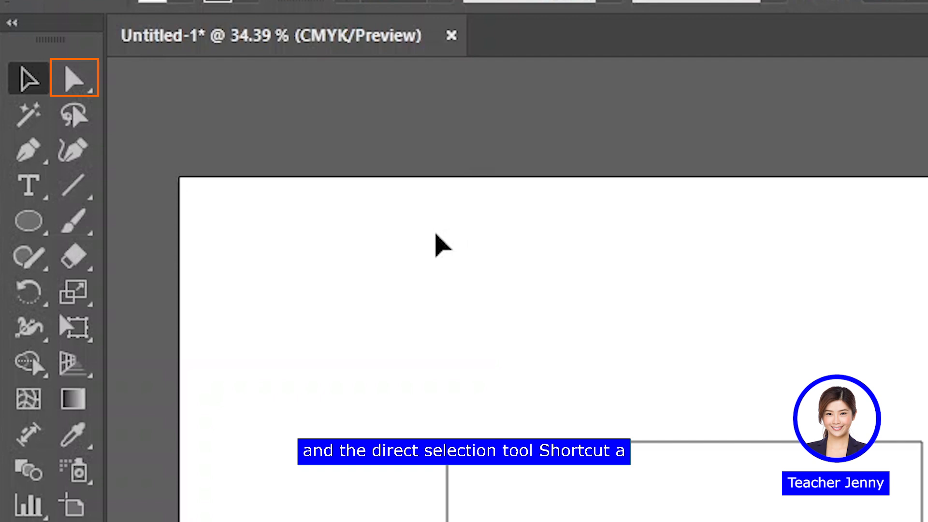
key("a")
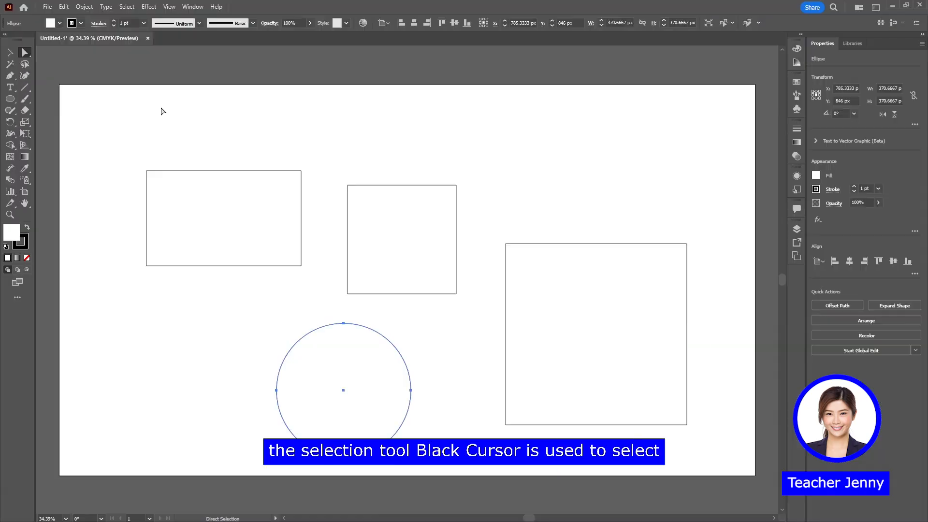
key("v")
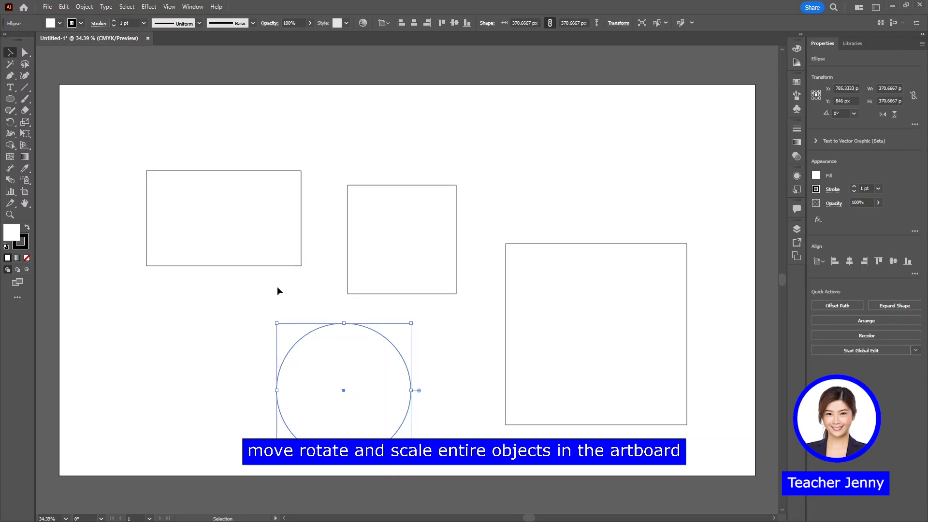
left_click(301, 294)
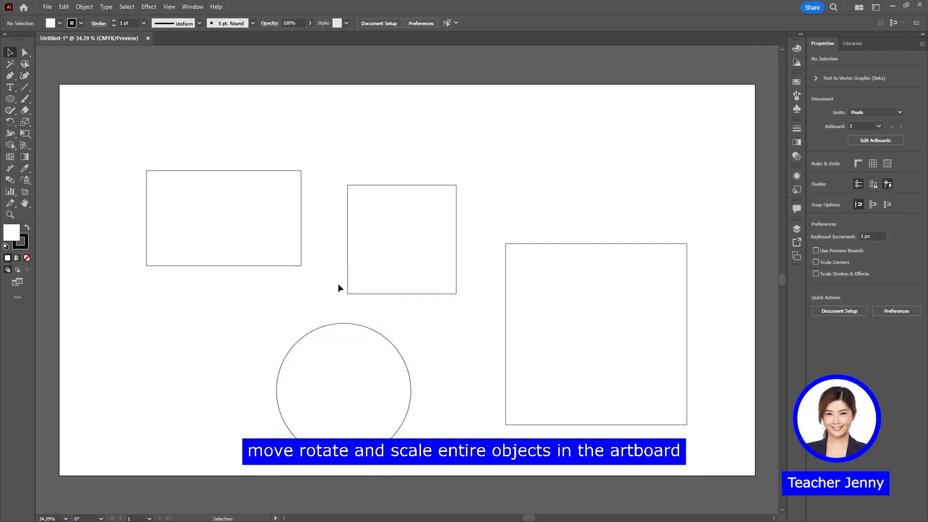
left_click_drag(404, 262, 408, 221)
left_click_drag(373, 376, 361, 344)
mouse_move(240, 239)
left_mouse_down()
mouse_move(210, 237)
mouse_move(238, 242)
mouse_move(233, 254)
left_mouse_up()
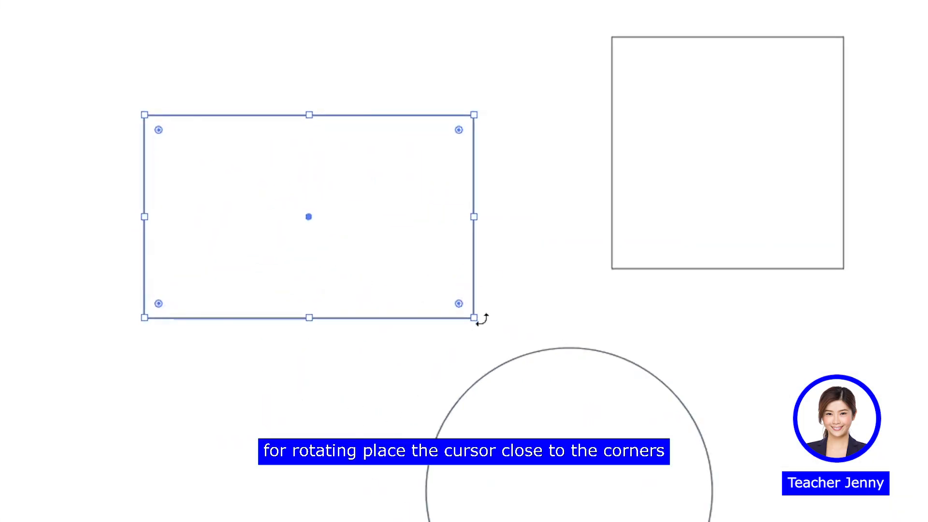
Rotate the wide rectangle clockwise to a steep tilt and scale the 300 px square down proportionally to about three quarters of its size
left_click_drag(483, 319, 272, 387)
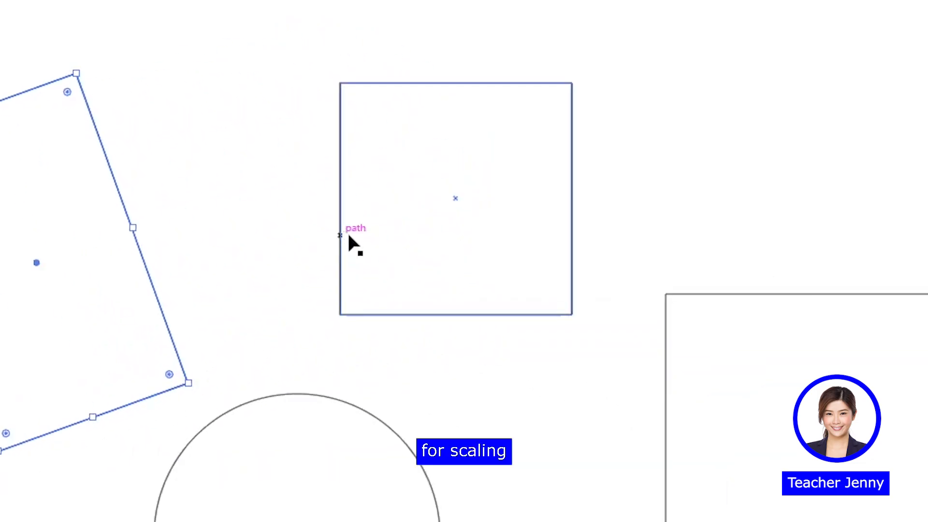
left_click(349, 236)
left_click_drag(568, 317, 545, 263)
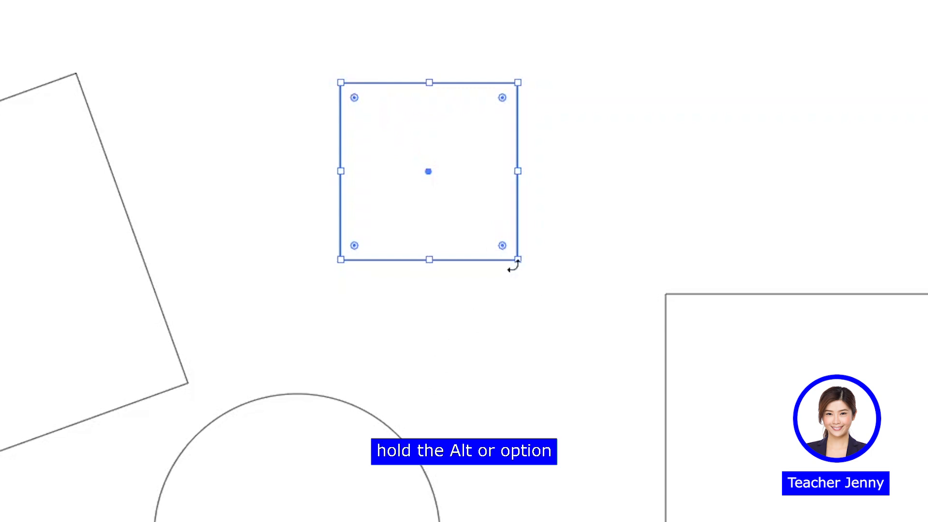
Duplicate the small square horizontally, placing the copy just beside the original
left_click_drag(450, 226, 658, 226)
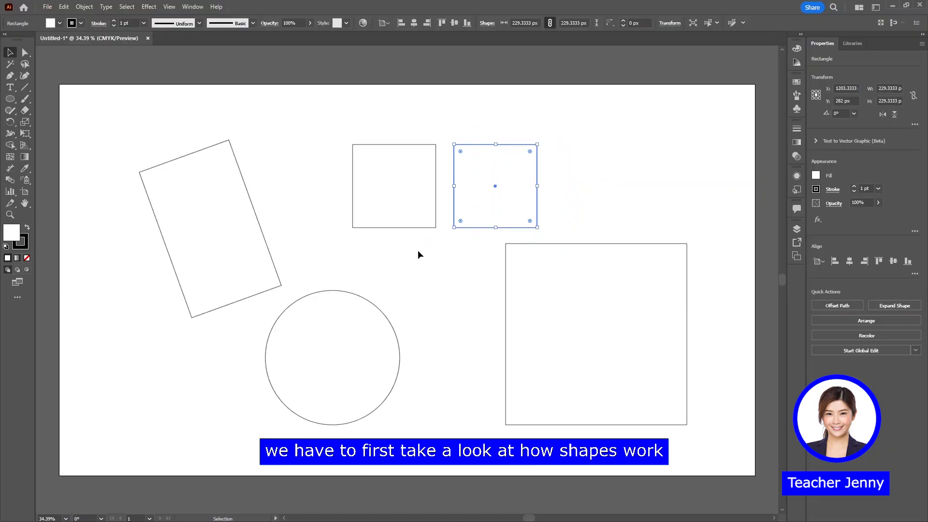
left_click(418, 256)
Inspect the upper-left corner anchor of the 500 px square and the handles of the circle's top anchor with the Direct Selection tool
key("a")
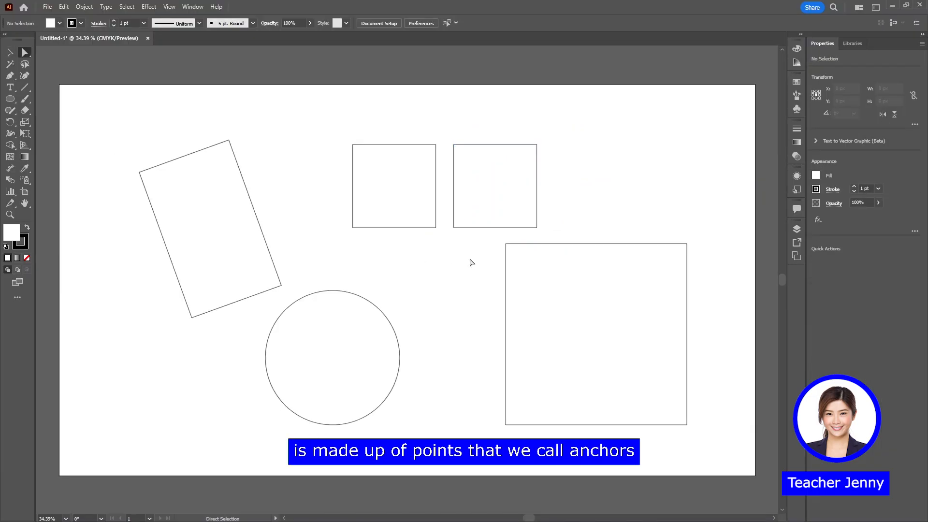
left_click(506, 244)
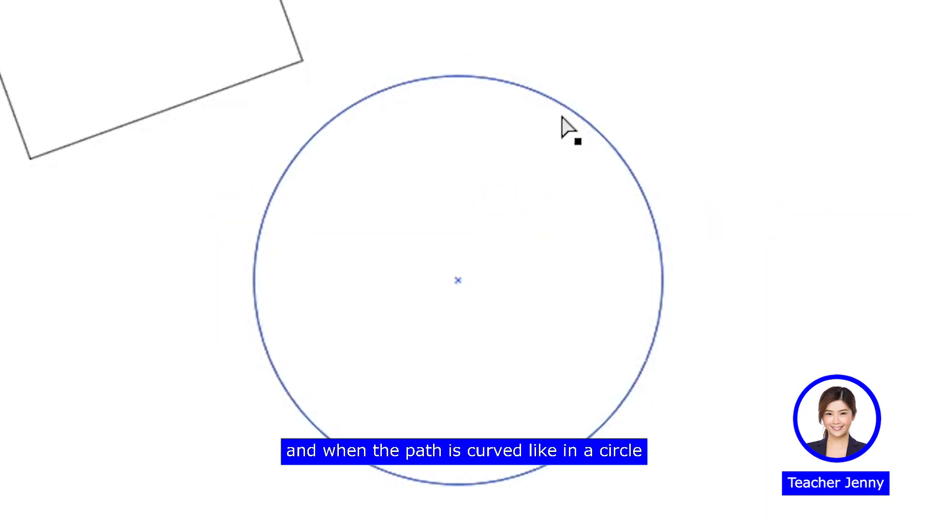
left_click(562, 118)
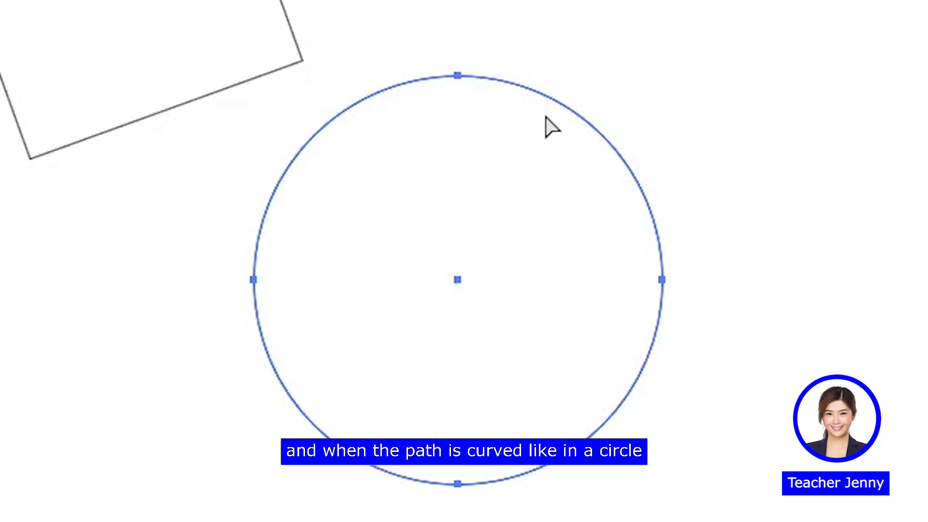
left_click(457, 77)
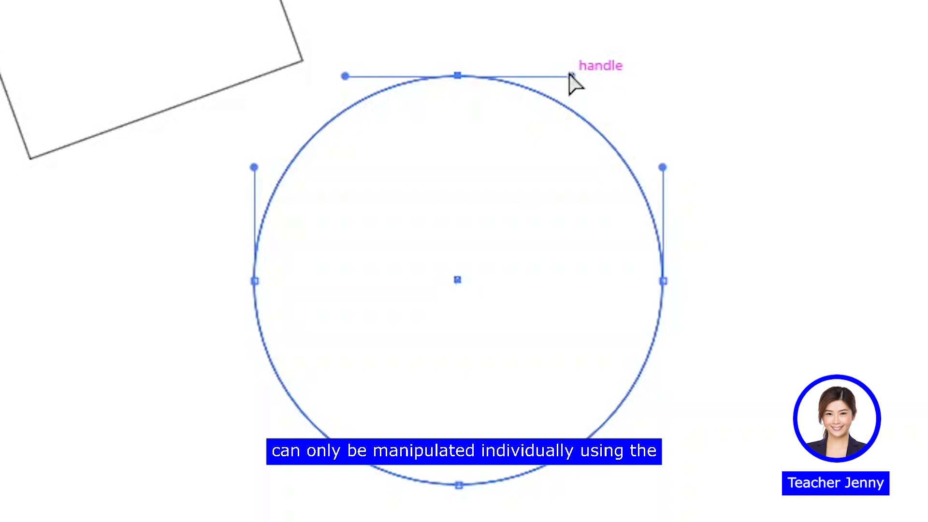
left_click(772, 80)
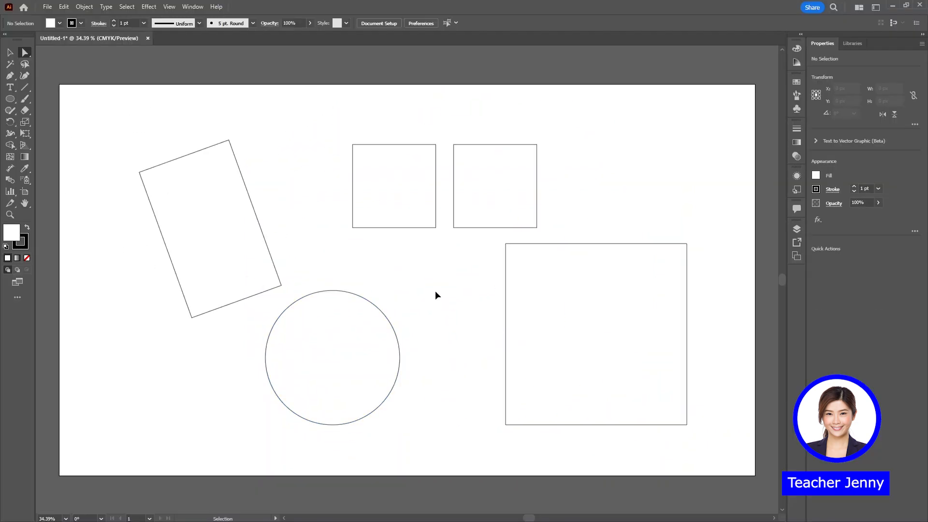
Delete all shapes from the artboard and draw one large circle in its middle with the Ellipse tool
key("ctrl+a")
key("Delete")
key("l")
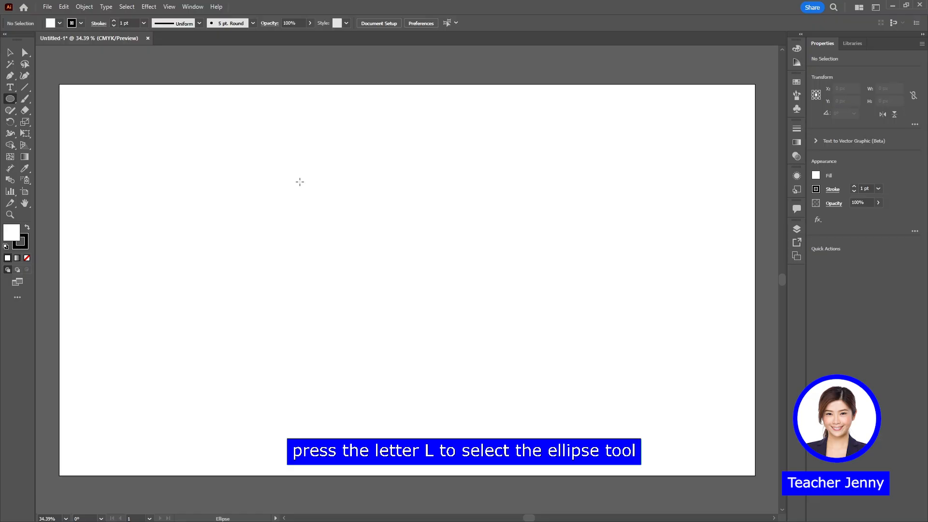
mouse_move(300, 182)
left_mouse_down()
mouse_move(475, 325)
mouse_move(531, 392)
left_mouse_up()
Reshape the circle with the Direct Selection tool, moving its top anchor slightly left and down and pulling curve handles outward on its upper-right side
key("a")
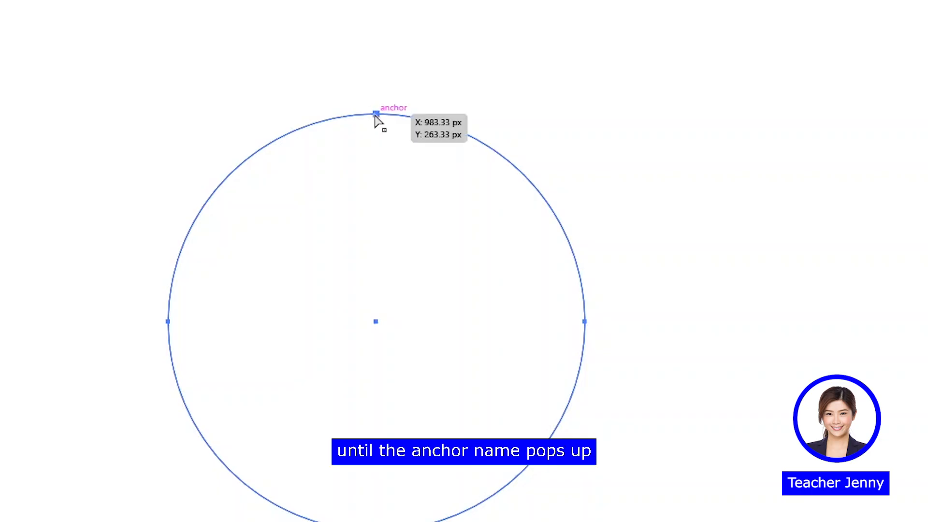
left_click(376, 114)
mouse_move(376, 114)
left_mouse_down()
mouse_move(404, 71)
mouse_move(489, 109)
mouse_move(322, 83)
mouse_move(404, 120)
mouse_move(374, 117)
mouse_move(381, 127)
mouse_move(359, 129)
mouse_move(363, 120)
left_mouse_up()
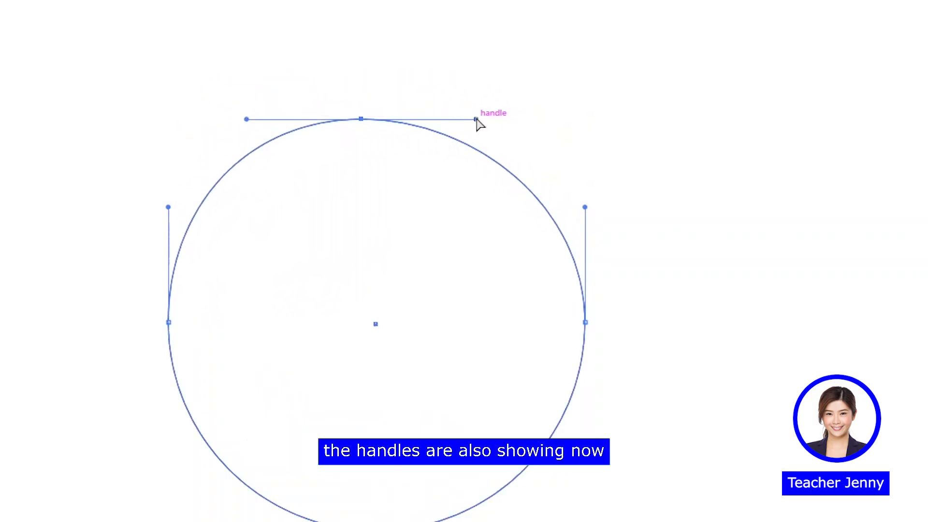
left_click_drag(476, 119, 502, 66)
left_click_drag(507, 145, 616, 122)
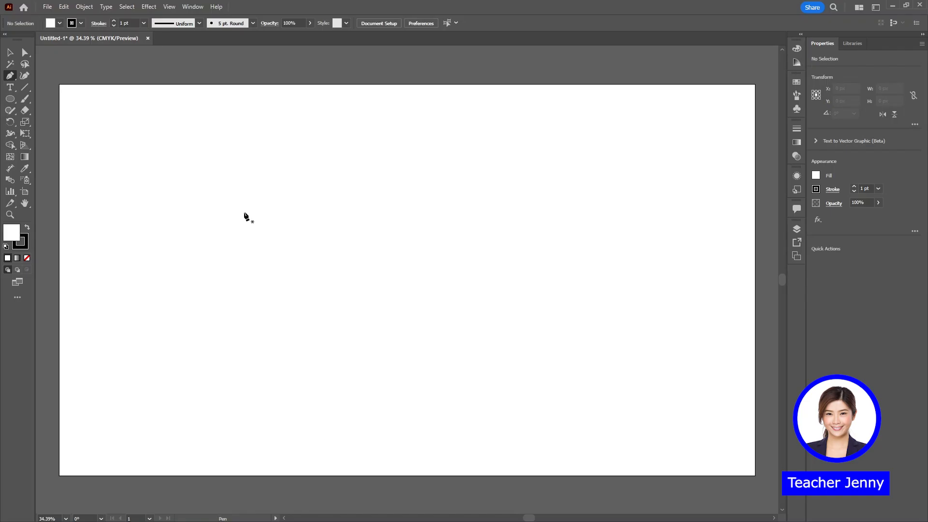
Draw an open path of six straight segments with the Pen tool, running clockwise around the cleared artboard
key("p")
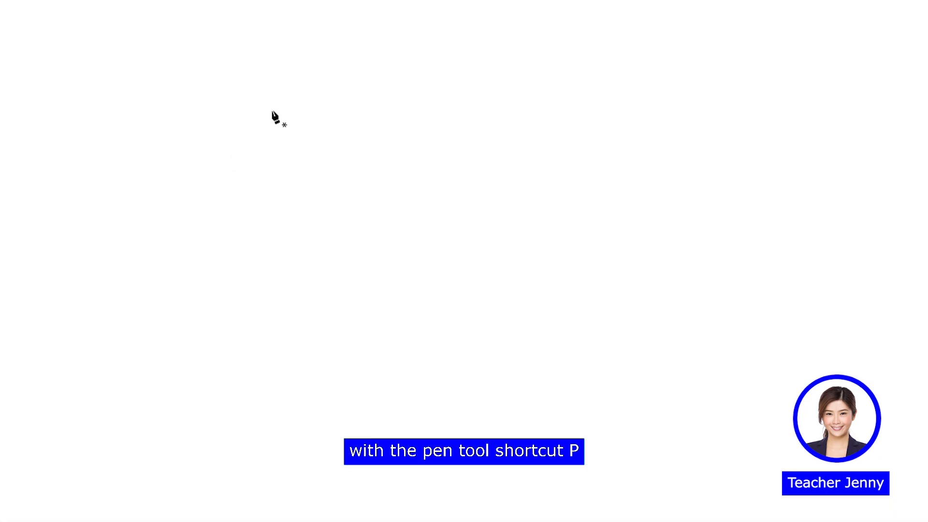
left_click(245, 214)
left_click(335, 170)
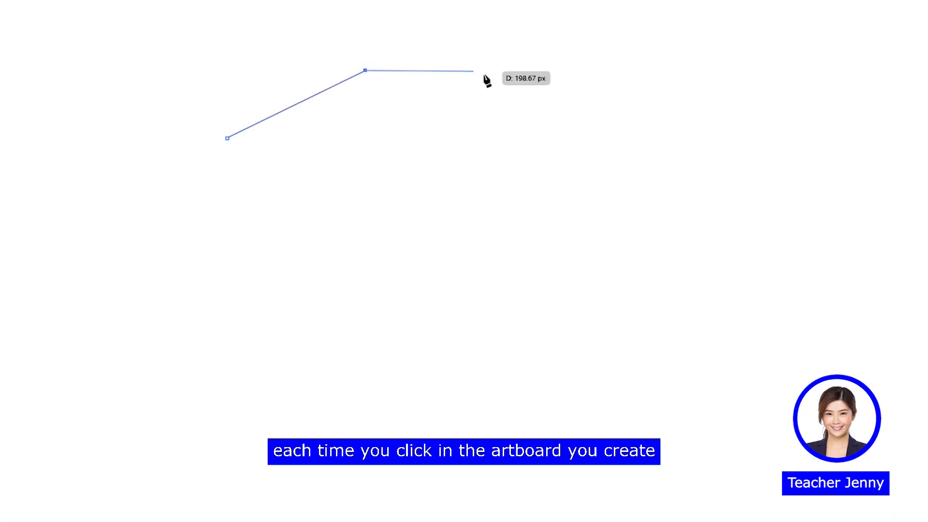
left_click(535, 123)
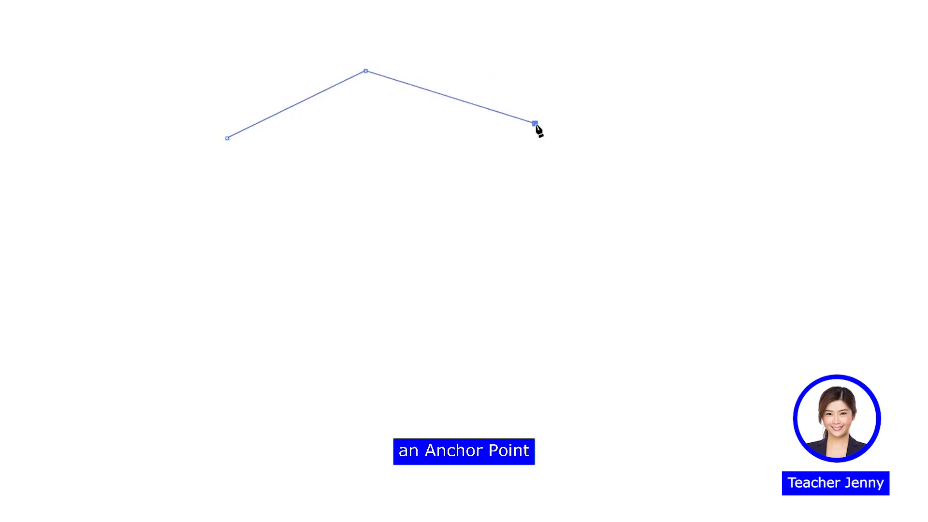
left_click(638, 144)
left_click(655, 232)
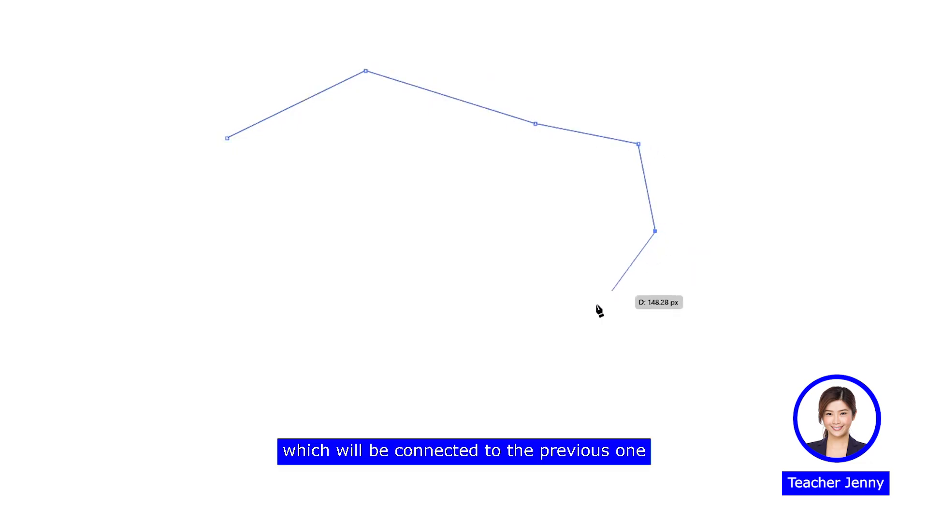
left_click(562, 326)
left_click(437, 351)
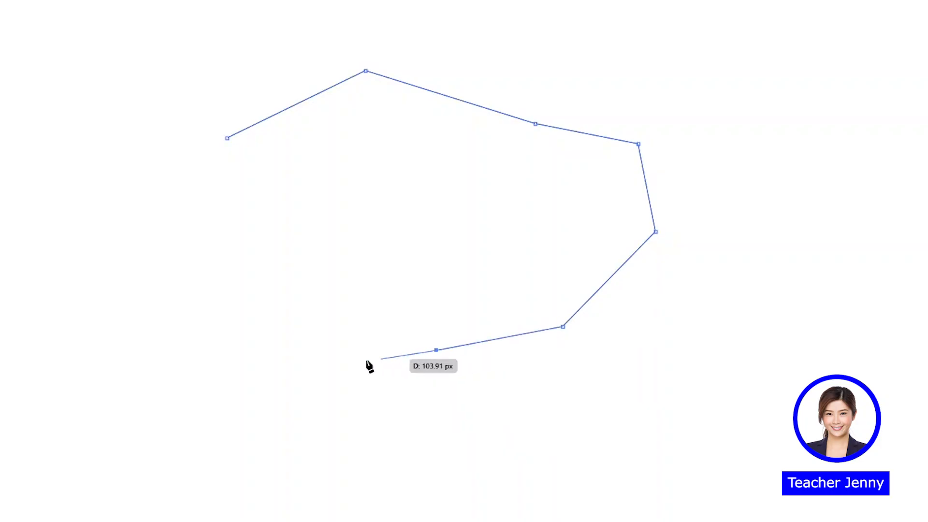
Continue the Pen path with four curved anchors along its lower-left side, close it at the starting anchor and deselect it
left_click_drag(282, 380, 208, 348)
left_click_drag(215, 269, 252, 218)
left_click_drag(146, 217, 105, 213)
left_click_drag(152, 141, 199, 139)
left_click(227, 139)
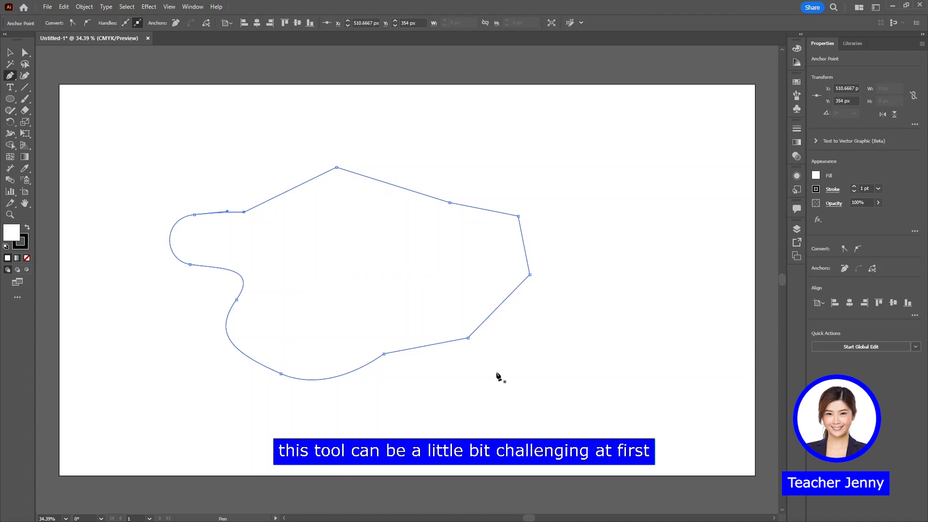
key("v")
left_click(513, 397)
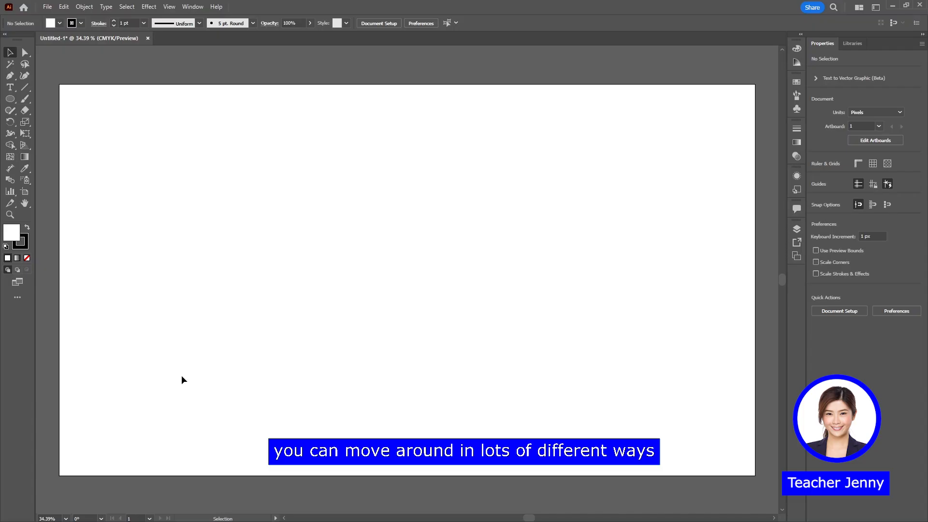
Practise navigating the empty artboard by panning with the Hand tool and zooming out and in
key("space")
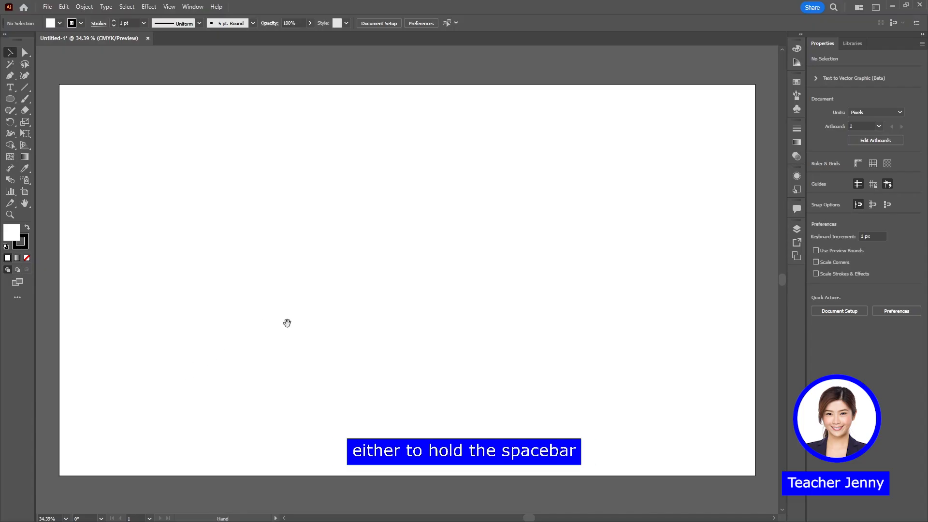
left_click_drag(281, 351, 343, 333)
key("space")
scroll(366, 348, "down", 3)
scroll(367, 348, "up", 4)
scroll(367, 348, "down", 3)
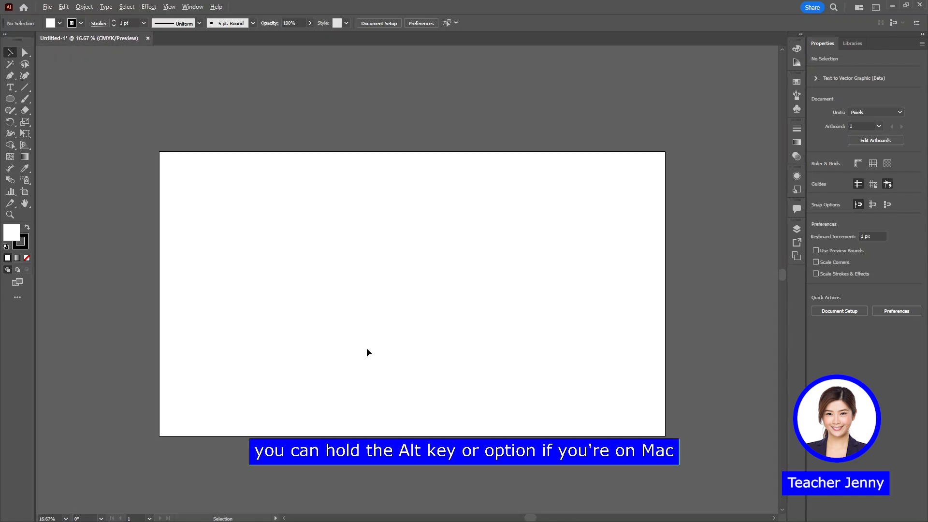
scroll(367, 348, "up", 2)
scroll(366, 349, "down", 1)
key("space")
left_click_drag(412, 332, 397, 332)
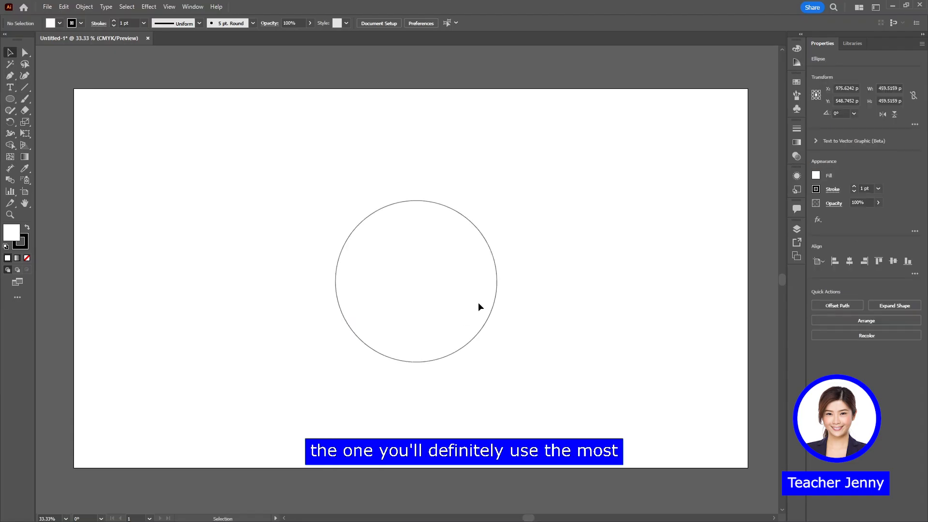
Open the Color panel, show its full CMYK options, and switch to the stroke and back to the fill
left_click(425, 304)
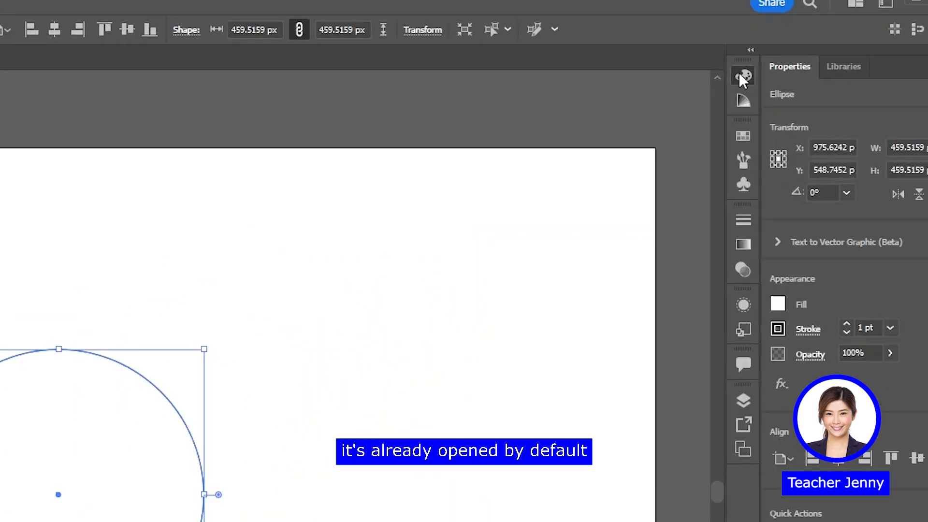
left_click(797, 48)
left_click(408, 486)
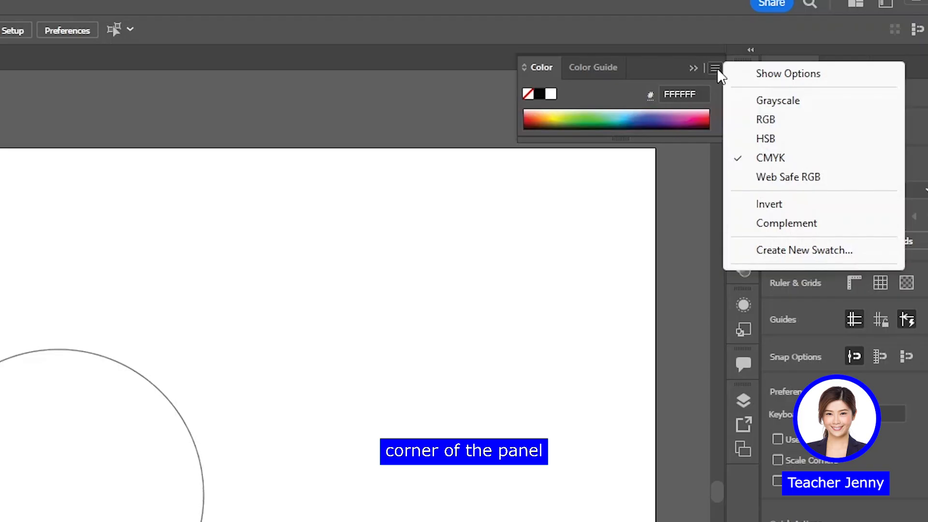
left_click(774, 77)
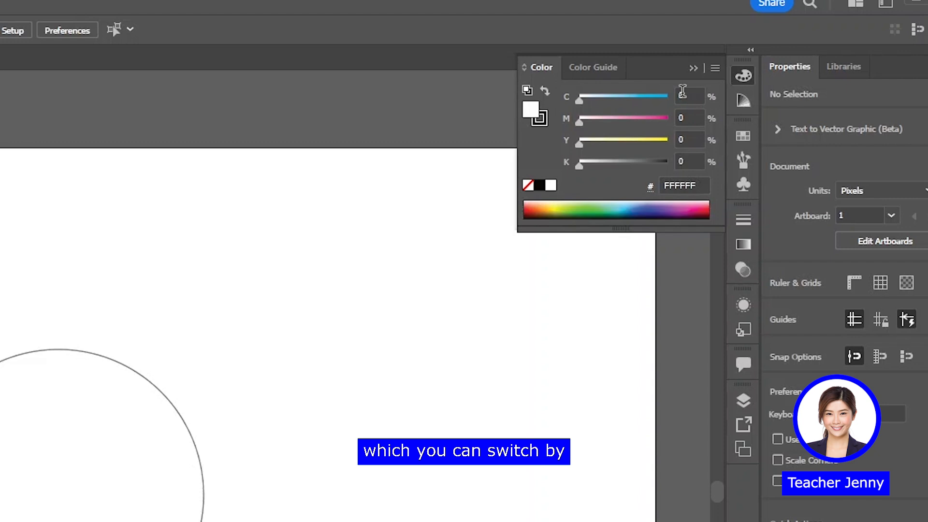
left_click(540, 118)
left_click(530, 109)
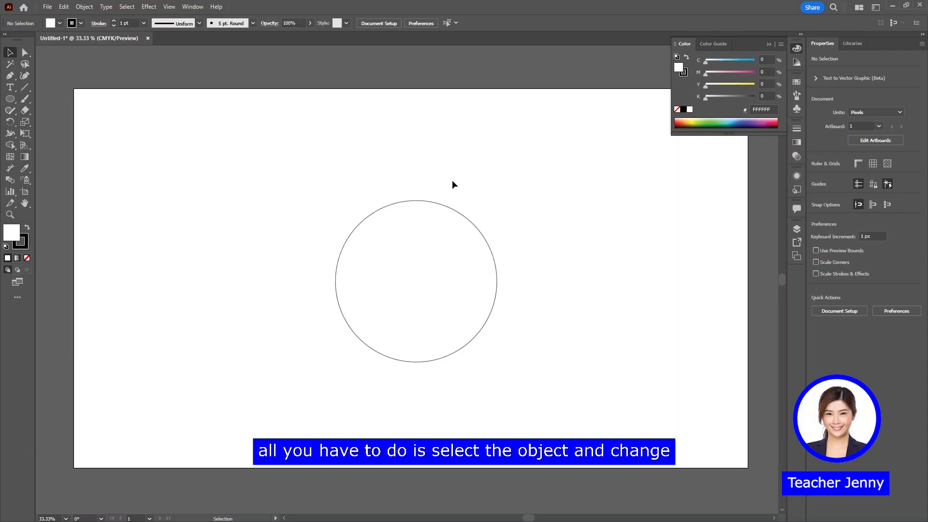
Fill the circle with pink by setting magenta to 70%, and deselect it
left_click_drag(124, 319, 93, 438)
left_click_drag(436, 247, 436, 249)
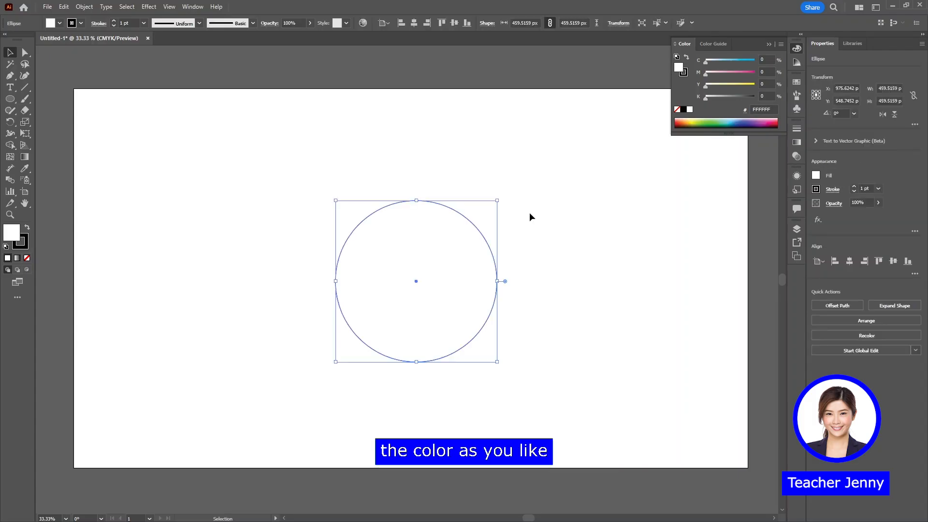
left_click_drag(726, 79, 740, 76)
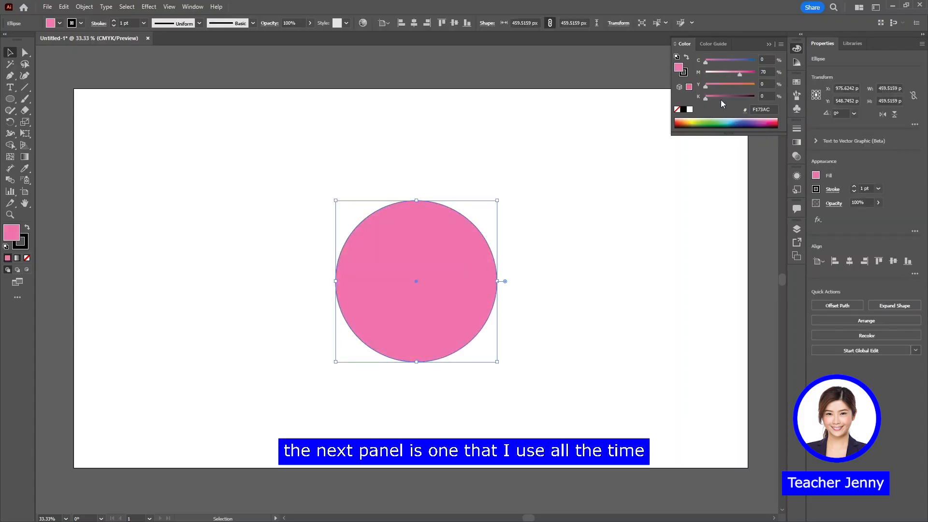
left_click(797, 48)
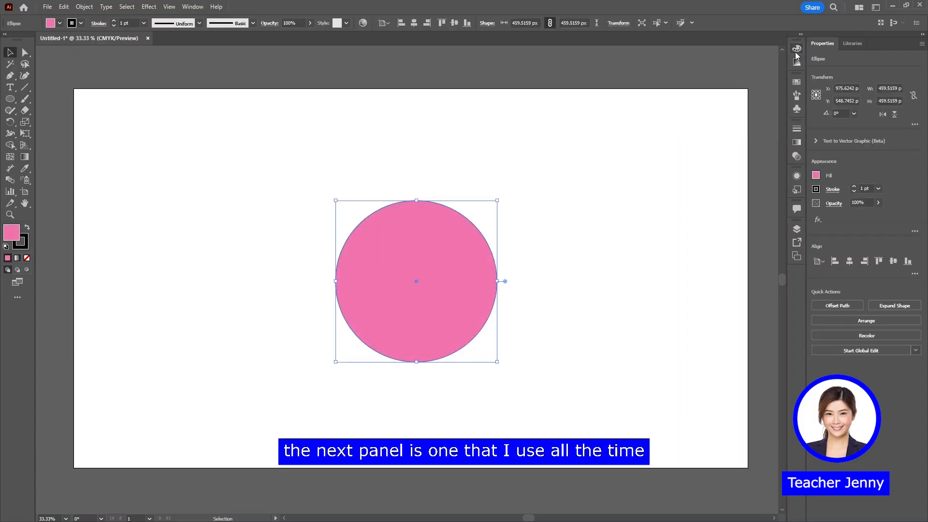
left_click(586, 209)
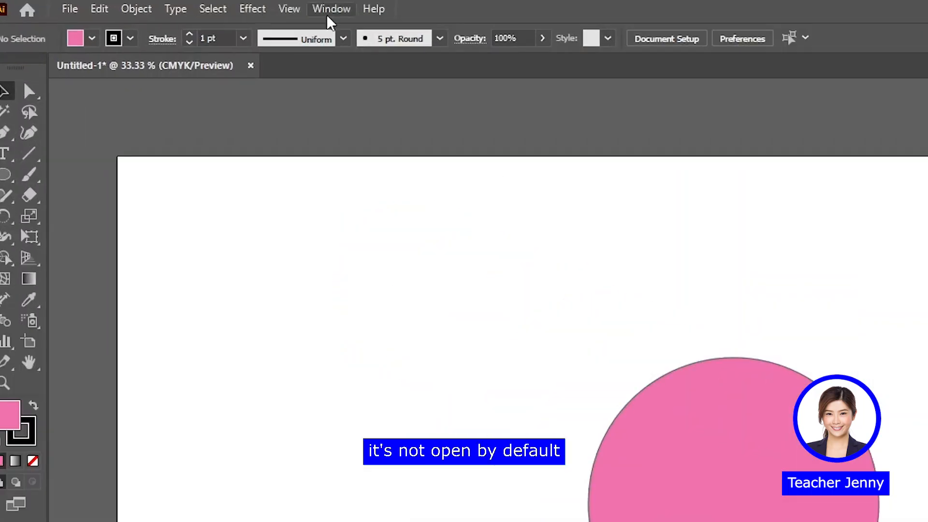
Open the Align panel, view its grouped Pathfinder and Transform panels, and dock the group below the other collapsed panels
left_click(193, 7)
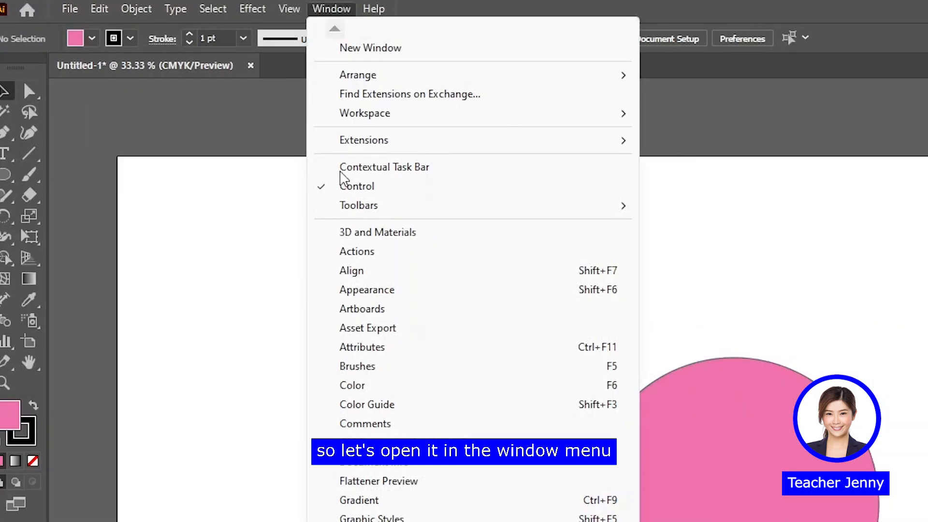
left_click(400, 280)
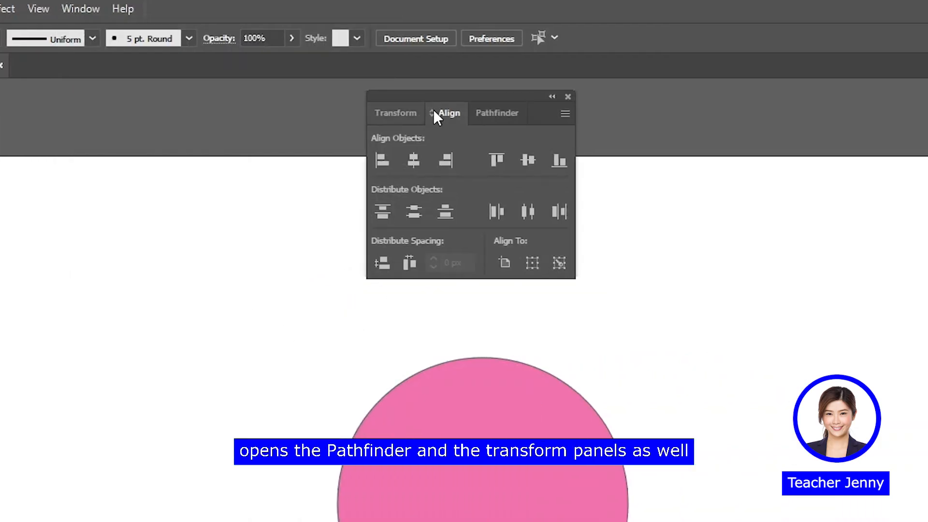
left_click(492, 113)
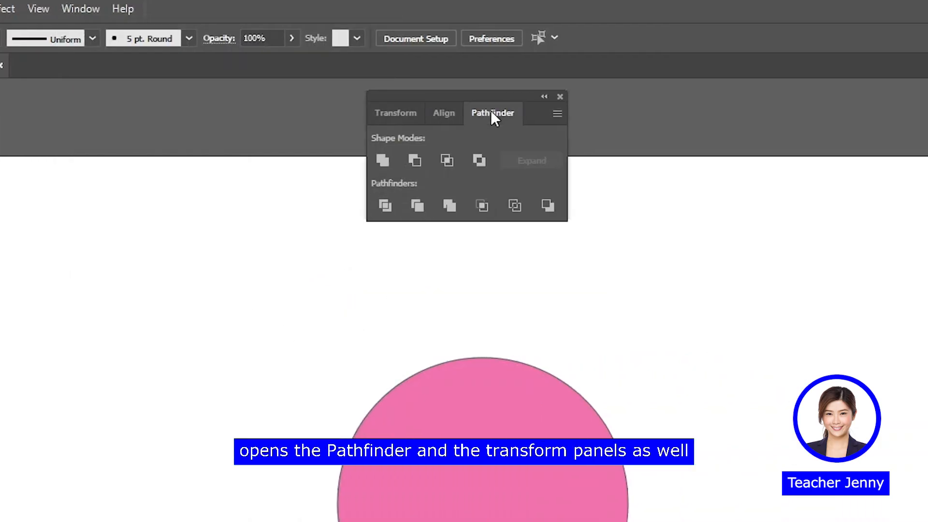
left_click(392, 112)
left_click(442, 112)
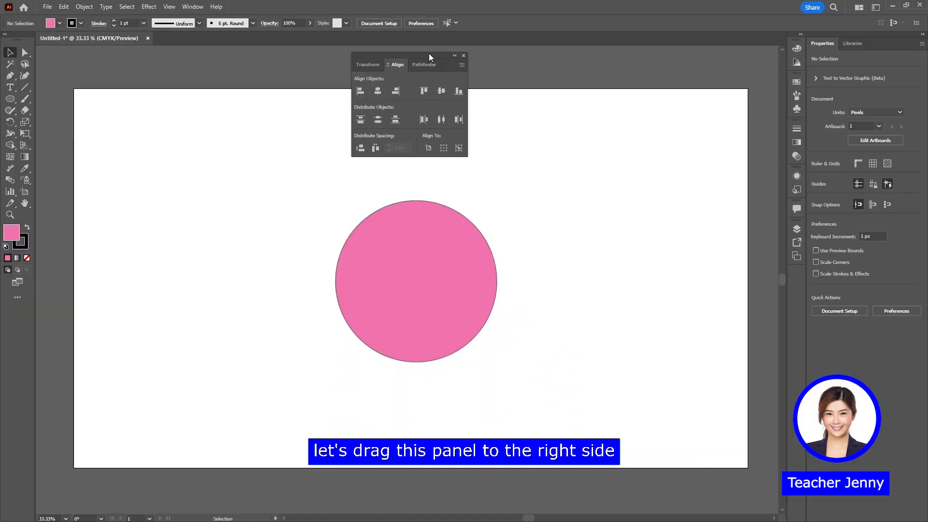
left_click_drag(510, 115, 799, 273)
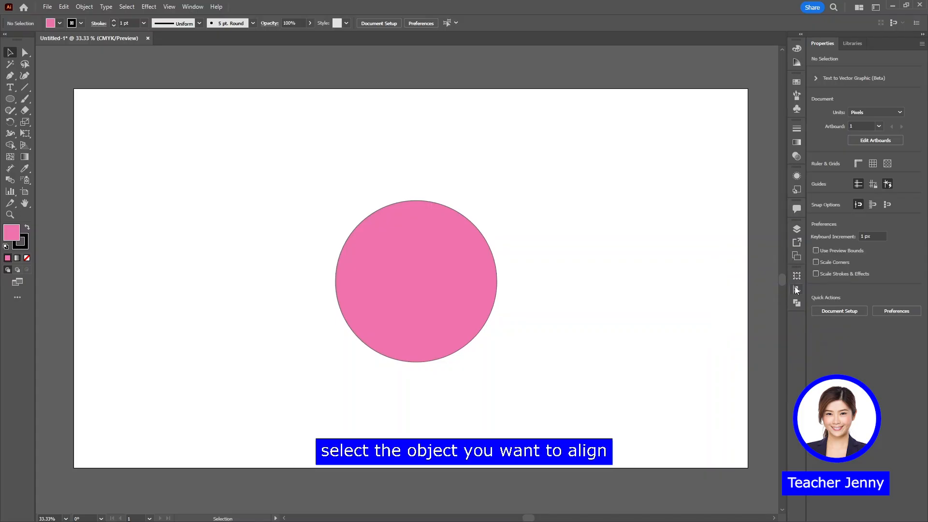
Align the pink circle to the artboard's left edge, its right edge and finally its horizontal centre
left_click(798, 289)
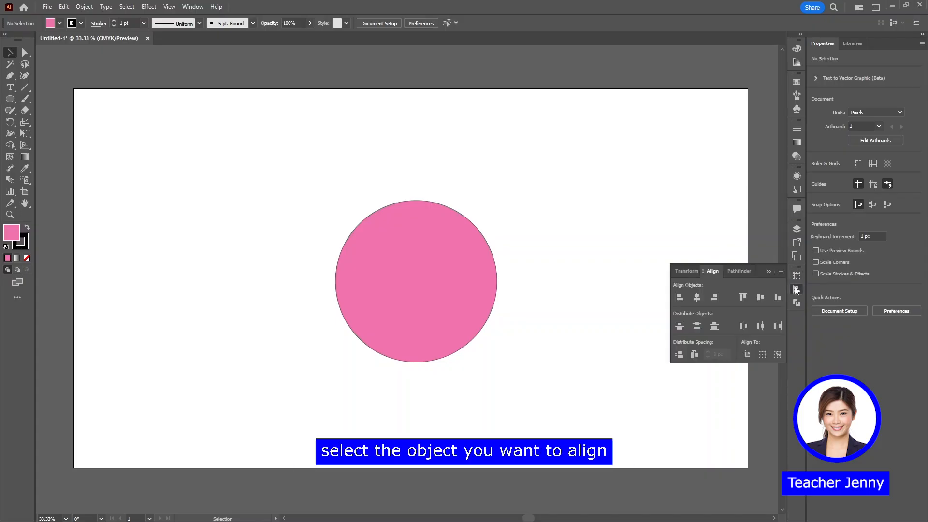
left_click(433, 309)
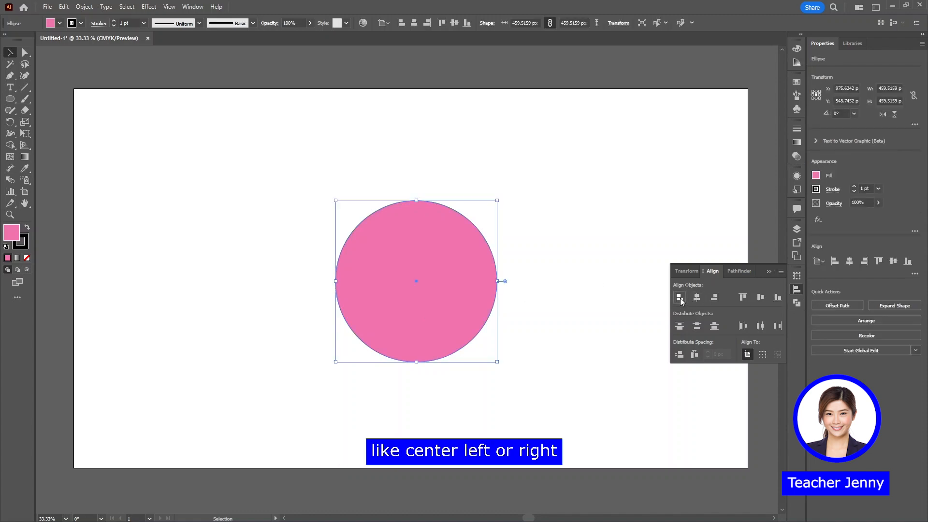
left_click(680, 298)
left_click(714, 298)
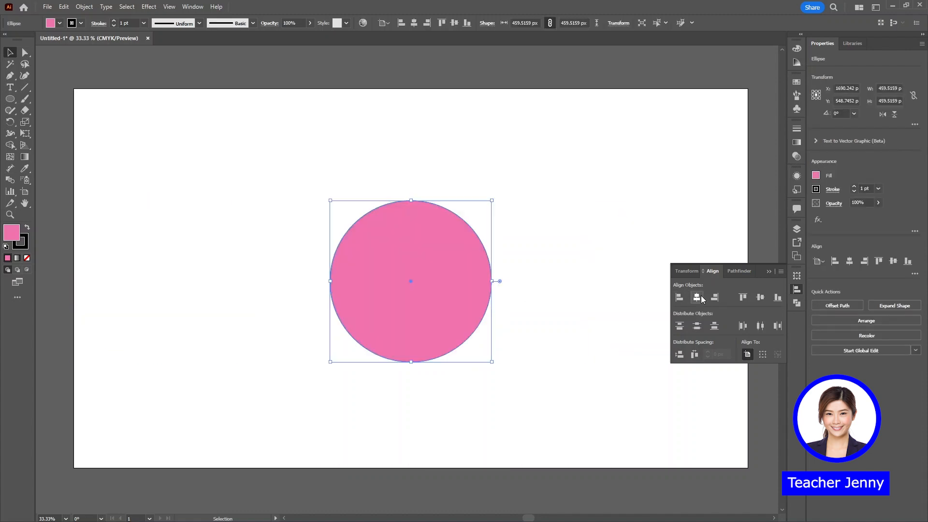
Centre the large circle horizontally on the artboard, and align both pink circles to each other by left edges, right edges and horizontal centres
left_click(701, 298)
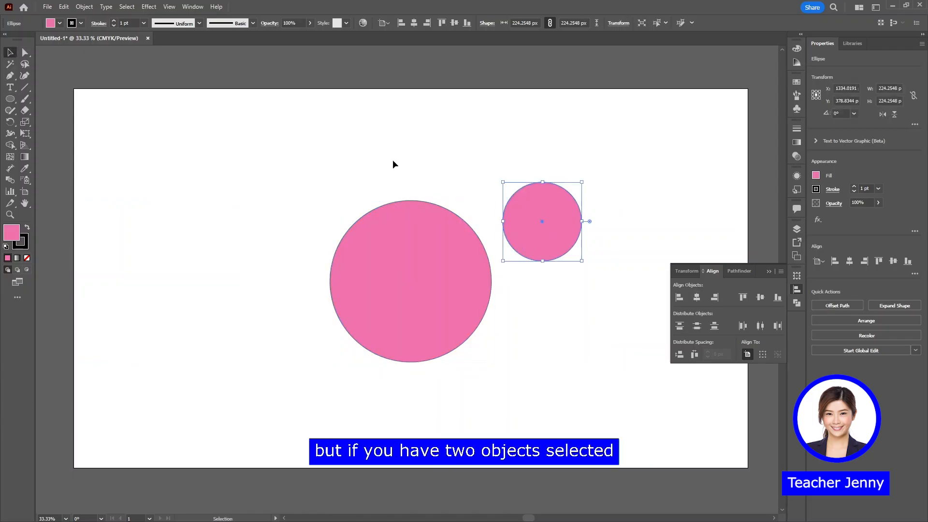
left_click_drag(393, 162, 603, 321)
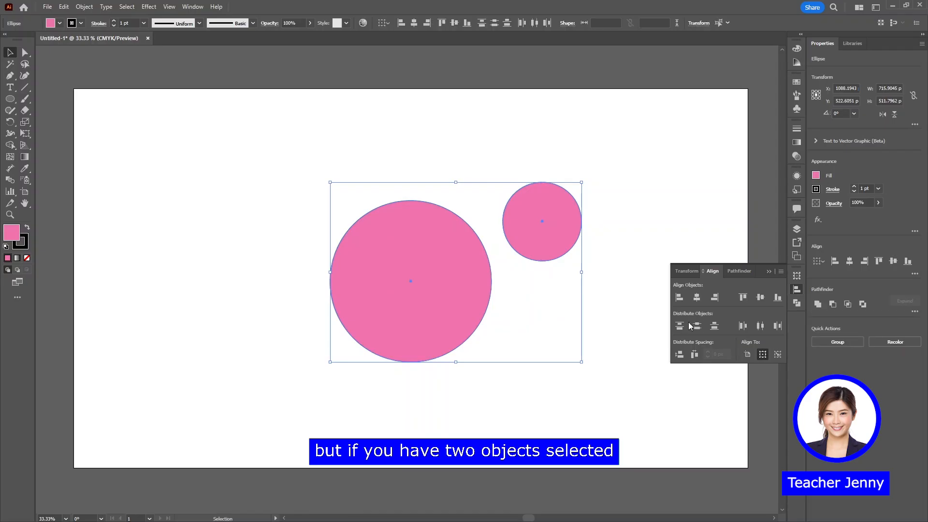
left_click(679, 297)
left_click(715, 297)
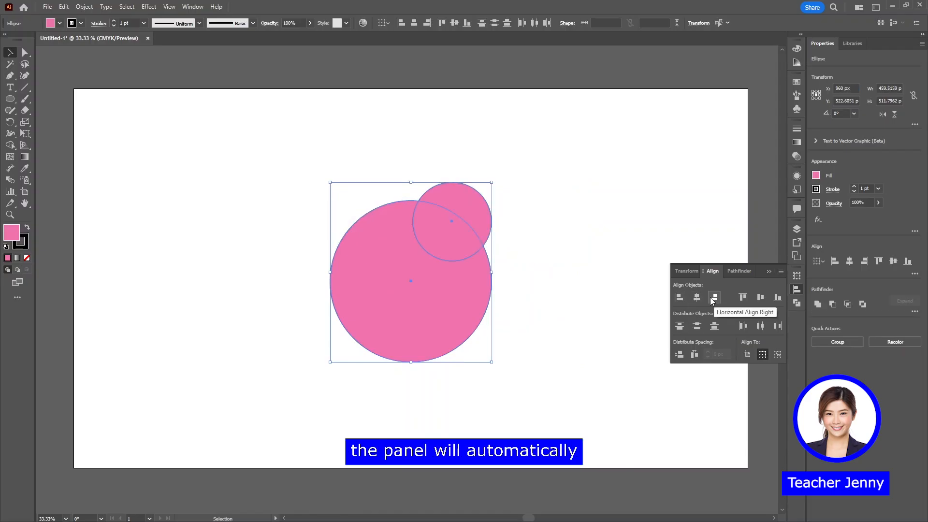
left_click(697, 297)
left_click(543, 251)
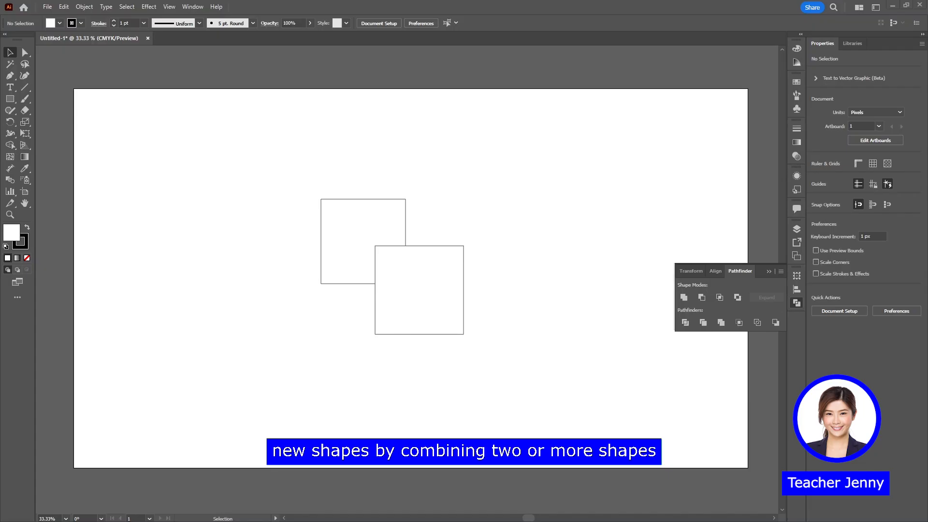
Select the two overlapping squares, unite them with Pathfinder, and undo the union
left_click_drag(514, 342, 356, 219)
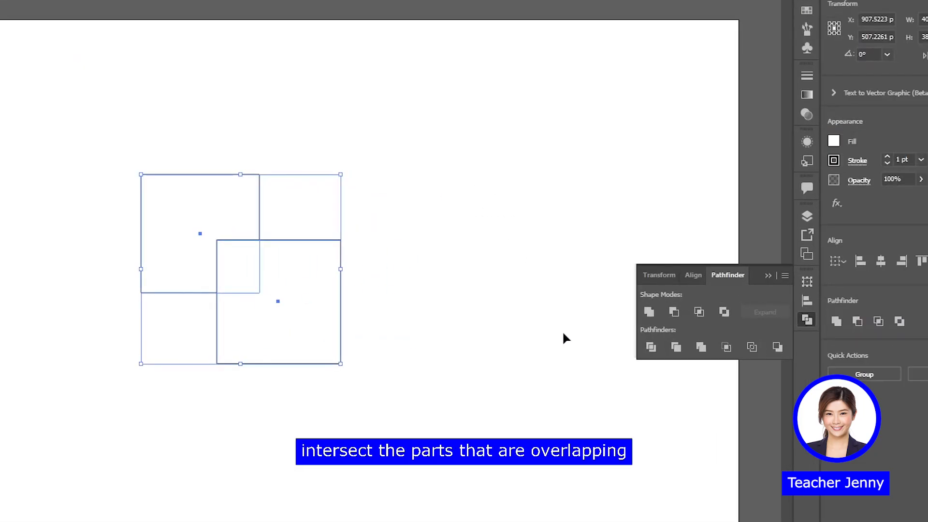
left_click(648, 319)
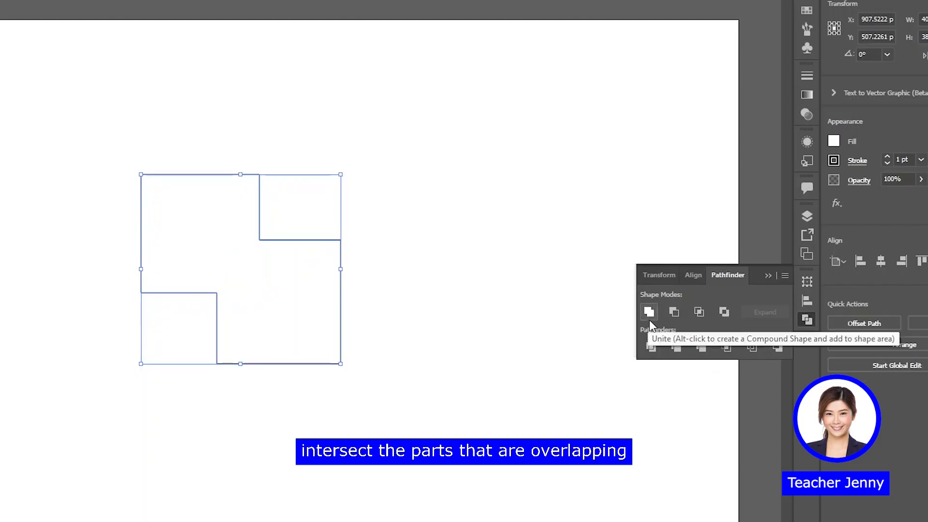
key("ctrl+z")
Divide the overlapping squares into separate shapes with Pathfinder, and move the two outer pieces diagonally away from the overlap
left_click(651, 346)
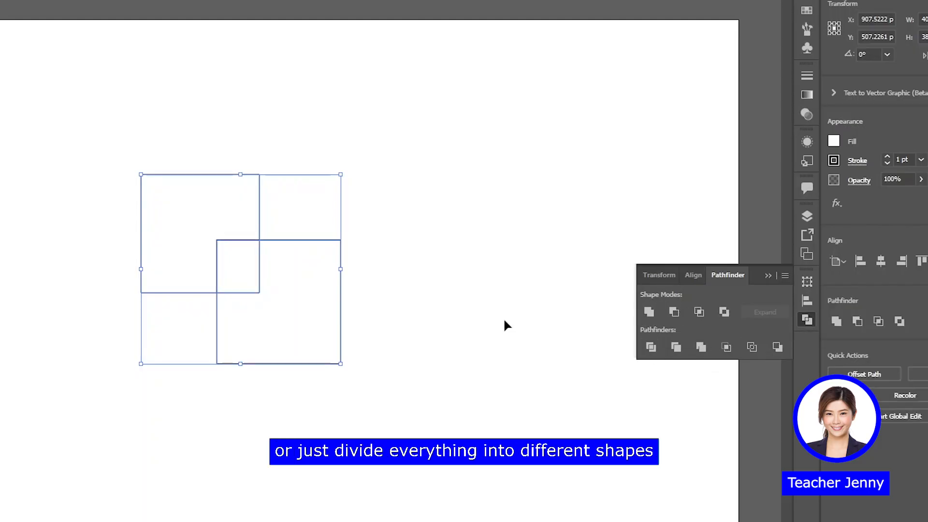
left_click_drag(320, 332, 360, 368)
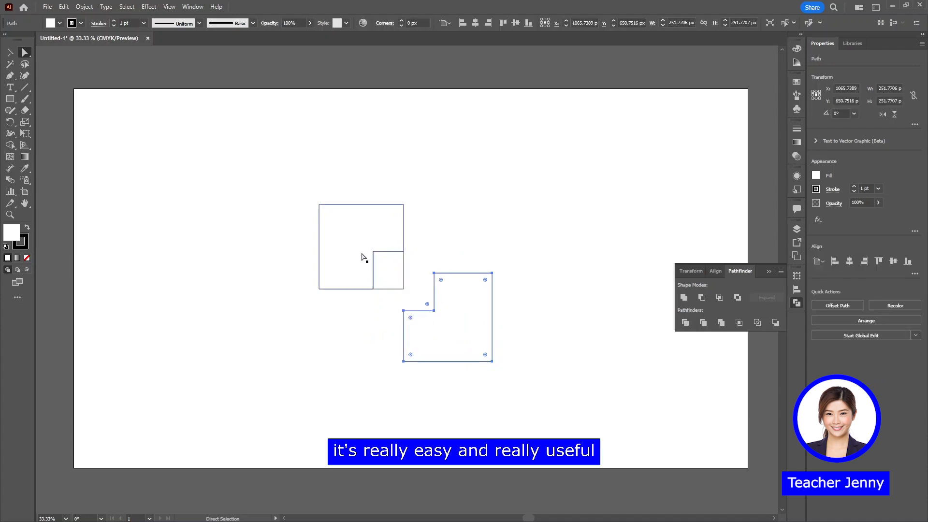
left_click_drag(364, 257, 325, 220)
left_click(493, 231)
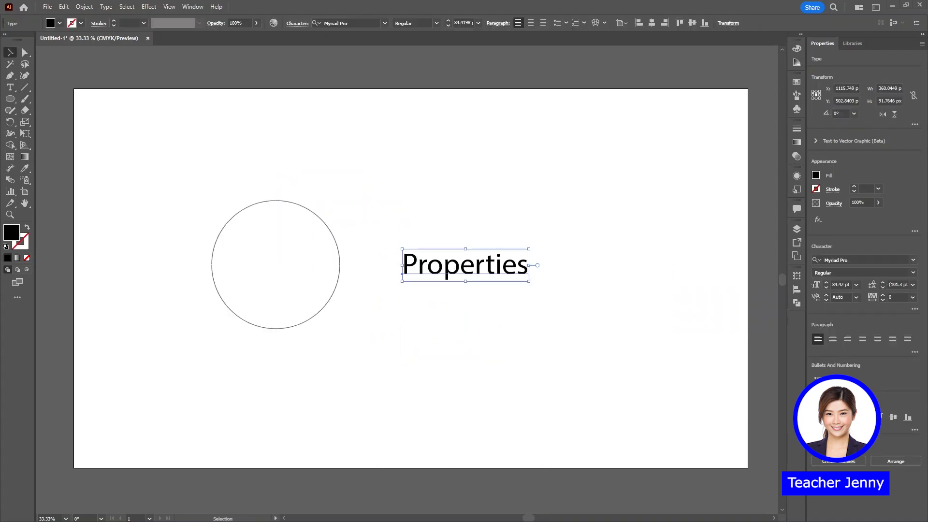
Select the circle, the "Properties" text and nothing in turn to compare the options the Properties panel offers for each
left_click(302, 297)
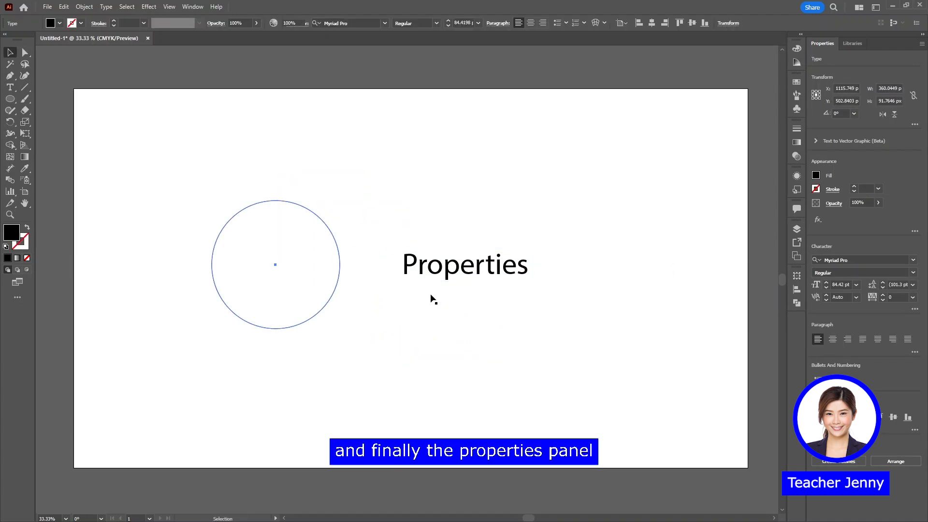
left_click(467, 276)
left_click(722, 443)
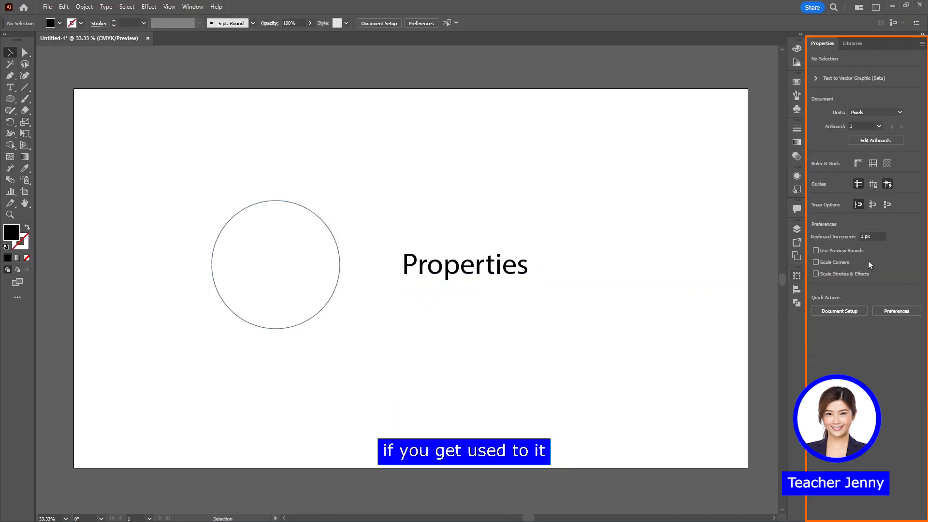
left_click(308, 257)
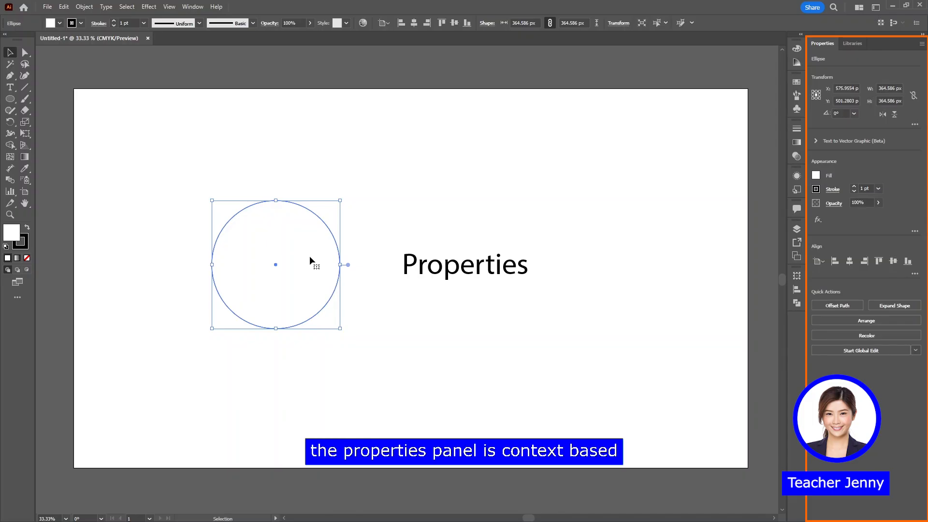
left_click(471, 275)
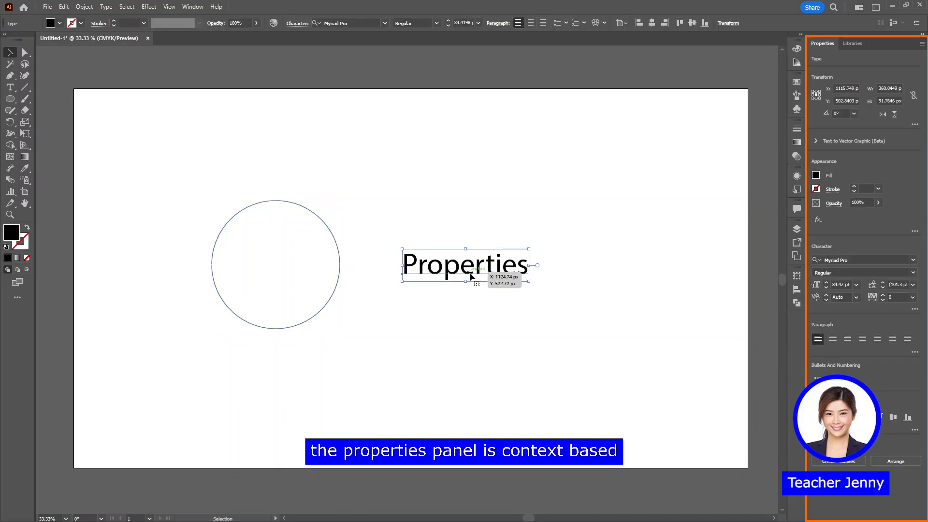
left_click(292, 267)
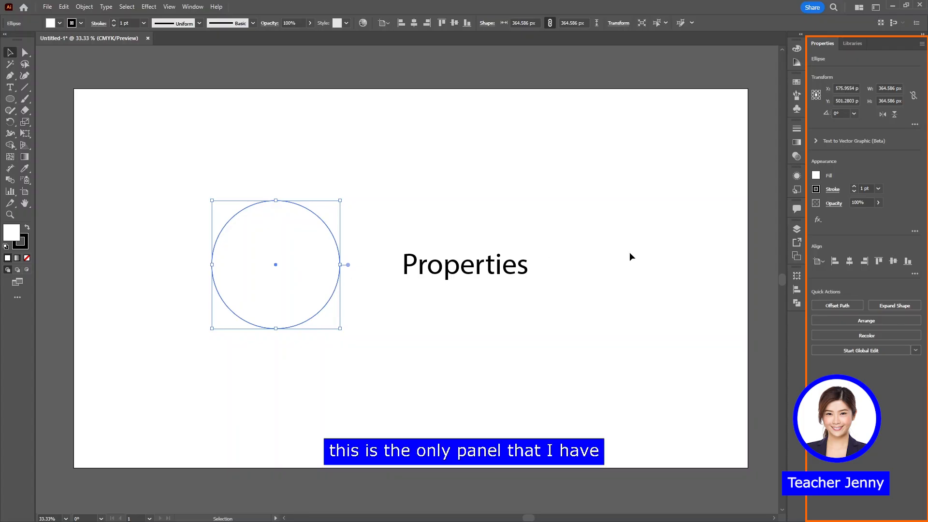
Collapse the Properties panel to icons and expand it again, and select the "Properties" text
left_click(924, 35)
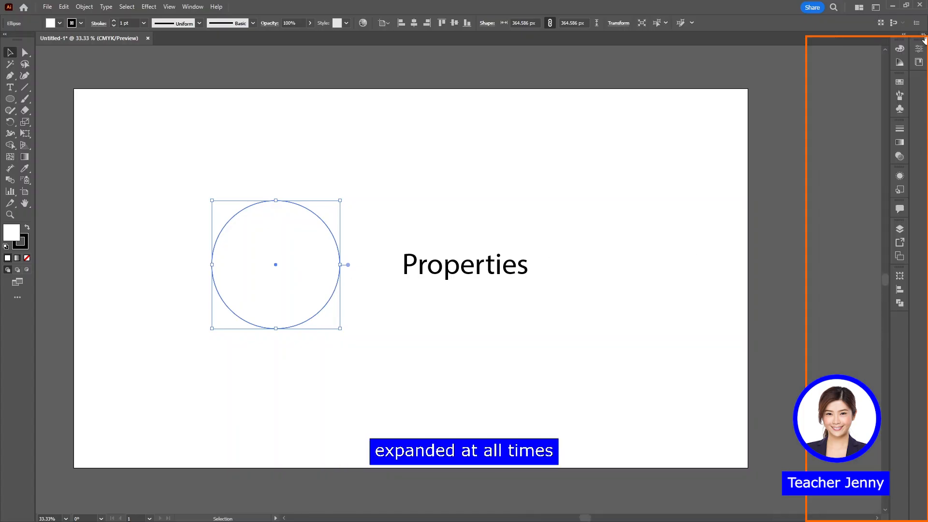
left_click(924, 36)
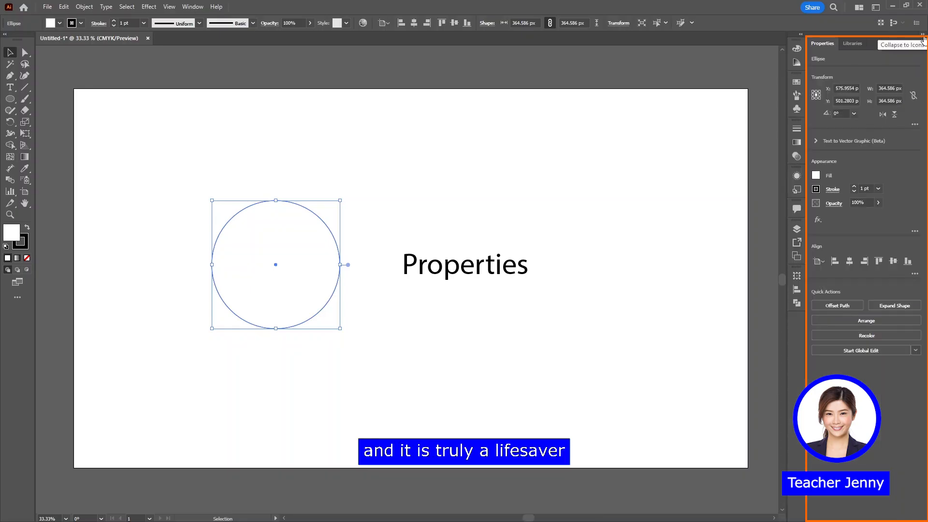
left_click(478, 271)
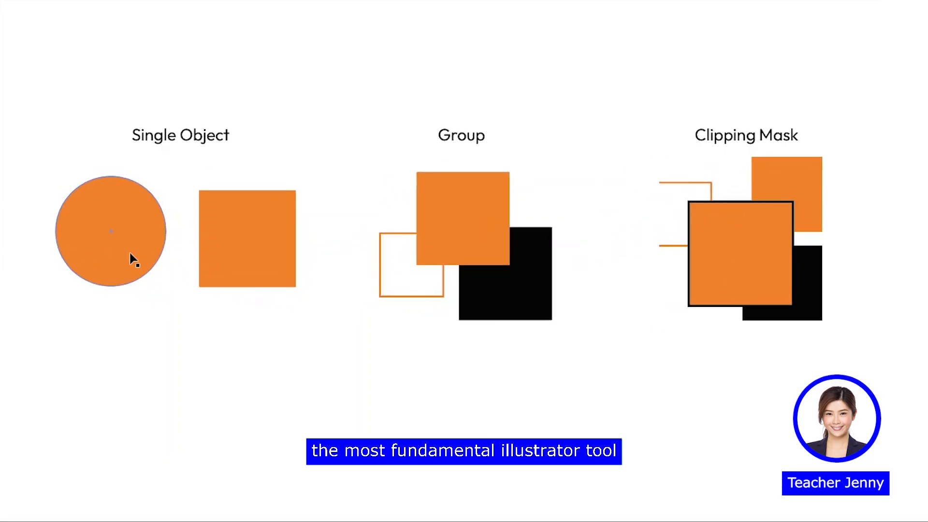
Select the orange circle under "Single Object" as a whole with the Selection tool, deselecting and reselecting it once
left_click(182, 279)
left_click(238, 331)
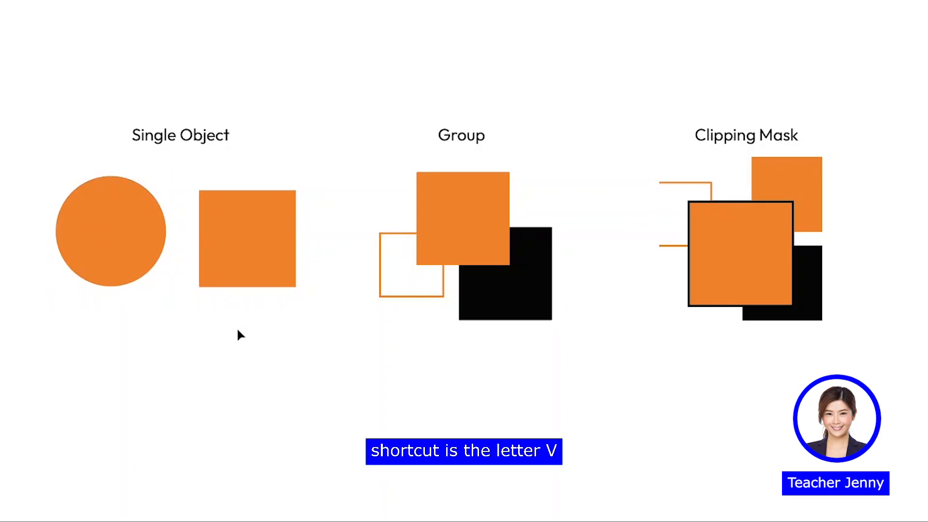
left_click(139, 248)
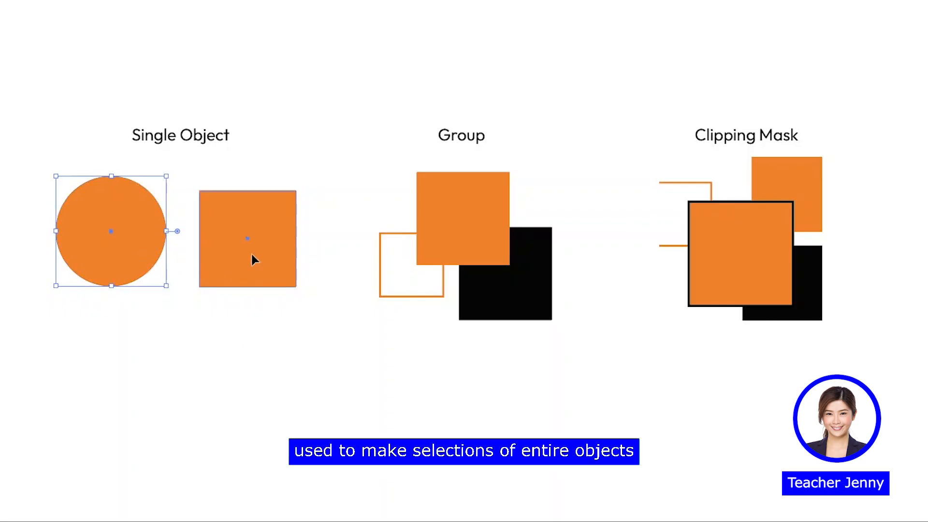
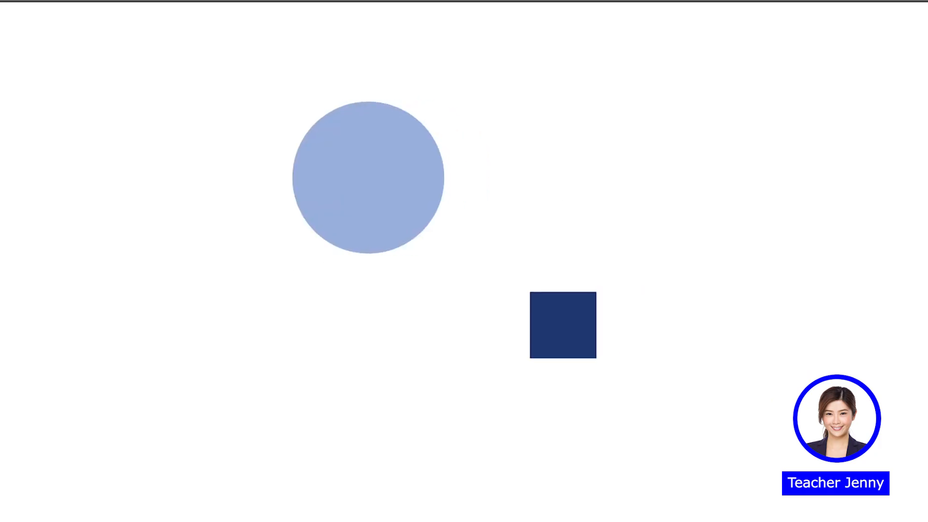
Blend the light blue circle into the dark blue square with the Blend tool, and reposition the circle within the blend
key("w")
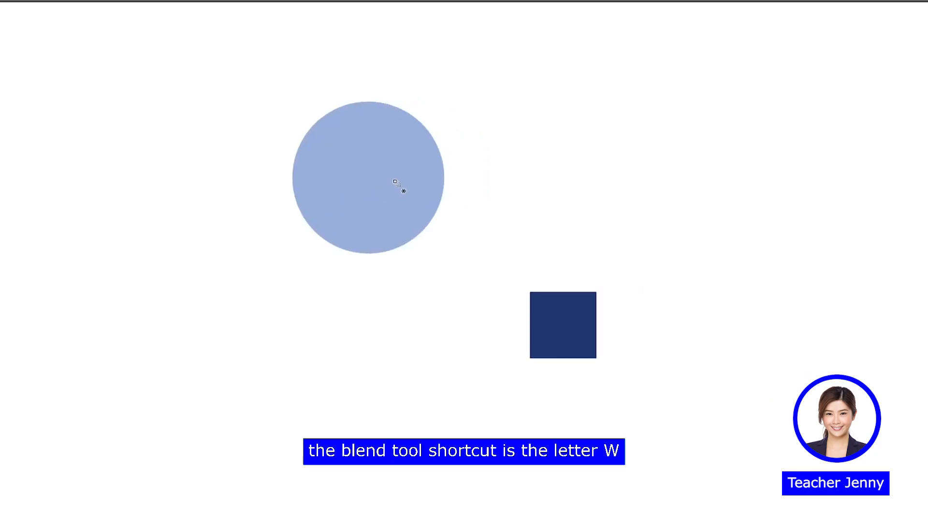
left_click(367, 185)
left_click(545, 310)
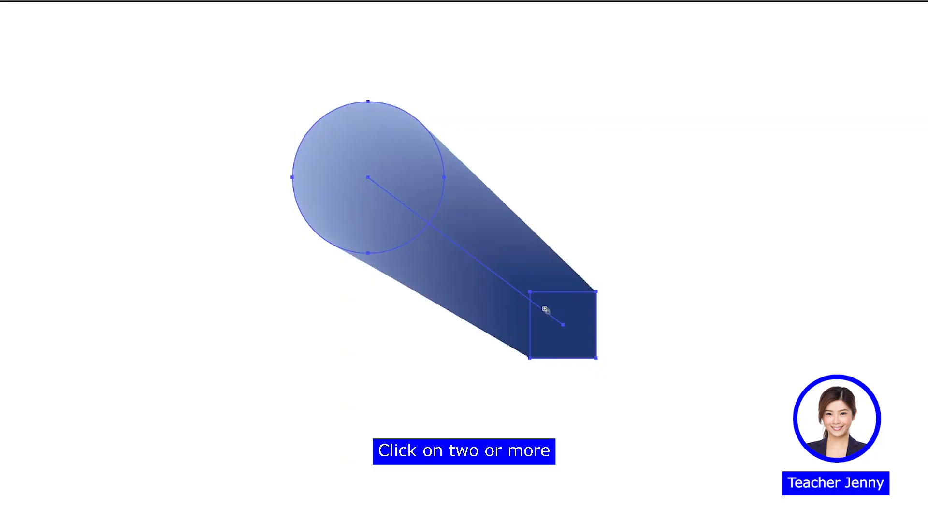
left_click(362, 225)
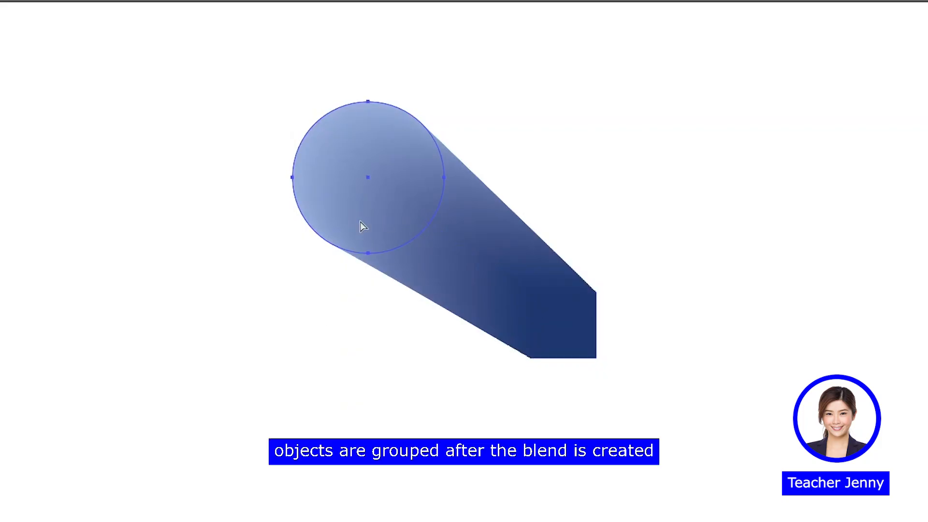
left_click_drag(293, 102, 253, 62)
left_click_drag(322, 174, 220, 198)
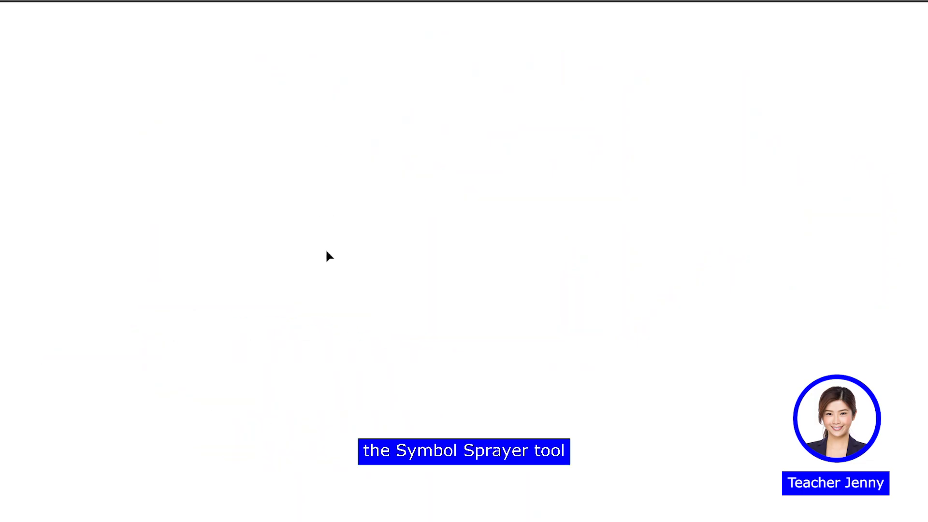
Spray instances of the black ink splat symbol in curved strokes across the artboard with the Symbol Sprayer tool
key("shift+s")
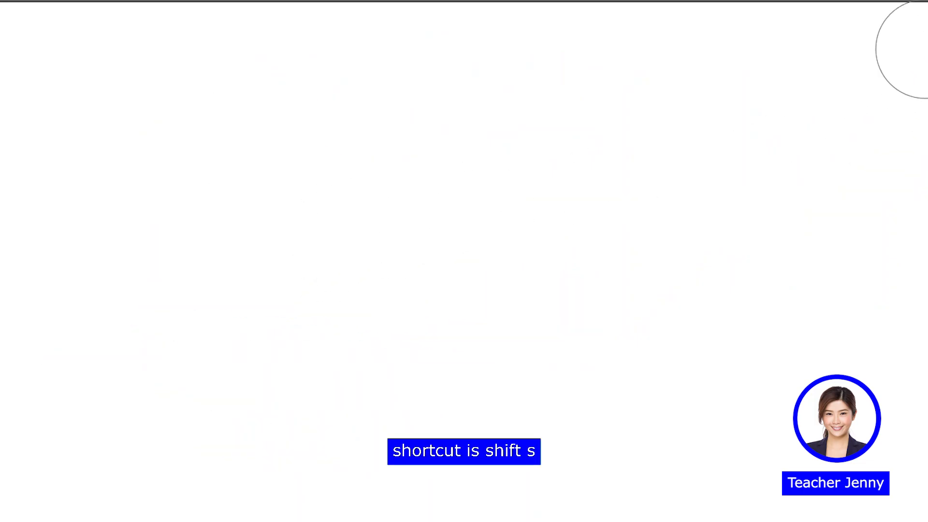
left_click(865, 87)
left_click(724, 69)
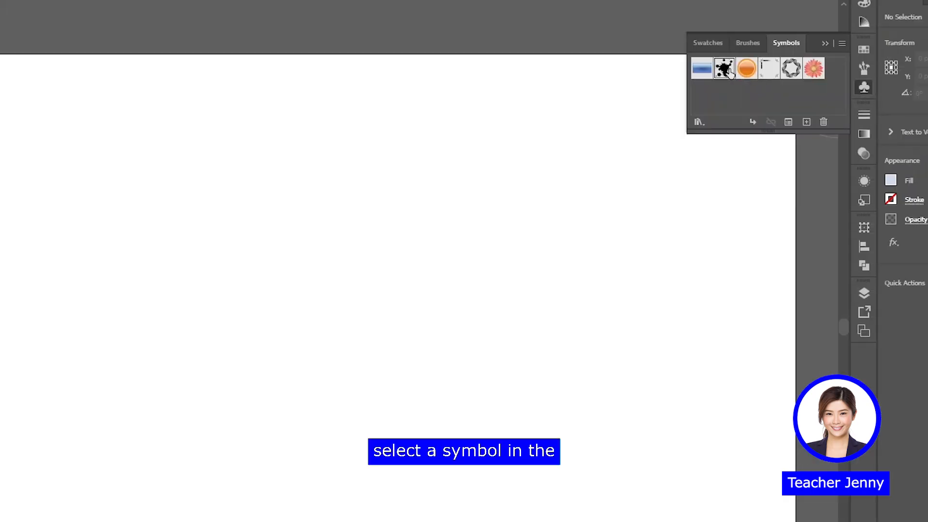
mouse_move(168, 202)
left_mouse_down()
mouse_move(123, 399)
mouse_move(492, 450)
mouse_move(534, 360)
left_mouse_up()
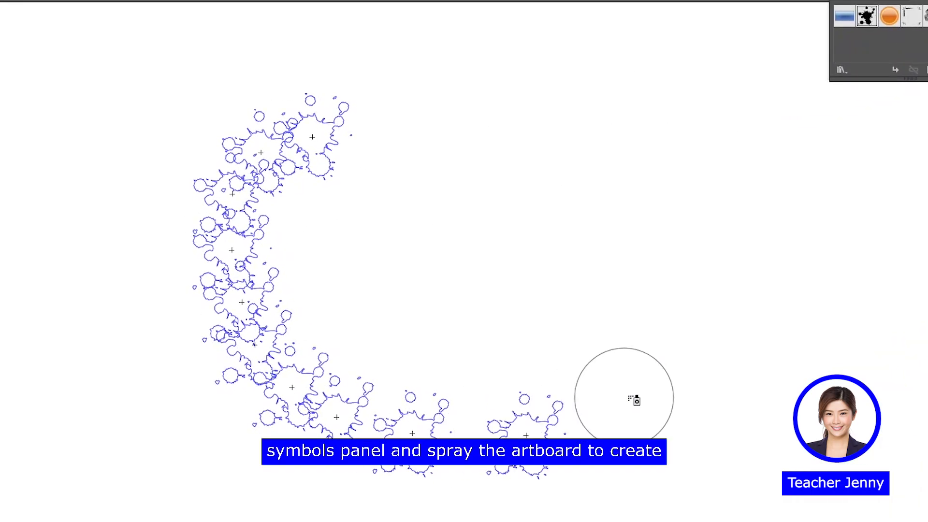
mouse_move(644, 175)
left_mouse_down()
mouse_move(431, 218)
mouse_move(556, 306)
mouse_move(699, 286)
left_mouse_up()
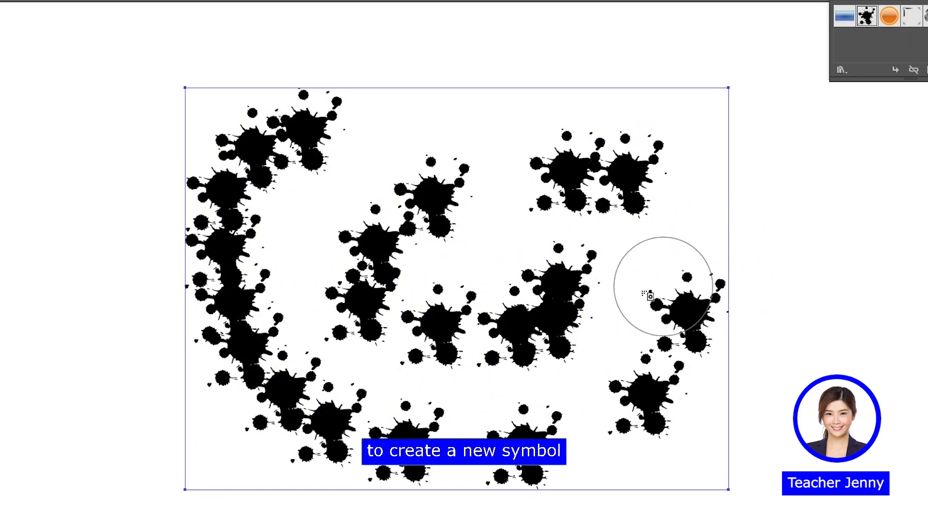
Move the whole ink splat symbol set slightly up and to the right with the Selection tool
key("v")
mouse_move(560, 306)
left_mouse_down()
mouse_move(574, 272)
mouse_move(559, 282)
left_mouse_up()
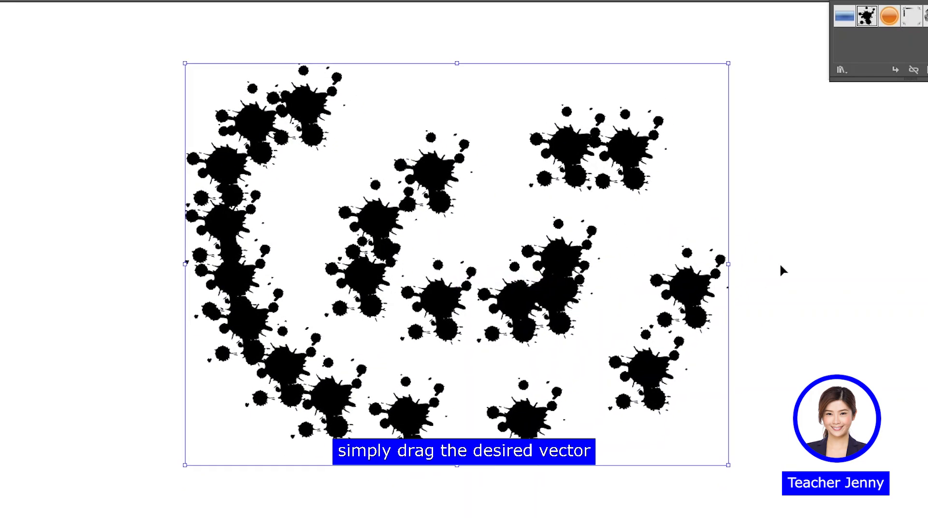
left_click_drag(714, 295, 723, 286)
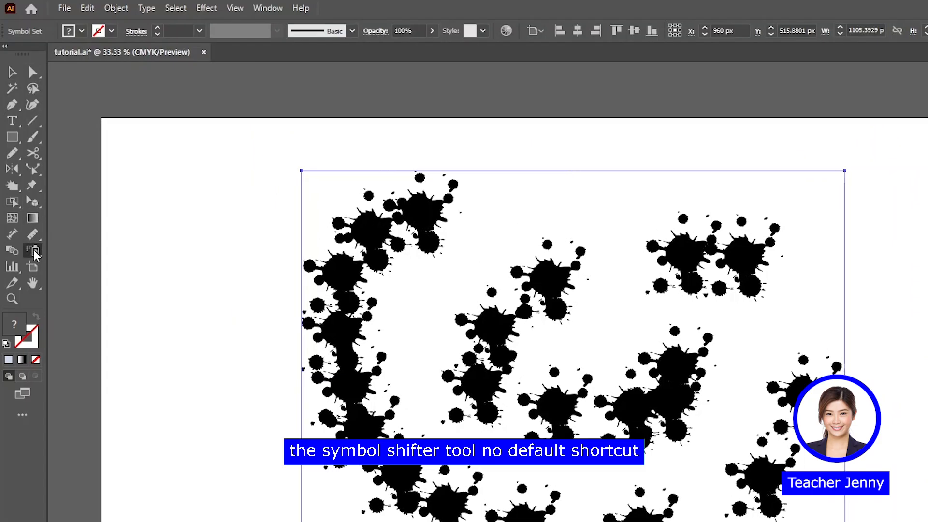
Shift several splats inside the selected symbol set to new positions with the Symbol Shifter tool
left_click_drag(35, 256, 93, 266)
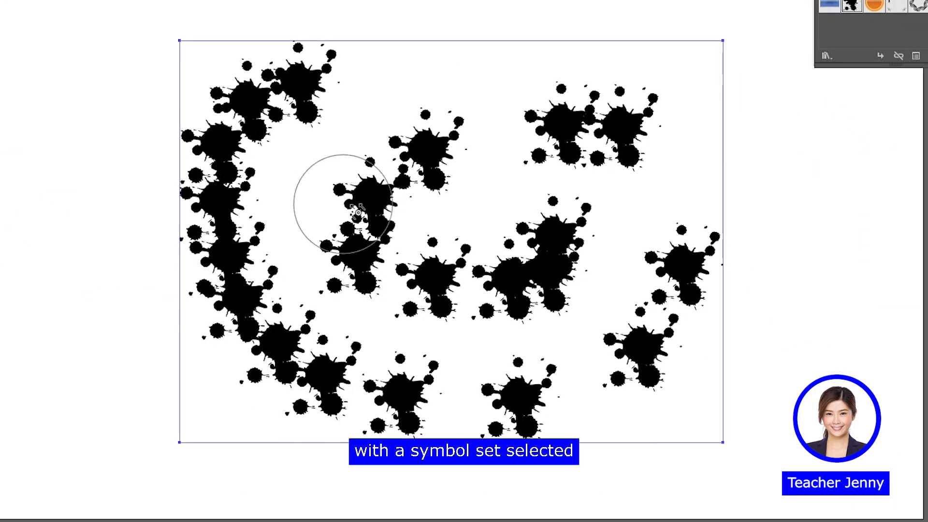
left_click_drag(372, 219, 315, 174)
mouse_move(528, 249)
left_mouse_down()
mouse_move(700, 193)
mouse_move(686, 263)
mouse_move(625, 379)
mouse_move(526, 449)
mouse_move(441, 335)
mouse_move(452, 311)
left_mouse_up()
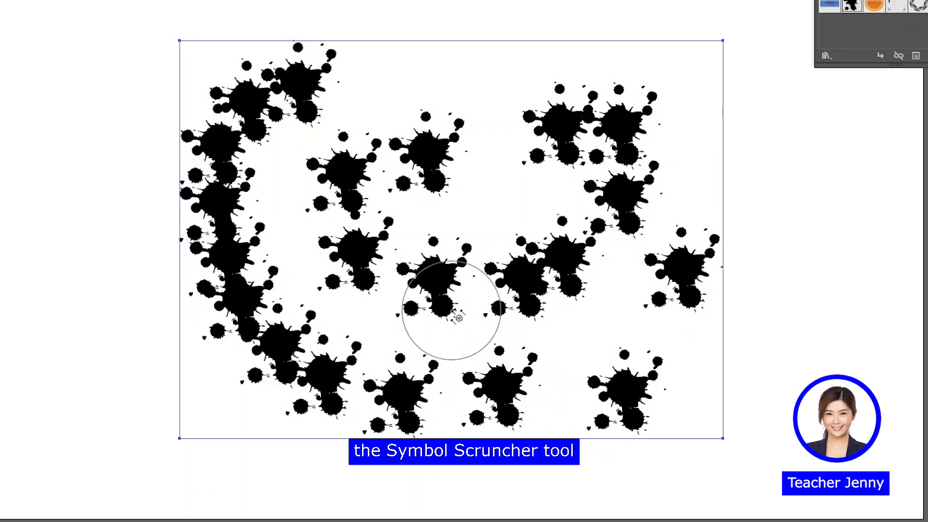
Change the spacing between the splats in the middle and right of the symbol set with the Symbol Scruncher tool
left_click_drag(32, 250, 82, 280)
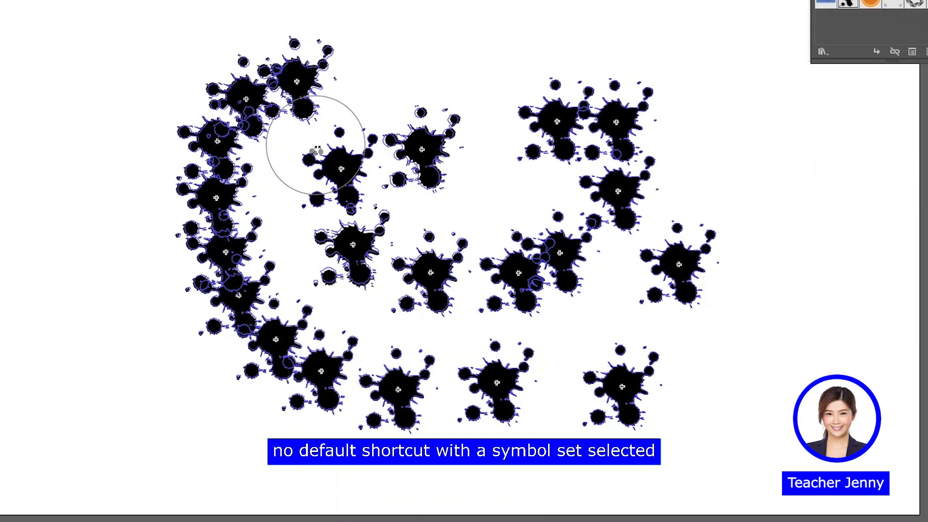
mouse_move(389, 160)
left_mouse_down()
mouse_move(354, 156)
mouse_move(371, 127)
mouse_move(377, 154)
mouse_move(365, 229)
mouse_move(429, 282)
mouse_move(513, 291)
mouse_move(453, 302)
mouse_move(436, 325)
left_mouse_up()
mouse_move(684, 269)
left_mouse_down()
mouse_move(632, 284)
mouse_move(543, 270)
mouse_move(552, 200)
mouse_move(559, 226)
mouse_move(603, 140)
mouse_move(557, 135)
left_mouse_up()
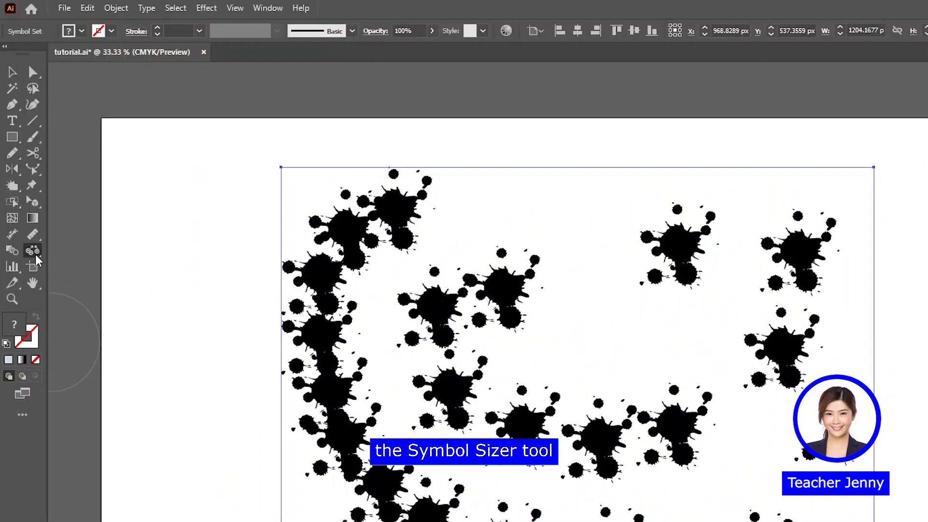
Enlarge splats on the left, in the middle and at the upper right of the symbol set with the Symbol Sizer tool
left_click_drag(35, 256, 66, 297)
left_click_drag(214, 209, 283, 295)
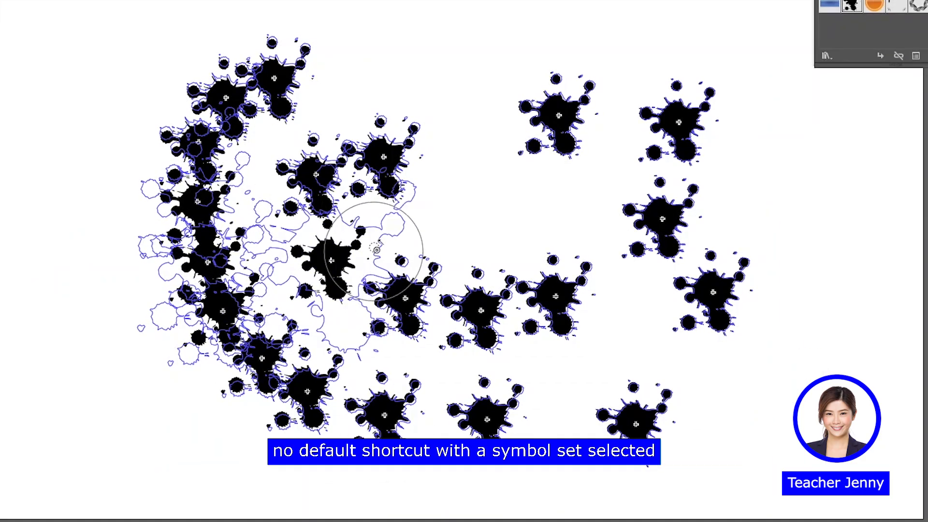
left_click_drag(377, 250, 467, 294)
mouse_move(564, 303)
left_mouse_down()
mouse_move(561, 278)
mouse_move(525, 215)
left_mouse_up()
left_click_drag(568, 143, 535, 174)
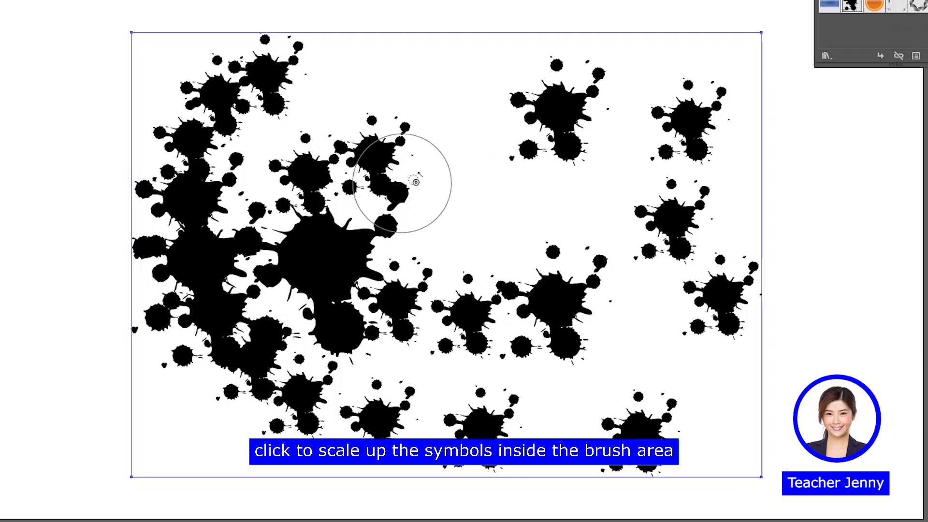
left_click_drag(672, 141, 623, 194)
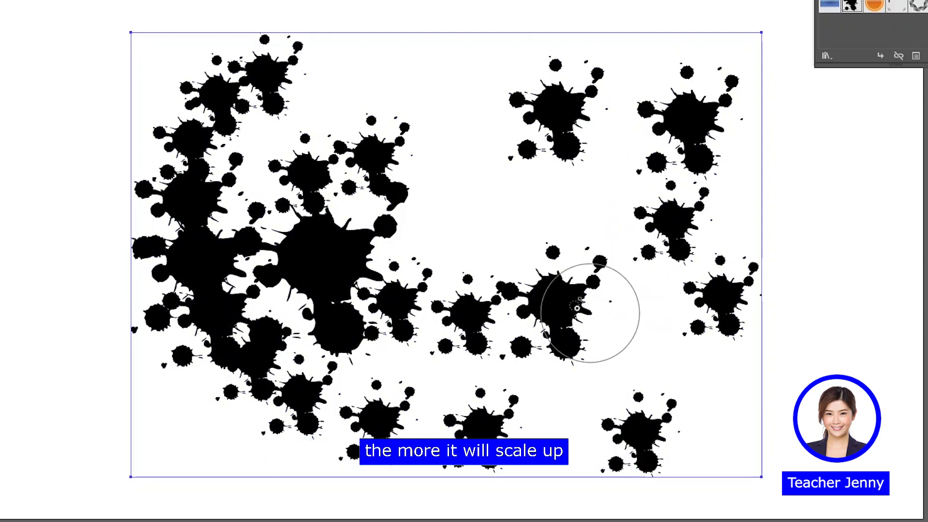
Scale down the very large splat and the enlarged splat in the middle of the set with the Symbol Sizer tool
mouse_move(369, 213)
left_mouse_down()
mouse_move(346, 248)
mouse_move(419, 240)
mouse_move(363, 244)
mouse_move(321, 259)
left_mouse_up()
mouse_move(466, 311)
left_mouse_down()
mouse_move(534, 308)
mouse_move(534, 254)
mouse_move(558, 177)
left_mouse_up()
left_click_drag(564, 286, 553, 334)
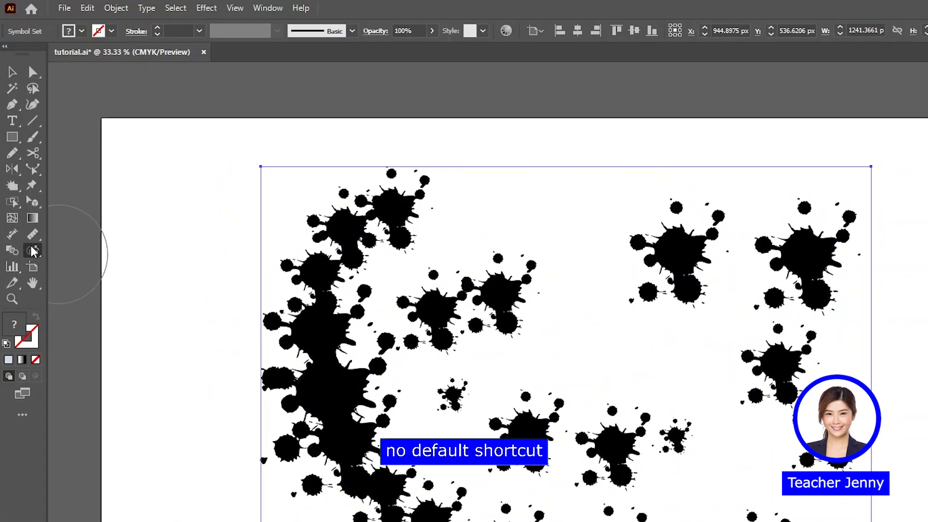
Rotate splats throughout the symbol set with several strokes of the Symbol Spinner tool
left_click_drag(32, 252, 58, 315)
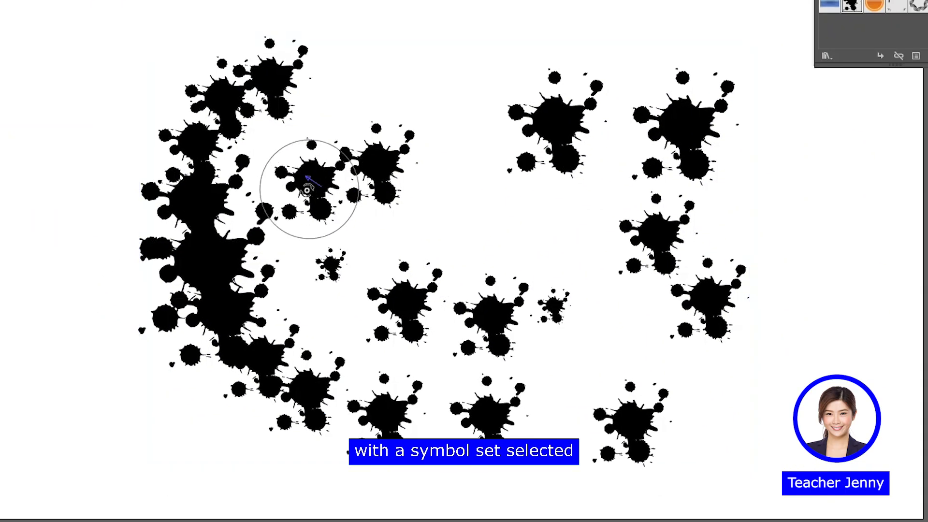
mouse_move(409, 291)
left_mouse_down()
mouse_move(305, 368)
mouse_move(471, 464)
mouse_move(747, 449)
left_mouse_up()
left_click_drag(628, 148, 575, 133)
mouse_move(450, 293)
left_mouse_down()
mouse_move(507, 323)
mouse_move(601, 268)
mouse_move(678, 203)
mouse_move(574, 105)
left_mouse_up()
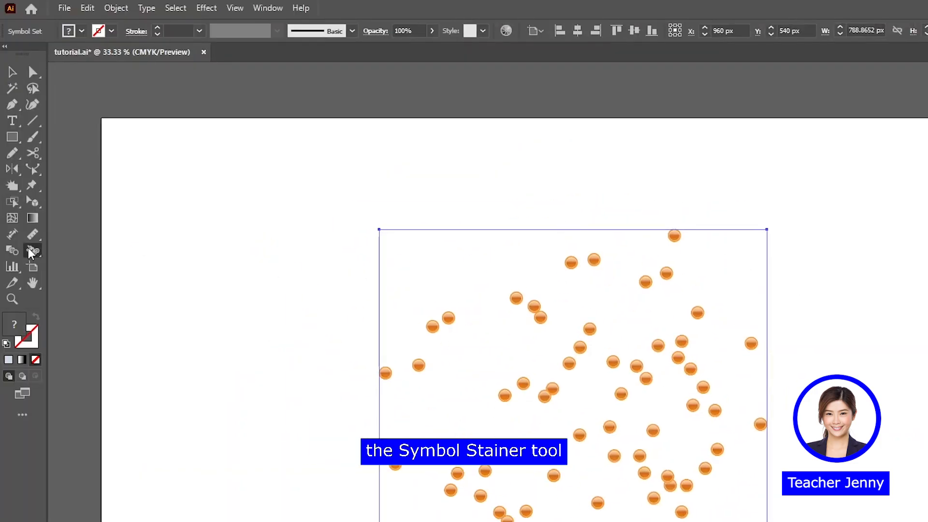
Paint some of the orange ball symbols with the current light fill color using the Symbol Stainer tool
left_click_drag(30, 250, 85, 334)
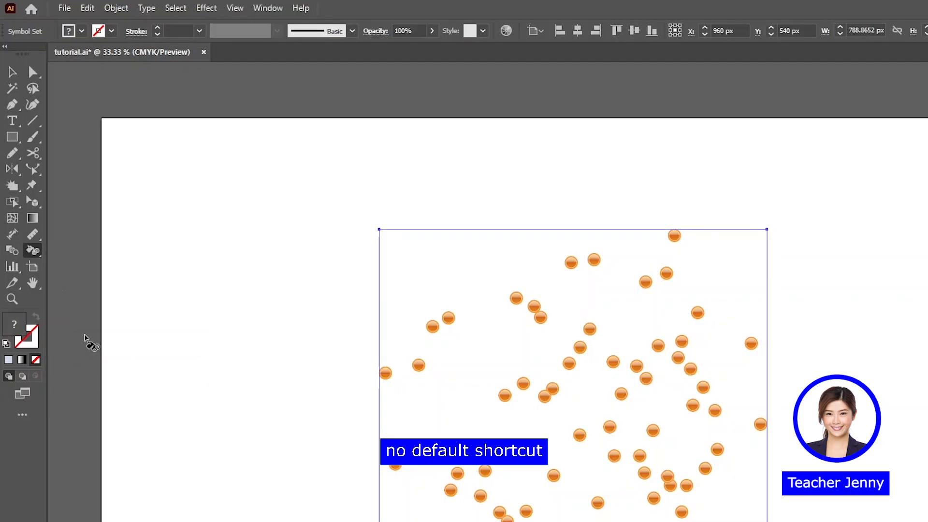
mouse_move(429, 354)
left_mouse_down()
mouse_move(448, 458)
mouse_move(659, 425)
left_mouse_up()
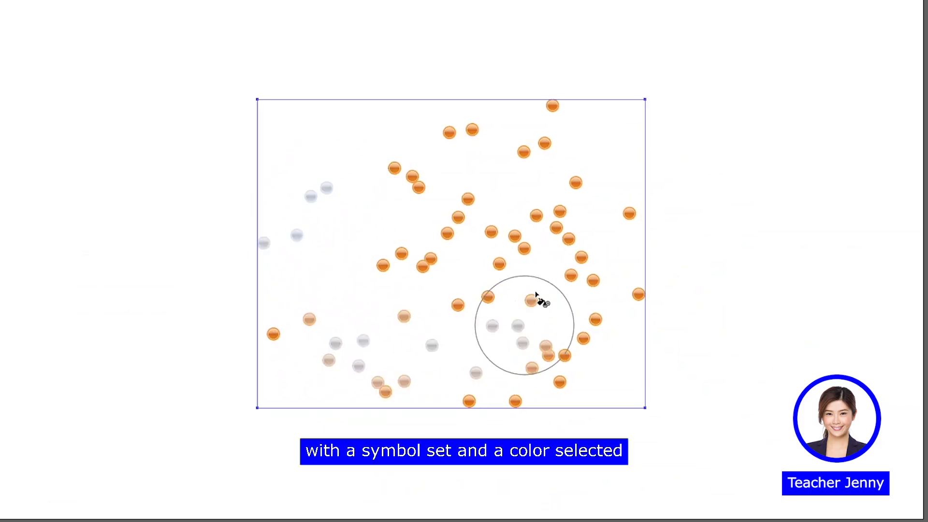
mouse_move(535, 295)
left_mouse_down()
mouse_move(541, 272)
mouse_move(494, 240)
left_mouse_up()
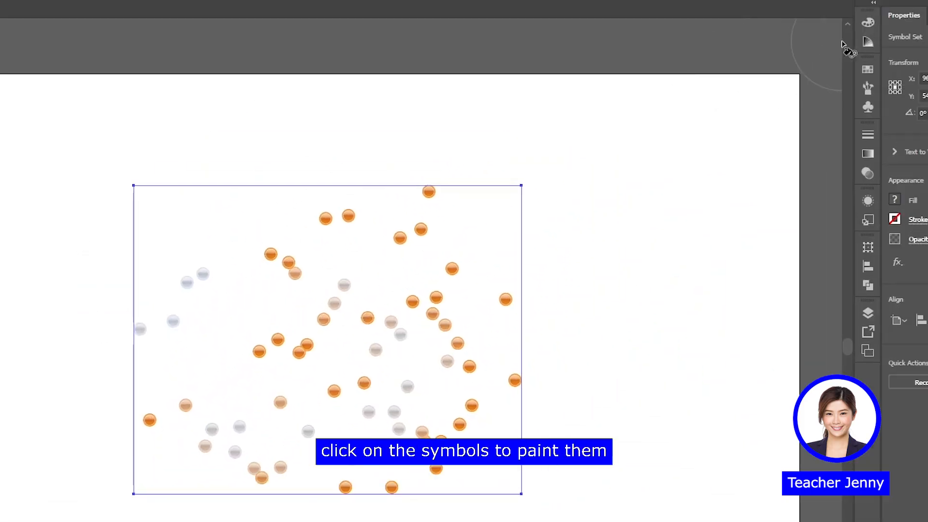
Set the fill color to yellow-green D0D600 and stain balls in the middle and right of the symbol set with it
left_click(867, 23)
left_click(731, 126)
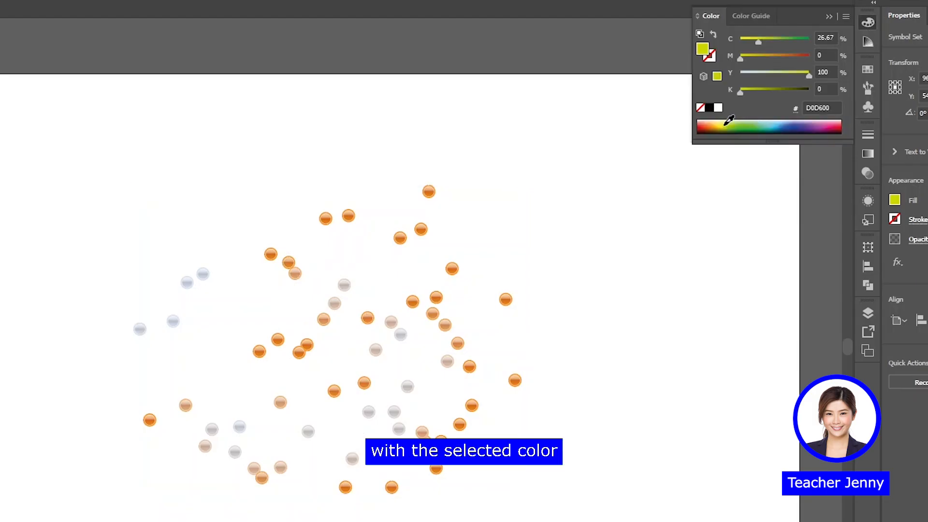
left_click_drag(425, 300, 418, 365)
left_click_drag(586, 302, 521, 333)
left_click_drag(411, 269, 359, 269)
left_click(524, 153)
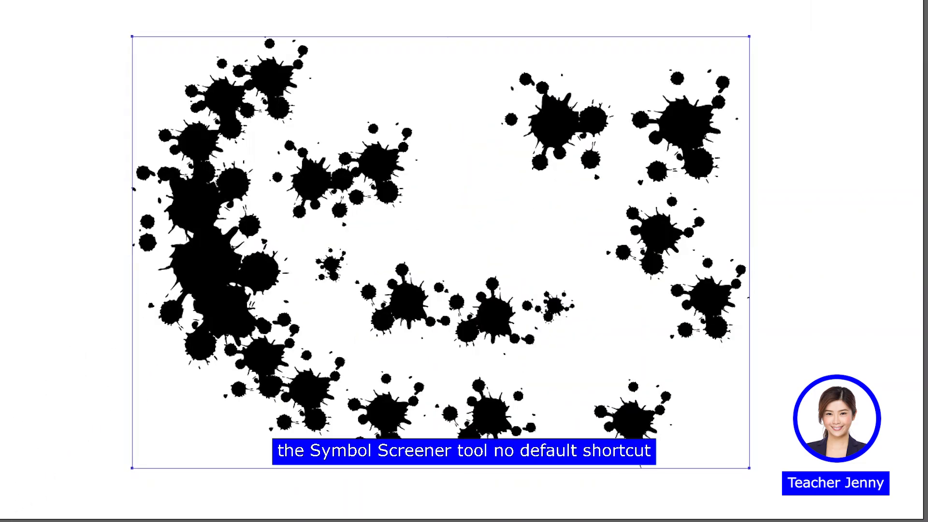
Make splats along the left, lower middle and upper right of the symbol set partly transparent with the Symbol Screener tool
left_click(33, 250)
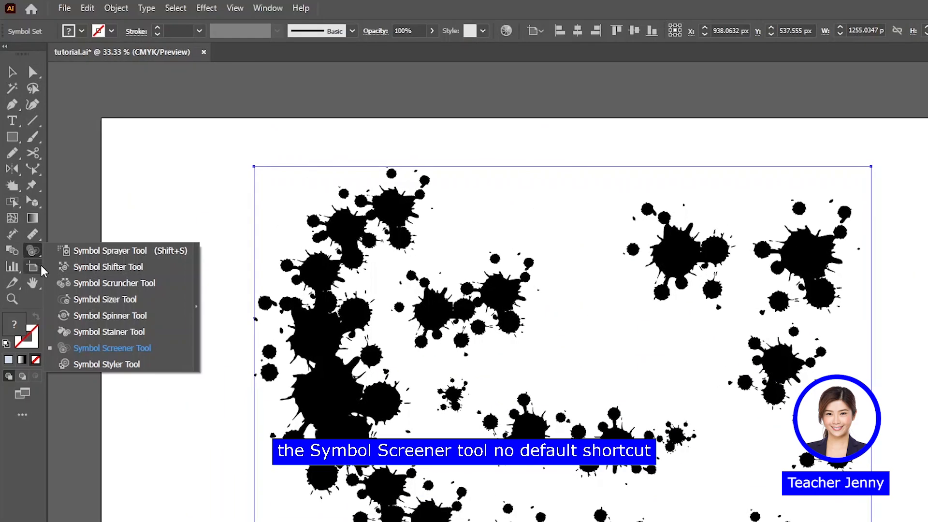
left_click(98, 346)
left_click_drag(385, 229, 347, 261)
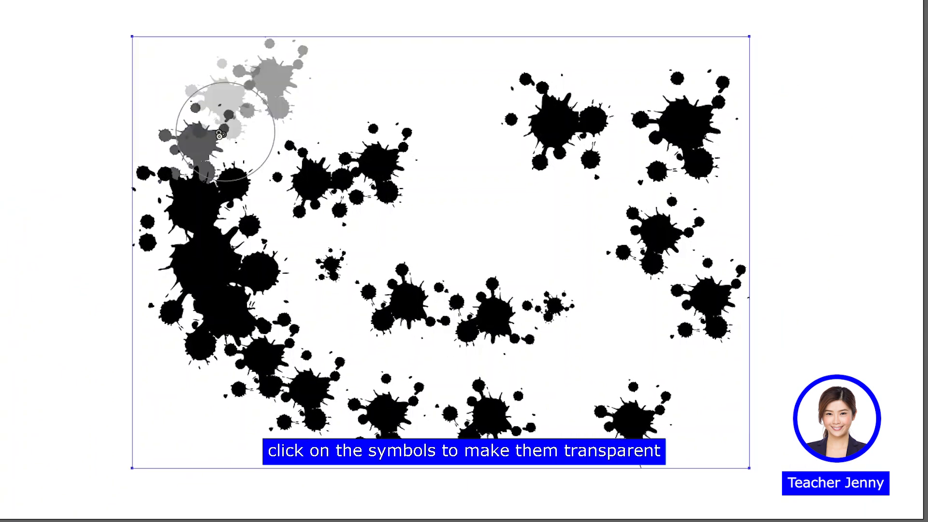
left_click_drag(208, 262, 286, 327)
mouse_move(335, 407)
left_mouse_down()
mouse_move(423, 426)
mouse_move(505, 395)
left_mouse_up()
mouse_move(553, 305)
left_mouse_down()
mouse_move(481, 313)
mouse_move(473, 282)
left_mouse_up()
mouse_move(684, 155)
left_mouse_down()
mouse_move(613, 115)
mouse_move(573, 122)
left_mouse_up()
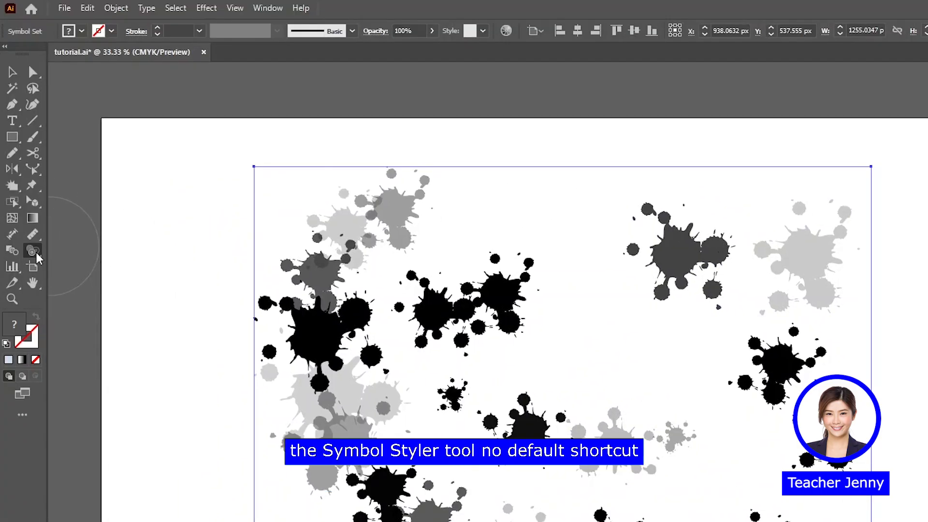
Apply the yellow-green and blue patterned graphic styles to splats across the symbol set with the Symbol Styler tool
left_click_drag(32, 251, 77, 365)
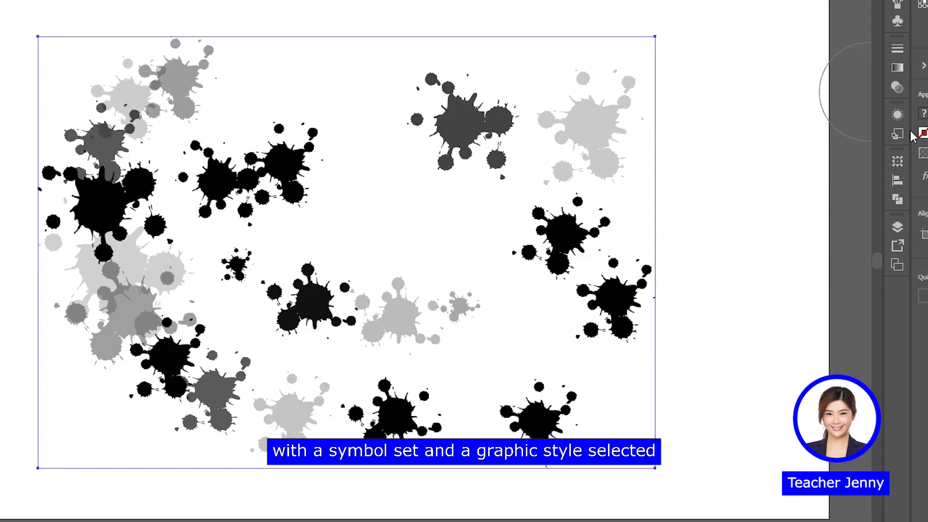
left_click(903, 136)
mouse_move(558, 202)
left_mouse_down()
mouse_move(582, 332)
mouse_move(460, 415)
left_mouse_up()
mouse_move(426, 303)
left_mouse_down()
mouse_move(314, 320)
mouse_move(239, 373)
left_mouse_up()
mouse_move(160, 82)
left_mouse_down()
mouse_move(129, 166)
mouse_move(166, 256)
mouse_move(227, 232)
mouse_move(227, 242)
left_mouse_up()
mouse_move(212, 356)
left_mouse_down()
mouse_move(300, 394)
mouse_move(443, 351)
left_mouse_up()
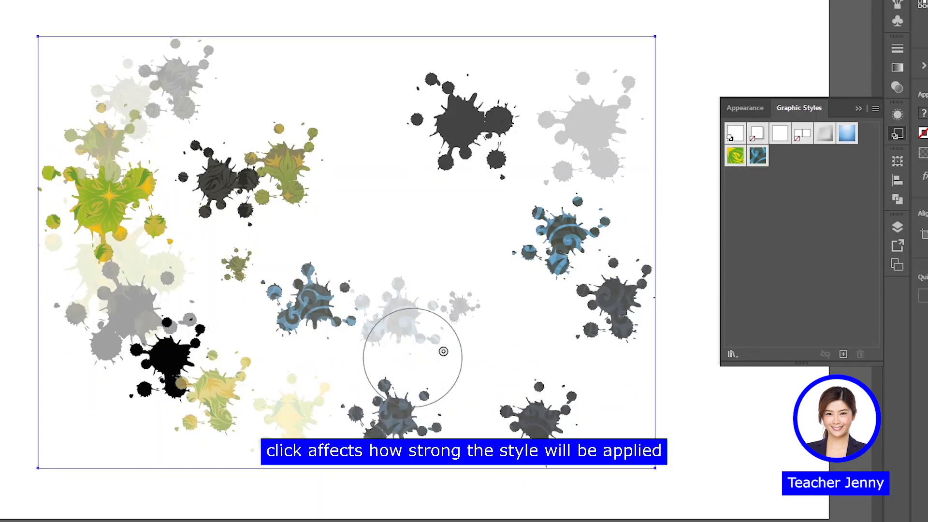
left_click(858, 109)
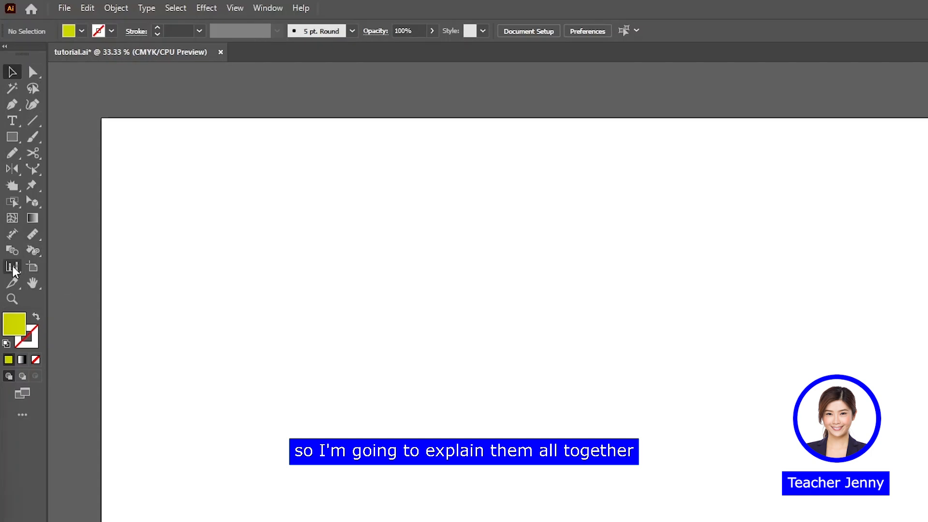
Draw a column graph on the artboard and apply the data values 10, 12, 15, 20, 12 and 30
left_click(13, 267)
left_click(61, 269)
left_click_drag(300, 242, 771, 504)
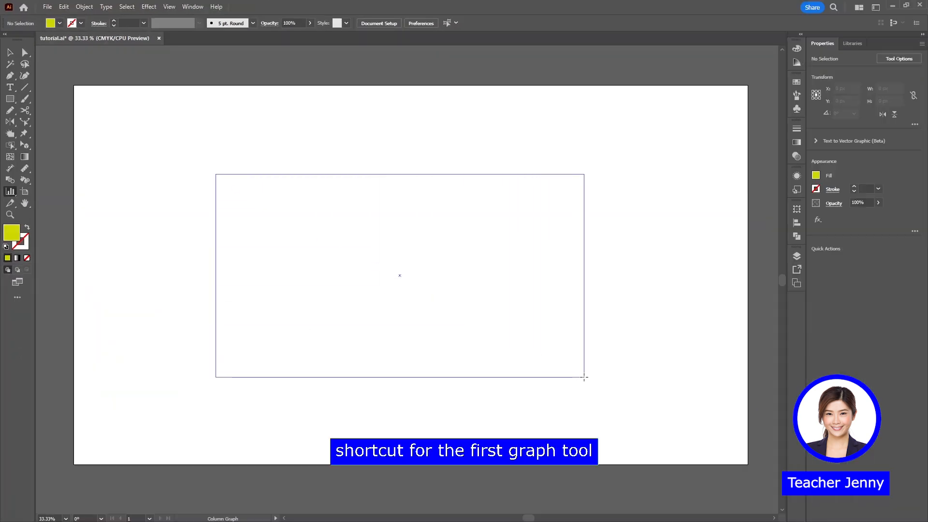
left_click_drag(584, 377, 584, 377)
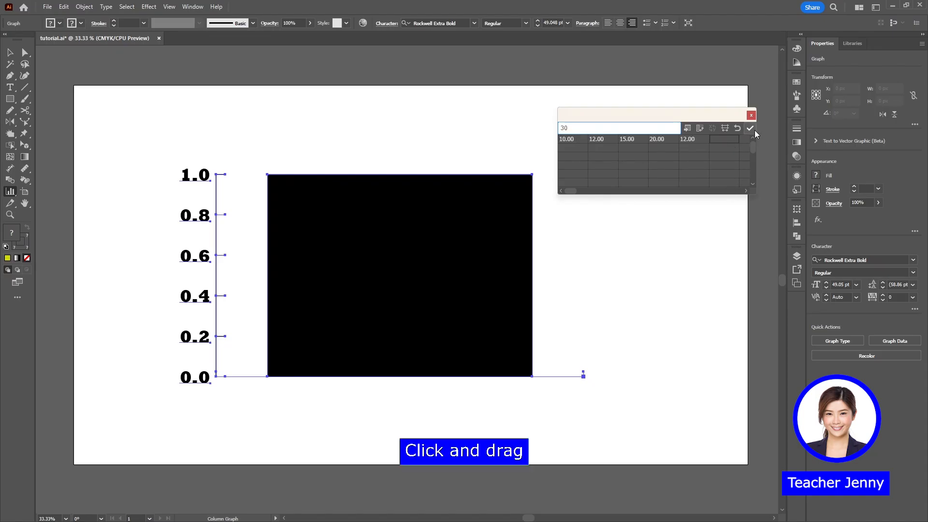
left_click(750, 127)
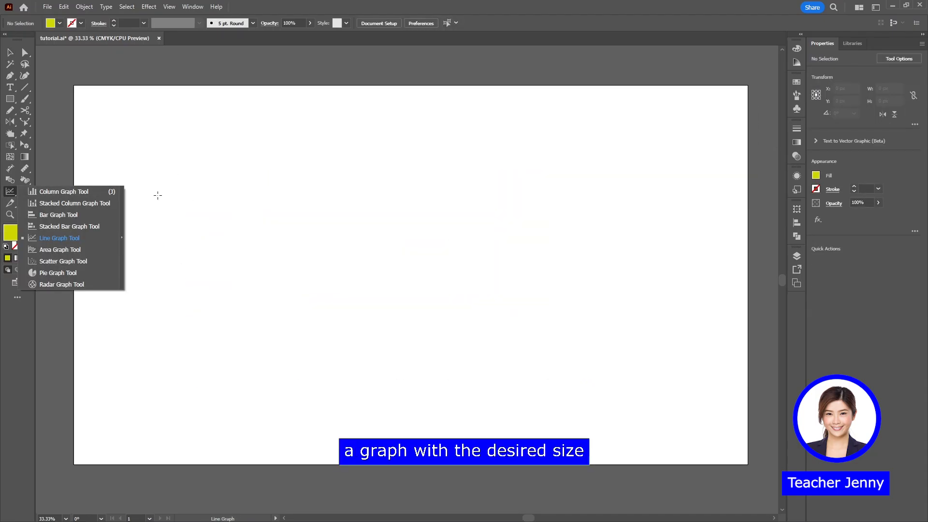
Draw a line graph on the artboard with the Line Graph tool
left_click(89, 236)
left_click_drag(448, 329, 560, 384)
left_click_drag(559, 383, 561, 384)
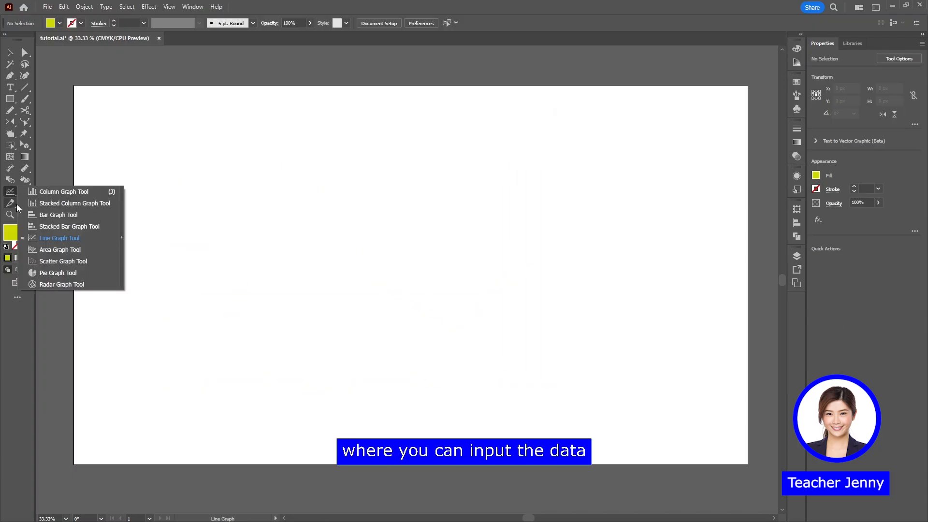
Draw a pie graph on the artboard with the Pie Graph tool and apply its data
left_click(49, 273)
left_click_drag(463, 346, 499, 414)
left_click(750, 129)
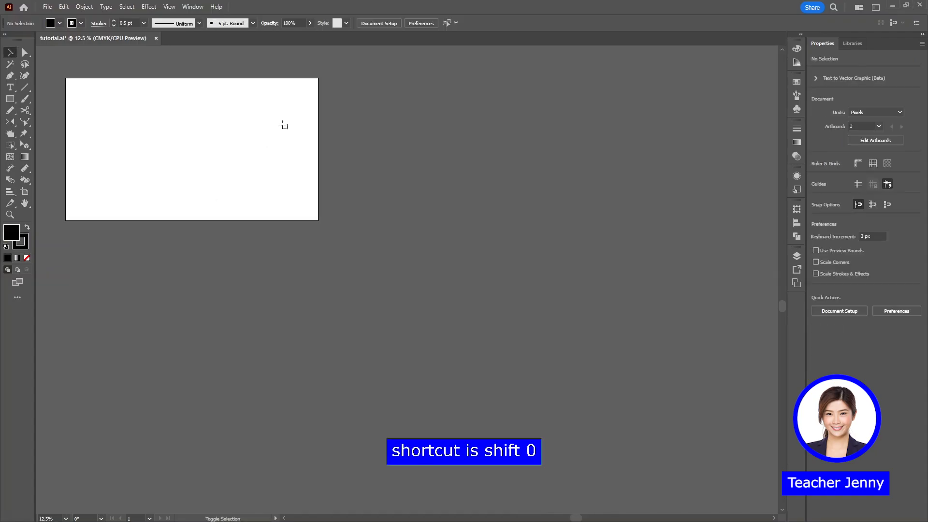
Draw two additional artboards beside and below the existing one, and reposition and resize the lower one with the Artboard tool
key("shift+o")
left_click_drag(345, 78, 597, 221)
left_click_drag(140, 285, 415, 420)
left_click_drag(280, 354, 251, 382)
left_click_drag(387, 315, 327, 270)
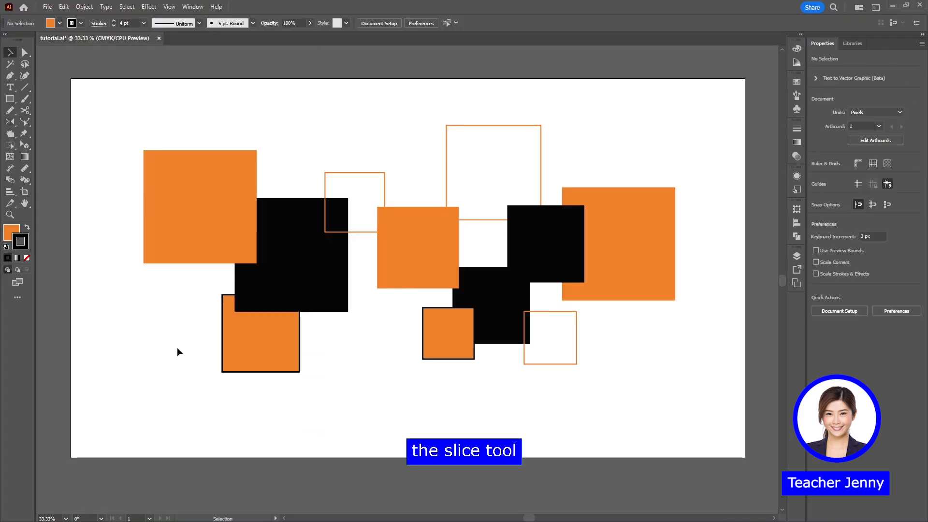
Draw a slice about 959 × 434 px across the central squares with the Slice tool
key("shift+k")
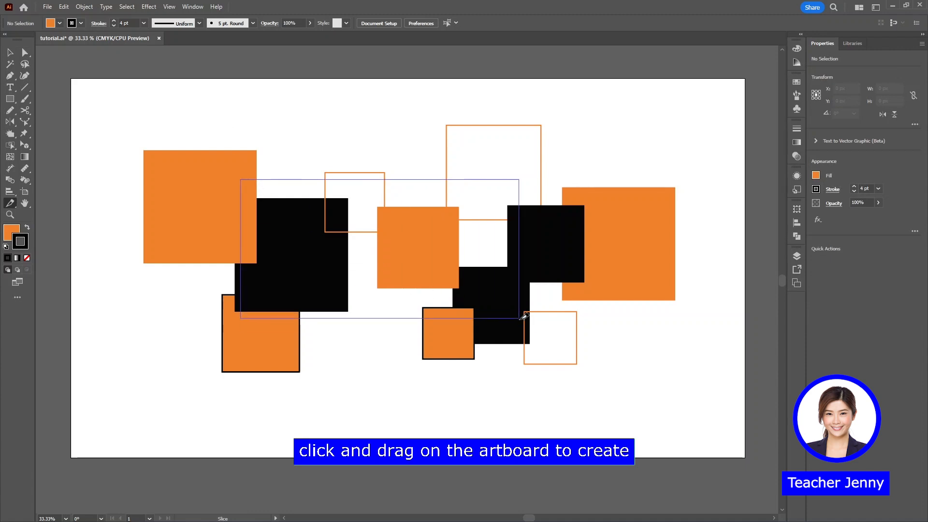
left_click_drag(574, 329, 576, 331)
Open Save for Web (Legacy), fit the preview on screen and select the central and surrounding slices to examine how the artboard is divided
left_click(48, 7)
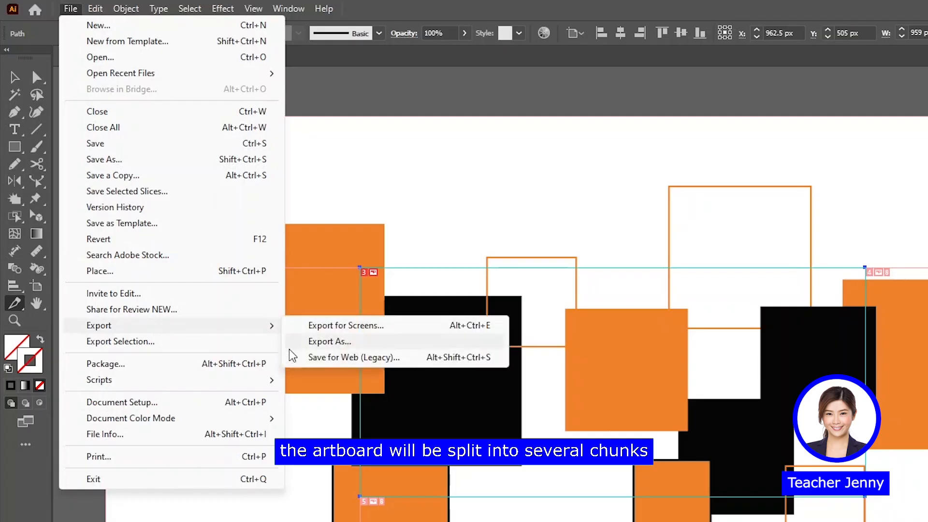
left_click(341, 365)
left_click(140, 403)
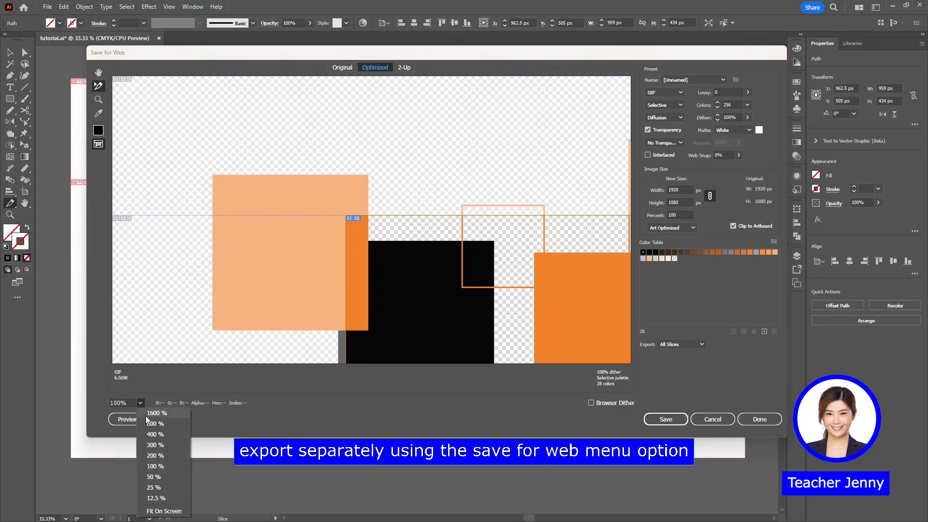
left_click(162, 512)
left_click(332, 291)
left_click(564, 274)
left_click(187, 273)
left_click(306, 114)
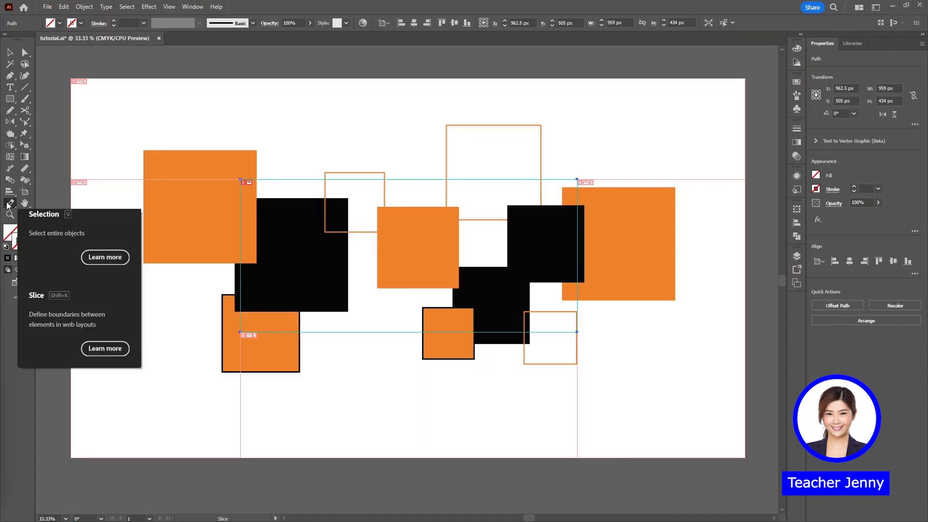
Enlarge the slice to about 1324 × 604 px by moving its edges outward with the Slice Selection tool, and reposition it
left_click_drag(10, 203, 48, 213)
left_click_drag(311, 182, 305, 146)
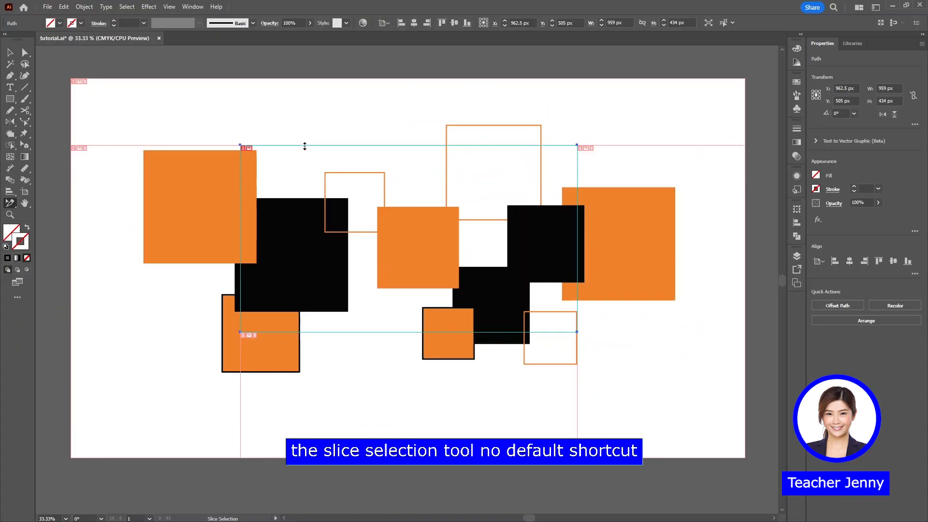
left_click_drag(242, 237, 217, 240)
left_click_drag(323, 333, 325, 358)
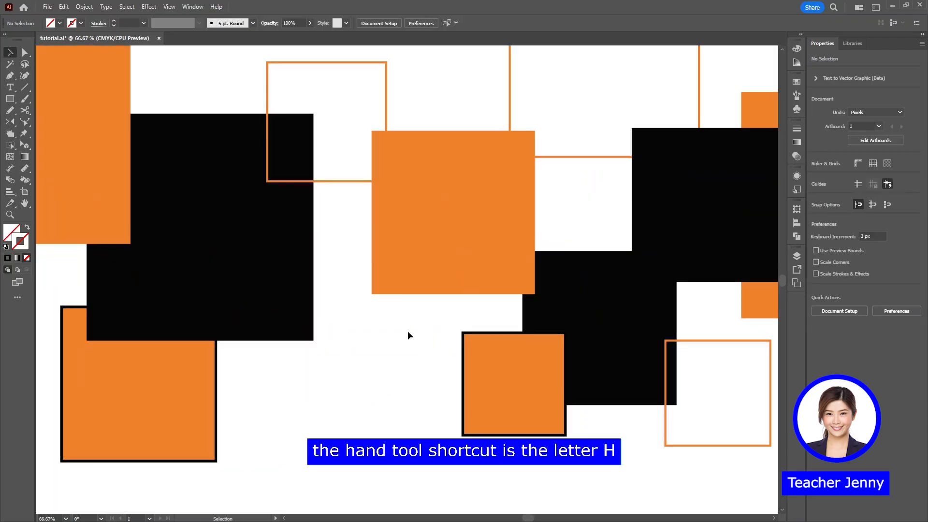
left_click_drag(408, 334, 349, 371)
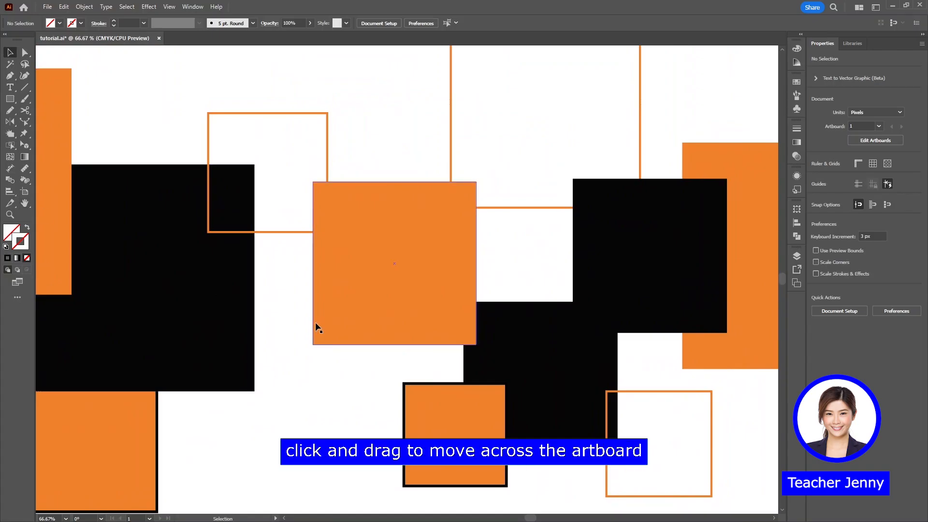
Pan around the squares with the Hand tool, also activating it temporarily from another tool, and return to the full artboard
left_click_drag(365, 270, 309, 256)
left_click_drag(481, 223, 521, 195)
left_click_drag(326, 220, 553, 184)
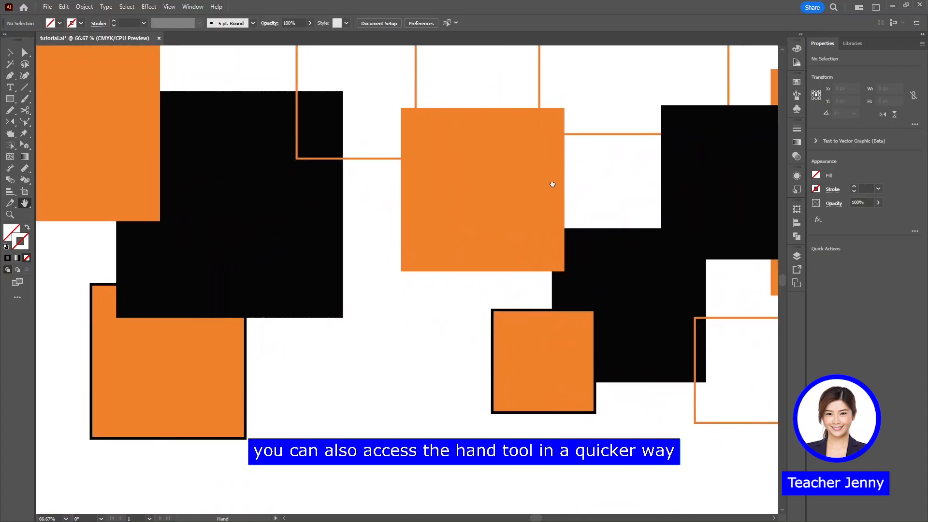
left_click_drag(323, 247, 407, 273)
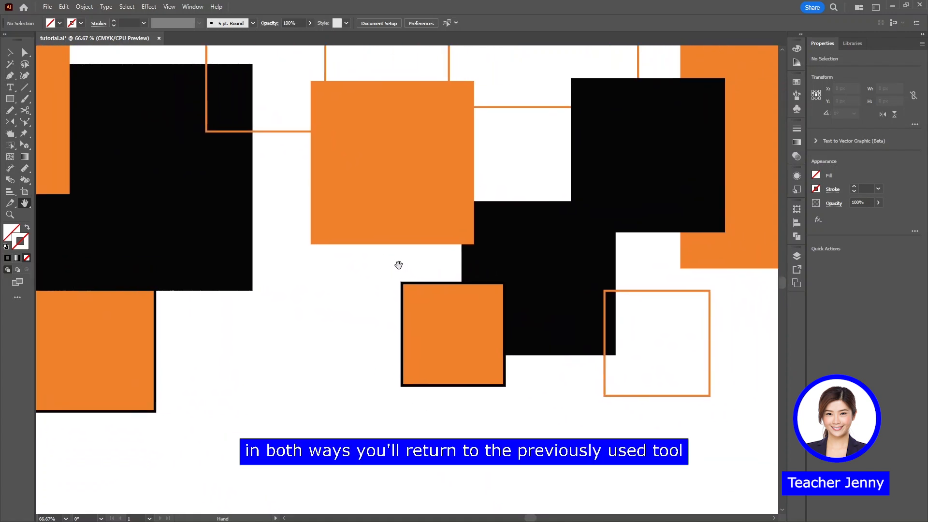
key("space")
left_click_drag(432, 246, 499, 375)
left_click_drag(412, 202, 305, 317)
key("ctrl+0")
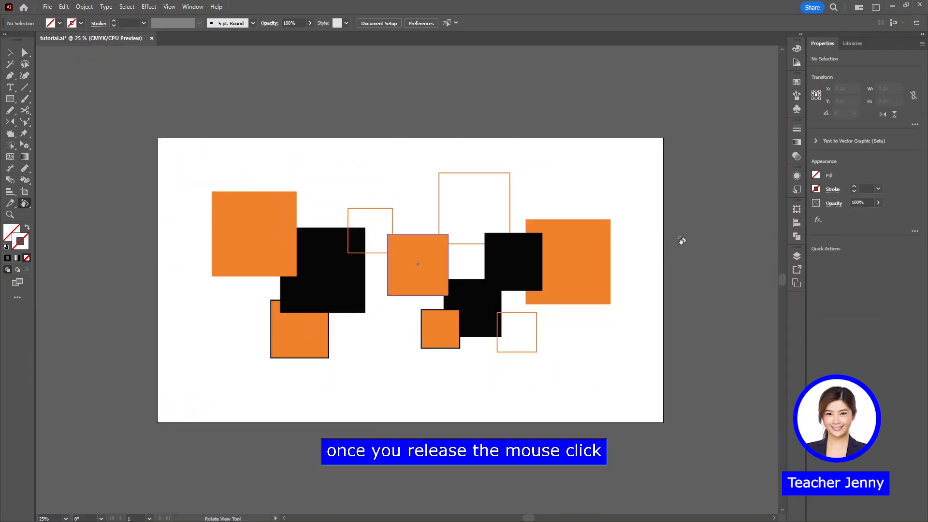
Rotate the canvas view through several angles with the Rotate View tool
key("shift+h")
left_click_drag(674, 329, 261, 232)
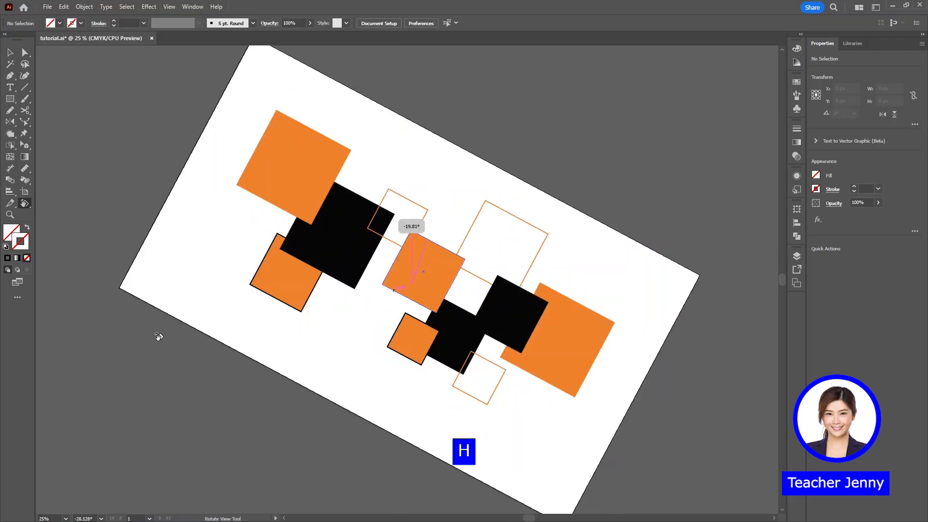
left_click_drag(159, 336, 184, 386)
left_click_drag(206, 422, 615, 219)
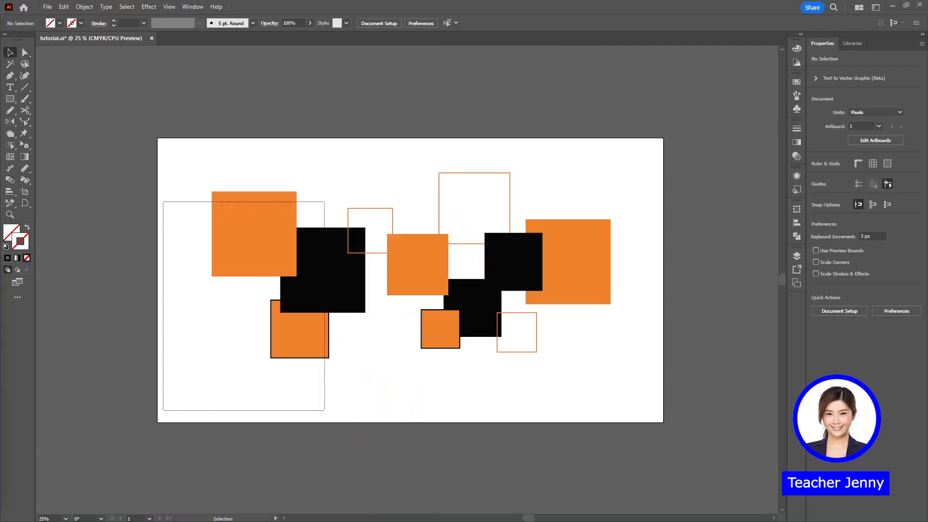
Set the print scaling to Tile Full Pages without printing, and shift the page tiles slightly with the Print Tiling tool
left_click(25, 203)
left_click(68, 225)
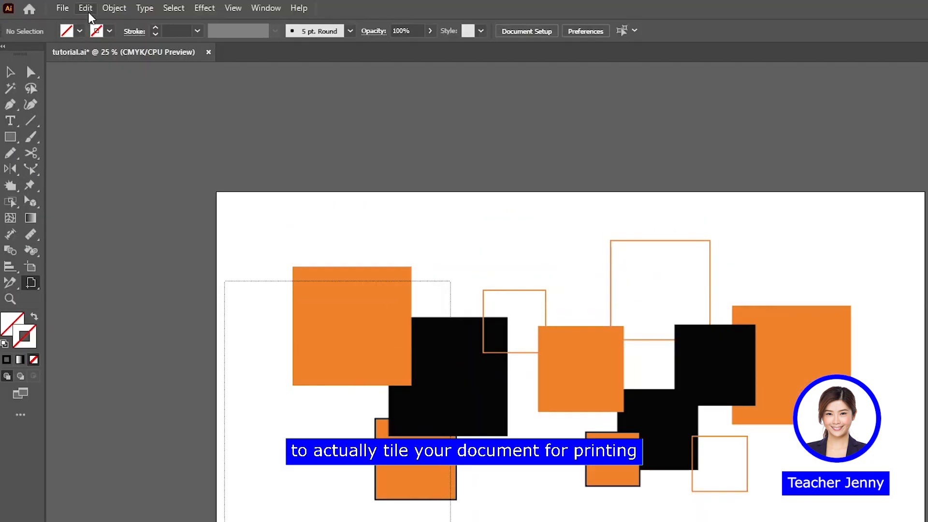
left_click(63, 8)
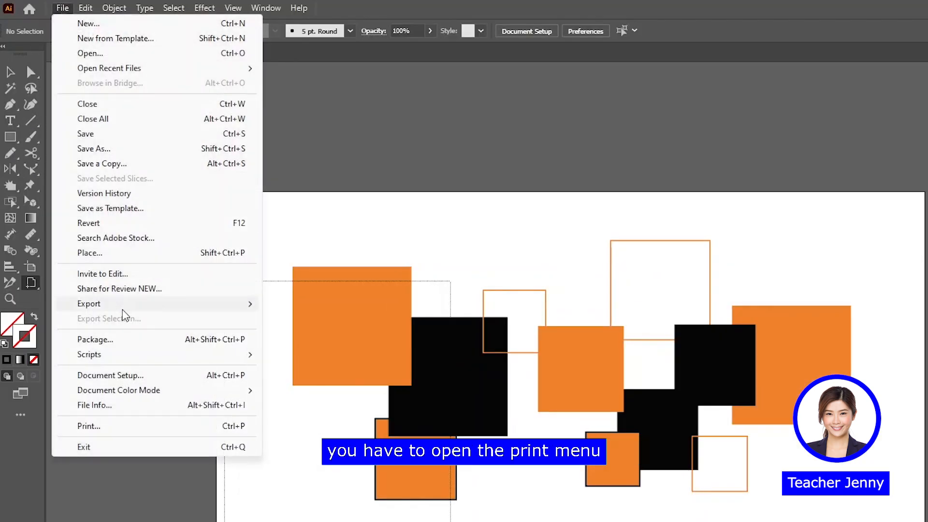
left_click(128, 427)
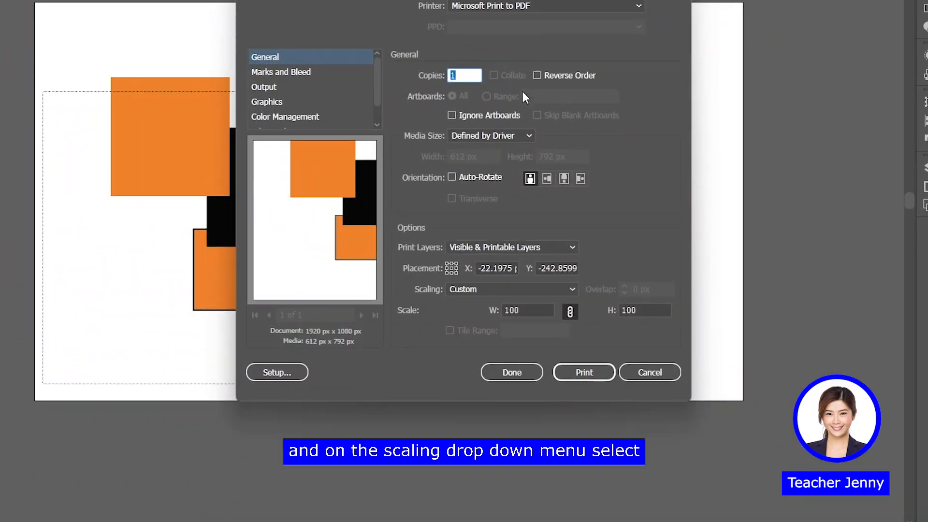
left_click(483, 290)
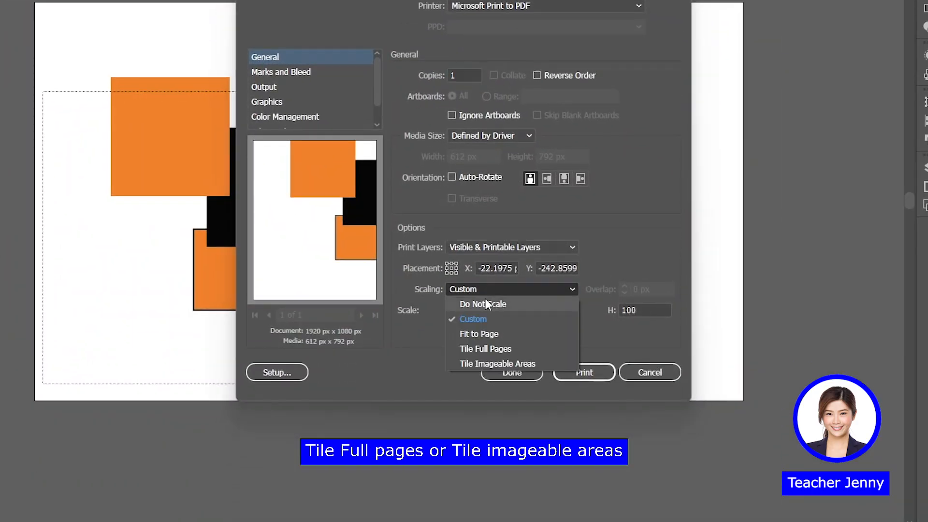
left_click(483, 350)
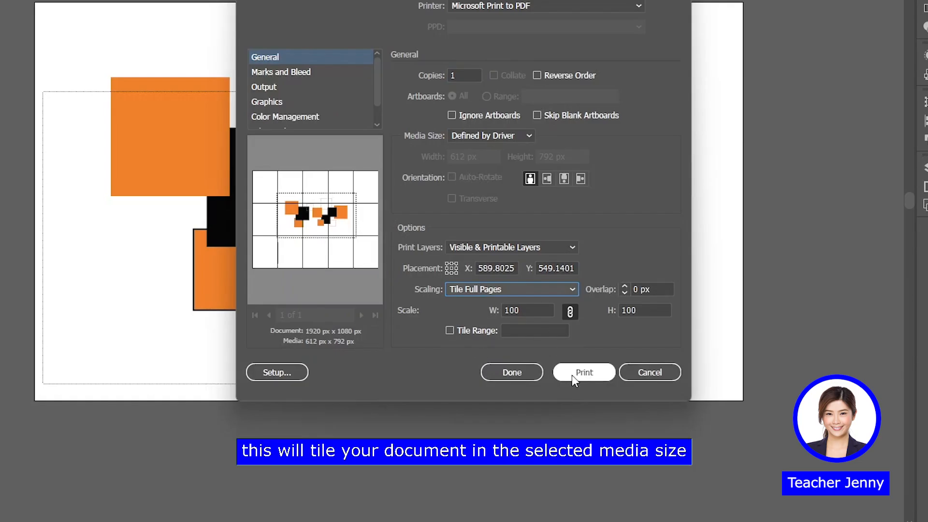
left_click(533, 376)
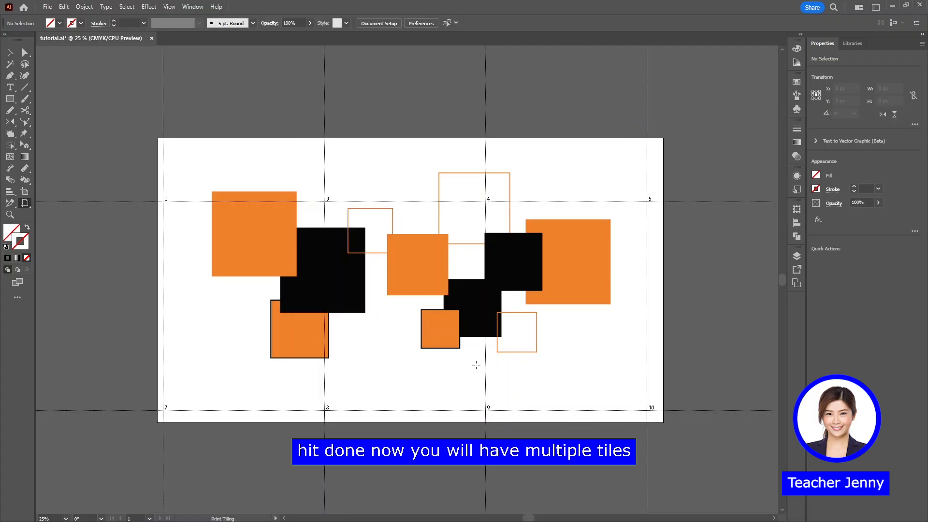
left_click_drag(191, 394, 162, 411)
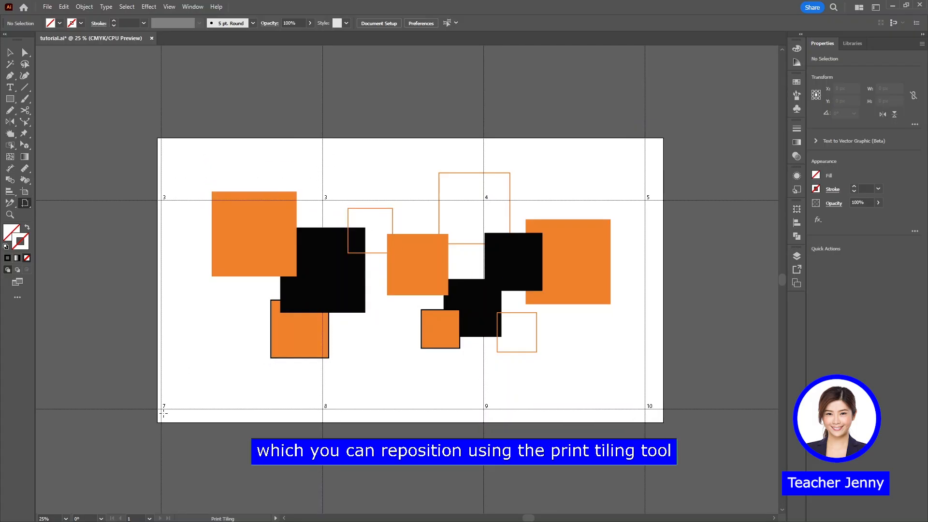
Zoom in and out on the area around the lower squares with the Zoom tool
key("v")
key("ctrl+equal")
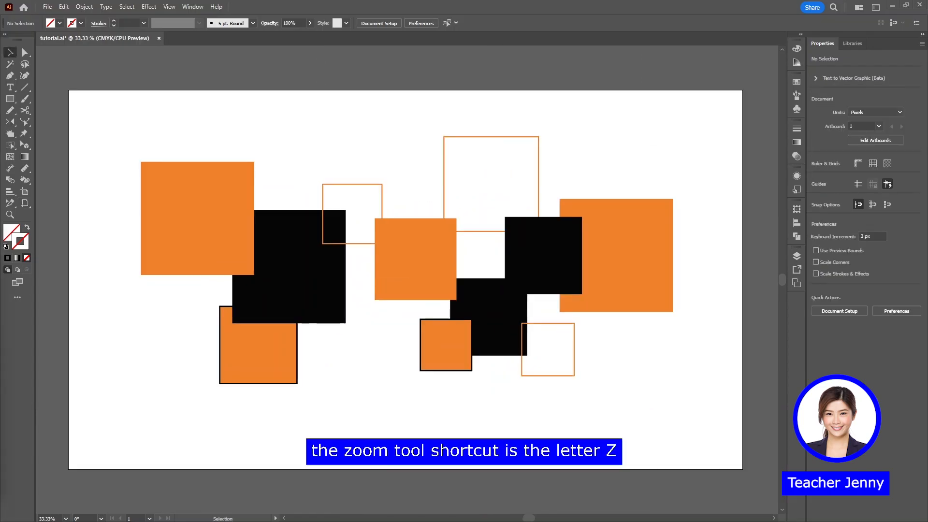
key("z")
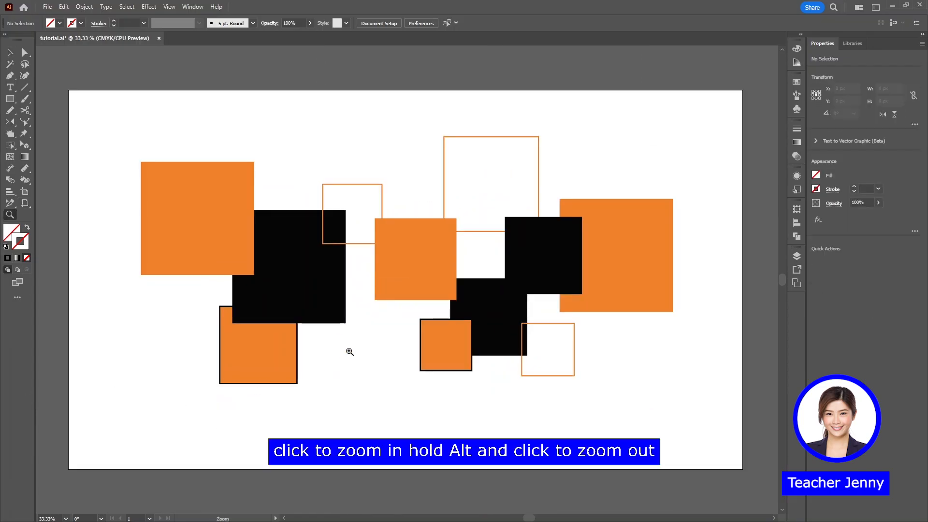
left_click(363, 335)
left_click(363, 334)
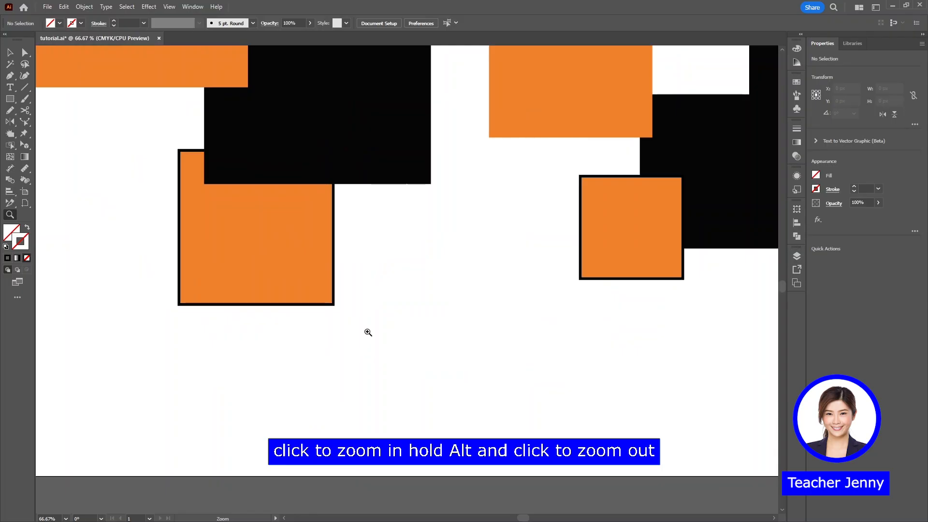
left_click(368, 333, "alt")
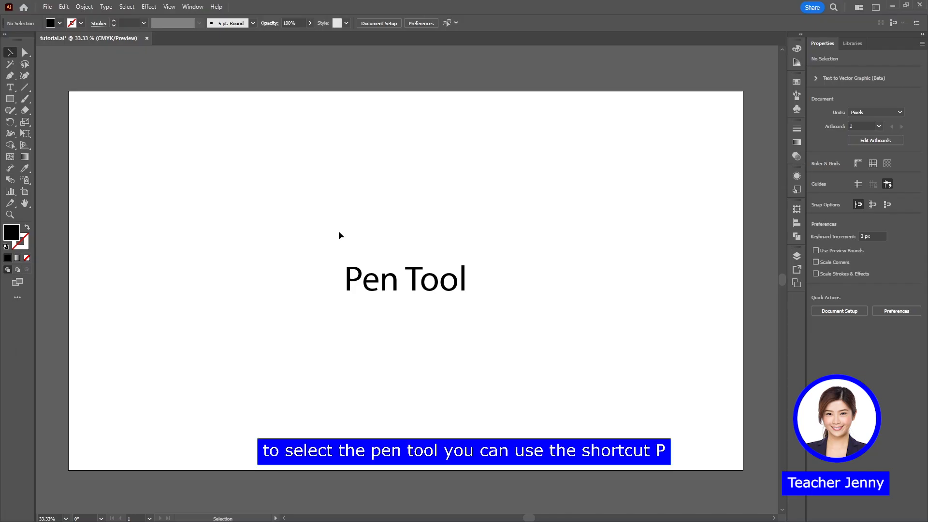
Delete the "Pen Tool" title text and draw one straight diagonal segment rising to the right with the Pen tool
key("p")
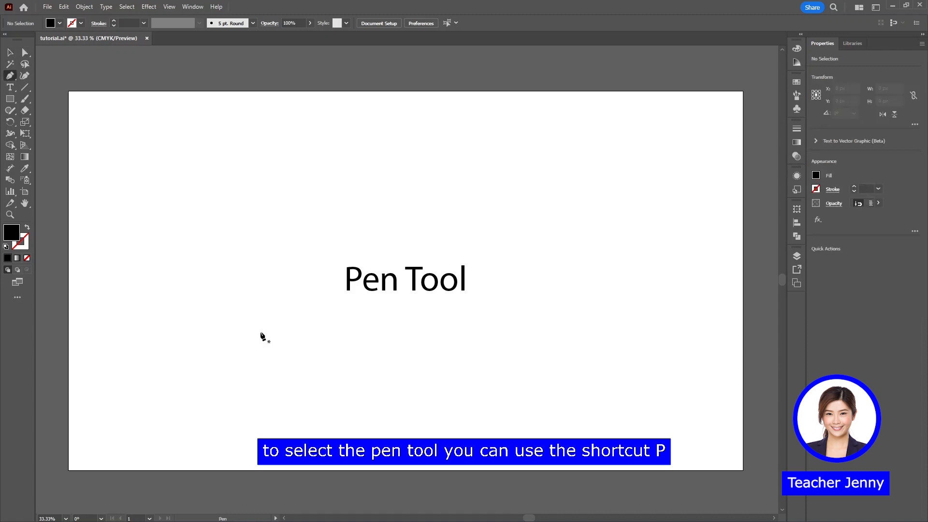
key("ctrl+a")
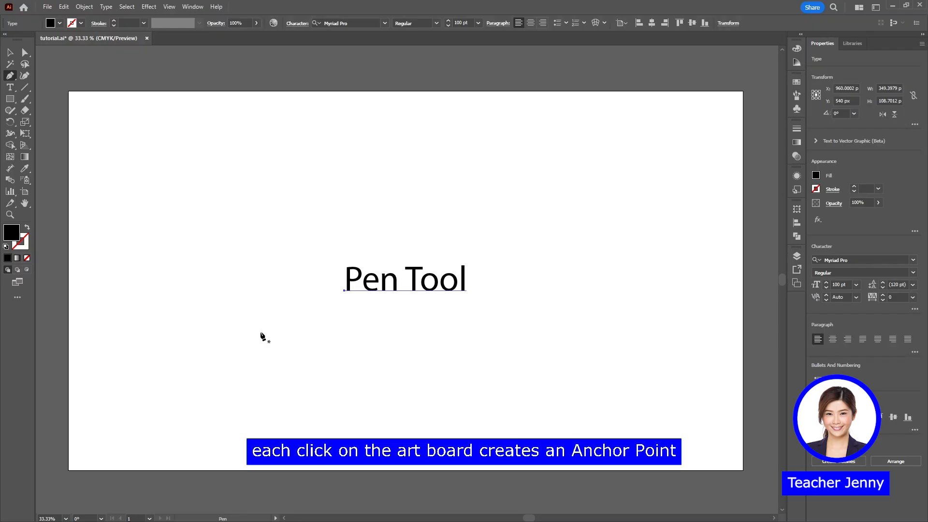
key("Delete")
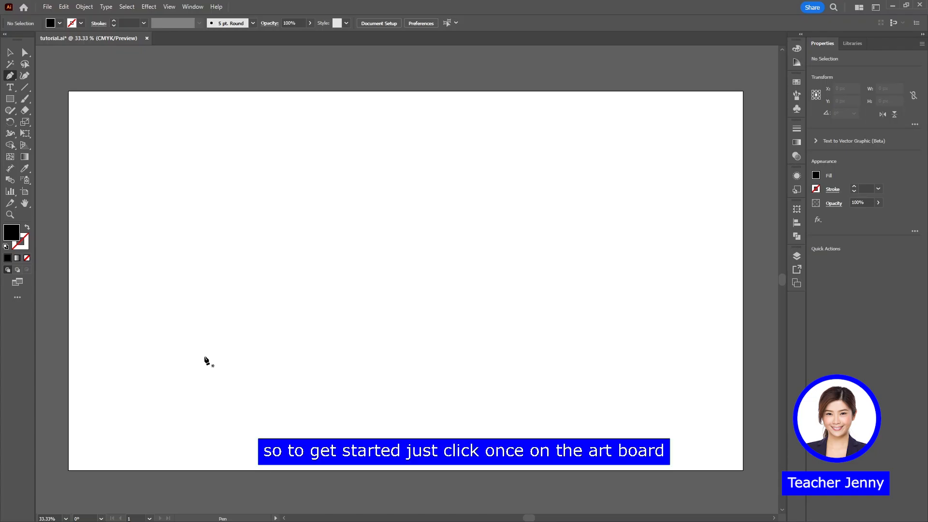
left_click(204, 357)
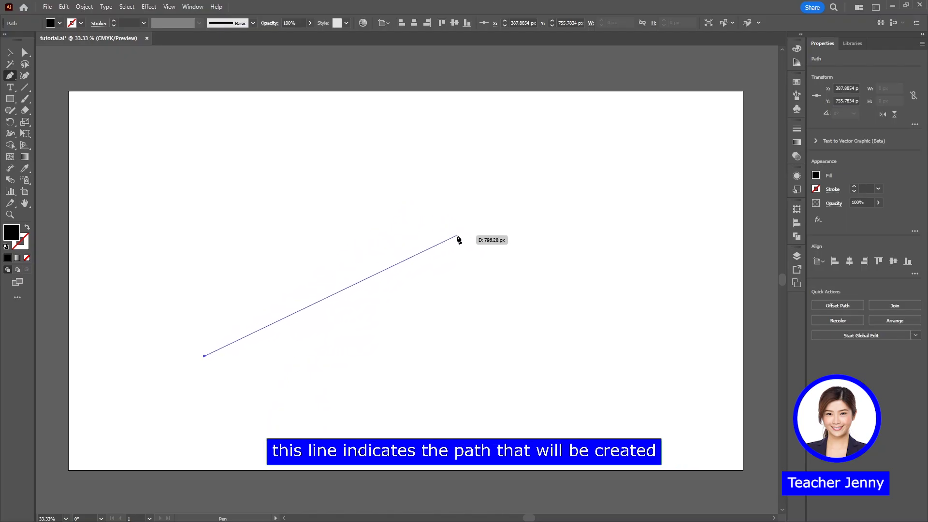
left_click(446, 198)
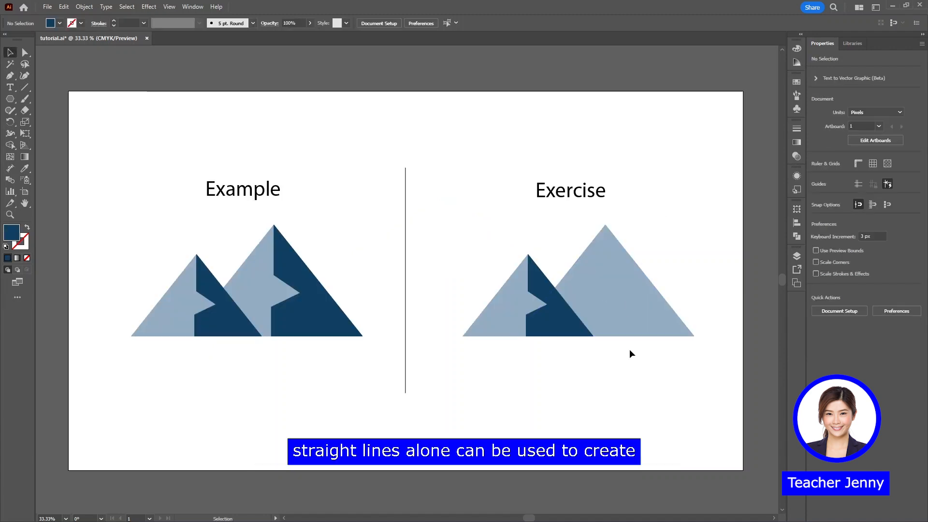
Draw the notched dark blue shadow on the larger Exercise mountain with straight Pen tool segments, from its peak to its right base corner
key("p")
left_click(605, 225)
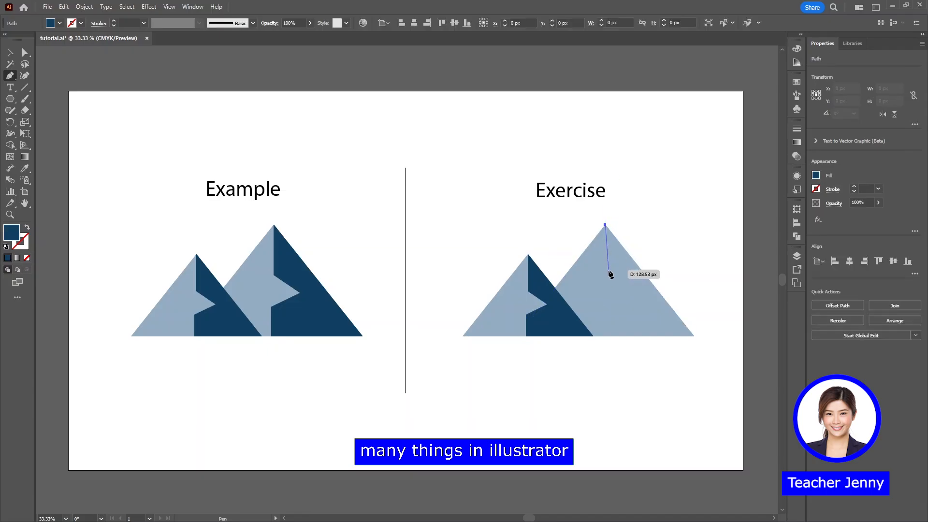
left_click(606, 279)
left_click(632, 295)
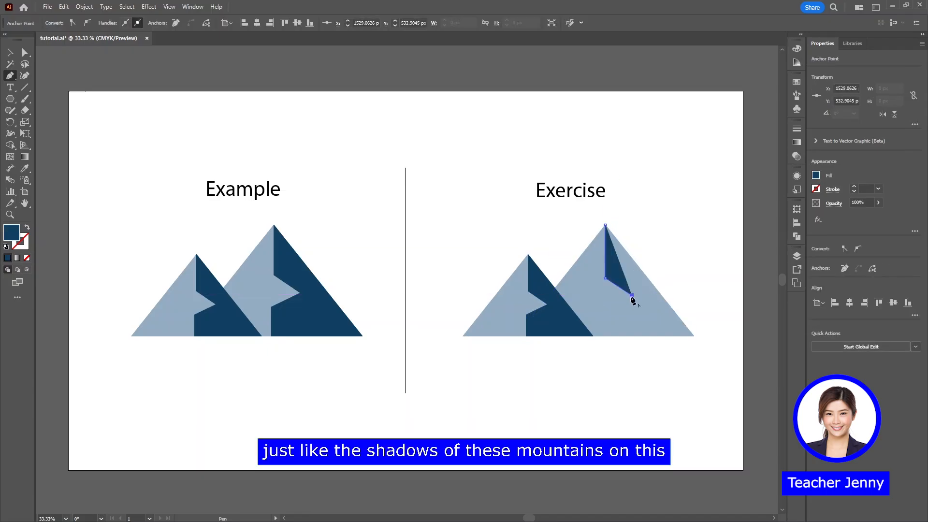
left_click(607, 305)
left_click(606, 337)
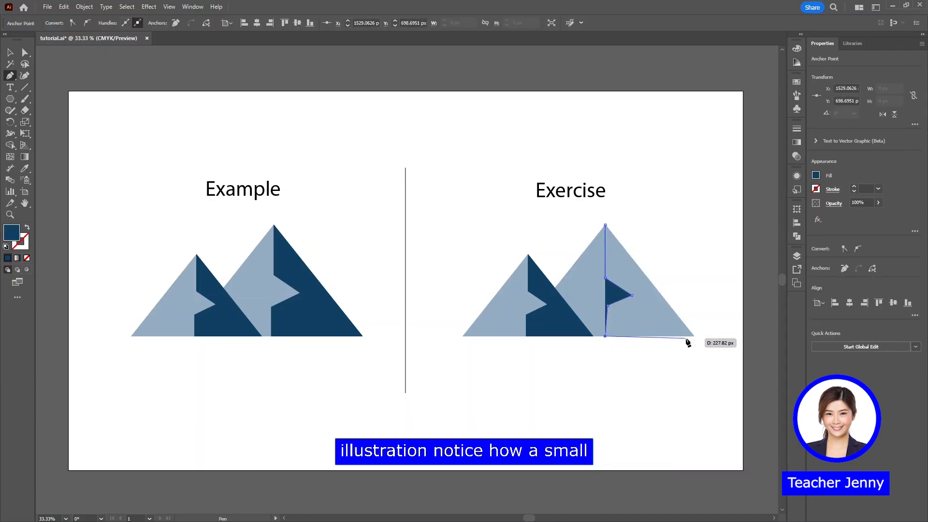
left_click(694, 336)
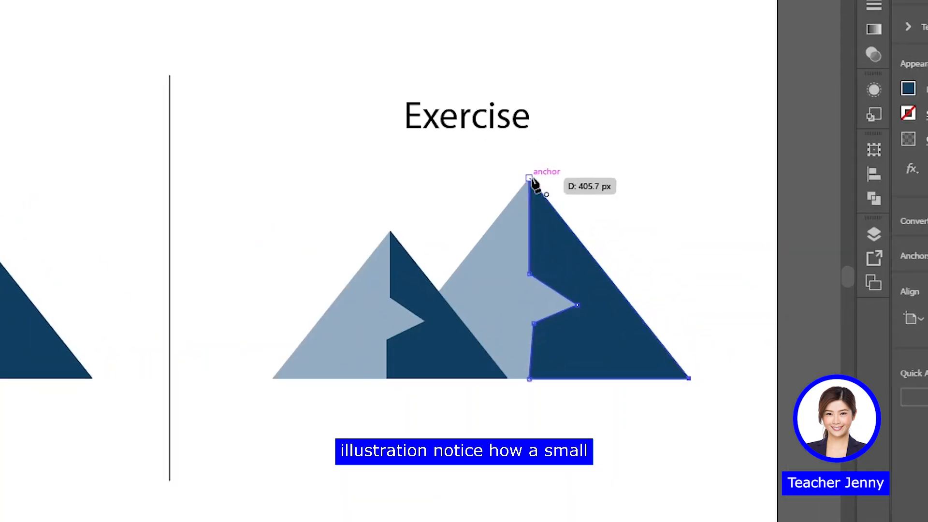
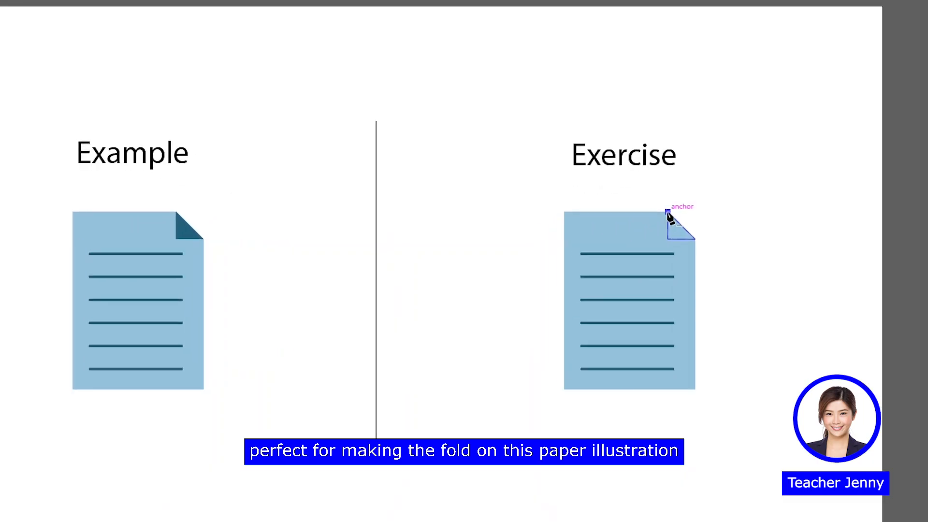
Draw the closed triangular fold at the upper right corner of the Exercise paper with straight Pen tool segments
left_click(601, 228)
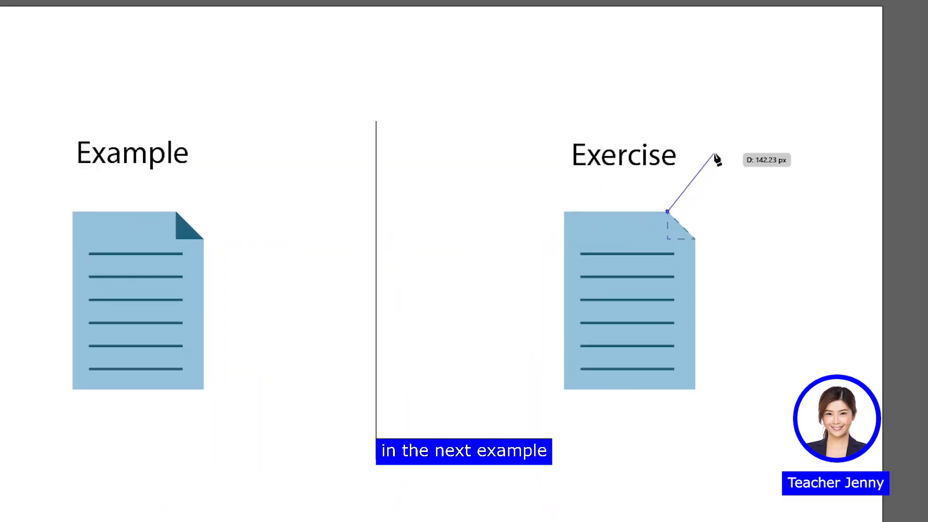
left_click(695, 239)
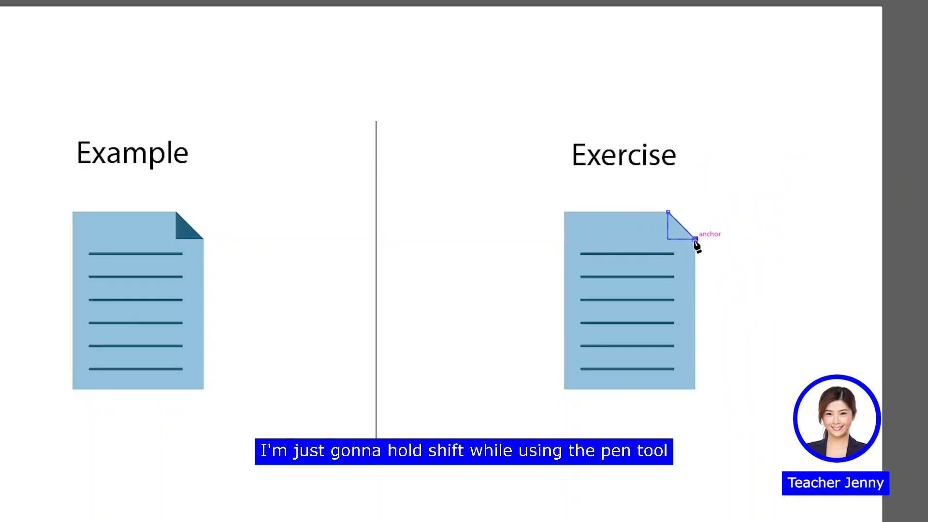
left_click(668, 239)
left_click(668, 212)
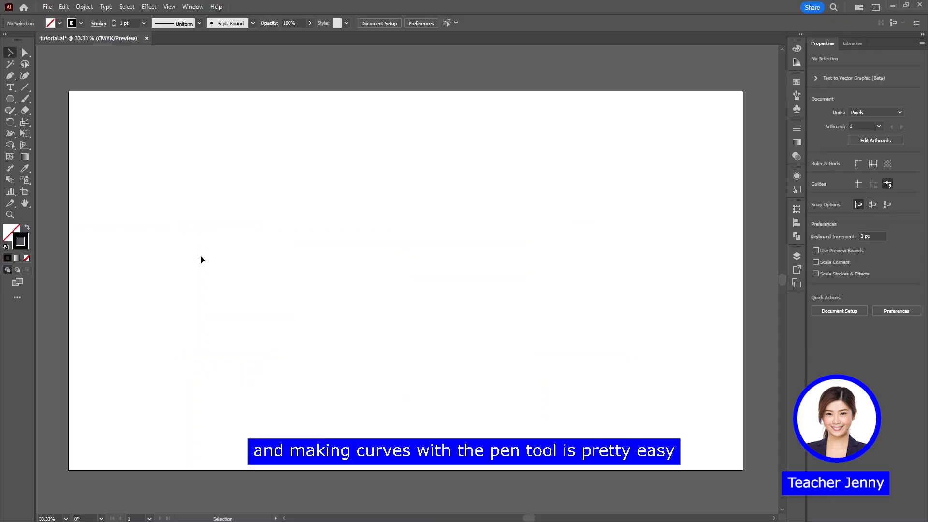
Draw an open curved path with the Pen tool, shortening the middle anchor's direction handles before adding another curve that bends back below
key("p")
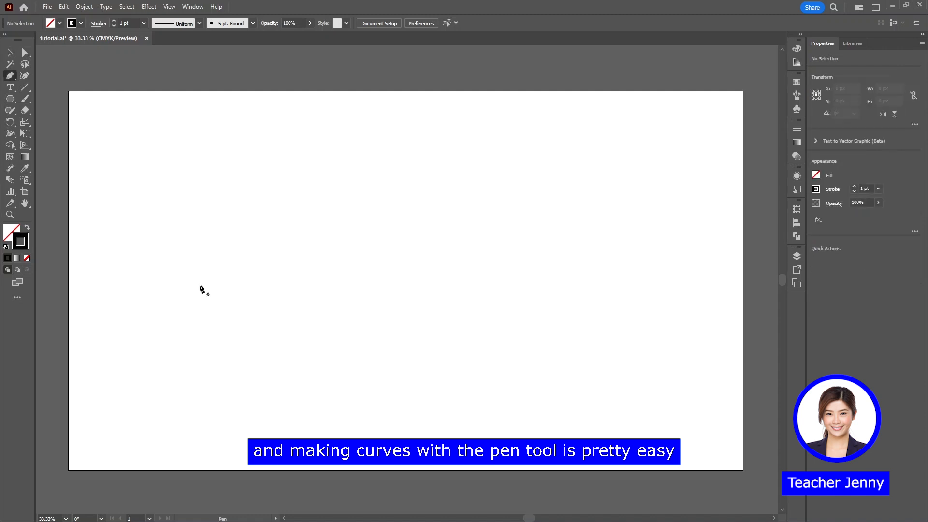
left_click(230, 279)
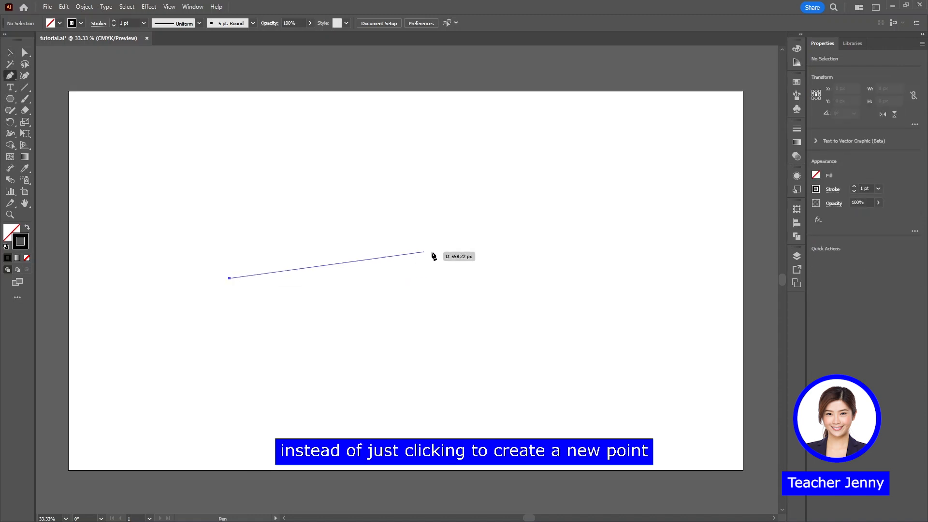
left_click_drag(489, 257, 639, 380)
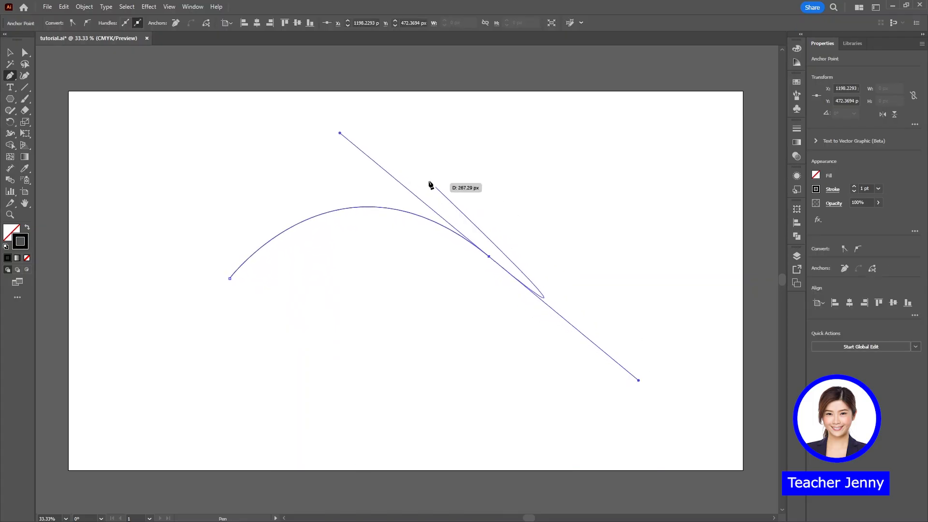
key("ctrl")
left_click_drag(340, 135, 370, 175)
left_click_drag(648, 369, 586, 327)
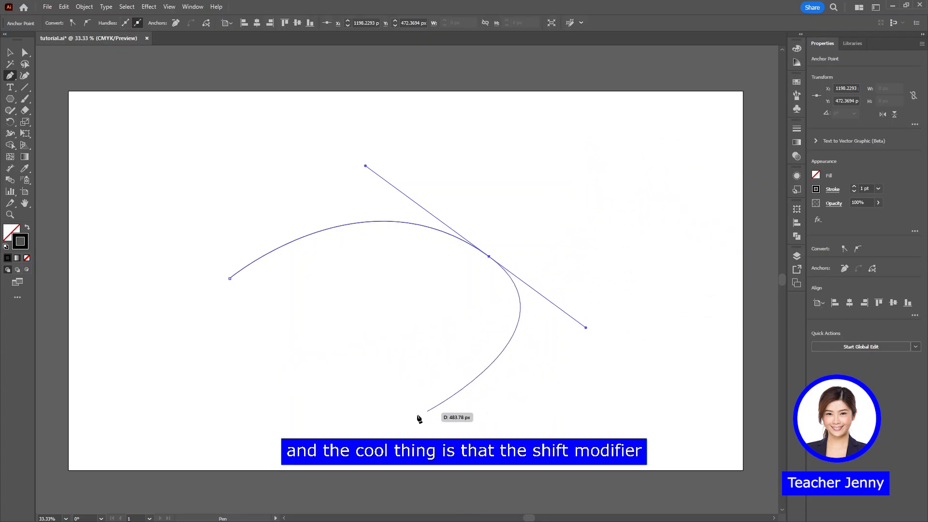
left_click_drag(382, 370, 403, 287)
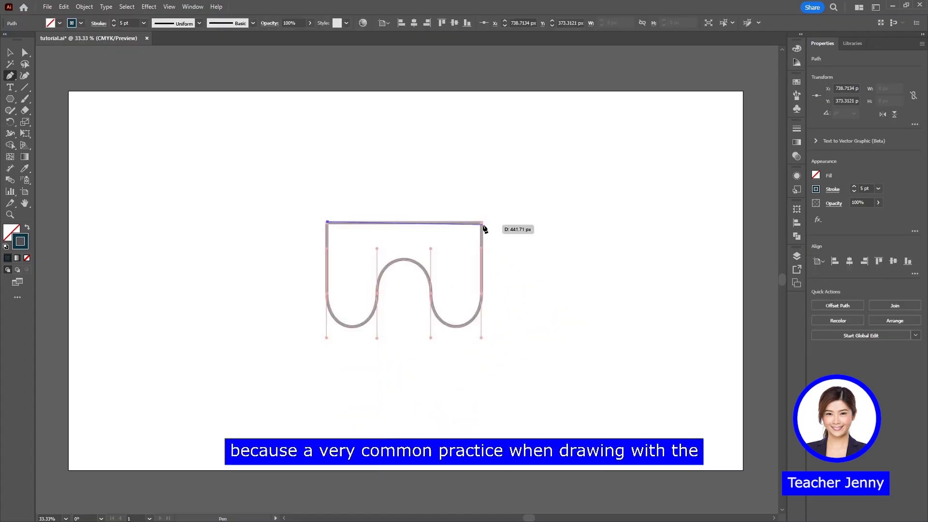
Trace the closed guide shape with two rounded legs using vertical Pen tool handles, and move the copy about 514 px left of the guide
left_click(481, 223)
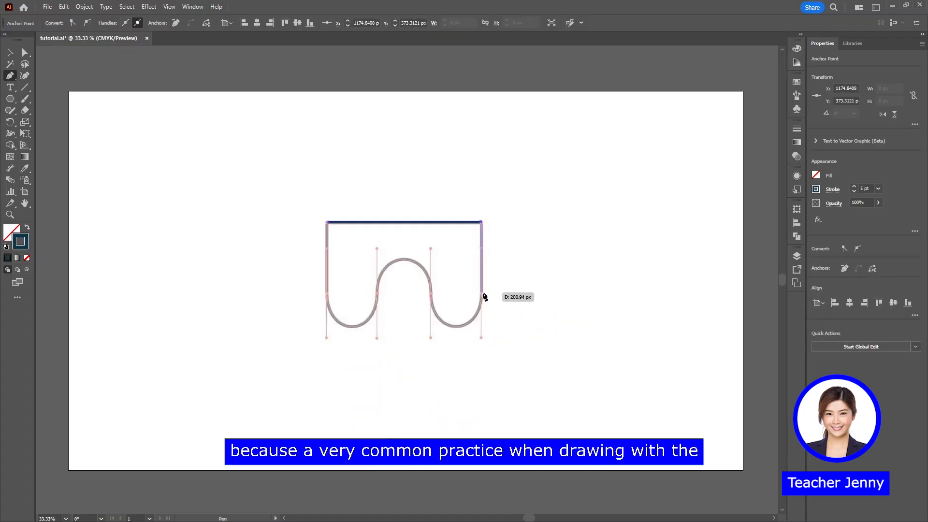
left_click_drag(481, 335, 480, 335)
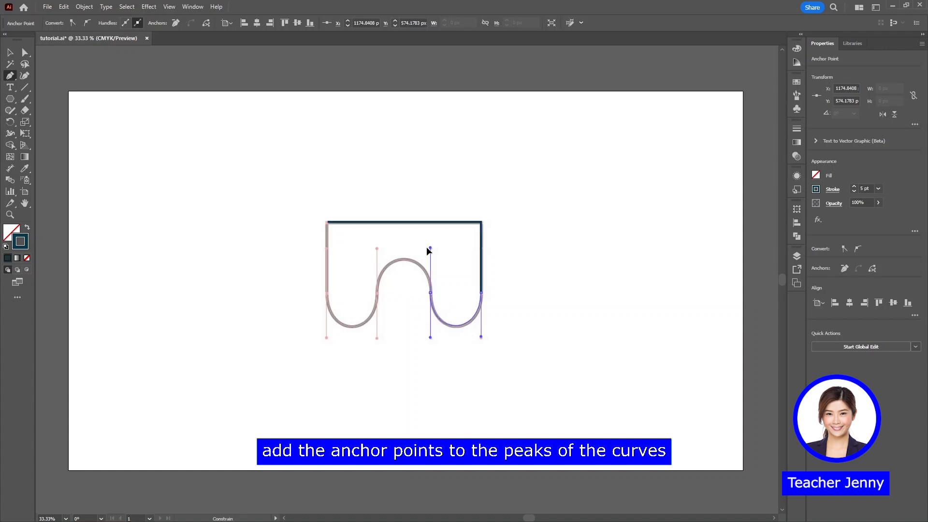
left_click_drag(427, 249, 428, 248)
left_click_drag(382, 340, 379, 339)
left_click_drag(327, 294, 321, 248)
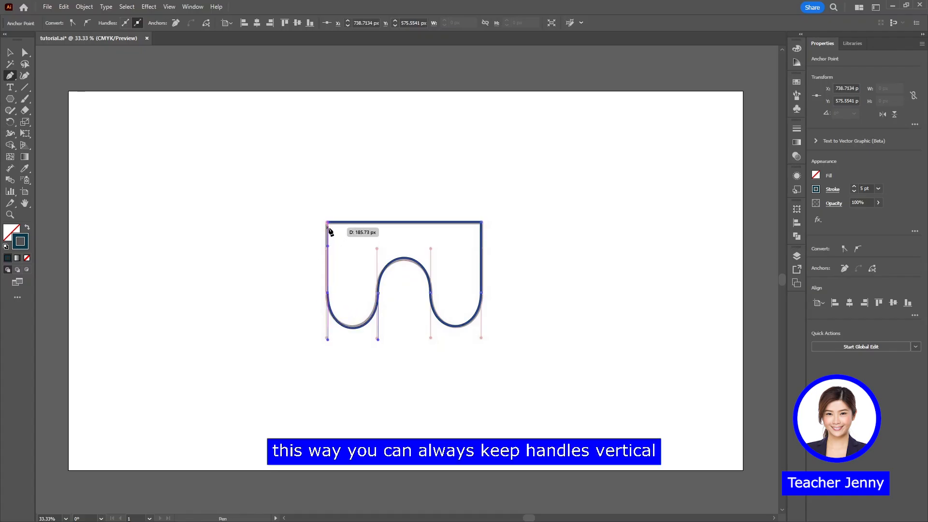
left_click(327, 223)
key("v")
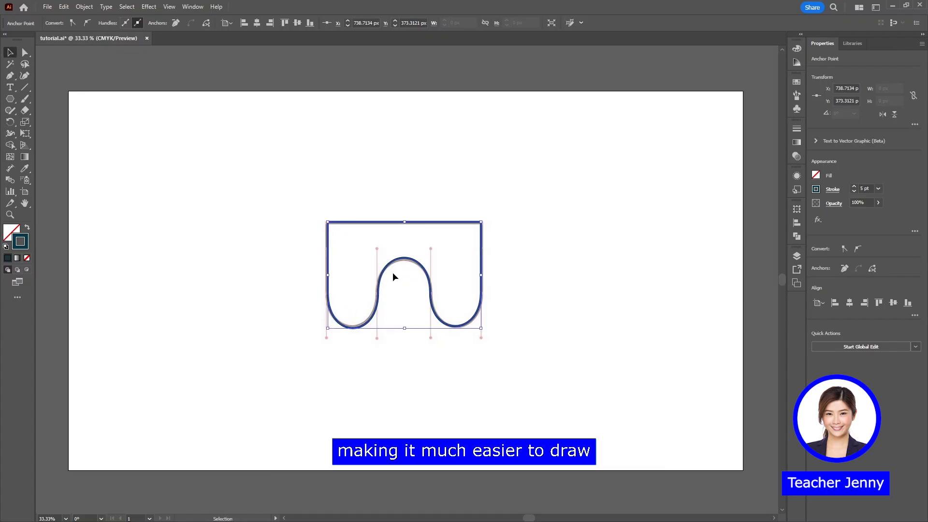
left_click_drag(393, 276, 211, 265)
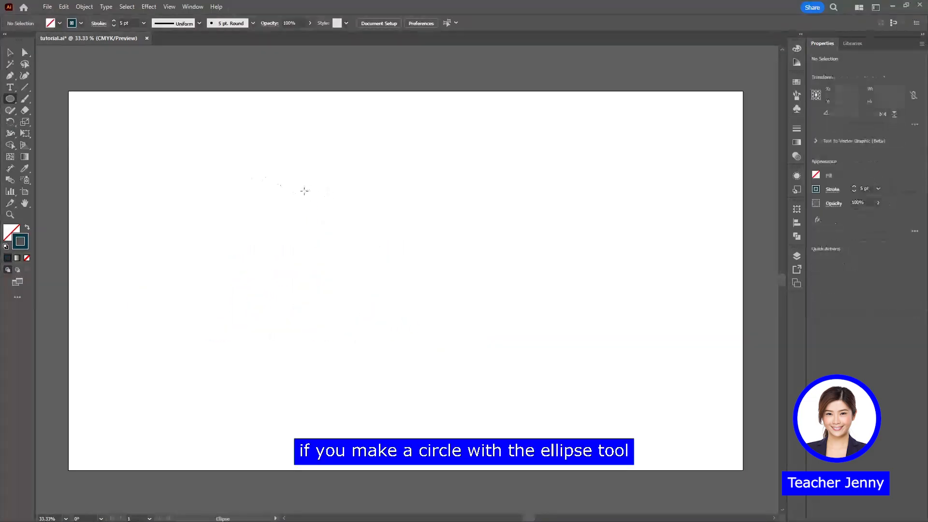
Draw a large circle in the middle of the artboard and inspect the handles of its upper and lower anchor points
left_click_drag(305, 189, 519, 387)
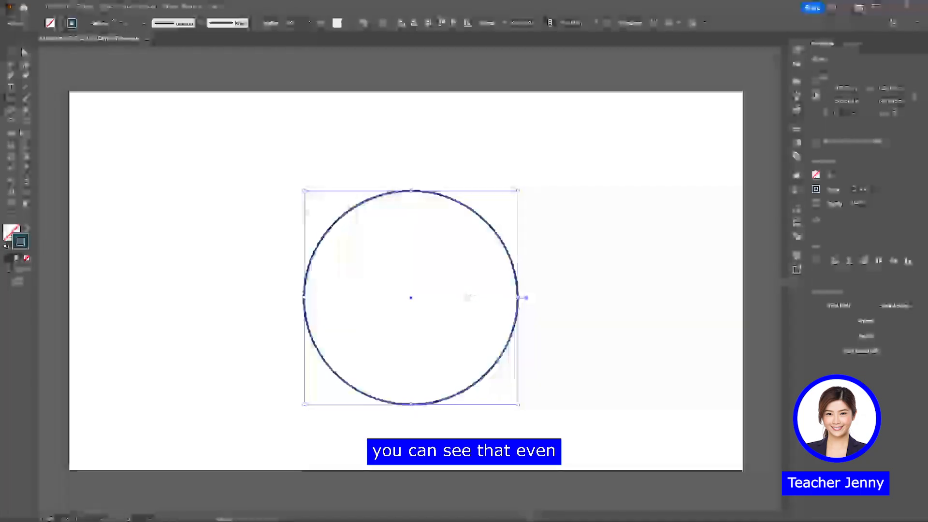
key("a")
left_click(412, 191)
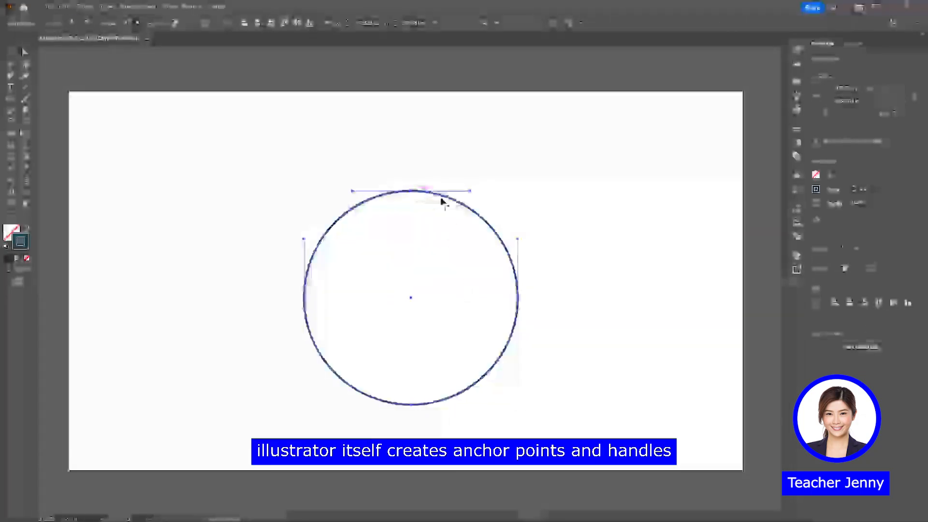
left_click(411, 404)
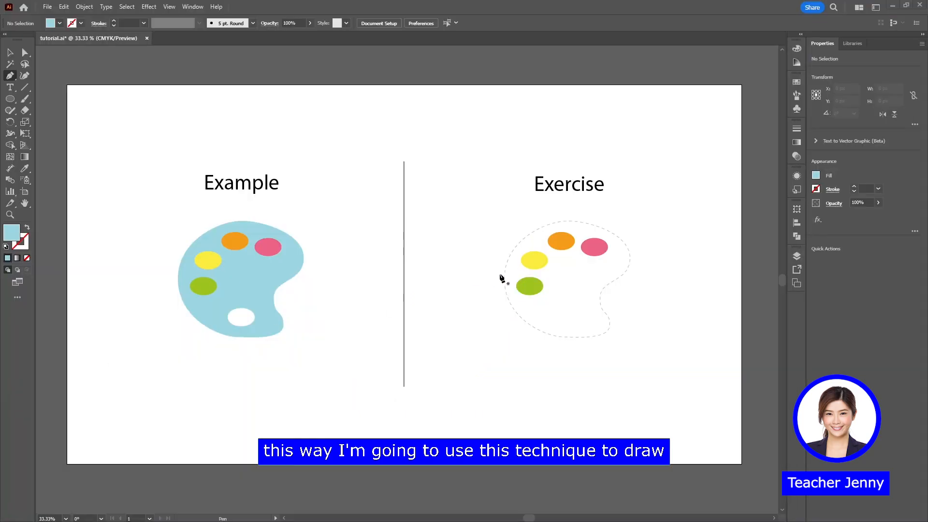
Trace the dashed Exercise paint palette outline as a closed light blue shape with the Pen tool, using horizontal and vertical handles
left_click_drag(568, 221, 599, 221)
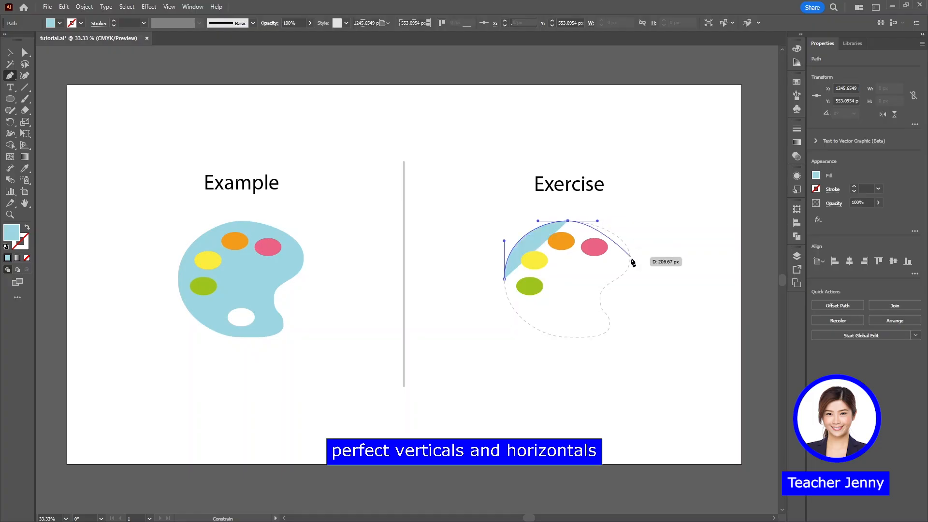
left_click_drag(630, 260, 559, 337)
left_click_drag(505, 278, 506, 231)
left_click(474, 308, "ctrl")
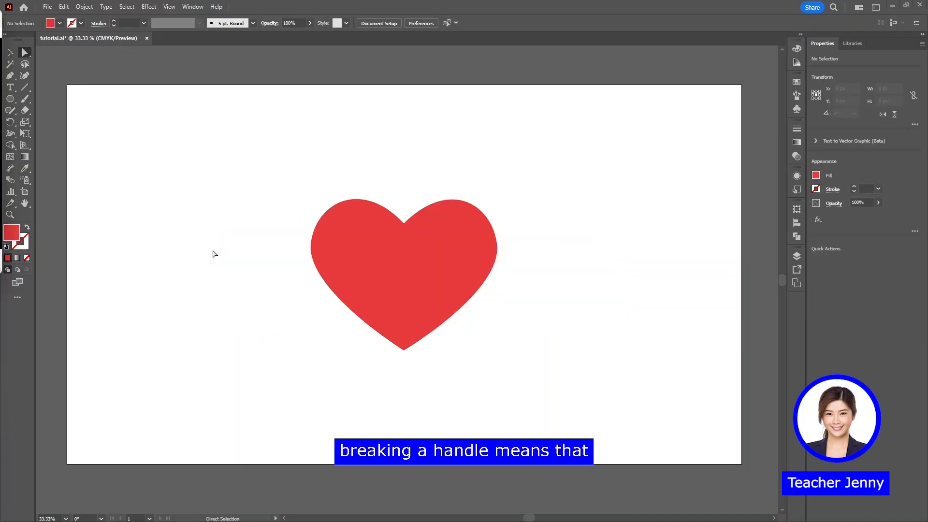
Select the red heart's upper notch anchor and swing its right handle down and back up independently of the left one
key("a")
left_click(387, 251)
left_click(404, 224)
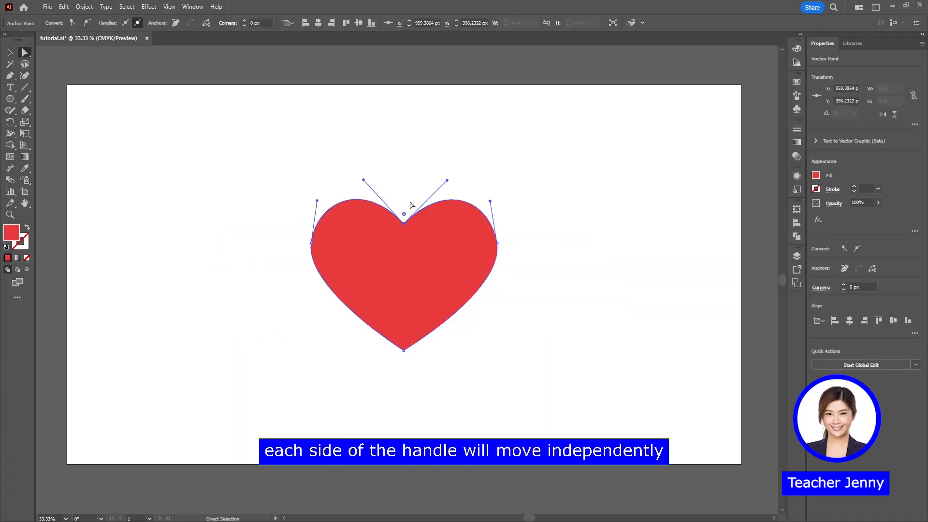
left_click_drag(446, 181, 451, 229)
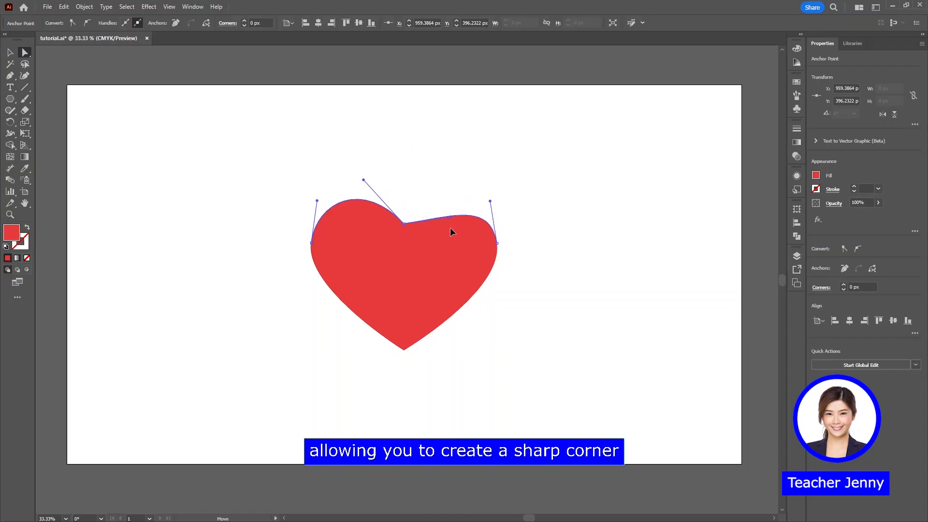
left_click_drag(431, 288, 438, 167)
left_click(274, 305)
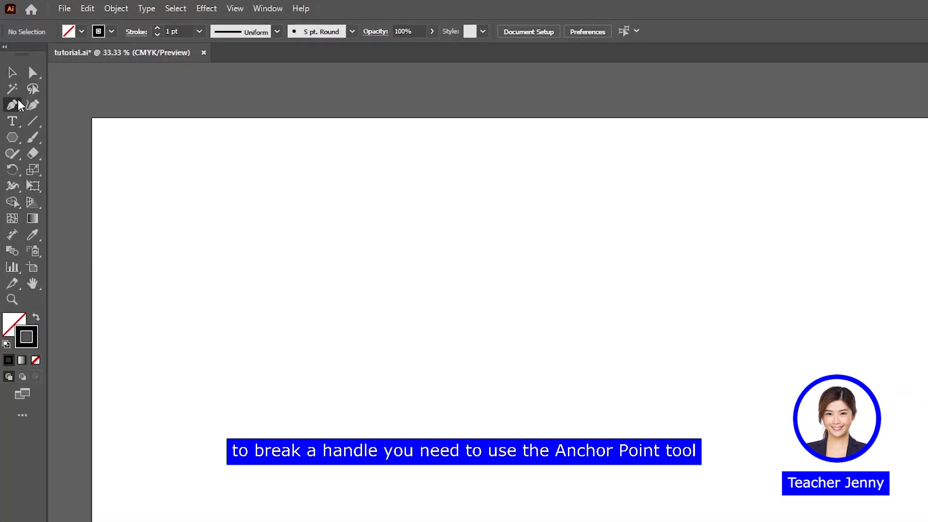
Draw a path of consecutive humps with the Pen tool, breaking each anchor's outgoing handle upward with the Anchor Point tool to form sharp corners
left_click_drag(18, 76, 43, 110)
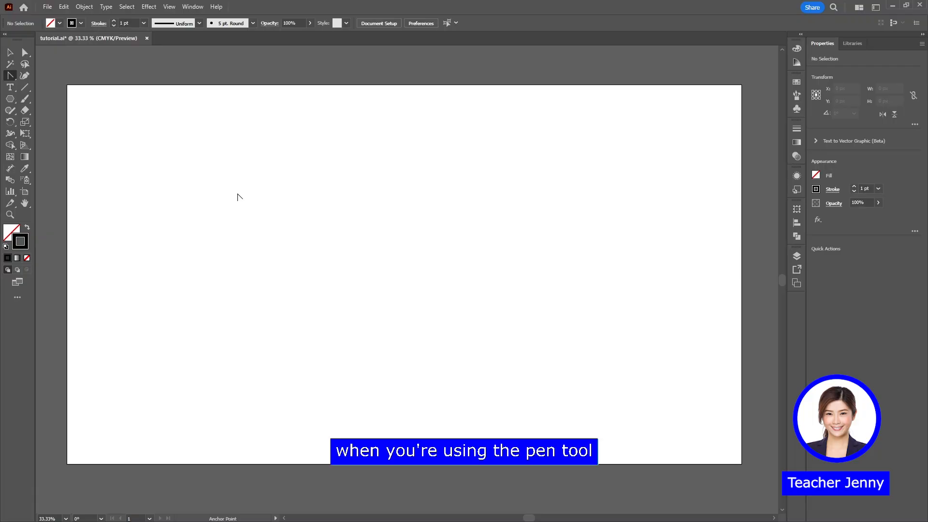
left_click(212, 281)
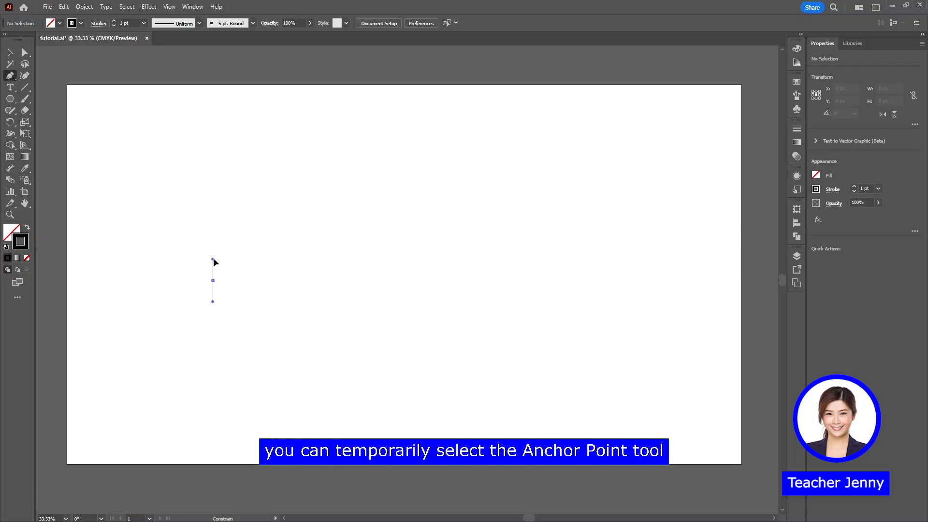
left_click_drag(313, 226, 375, 238)
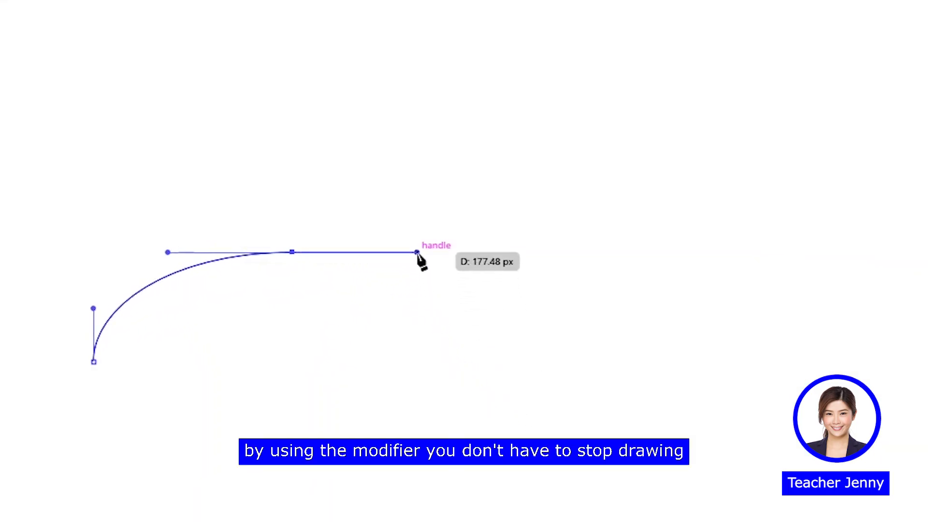
left_click_drag(418, 253, 357, 98)
left_click_drag(461, 129, 505, 162)
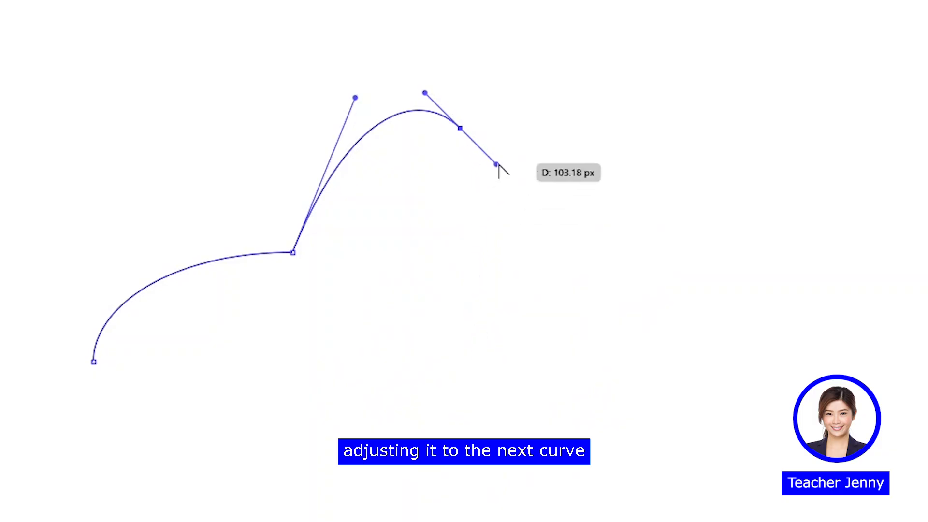
left_click_drag(497, 164, 542, 63)
key("Escape")
left_click_drag(642, 172, 643, 252)
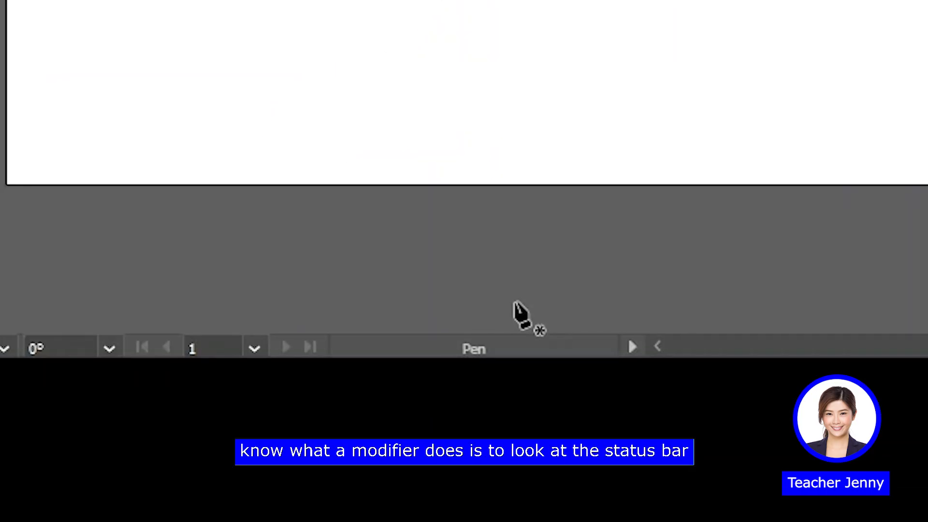
Switch temporarily between the Pen and Anchor Point tools and check the active tool's name in the status bar
key("alt")
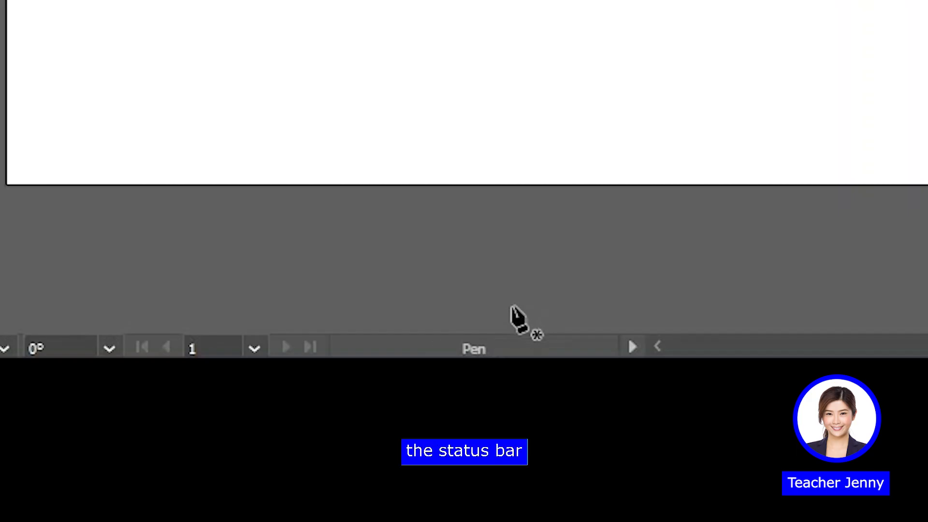
key("alt")
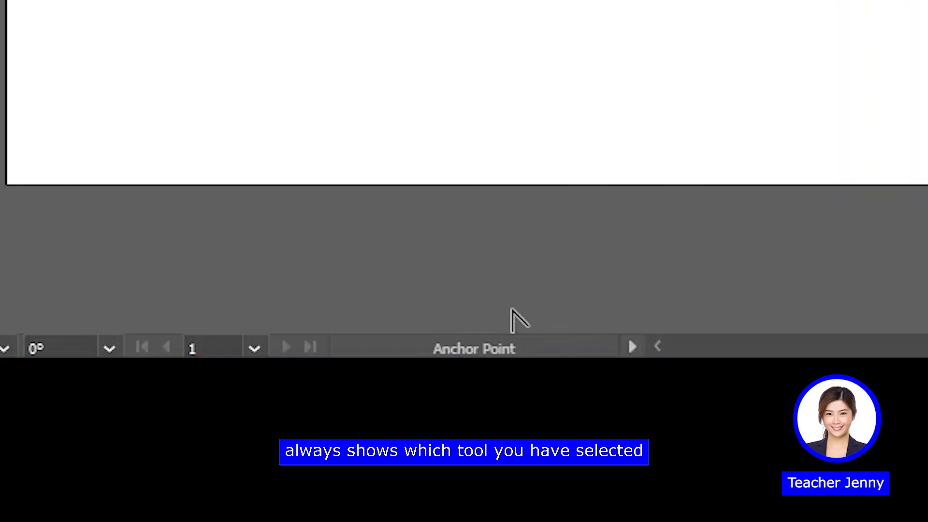
key("alt")
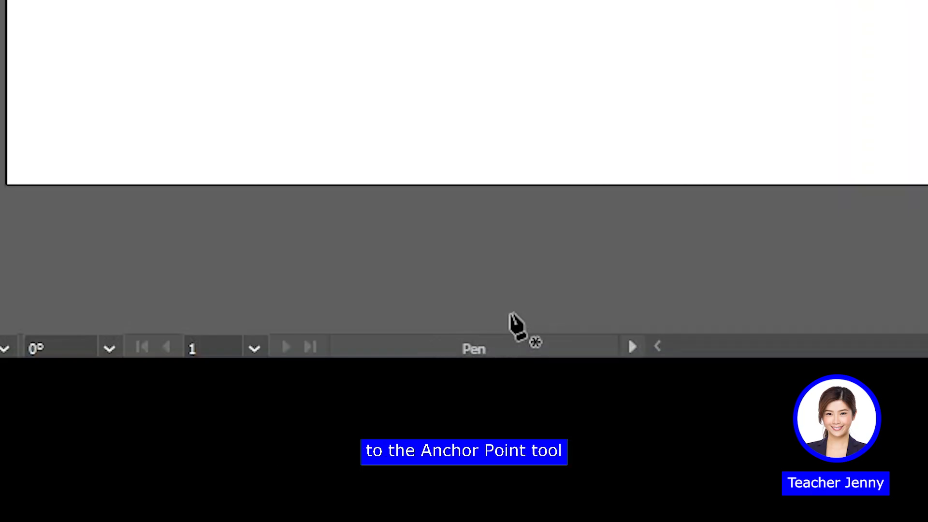
key("alt")
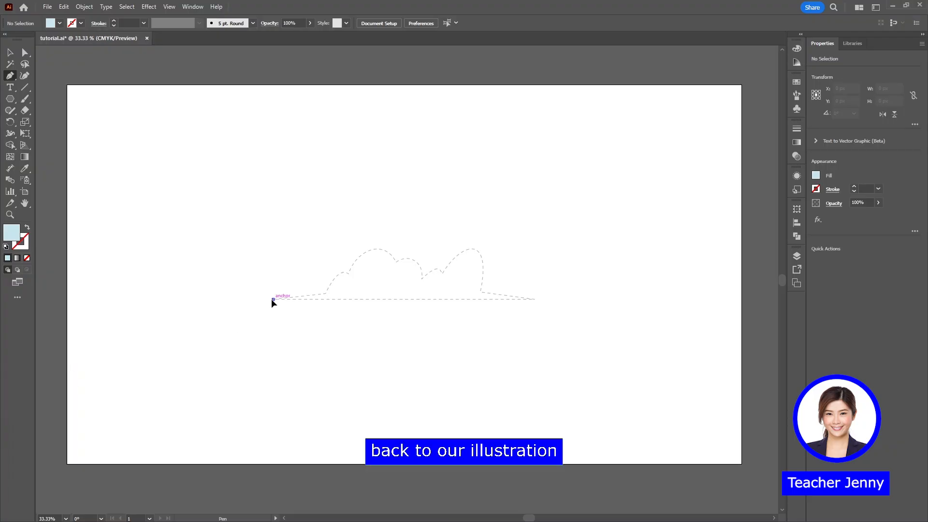
Trace the dashed cloud outline from its left tip across the humps to the base of the tall right hump, breaking handles at the corners
left_click(273, 299)
left_click(325, 293)
left_click_drag(355, 283, 356, 285)
left_click(348, 274)
left_click_drag(396, 261, 438, 260)
left_click(442, 274)
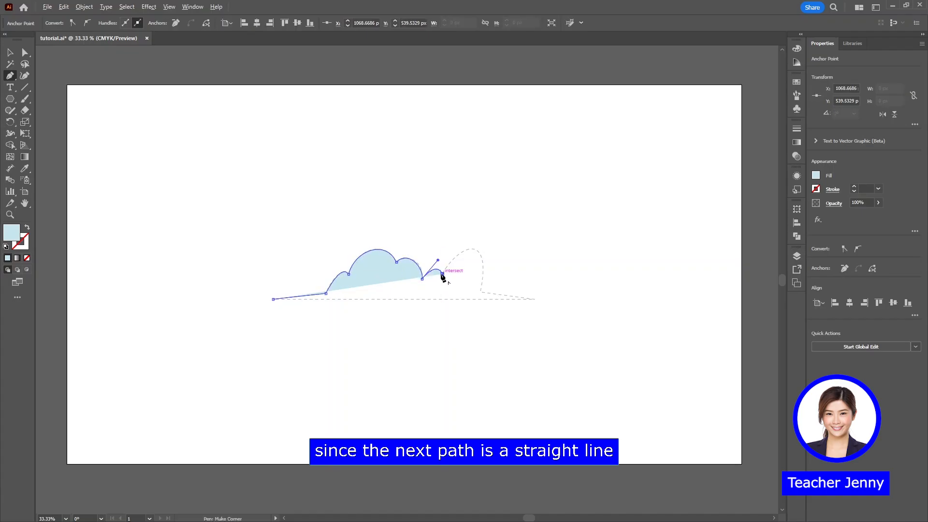
left_click(443, 274)
left_click_drag(442, 274, 459, 249)
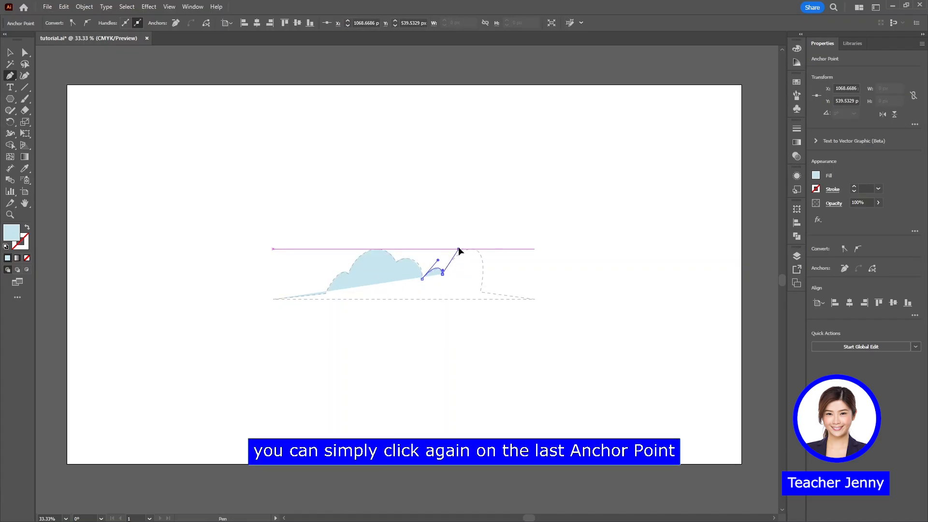
left_click_drag(480, 292, 468, 358)
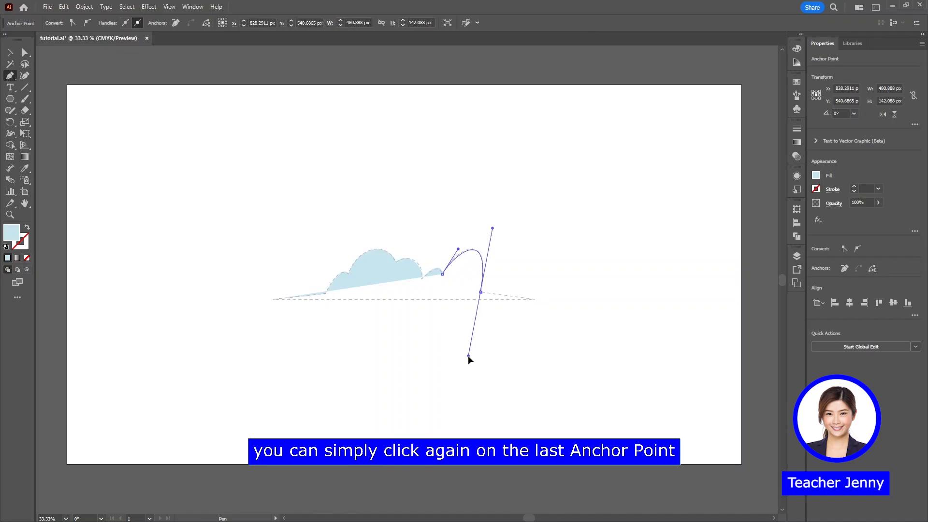
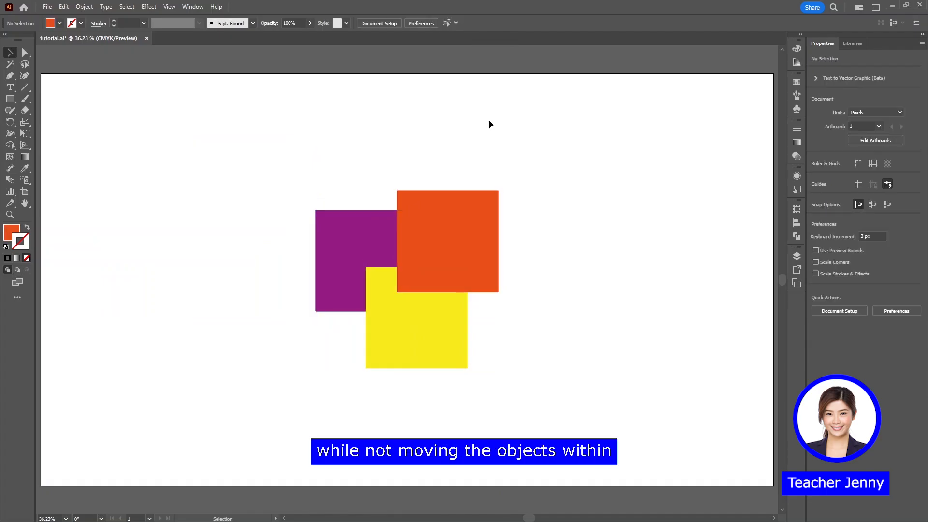
Ungroup the overlapping purple, yellow and orange squares and clear the selection
left_click(442, 227)
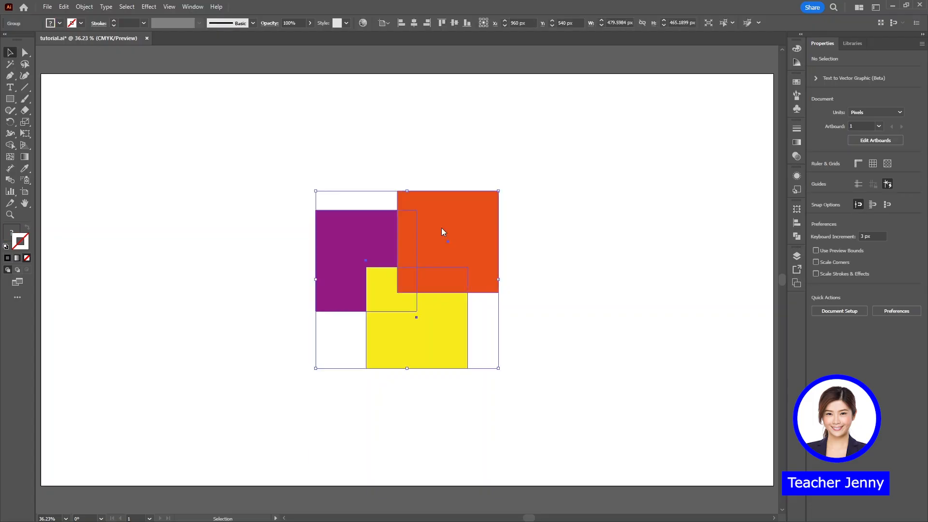
right_click(442, 232)
left_click(462, 358)
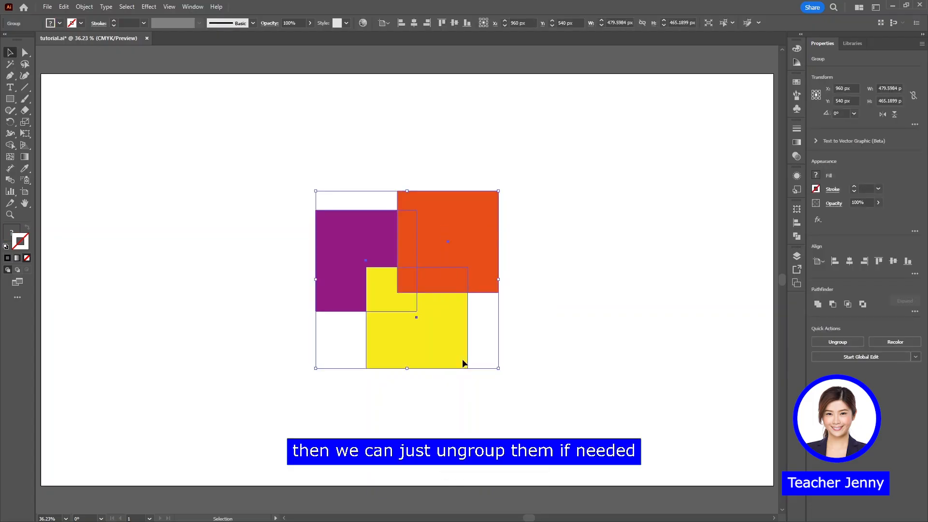
left_click(537, 280)
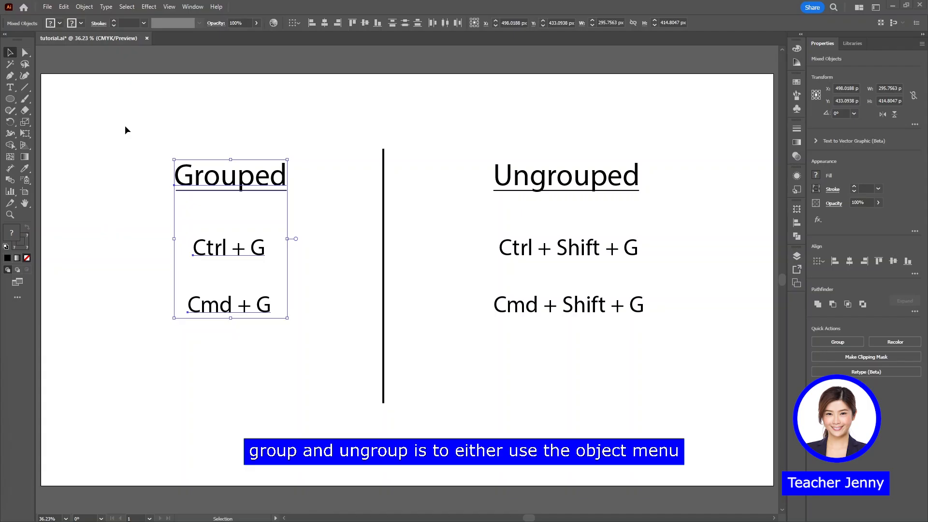
Look up where Group and Ungroup are offered for the text blocks, and examine the Align commands available for objects
left_click(85, 7)
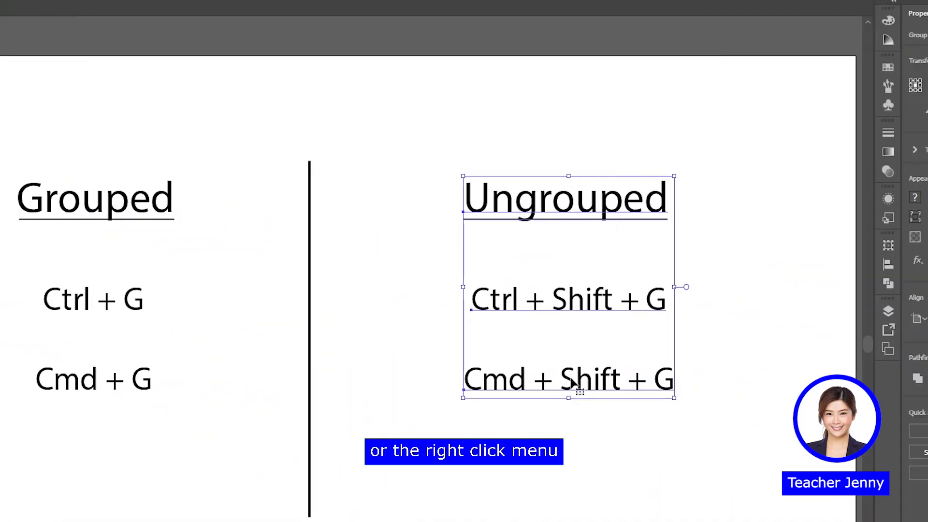
right_click(573, 273)
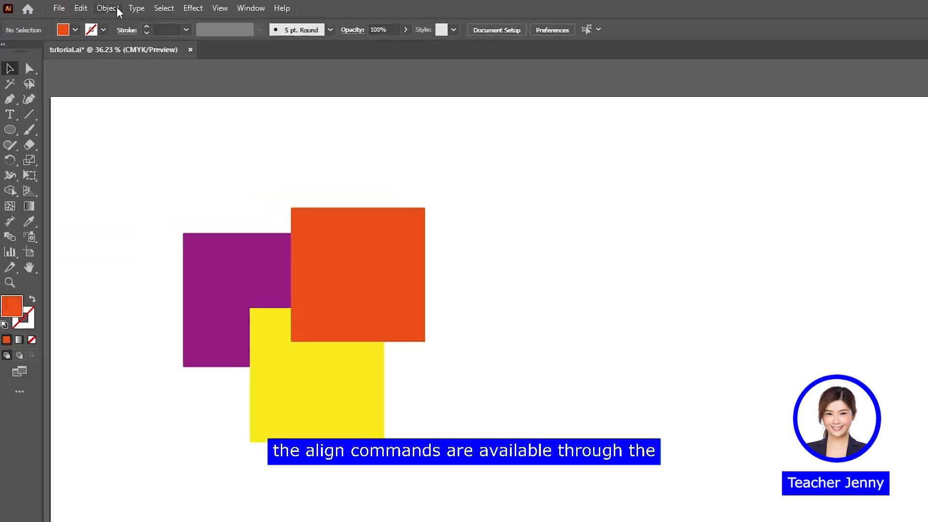
left_click(84, 6)
mouse_move(121, 43)
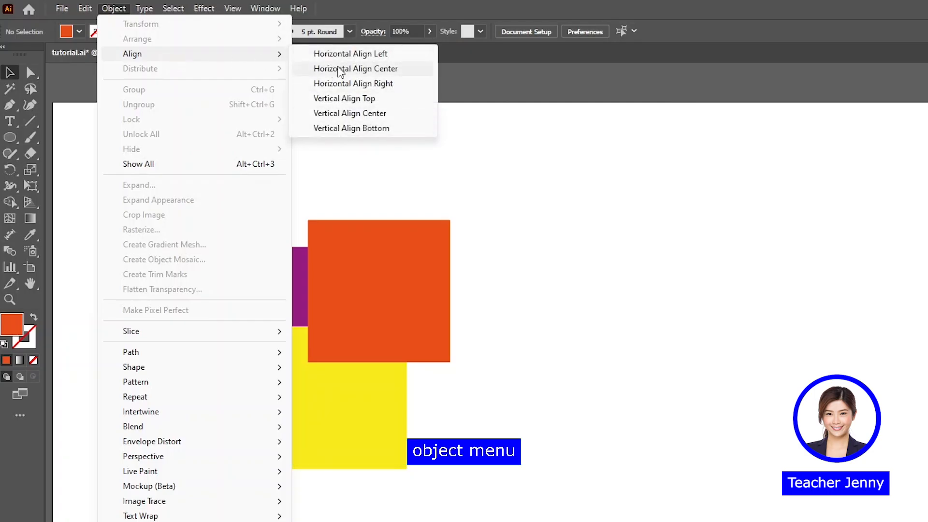
left_click(489, 252)
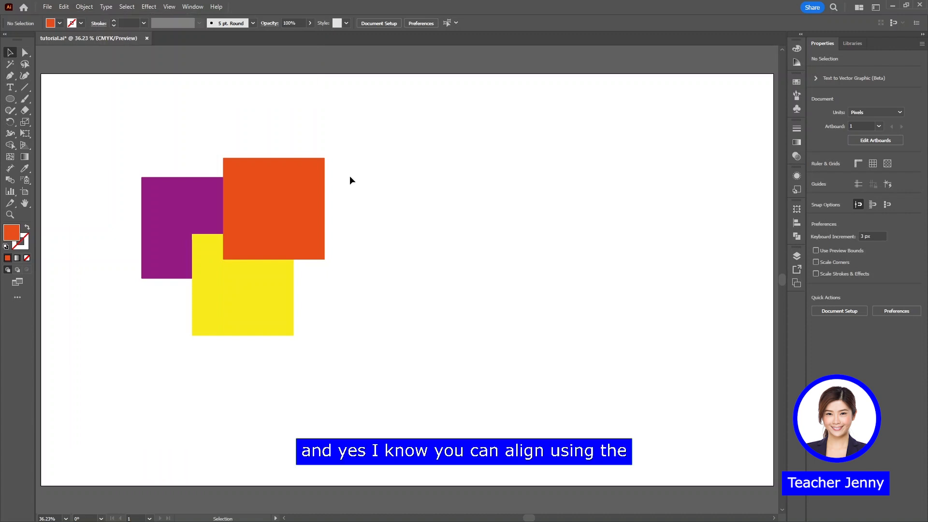
Select the orange square and examine the available align, distribute and align-to options
left_click(275, 216)
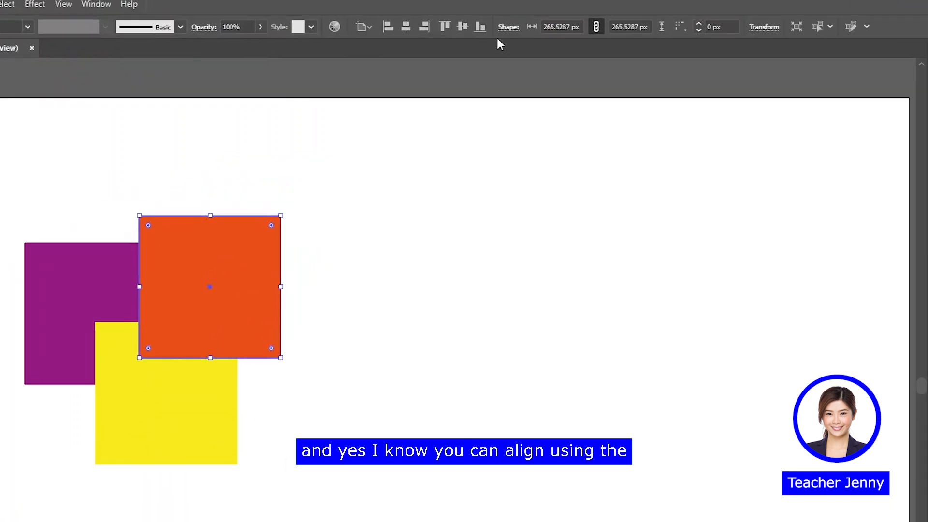
left_click(811, 264)
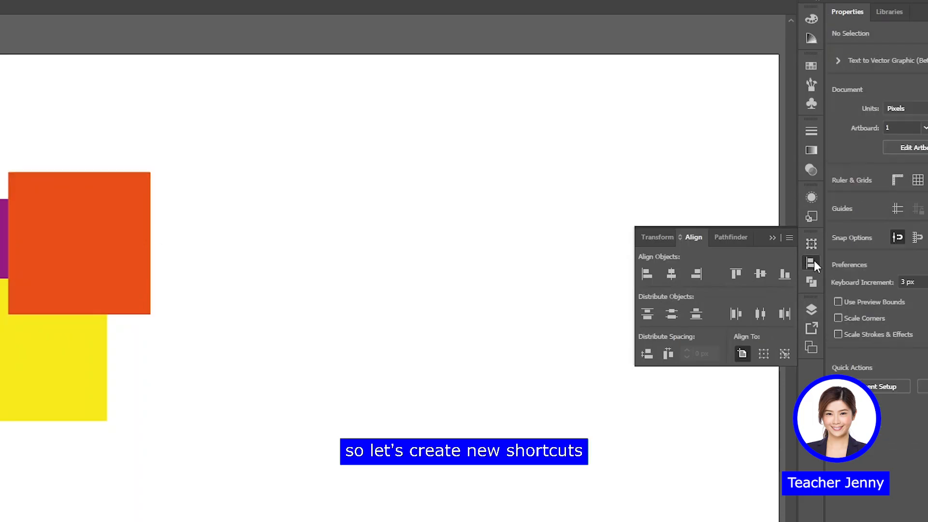
left_click(813, 263)
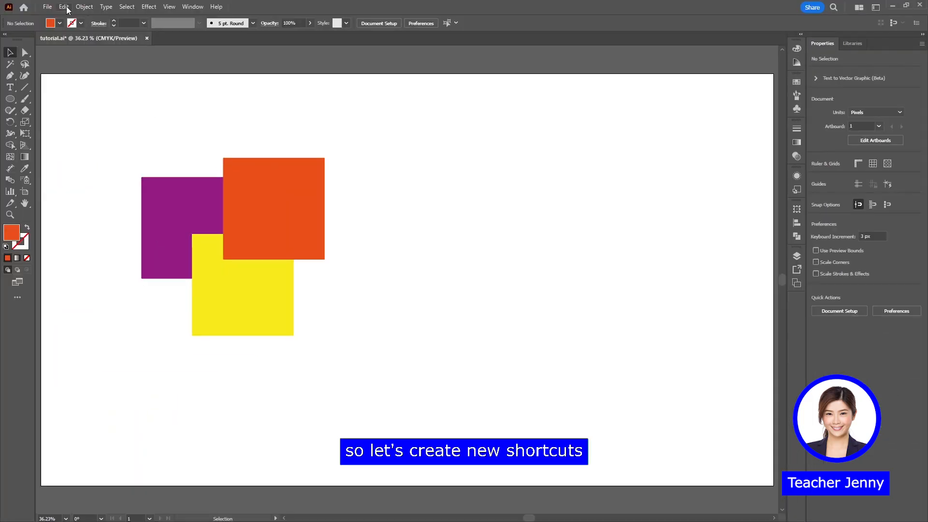
Open the keyboard shortcut settings, display the menu commands instead of the tools, and expand Object down to its Align entries
left_click(65, 8)
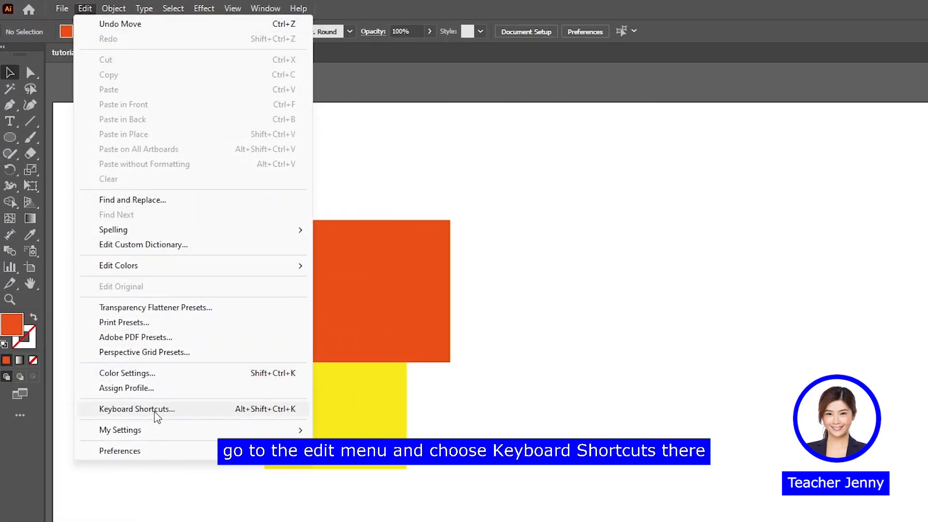
left_click(155, 409)
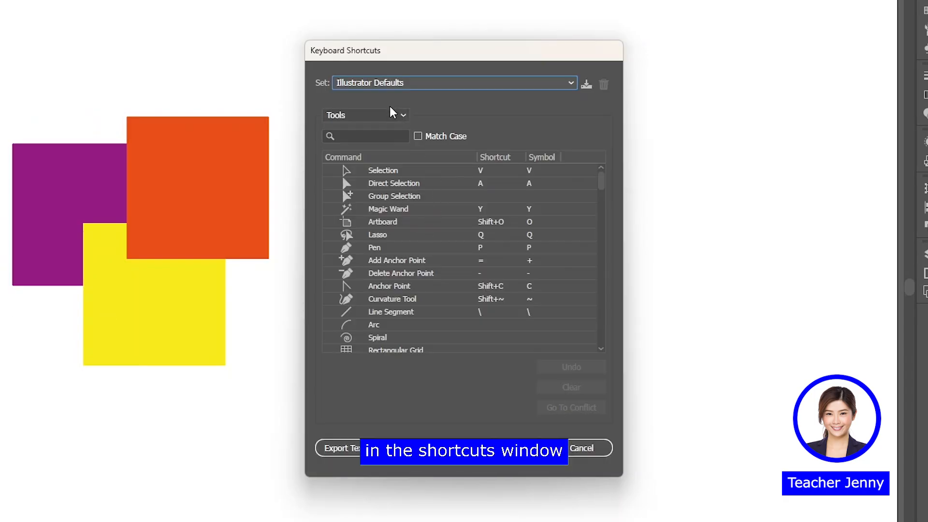
left_click(392, 117)
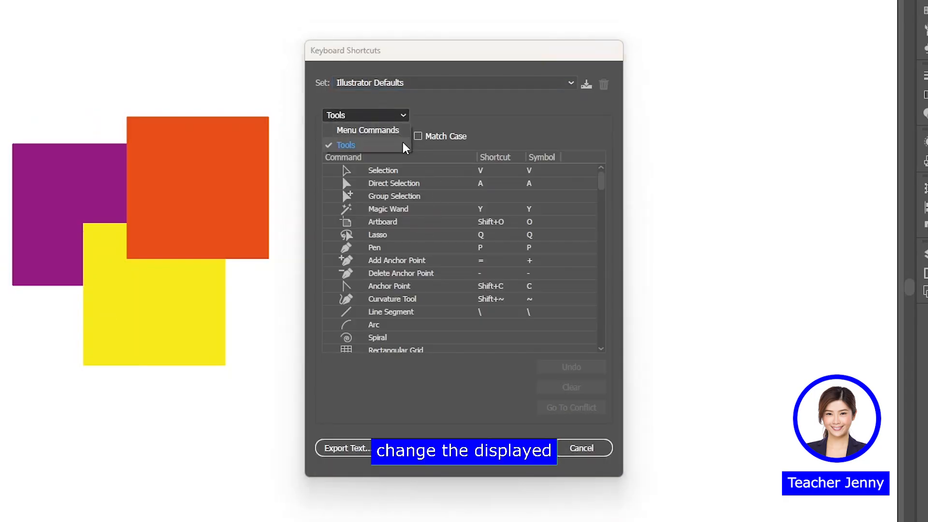
left_click(396, 131)
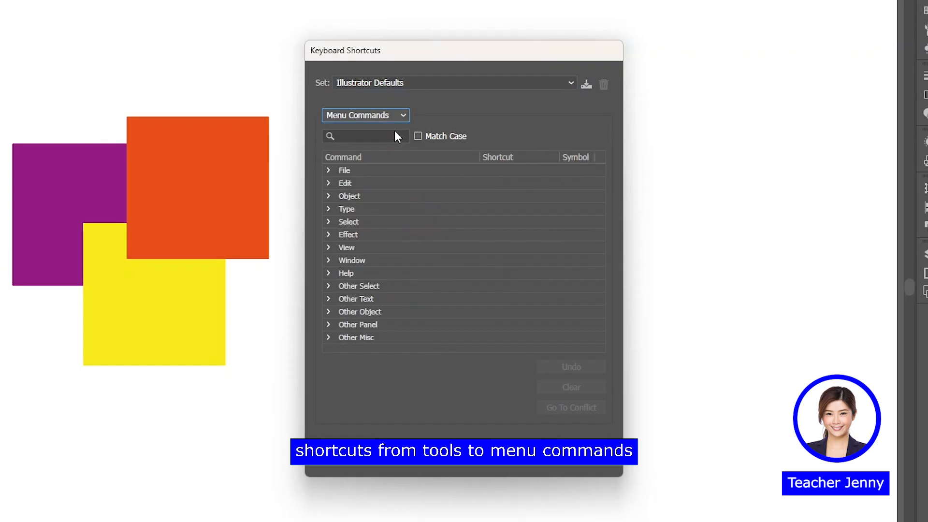
left_click(331, 196)
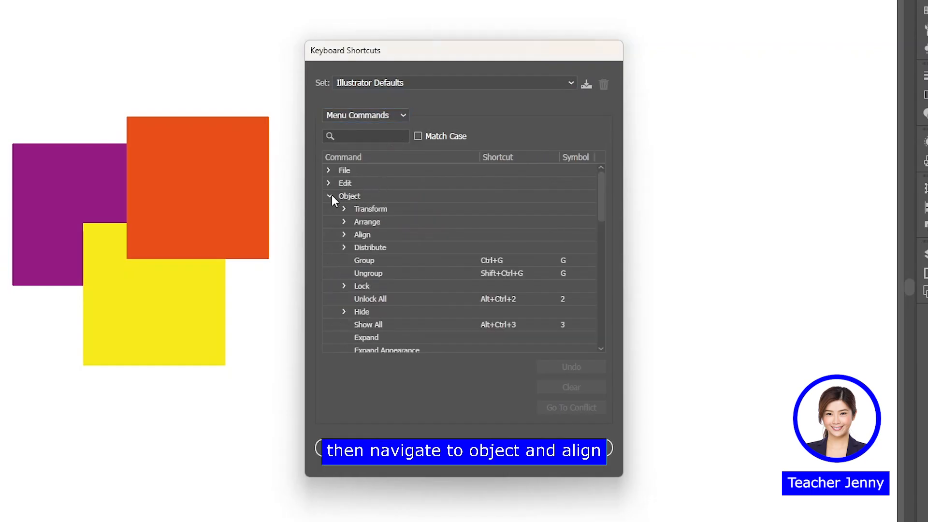
left_click(343, 235)
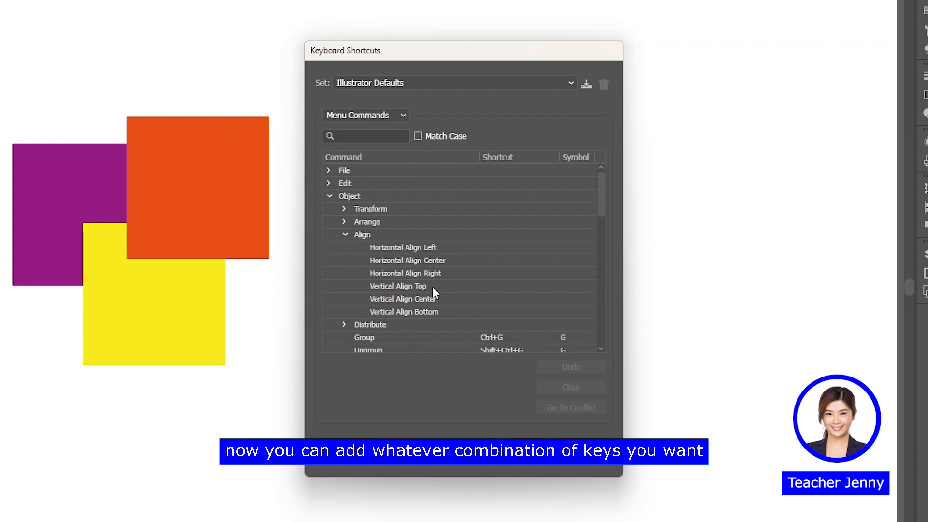
Assign the shortcut F5 to Horizontal Align Center and F6 to Vertical Align Center
left_click(418, 261)
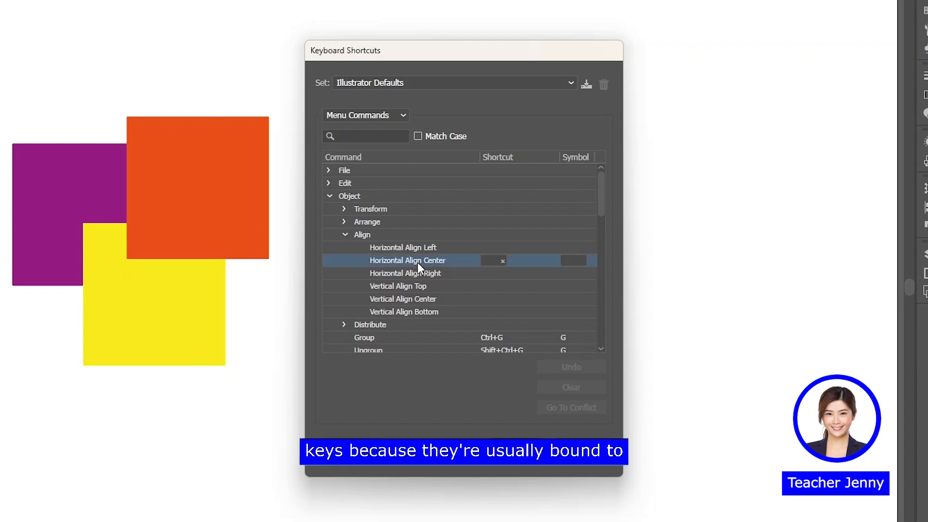
left_click(490, 261)
key("F5")
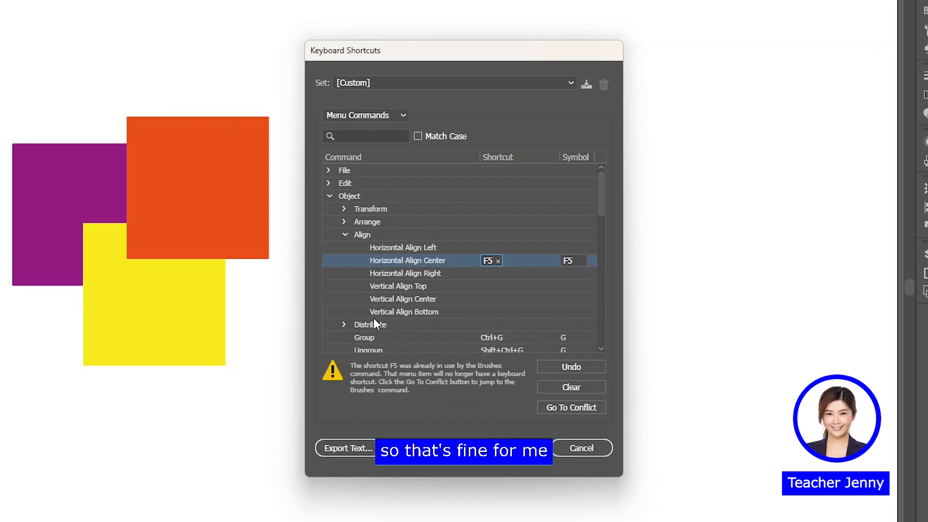
left_click(423, 299)
left_click(497, 299)
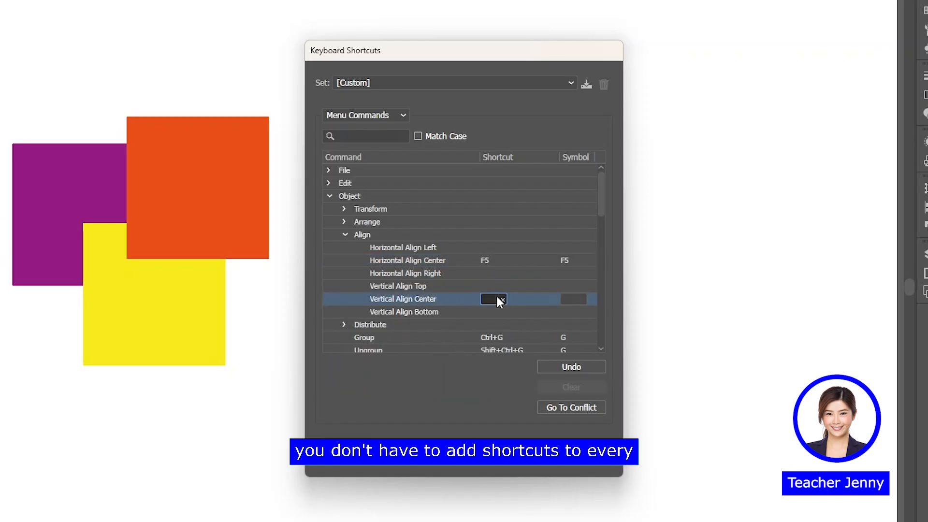
key("F6")
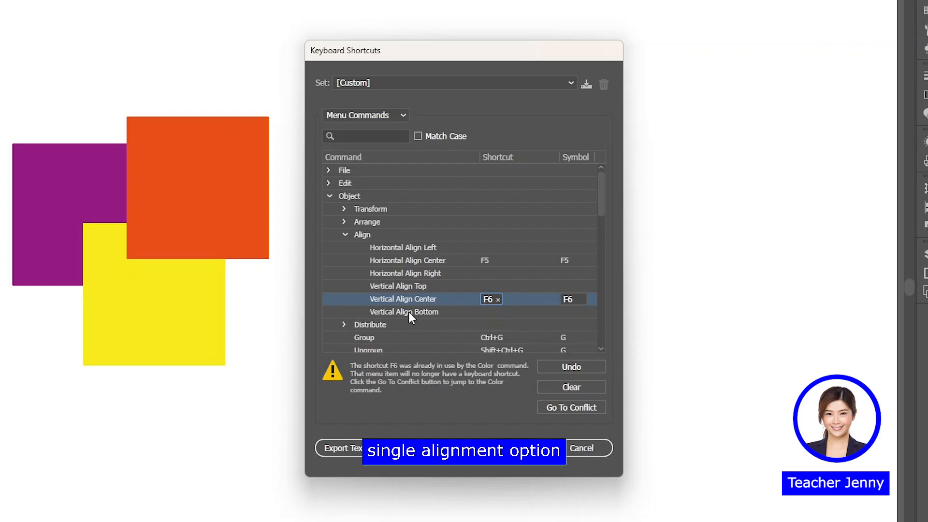
left_click(427, 255)
left_click(428, 297)
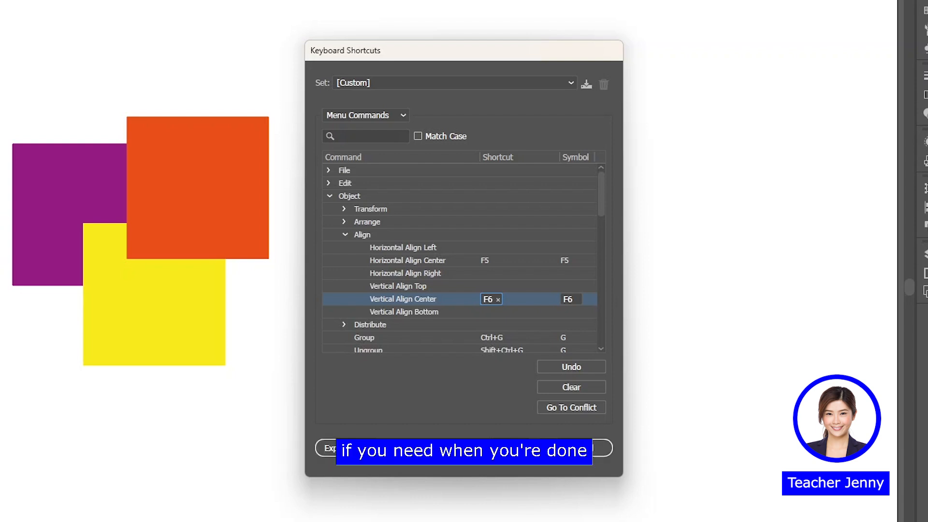
Save the customised shortcuts as a keyset named Tutorial
left_click(512, 448)
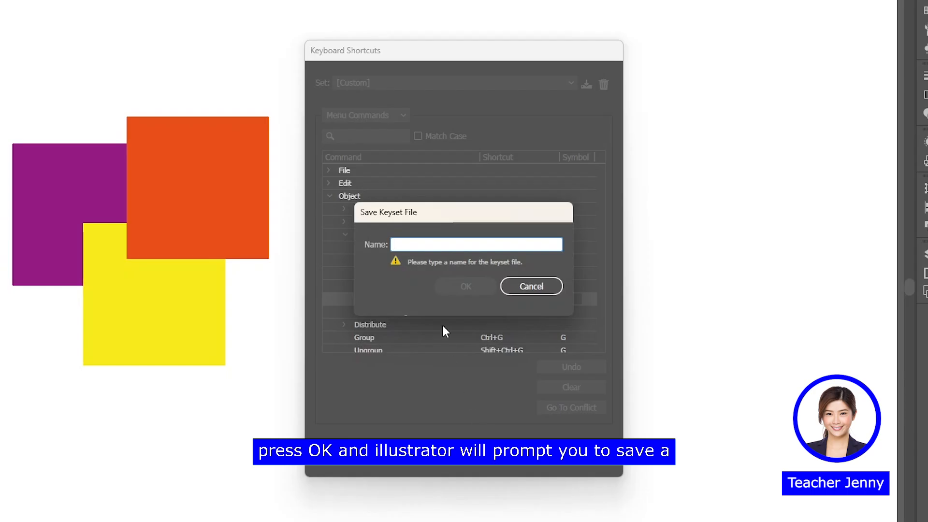
type("Tuto")
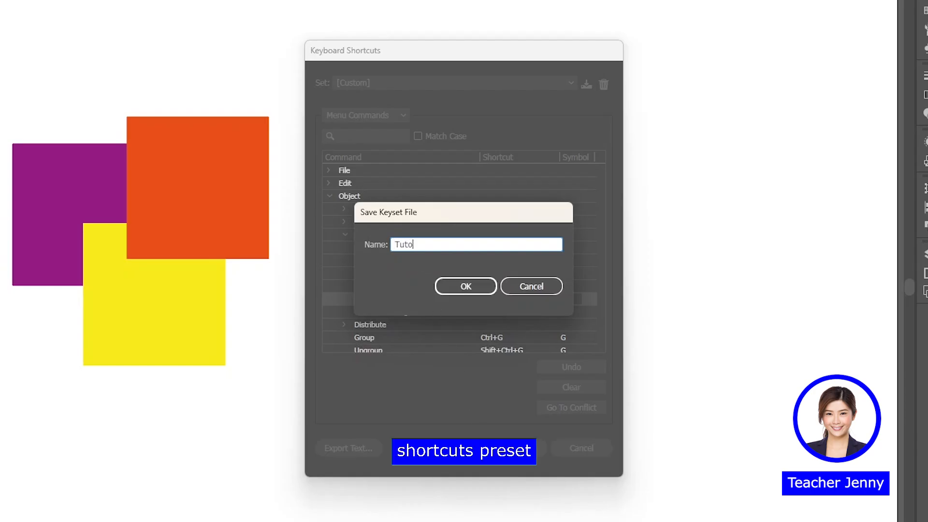
type("rial")
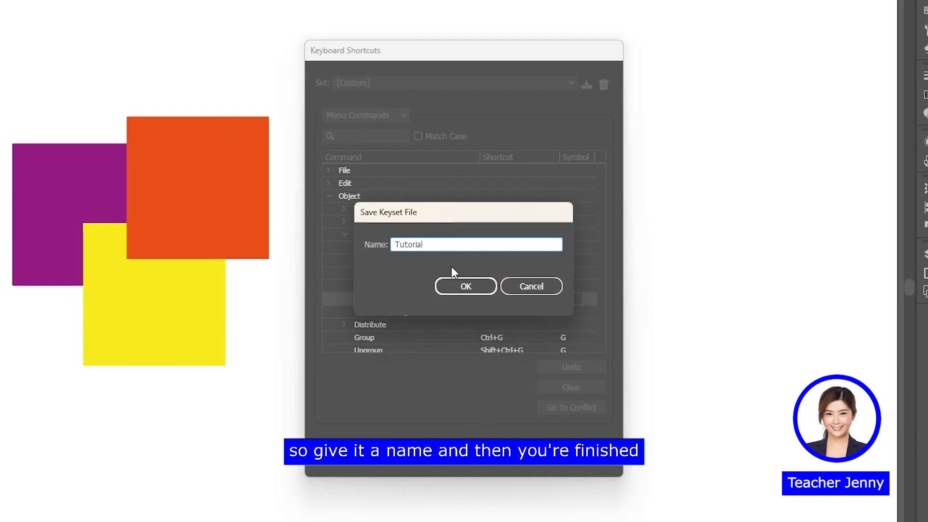
left_click(482, 290)
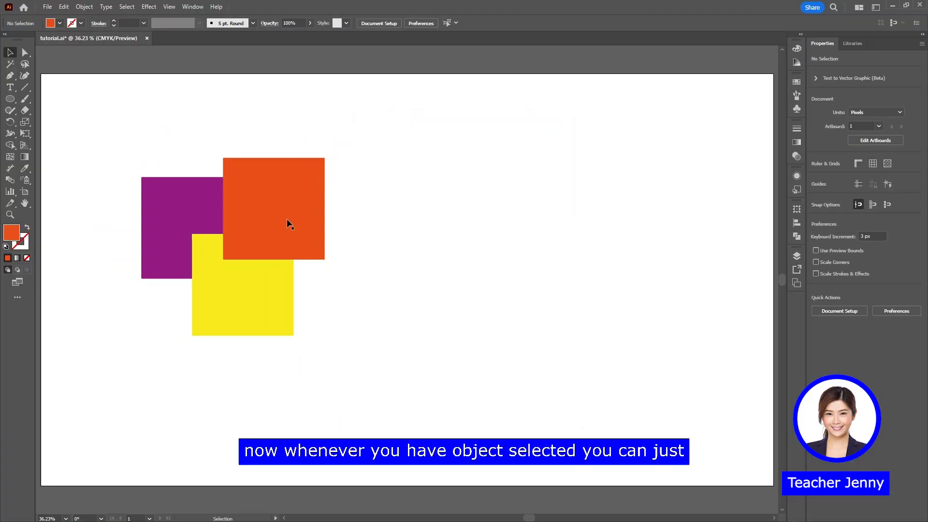
Group the three squares, center the group horizontally and vertically on the artboard with the assigned align shortcuts, and deselect it
left_click(271, 209)
left_click(227, 248, "shift")
left_click(179, 195, "shift")
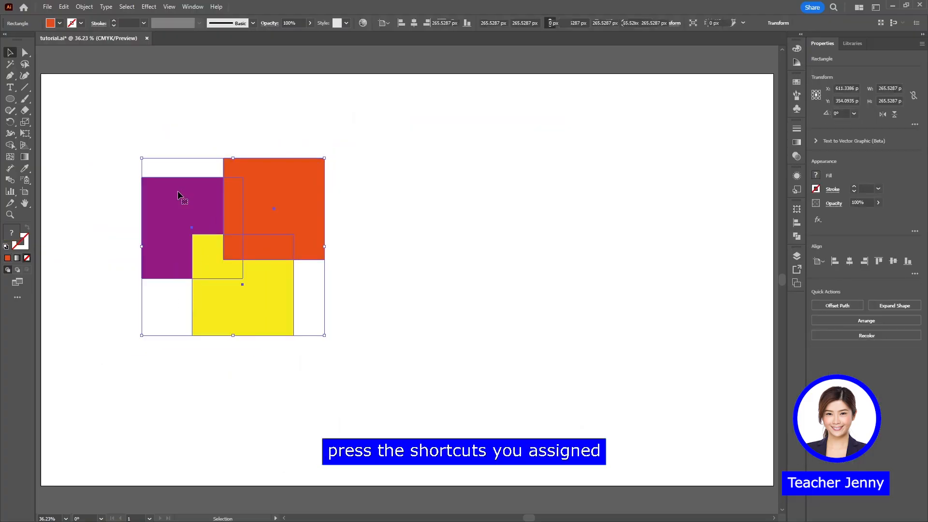
key("ctrl+g")
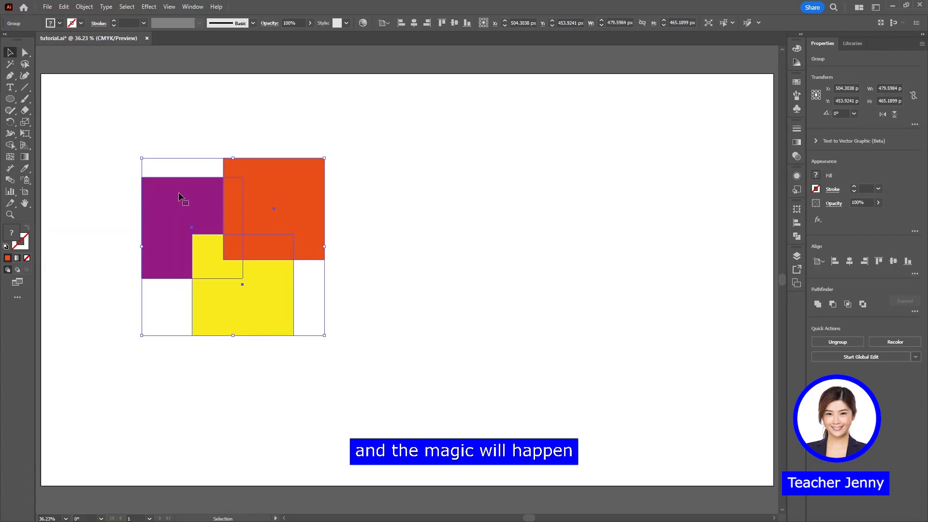
key("F2")
key("F3")
left_click(540, 159)
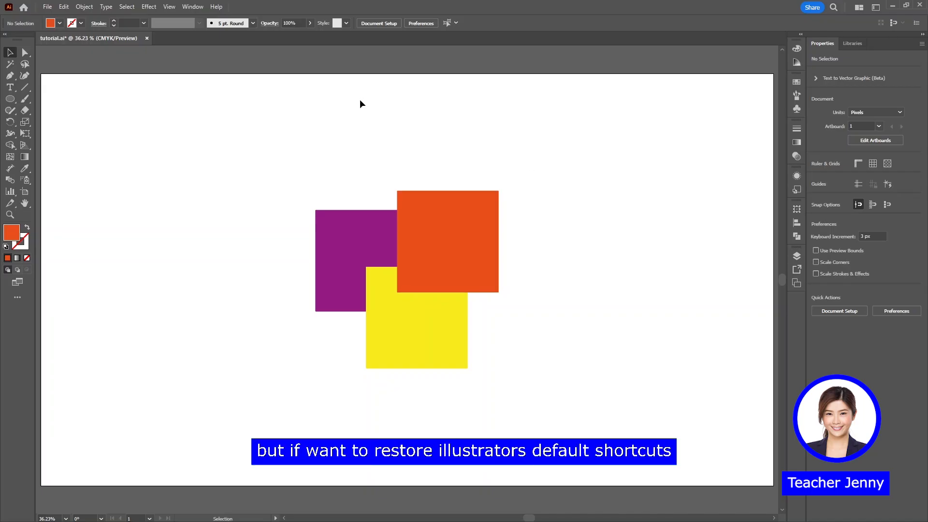
Switch the keyboard shortcut set from Tutorial back to Illustrator Defaults
left_click(64, 7)
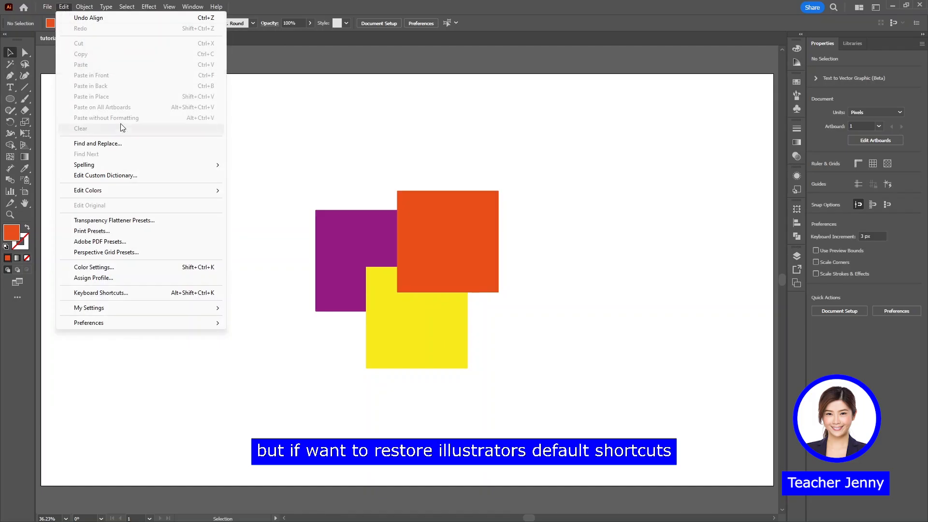
left_click(110, 293)
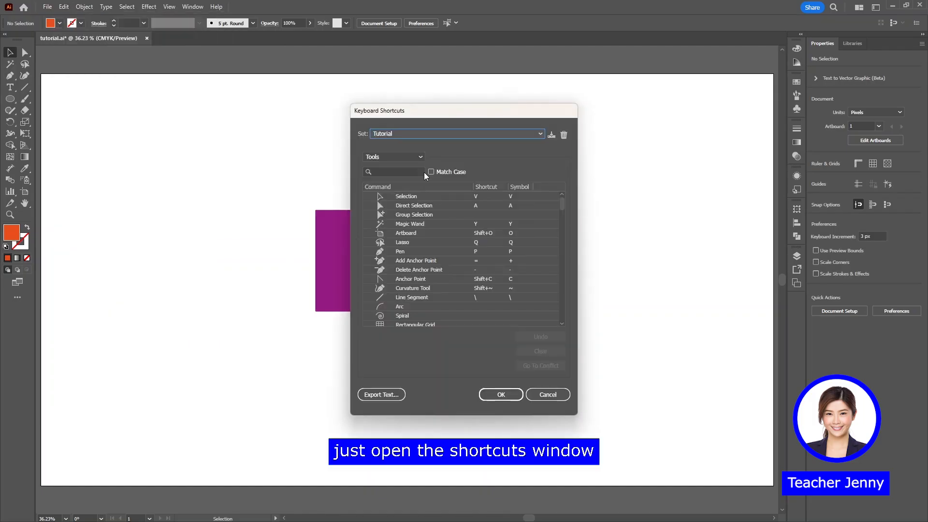
left_click(424, 134)
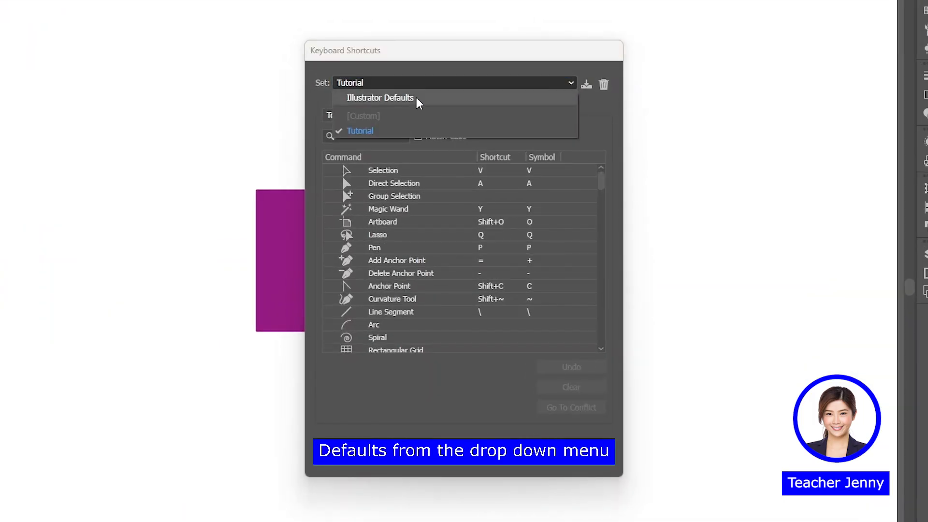
left_click(416, 98)
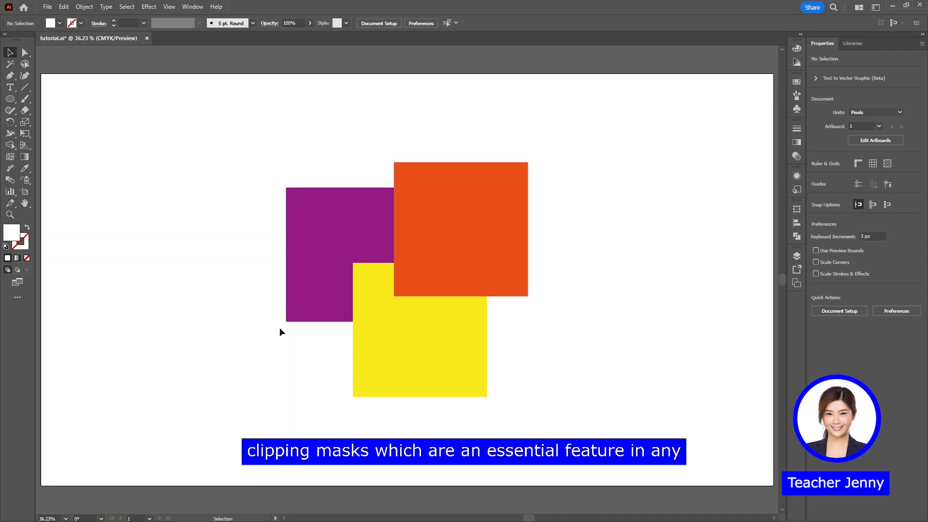
Draw a white circle over the middle of the three squares and use it as a clipping mask for them
key("l")
left_click_drag(347, 217, 481, 336)
key("v")
left_click_drag(564, 371, 305, 202)
right_click(423, 267)
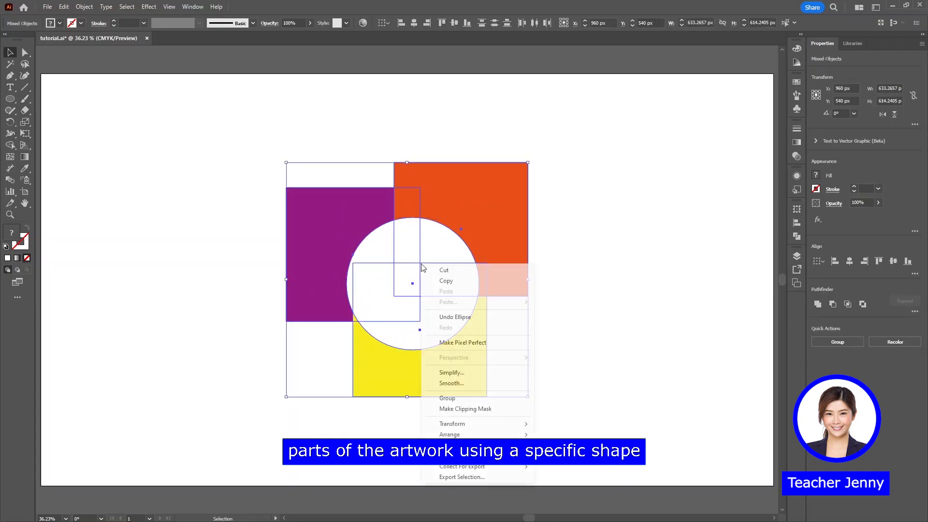
left_click(471, 409)
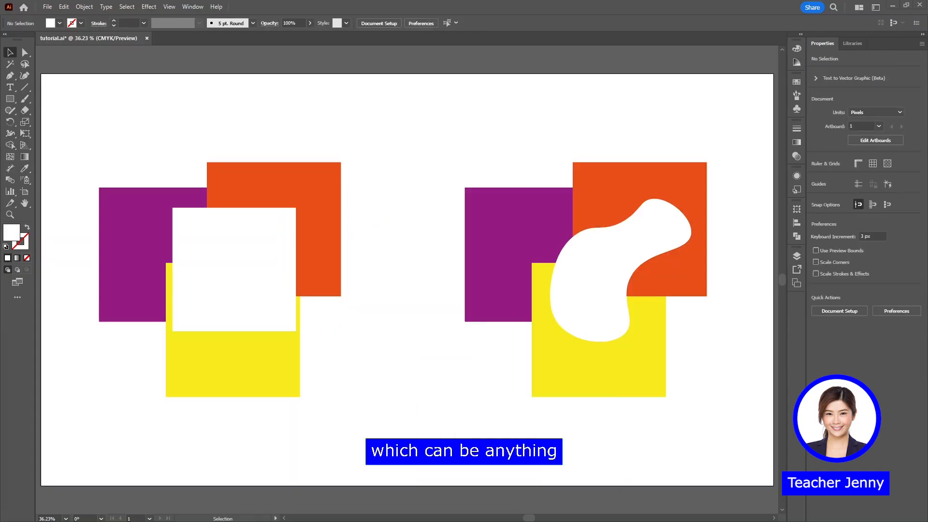
Clip the first set of squares with the white rectangle on top using a clipping mask
left_click_drag(330, 342, 75, 153)
right_click(237, 230)
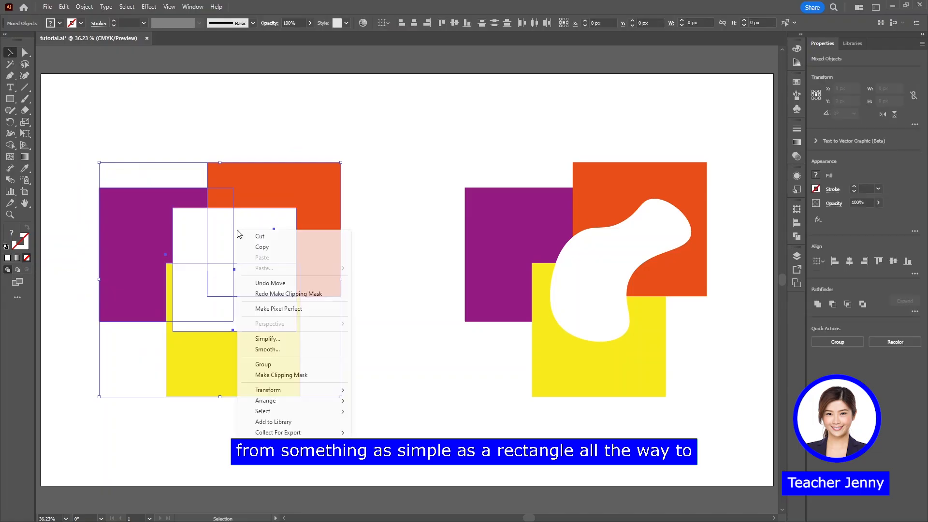
left_click(274, 376)
Clip the second set of squares with the freeform white shape on top using a clipping mask, and deselect the result
left_click_drag(432, 138, 674, 363)
right_click(610, 279)
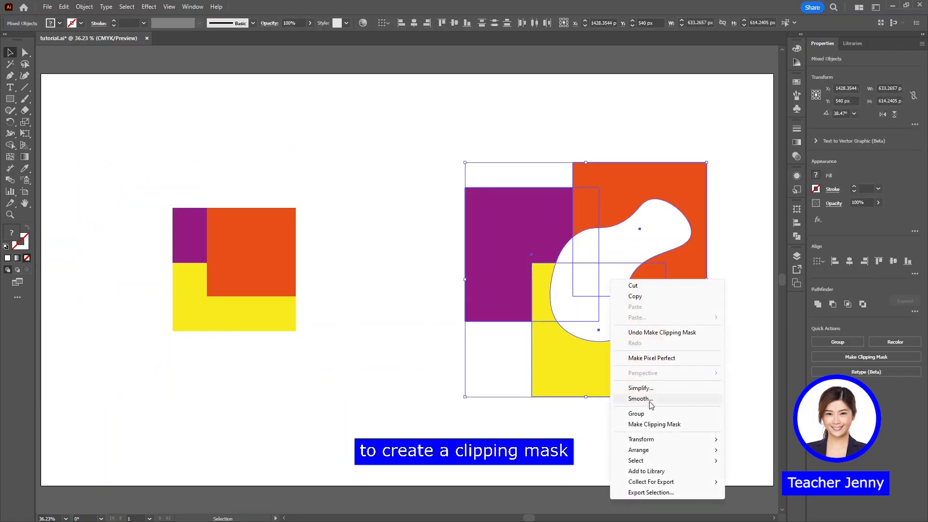
left_click(646, 426)
left_click(433, 367)
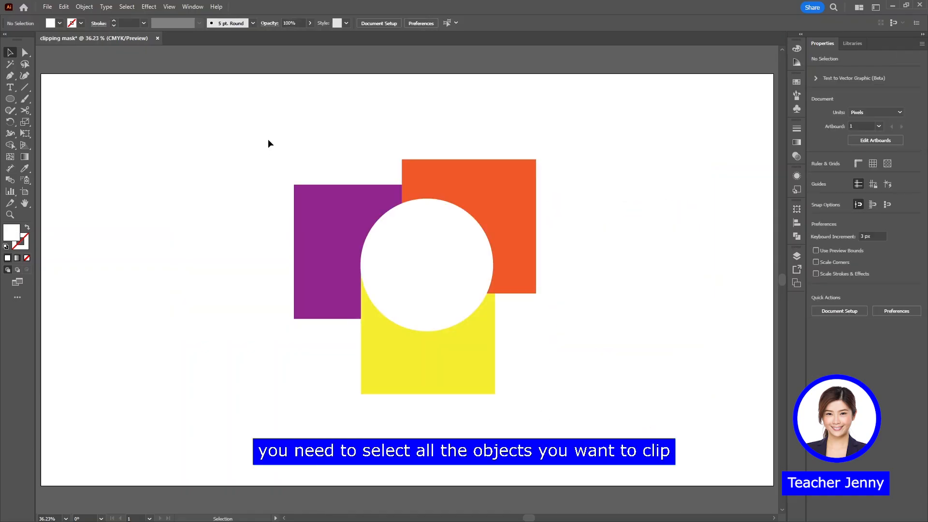
Select the white circle and three squares, check that the circle tops the layer stack, and make a clipping mask from them
left_click_drag(269, 140, 560, 400)
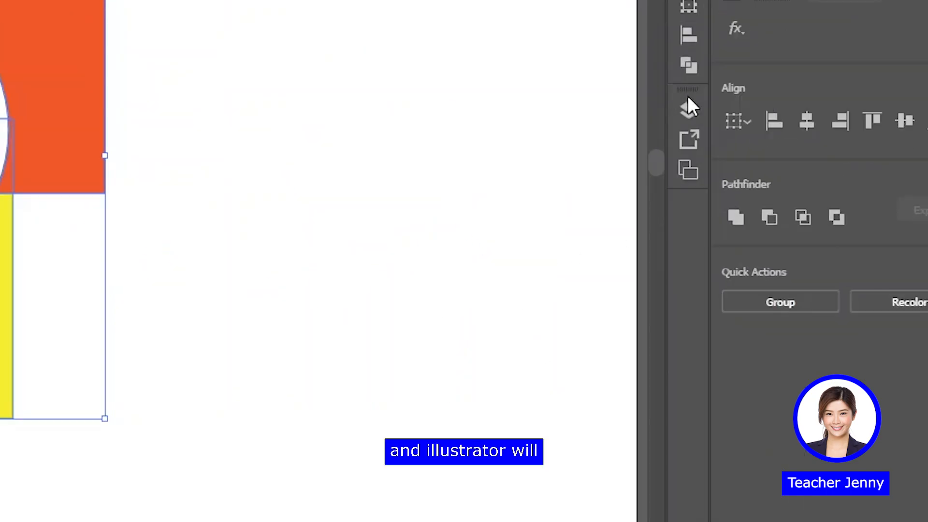
left_click(799, 254)
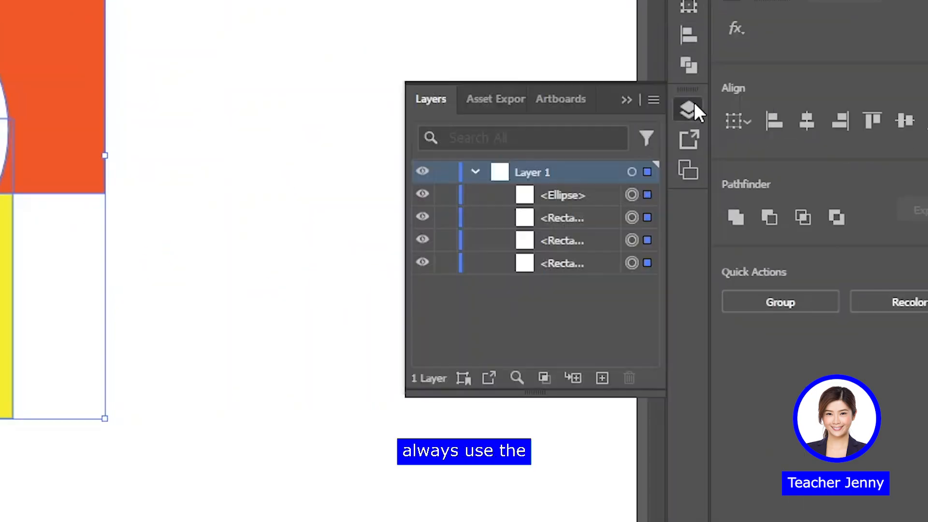
left_click(557, 196)
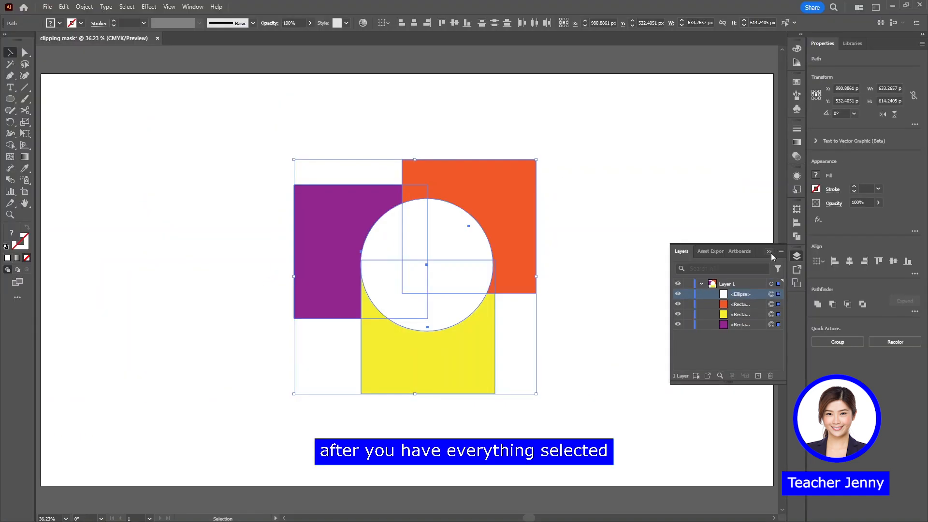
left_click(771, 254)
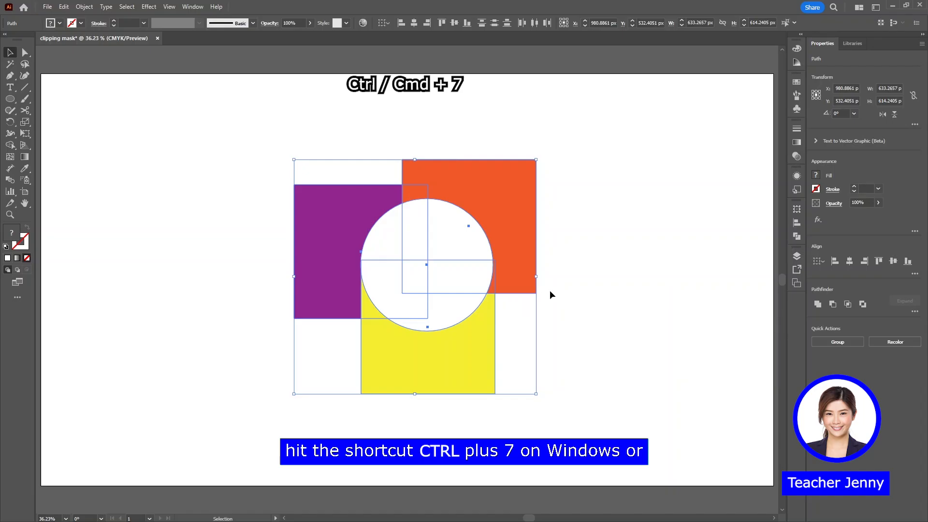
key("ctrl+7")
left_click(554, 302)
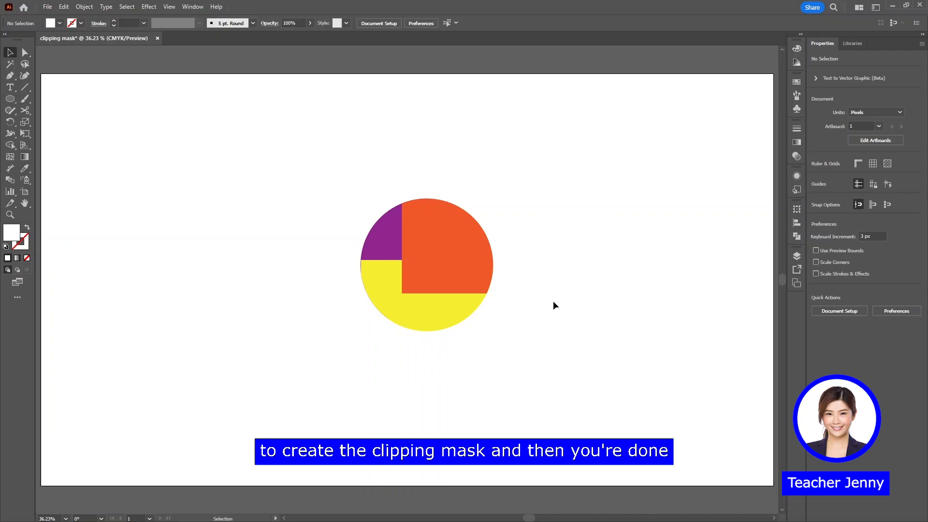
Release the circular clipping mask on the three squares and deselect everything
left_click_drag(500, 178, 361, 347)
key("ctrl+alt+7")
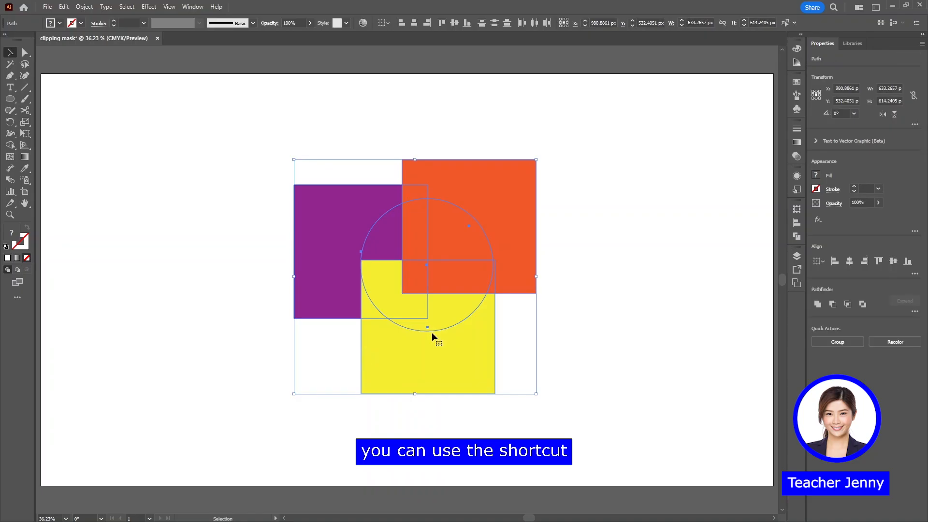
left_click(623, 305)
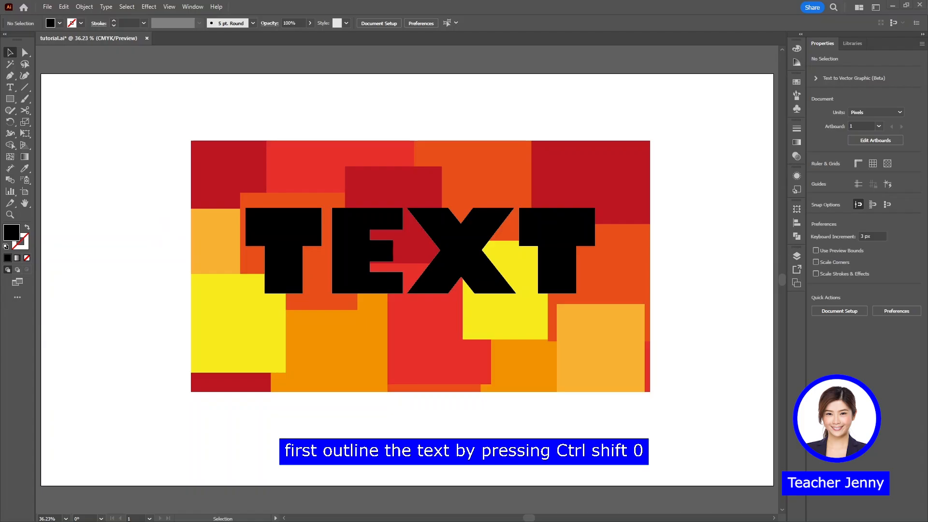
Convert the word TEXT to outlines and turn its letters into one compound path
left_click(283, 233)
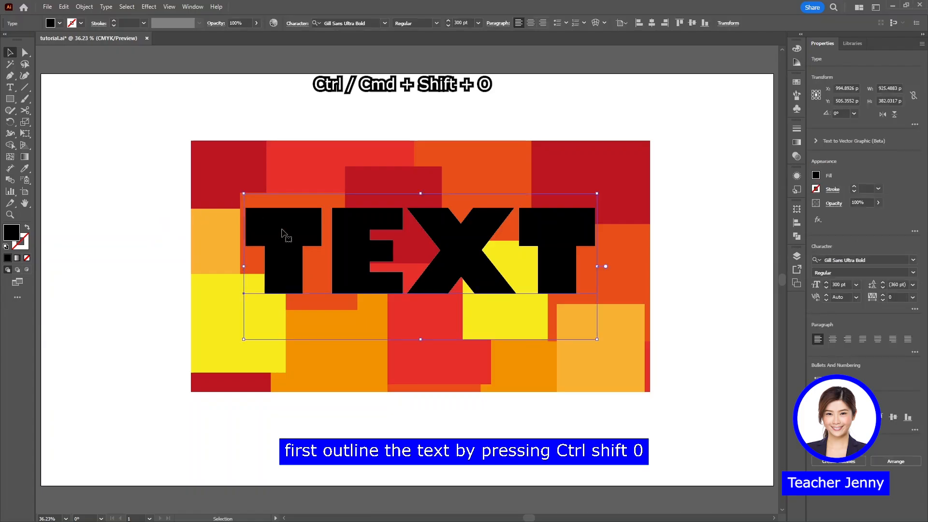
key("ctrl+shift+o")
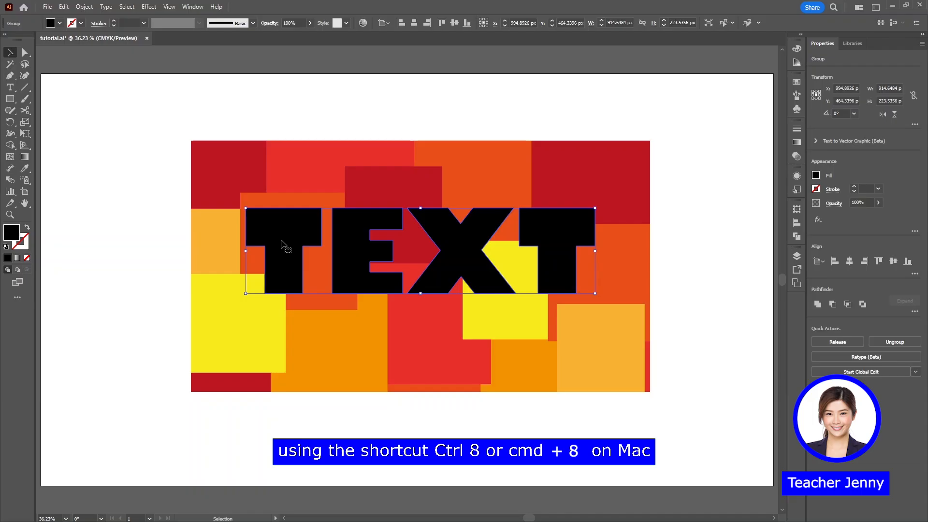
key("ctrl+8")
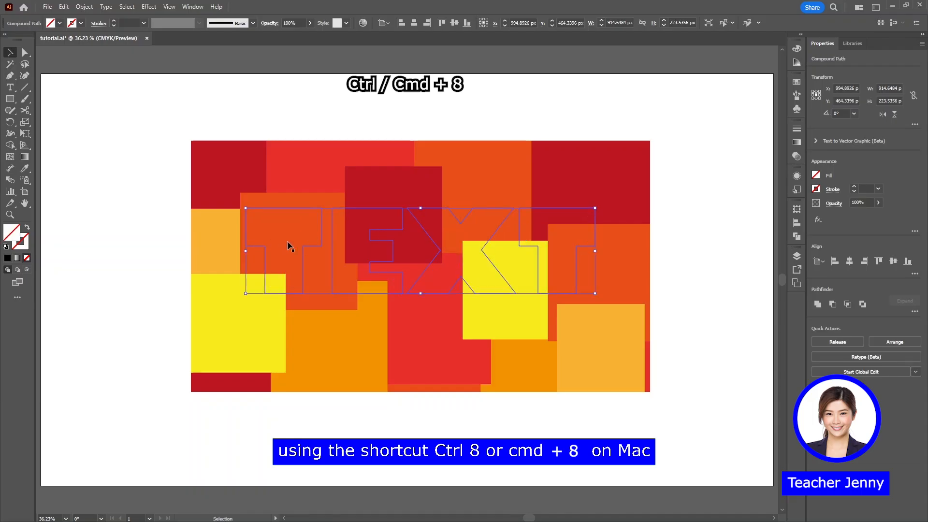
Clip the colored rectangles with the TEXT compound path using a clipping mask, and deselect the result
left_click_drag(704, 140, 135, 376)
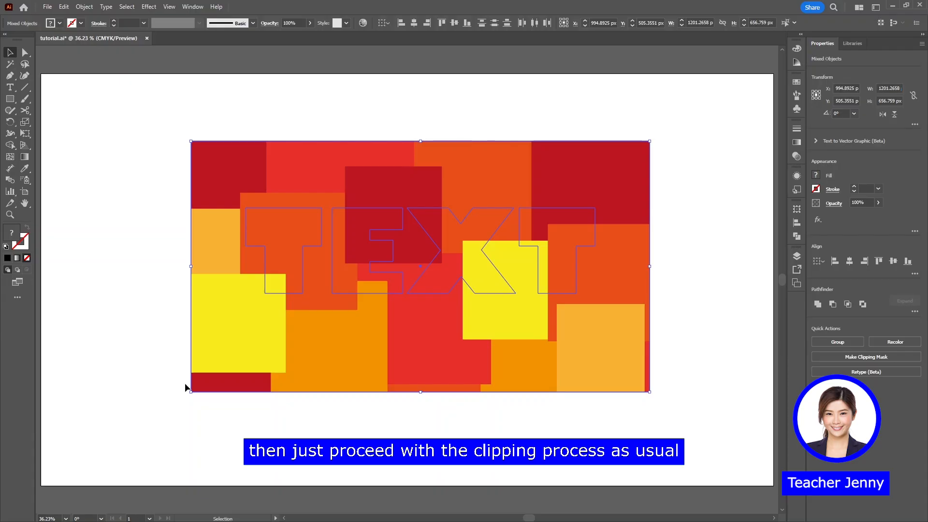
key("ctrl+7")
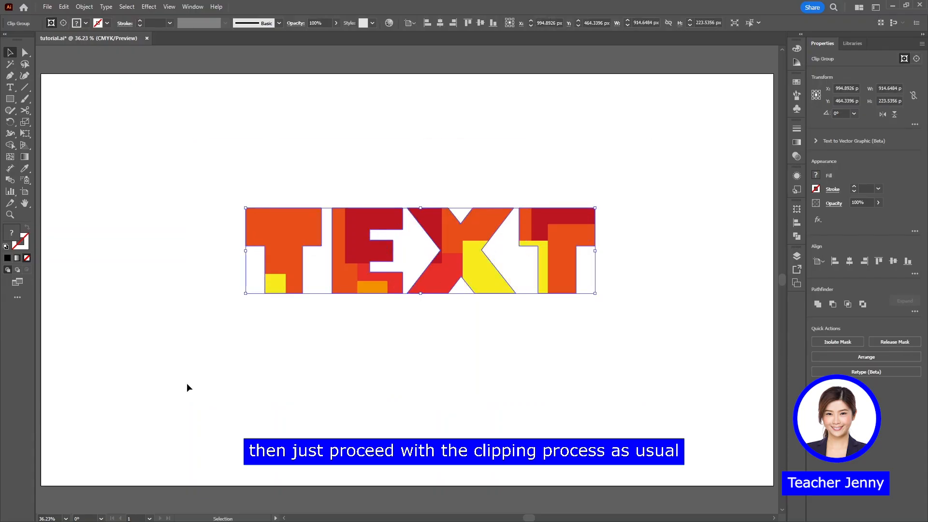
left_click(249, 387)
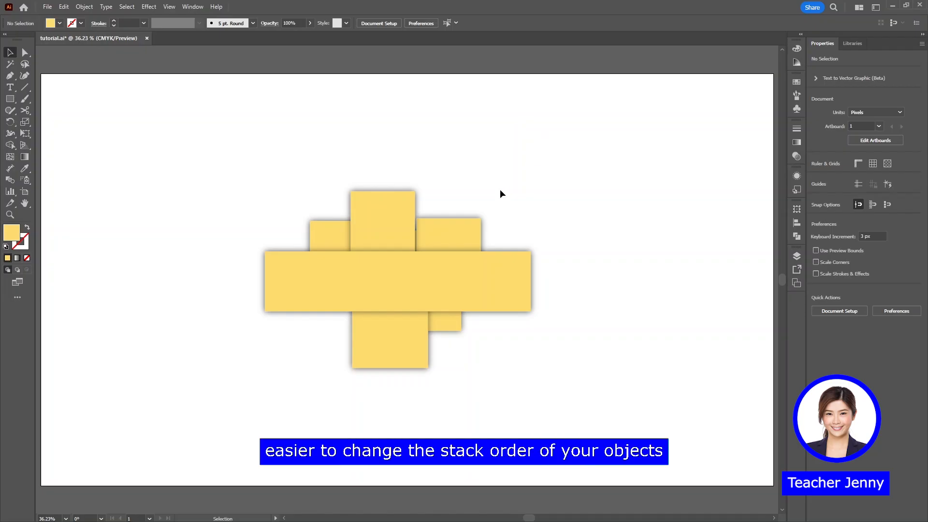
Send the wide yellow rectangle to the back, and shift it forward and backward through the stack, ending with forward moves
left_click(476, 275)
key("ctrl+shift+bracketleft")
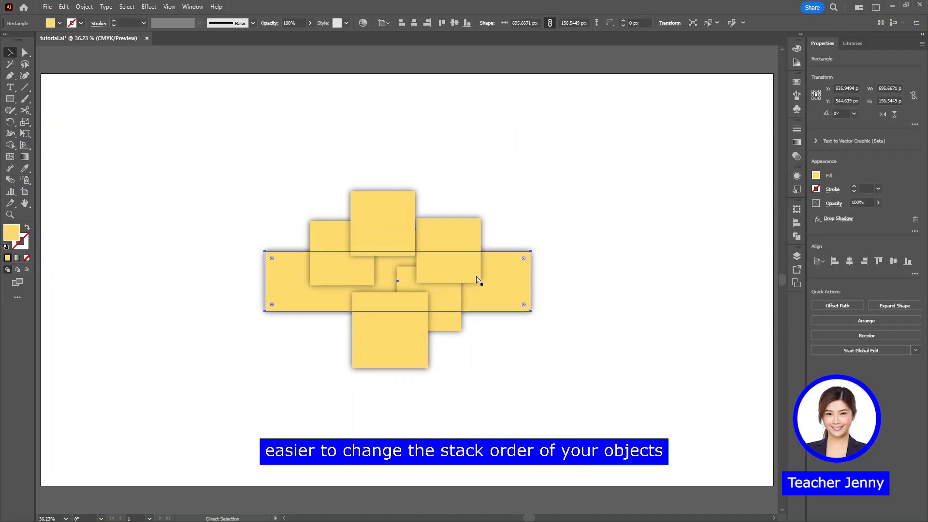
key("ctrl+bracketright")
key("ctrl+bracketright")
key("ctrl+bracketright")
key("ctrl+bracketright")
key("ctrl+bracketright")
key("ctrl+bracketleft")
key("ctrl+bracketleft")
key("ctrl+bracketleft")
key("ctrl+bracketleft")
key("ctrl+bracketleft")
key("ctrl+bracketleft")
key("ctrl+bracketright")
key("ctrl+bracketright")
key("ctrl+bracketright")
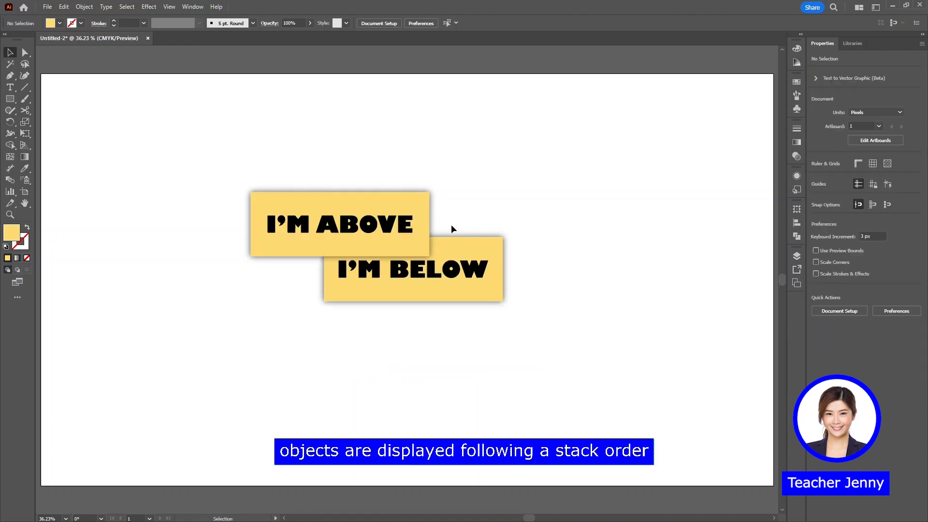
Compare the layer order of the Above and Below groups with how the two labelled boxes overlap on the artboard
left_click(795, 256)
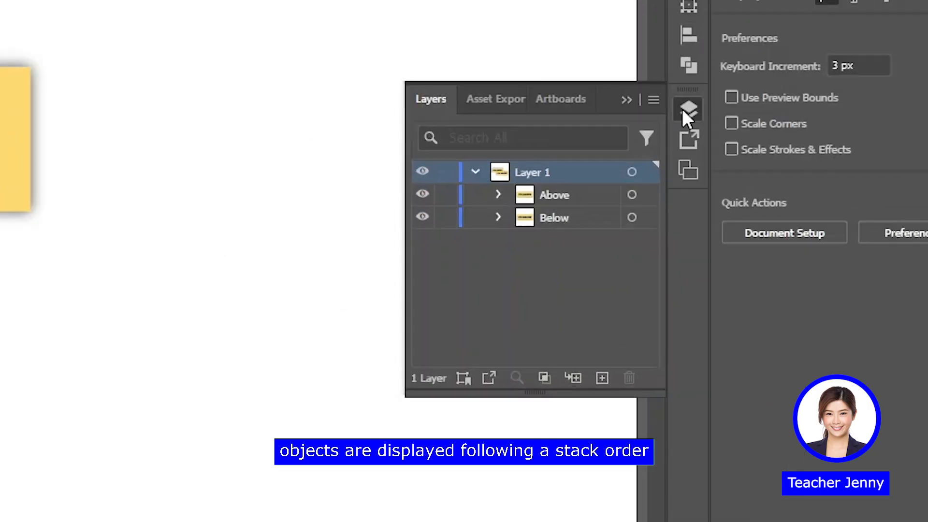
left_click(547, 193)
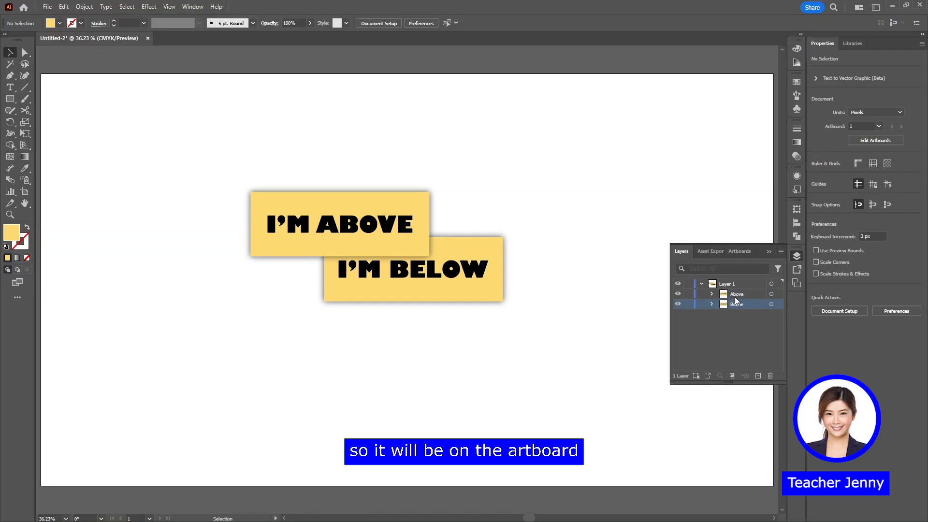
left_click(632, 194)
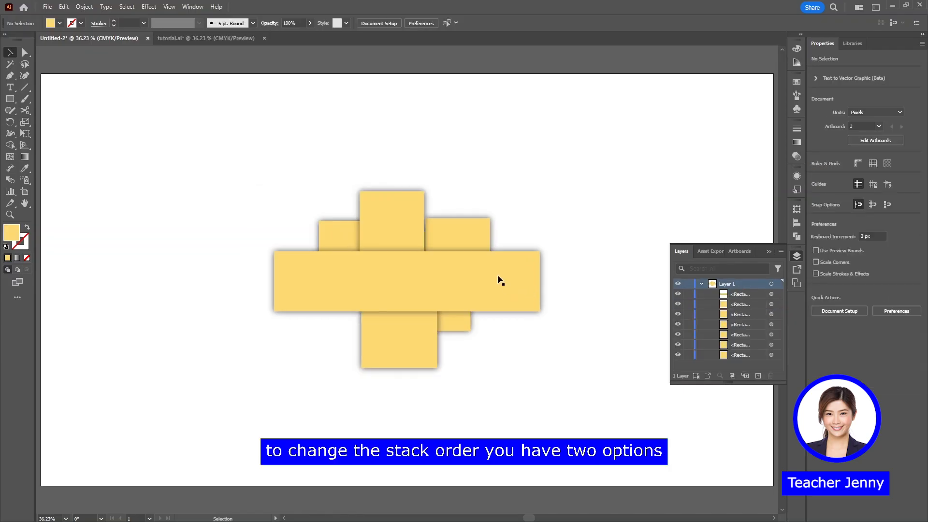
left_click(499, 279)
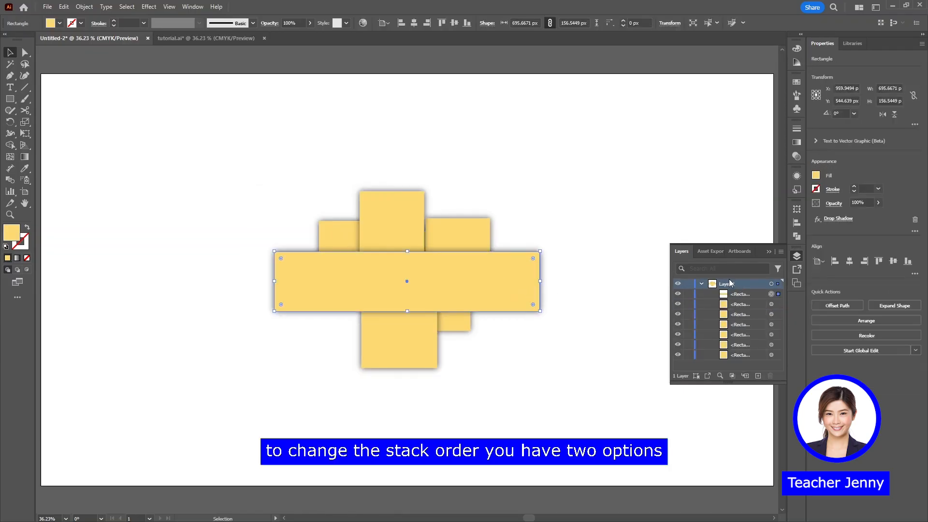
Move the wide rectangle to the bottom of Layer 1's object list and back to the top
left_click_drag(732, 294, 743, 362)
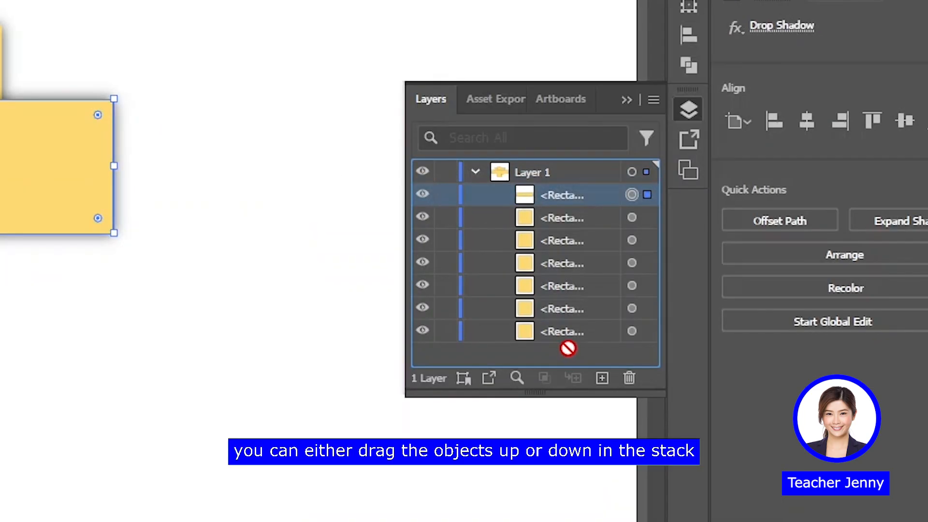
left_click_drag(568, 348, 564, 180)
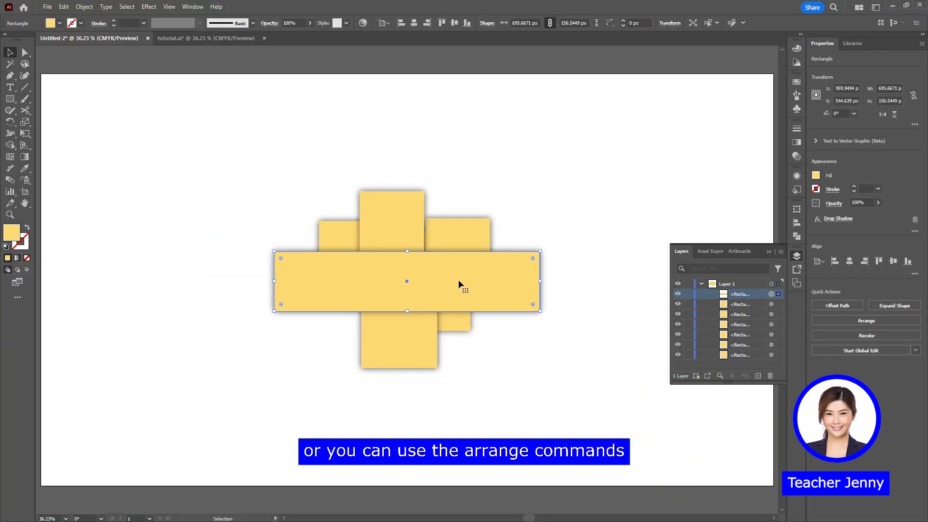
Examine the Arrange commands available for the wide rectangle without applying any of them
right_click(197, 104)
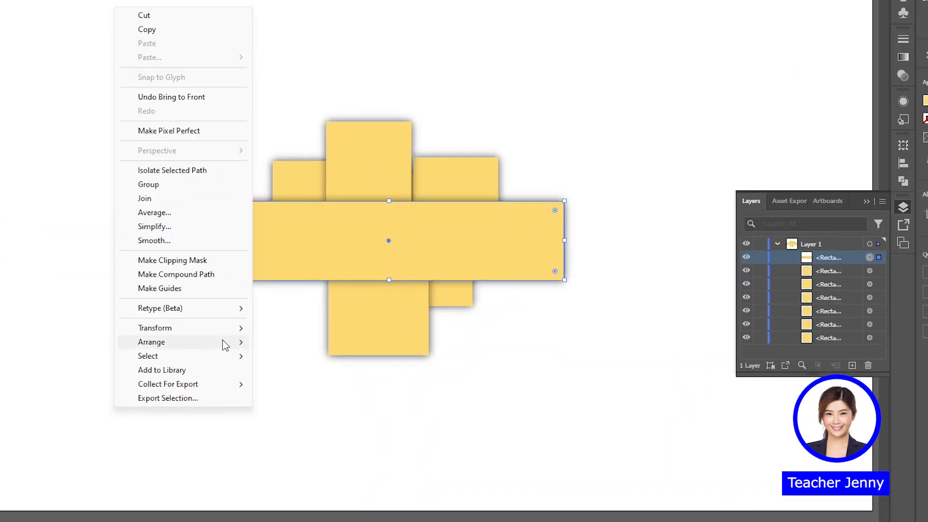
mouse_move(225, 345)
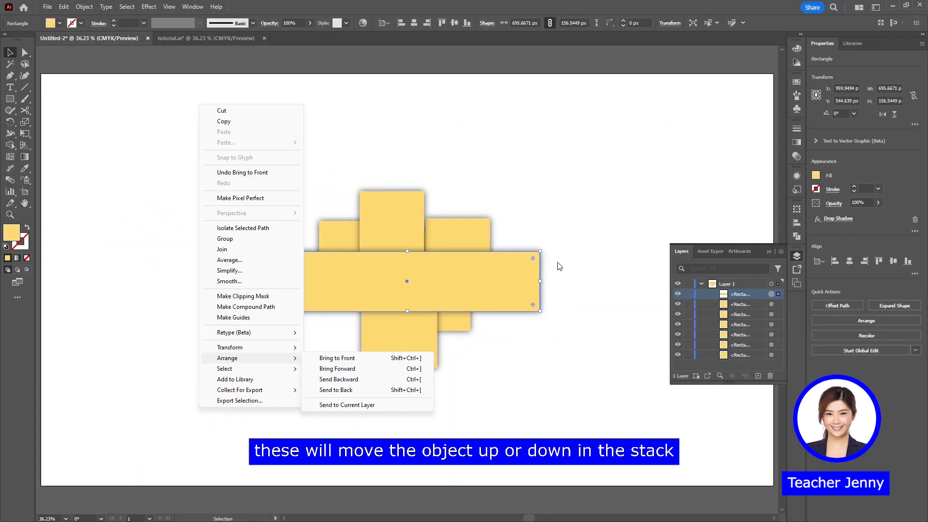
left_click(593, 206)
Select the wide rectangle and move it backward and forward through the stack one object at a time, finishing at the top
left_click(498, 283)
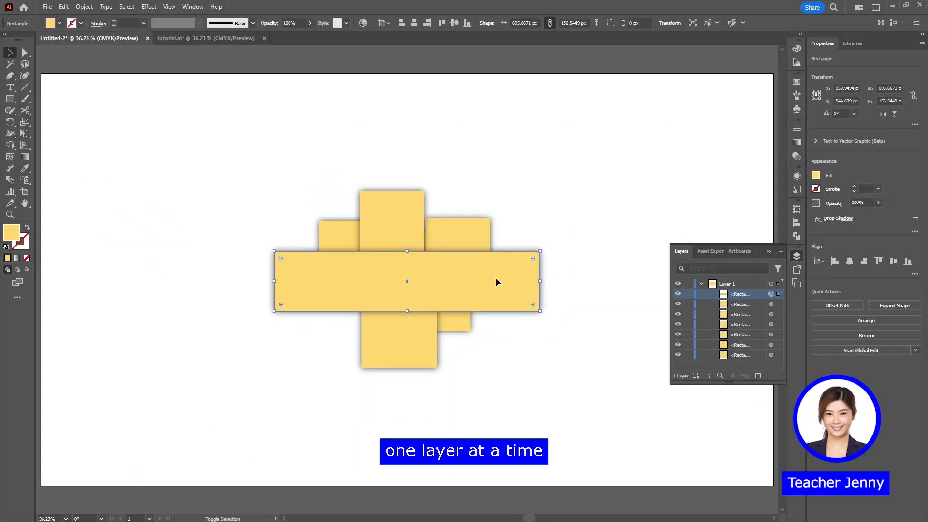
key("ctrl+bracketleft")
key("ctrl+bracketleft")
key("ctrl+bracketleft")
key("ctrl+bracketleft")
key("ctrl+bracketleft")
key("ctrl+bracketleft")
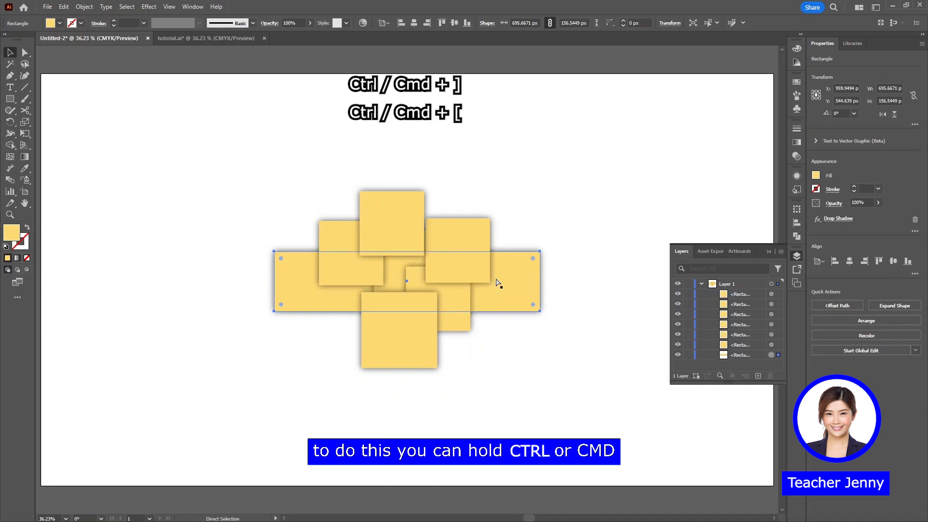
key("ctrl+bracketright")
key("ctrl+bracketright")
key("ctrl+bracketright")
key("ctrl+bracketright")
key("ctrl+bracketright")
key("ctrl+bracketright")
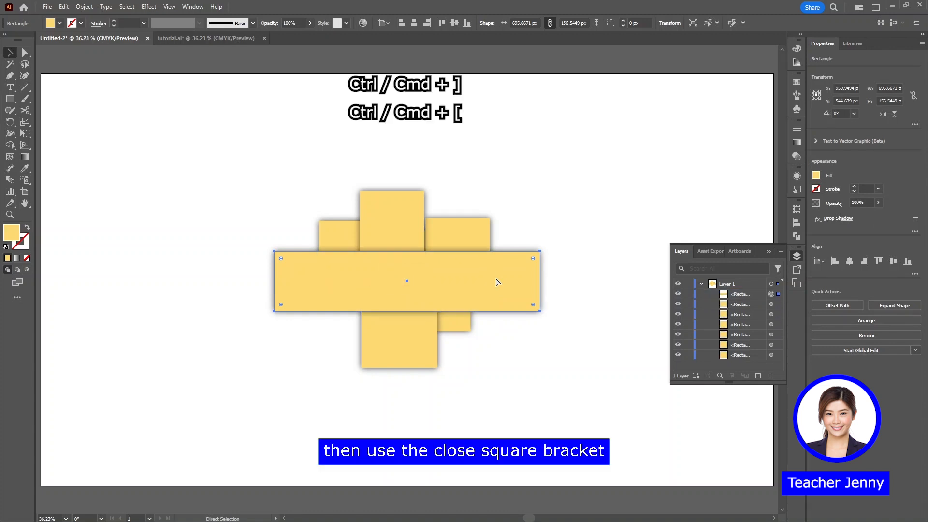
key("ctrl+bracketleft")
key("ctrl+bracketleft")
key("ctrl+bracketleft")
key("ctrl+bracketleft")
key("ctrl+bracketleft")
key("ctrl+bracketleft")
key("ctrl+bracketright")
key("ctrl+bracketright")
key("ctrl+bracketright")
key("ctrl+bracketright")
key("ctrl+bracketright")
key("ctrl+bracketright")
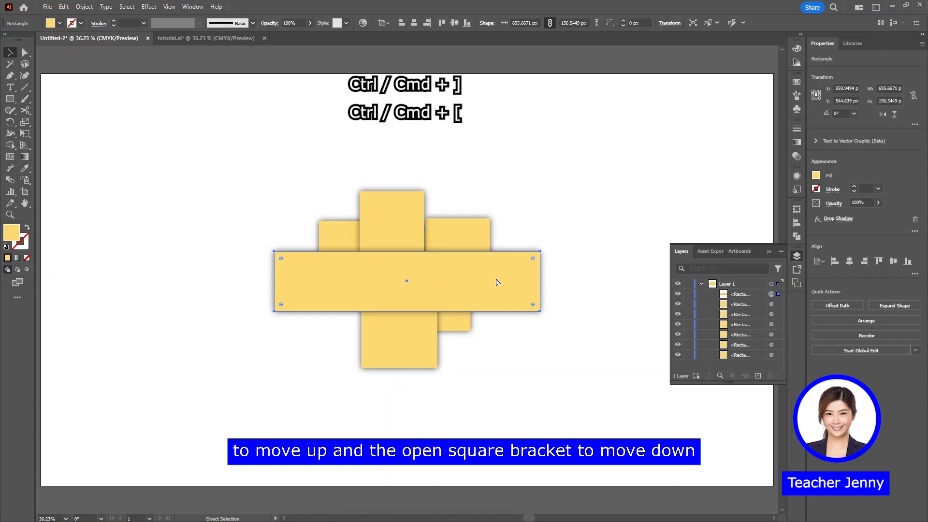
Alternate the wide rectangle between Send to Back and Bring to Front, finishing with it in front
key("ctrl+shift+bracketleft")
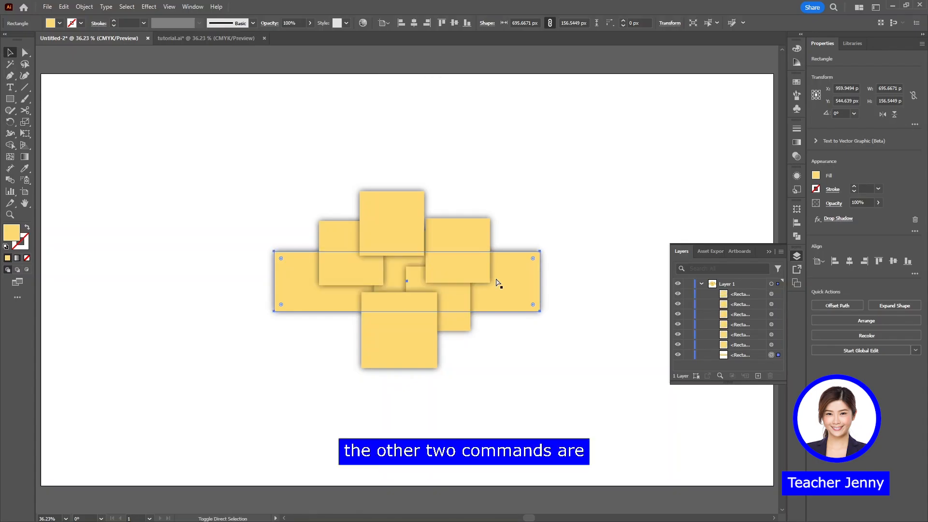
key("ctrl+shift+bracketright")
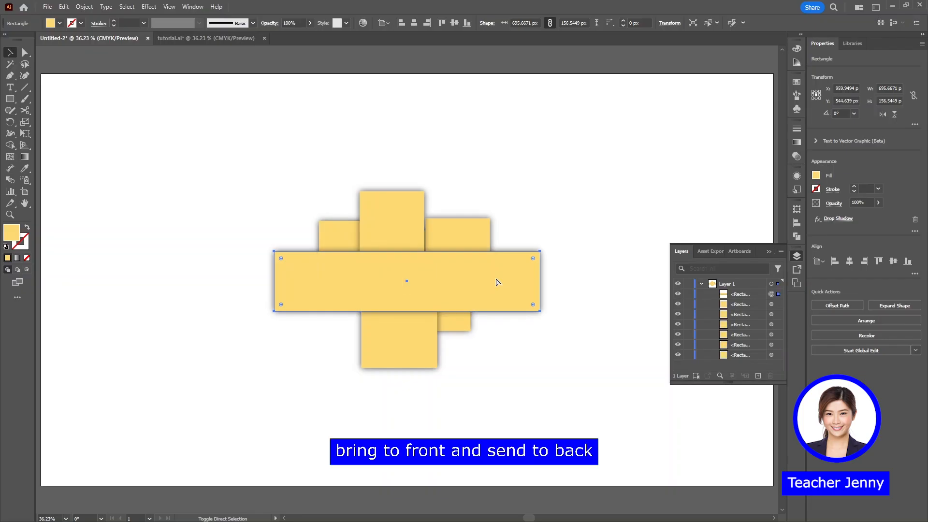
key("ctrl+shift+bracketleft")
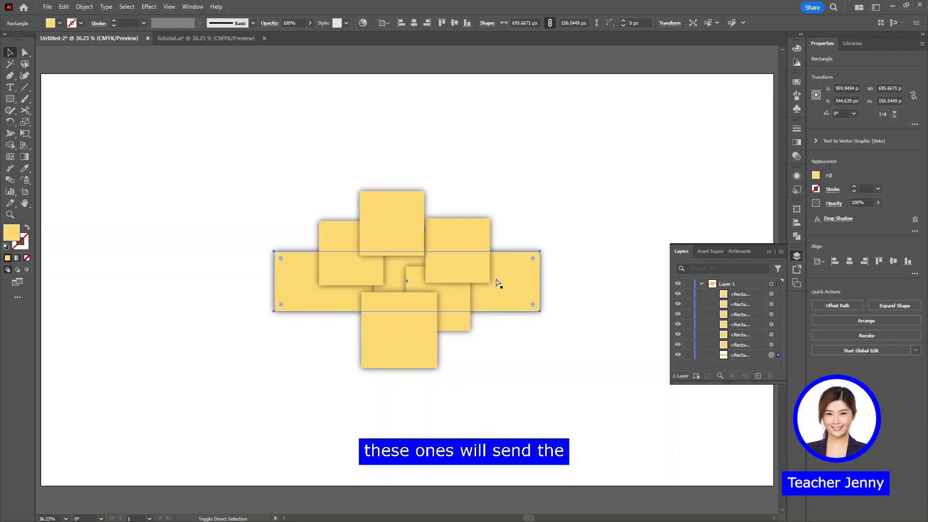
key("ctrl+shift+bracketright")
key("ctrl+shift+bracketleft")
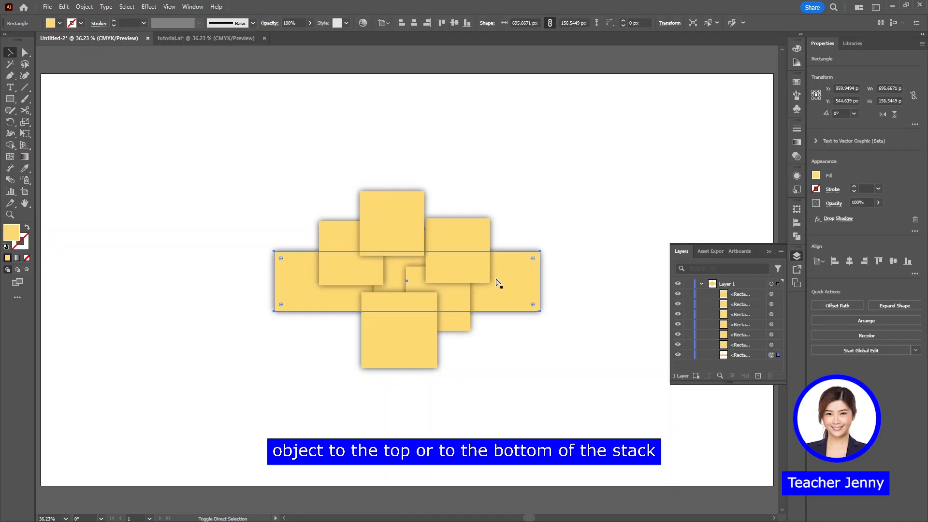
key("ctrl+shift+bracketright")
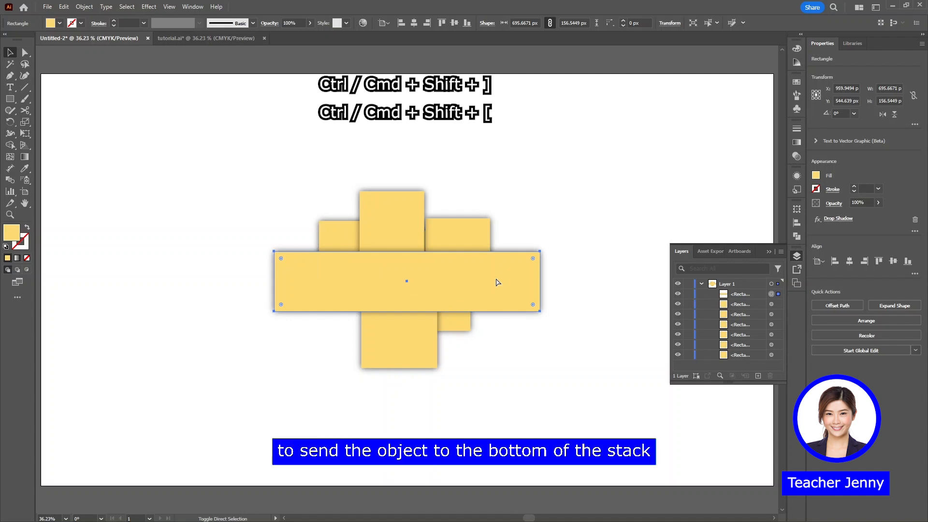
Deselect and reselect the wide rectangle, and examine its Arrange commands without applying any of them
left_click(189, 182)
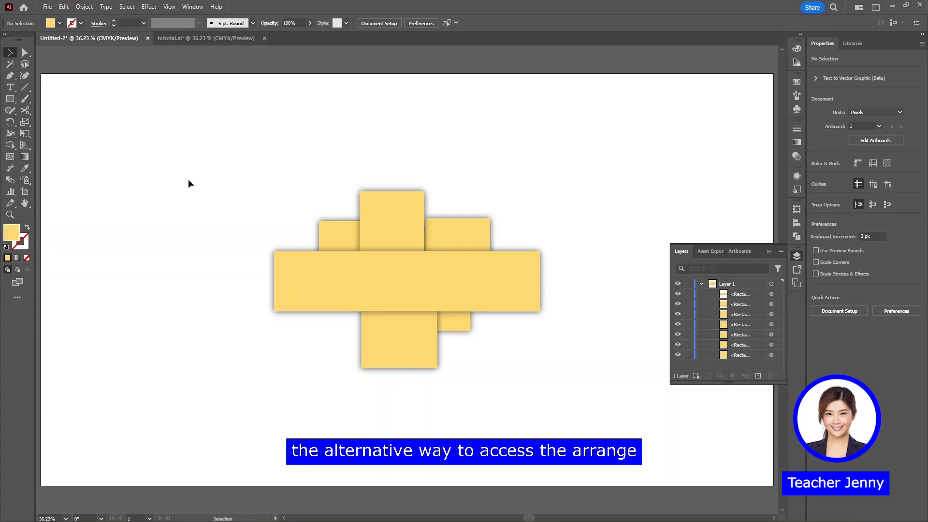
left_click(295, 267)
left_click(84, 6)
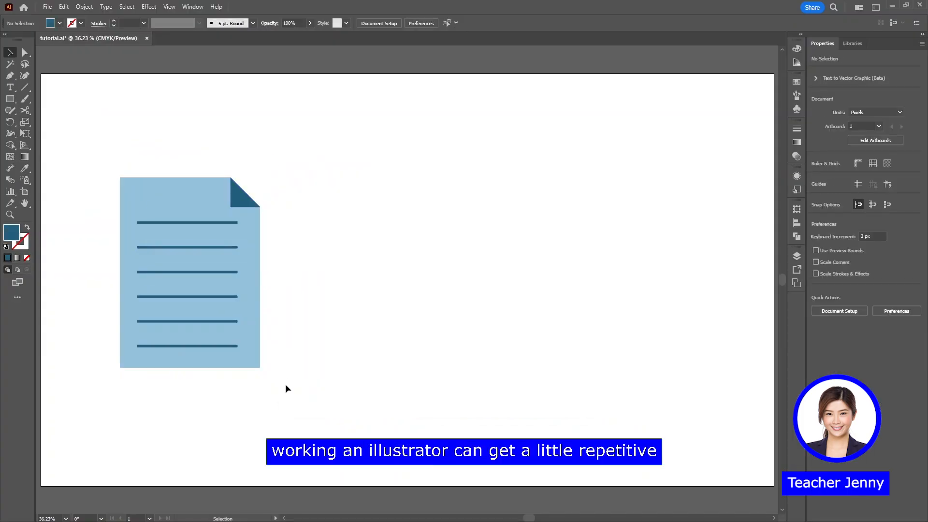
Select the document icon in tutorial.ai and duplicate it twice across the artboard, positioning each copy by eye
left_click_drag(285, 388, 118, 162)
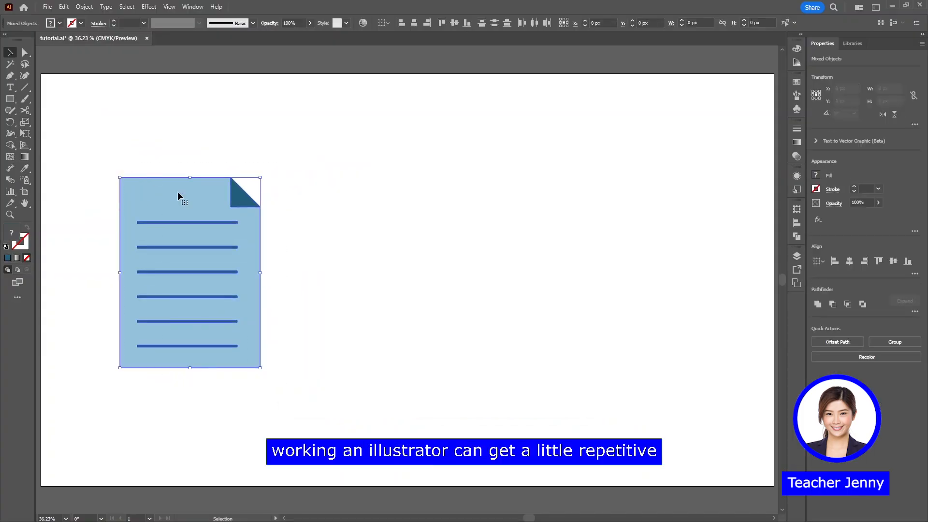
key("a")
key("ctrl+v")
left_click_drag(389, 290, 614, 278)
key("ctrl+v")
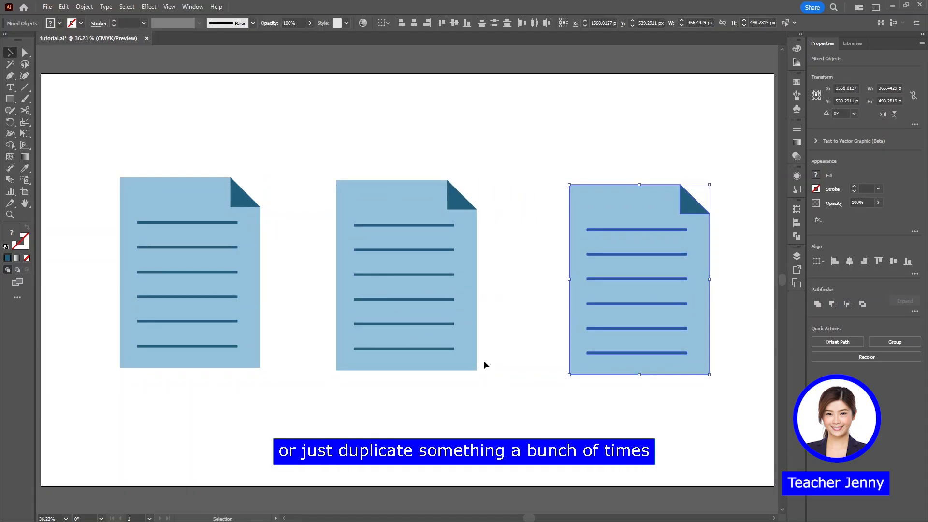
left_click(527, 411)
Undo both freehand copies of the document icon
key("ctrl+z")
key("ctrl+z")
key("ctrl+z")
key("ctrl+z")
key("ctrl+z")
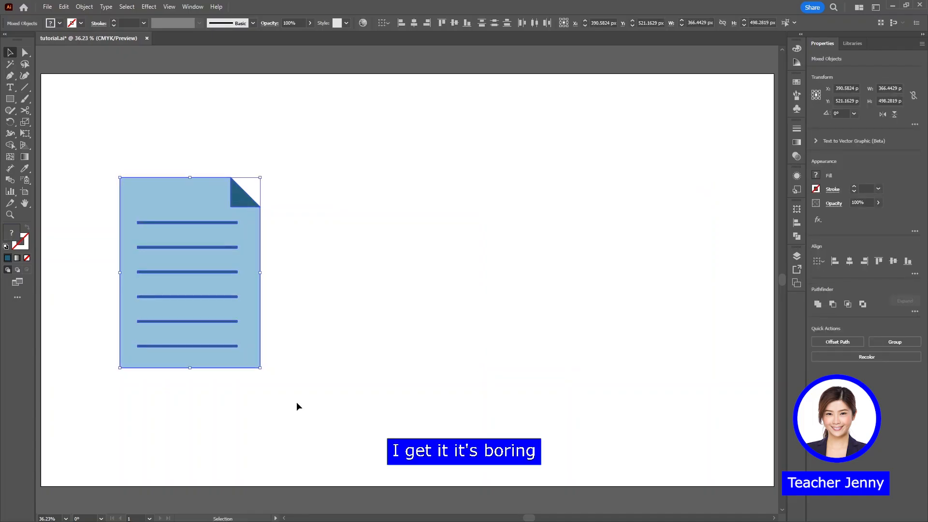
Duplicate the document icon horizontally about 585 px to its right and repeat the duplication once with Transform Again
left_click_drag(170, 199, 393, 221)
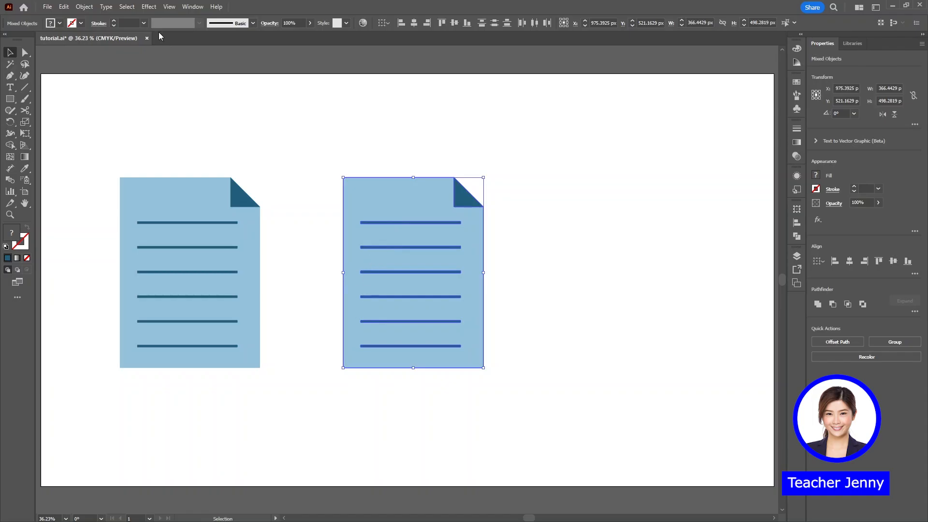
left_click(88, 8)
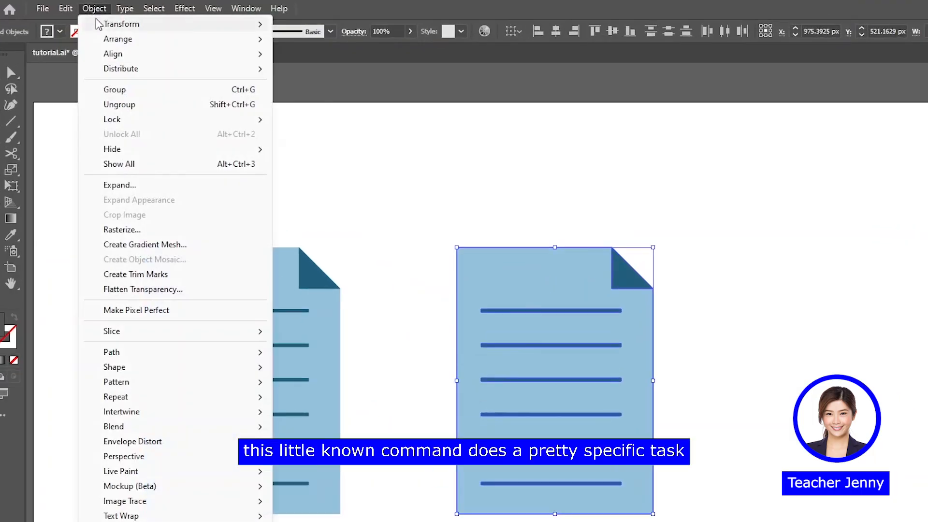
mouse_move(219, 28)
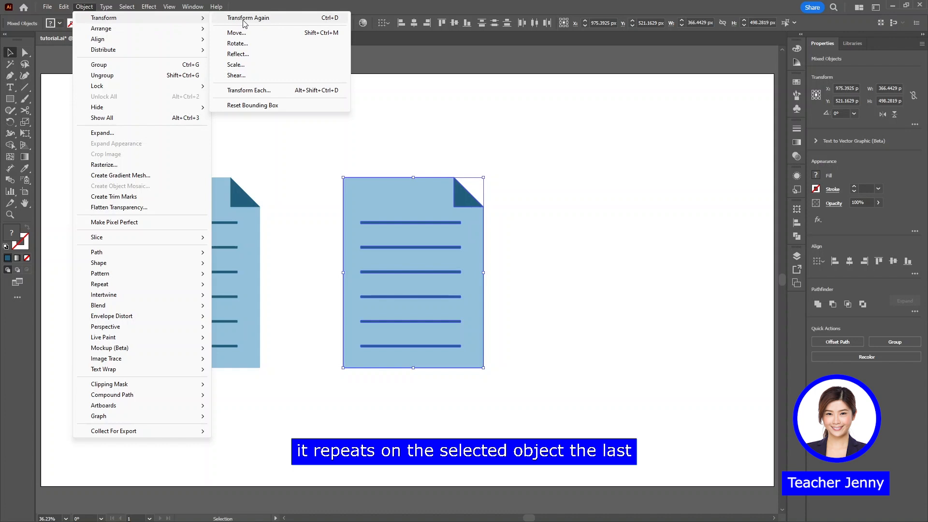
left_click(318, 28)
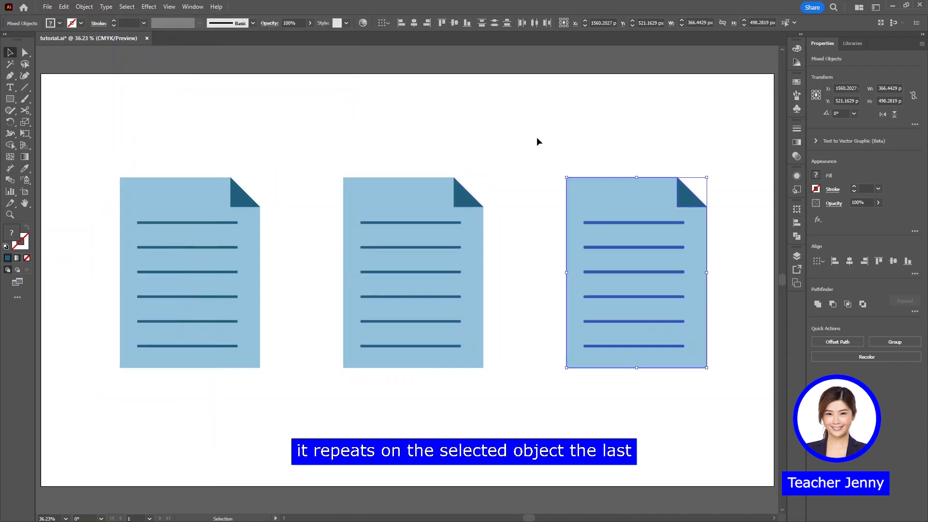
left_click(487, 312)
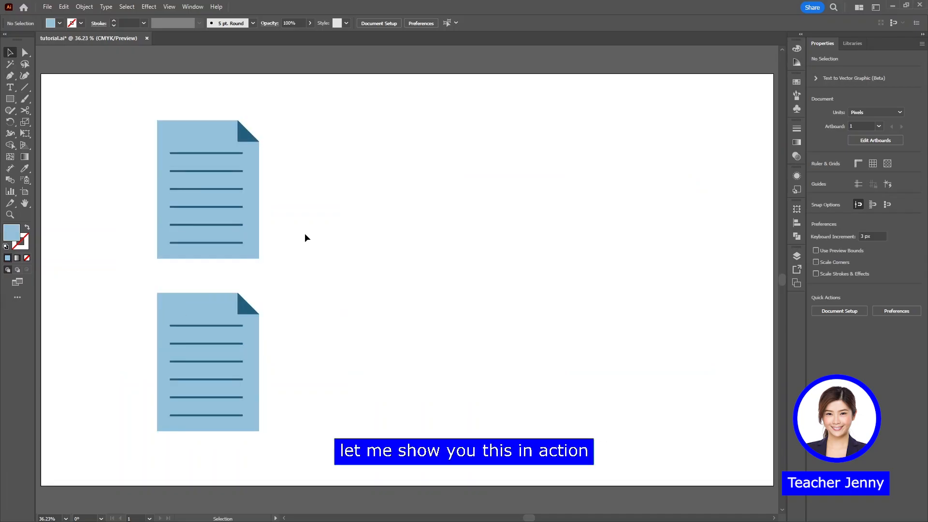
Move the upper document icon about 95 px horizontally to its right and repeat the move once with Transform Again
left_click(223, 204)
left_click_drag(219, 204, 256, 195)
key("a")
key("ctrl+d")
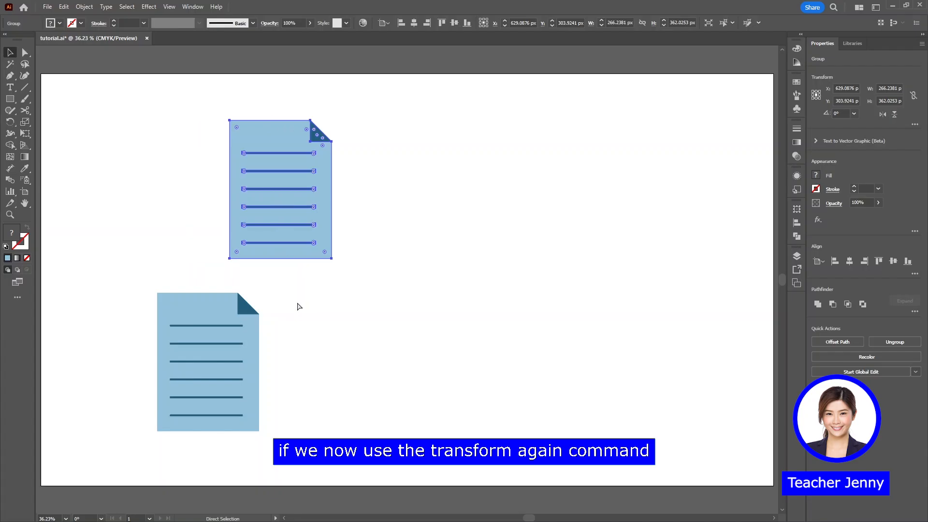
key("v")
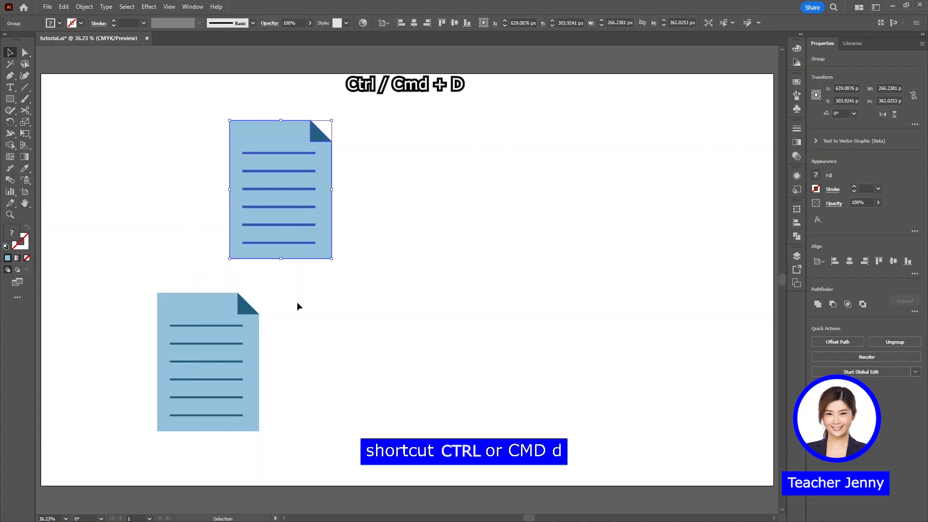
Repeat the upper document icon's move five more times with Transform Again
key("a")
key("ctrl+d")
key("v")
key("a")
key("ctrl+d")
key("v")
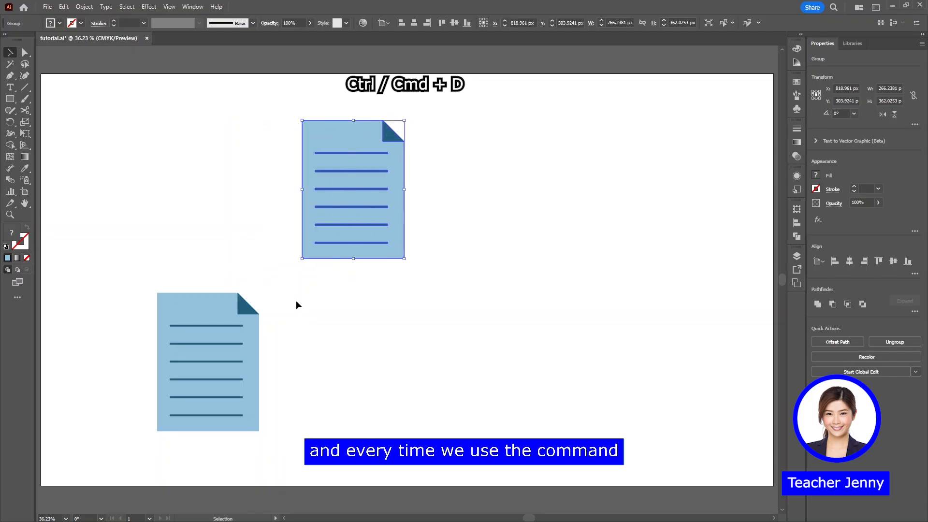
key("a")
key("ctrl+d")
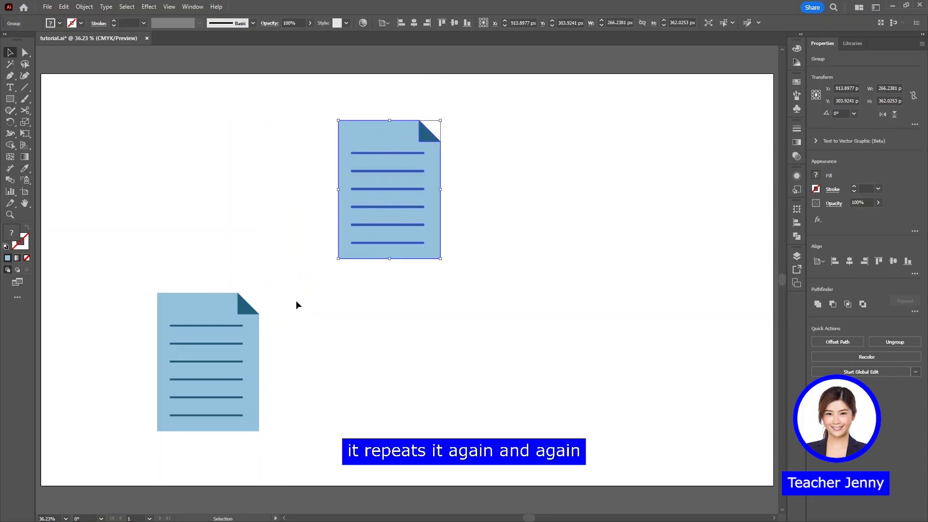
key("ctrl+d")
key("v")
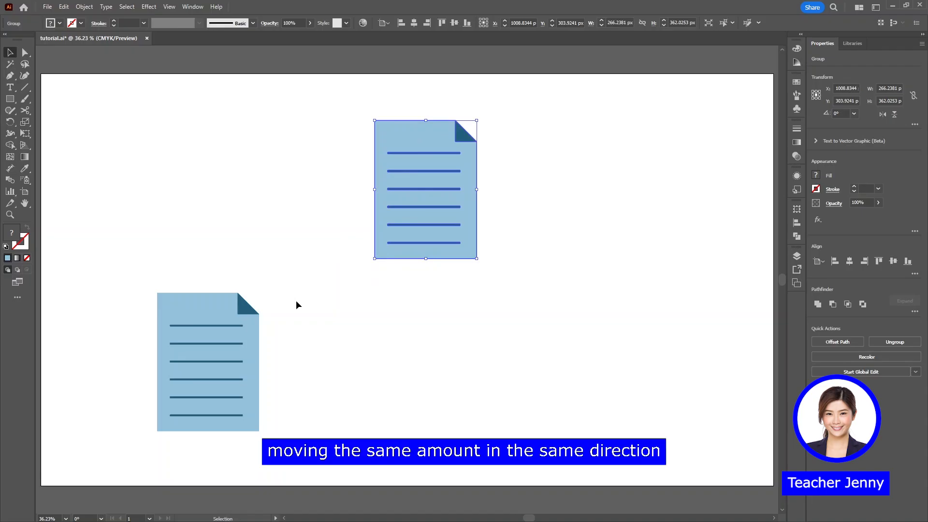
key("a")
key("ctrl+d")
key("v")
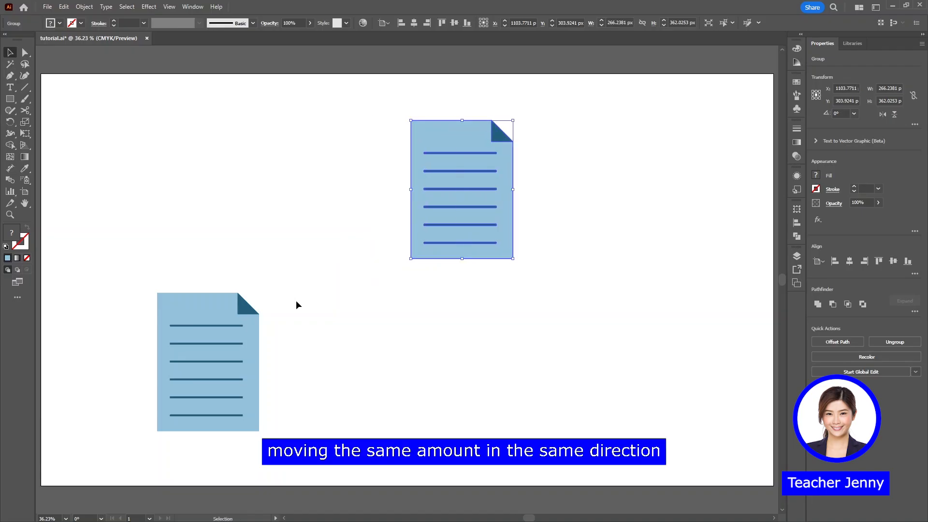
Select the lower document icon and apply the same horizontal move to it repeatedly with Transform Again
left_click(235, 335)
key("a")
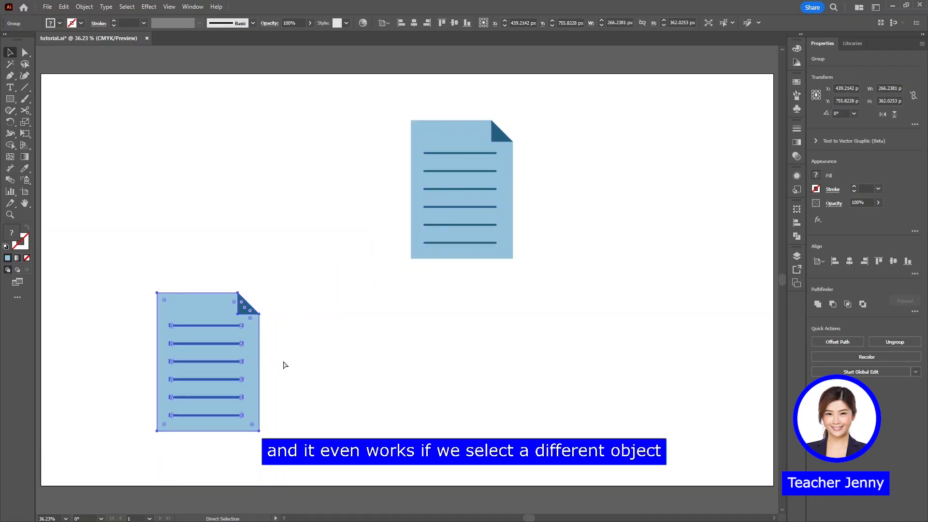
key("ctrl+d")
key("v")
key("a")
key("ctrl+d")
key("v")
key("a")
key("v")
key("ctrl+d")
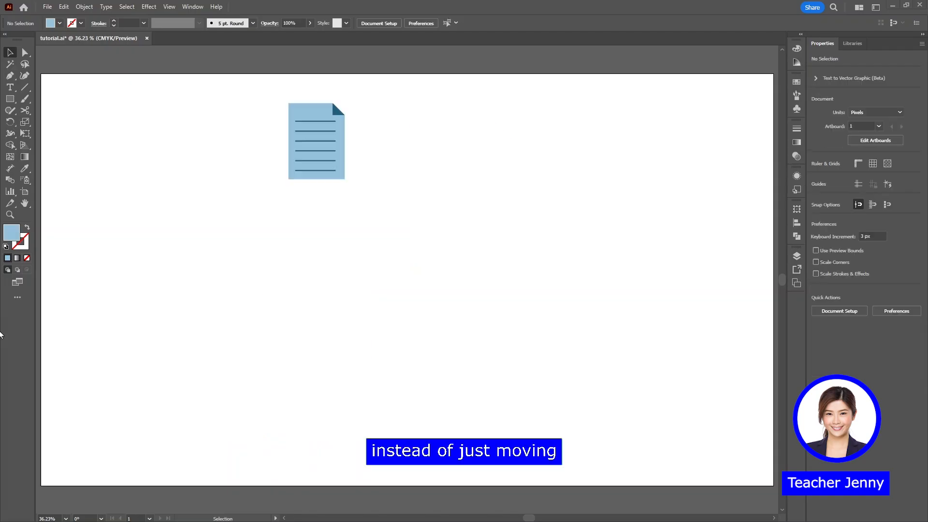
Duplicate the small document icon about 208 px to its right and apply Transform Again twice to form a row of four
left_click(327, 147)
left_click_drag(326, 149, 405, 142)
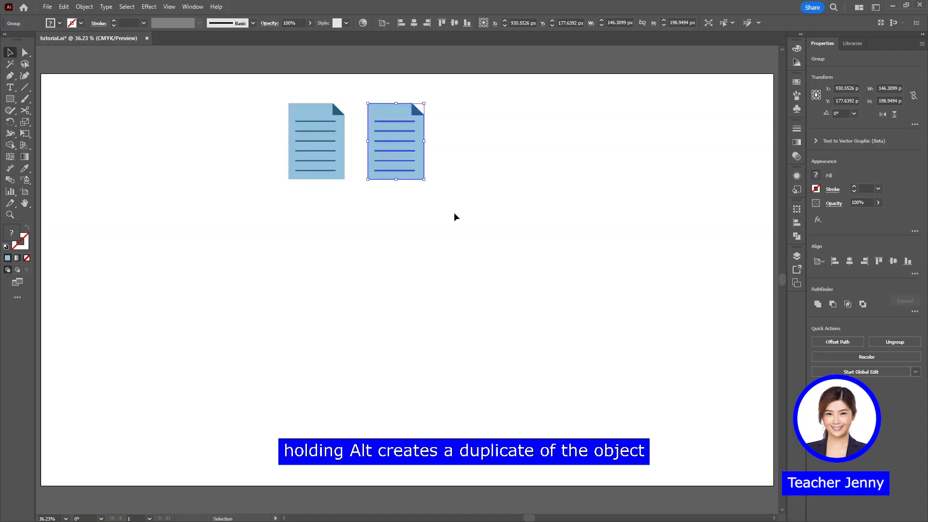
key("ctrl")
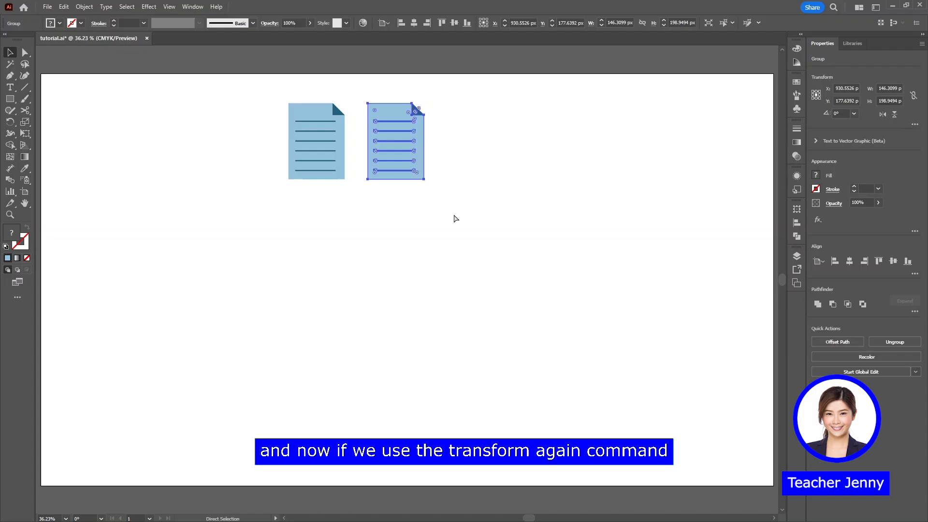
key("ctrl+d")
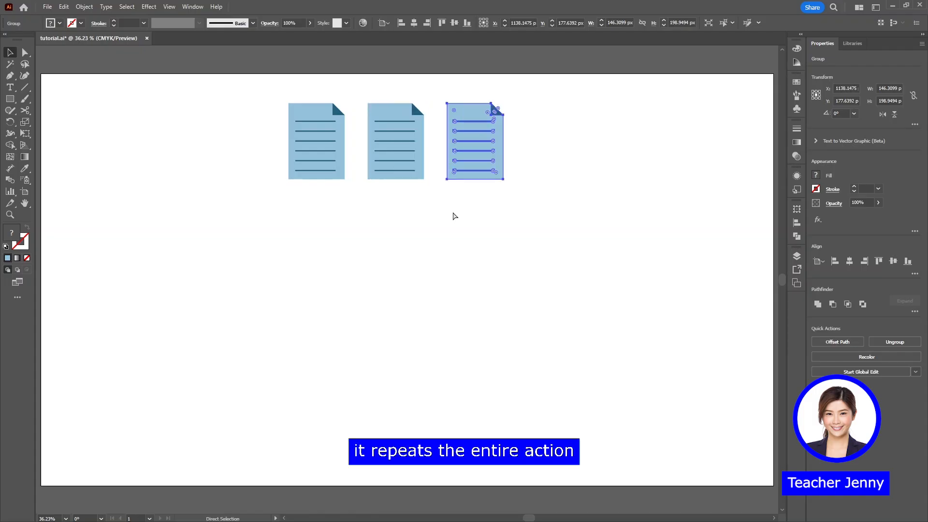
key("ctrl+d")
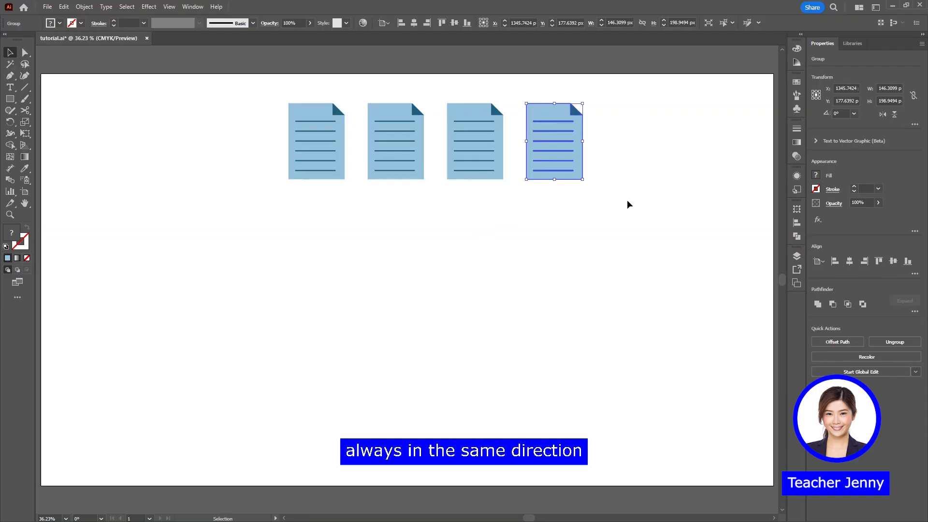
Select the whole row of icons, duplicate it about 248 px downward, and apply Transform Again twice to complete four rows
left_click_drag(609, 188, 280, 104)
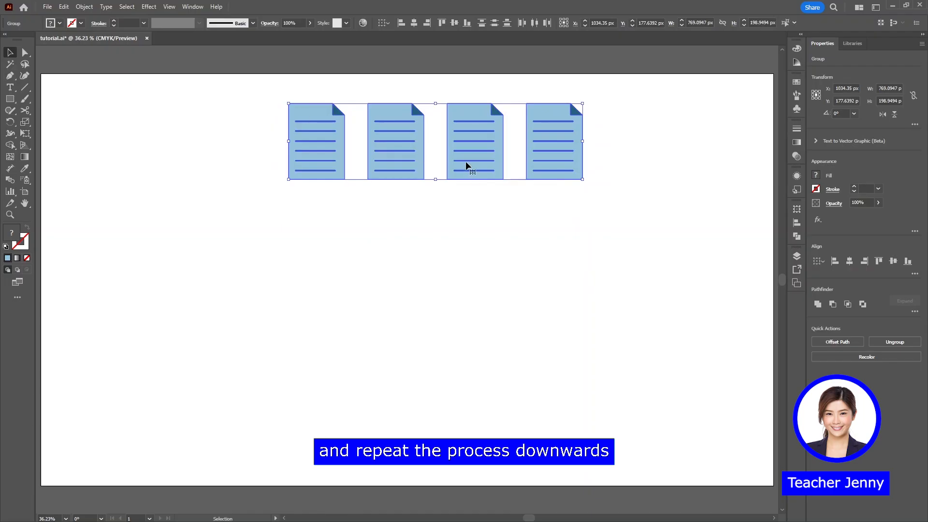
left_click_drag(467, 166, 460, 253)
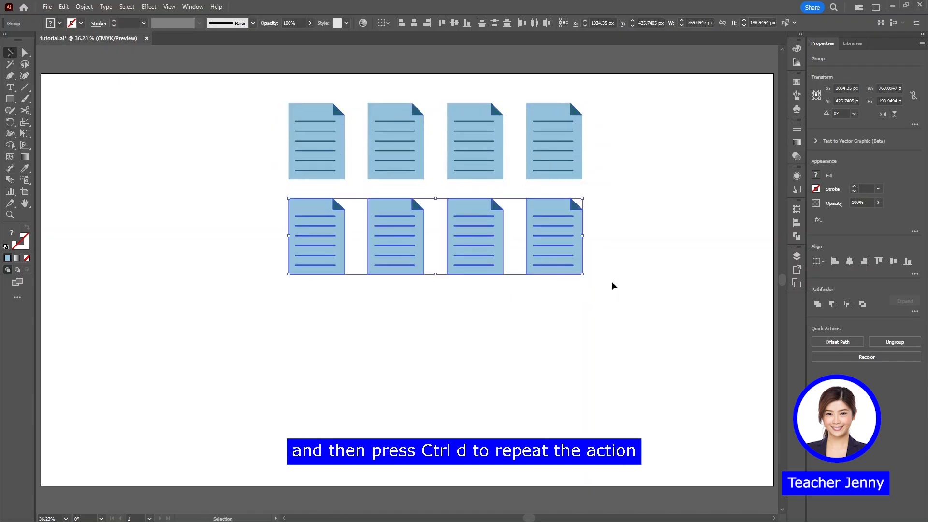
key("ctrl+d")
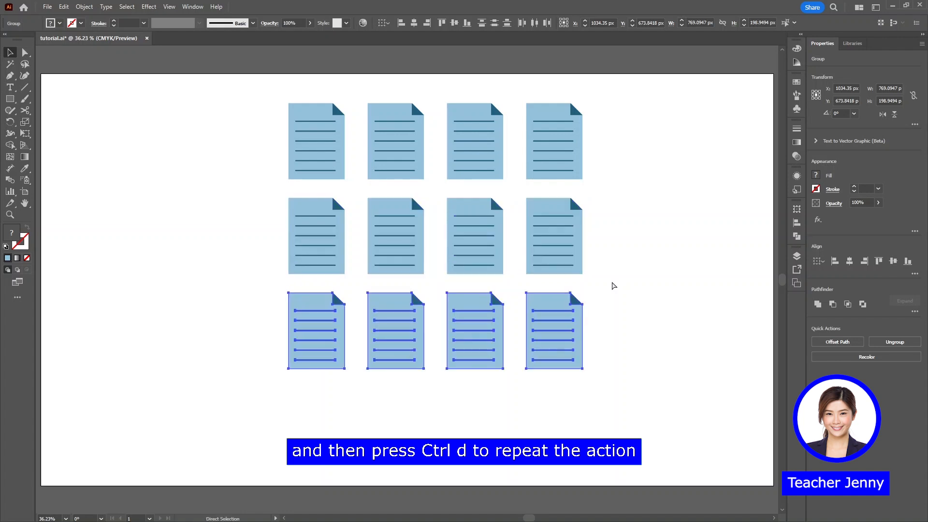
key("ctrl+d")
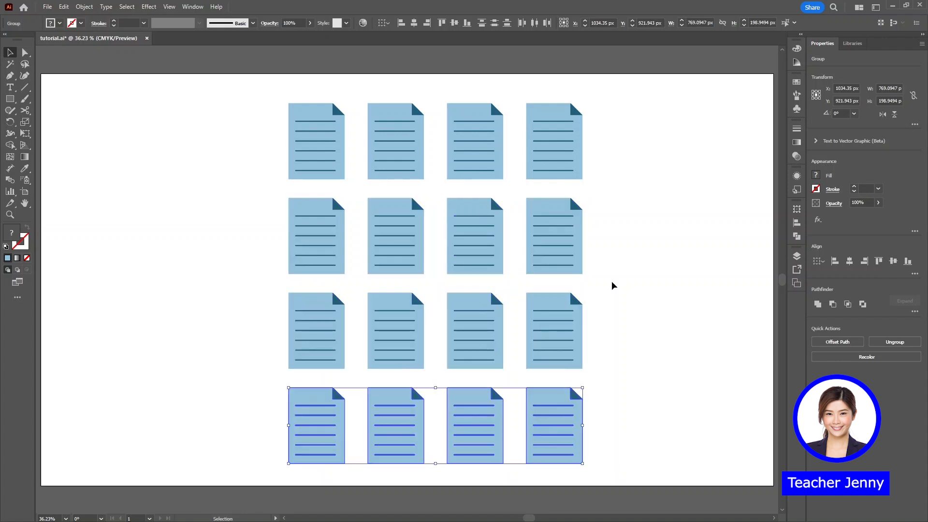
left_click(635, 271)
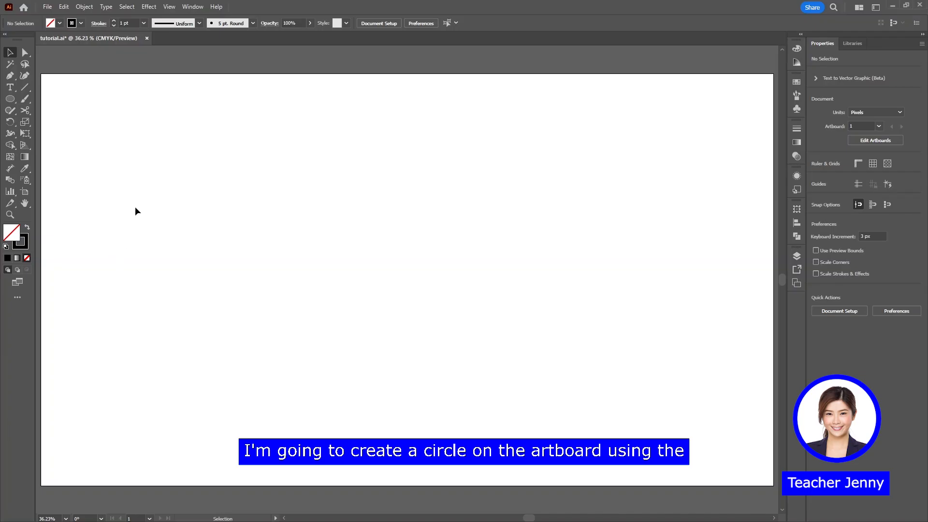
Draw an unfilled circle about 396 px across and create a copy rotated 20° about its rightmost anchor point
key("l")
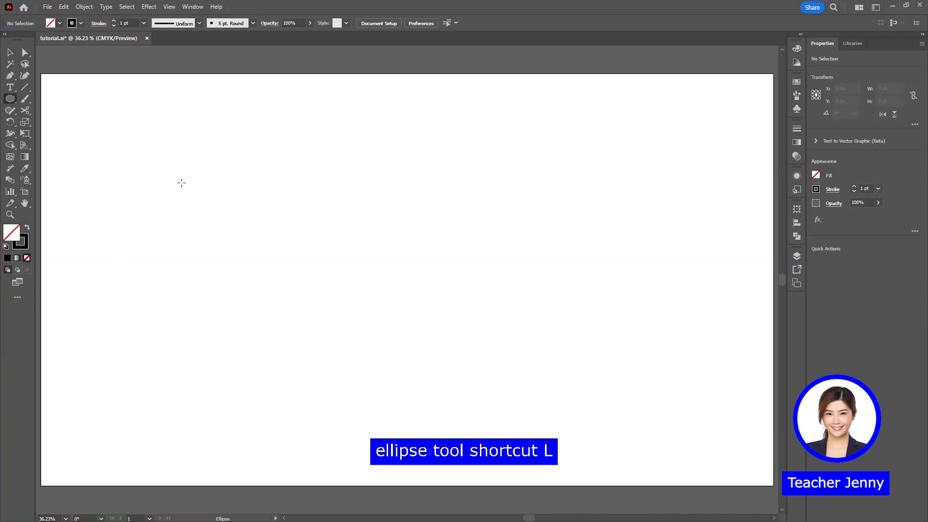
left_click_drag(191, 184, 342, 318)
key("r")
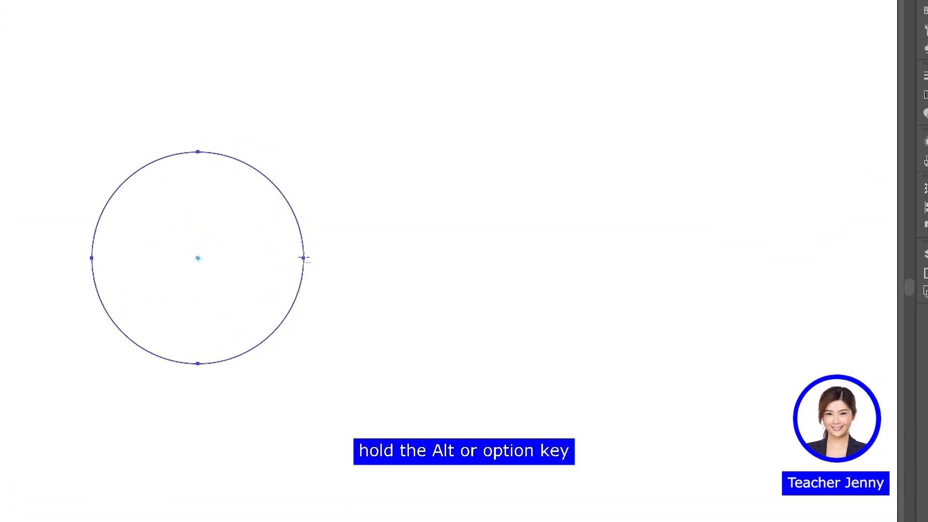
left_click(303, 258, "alt")
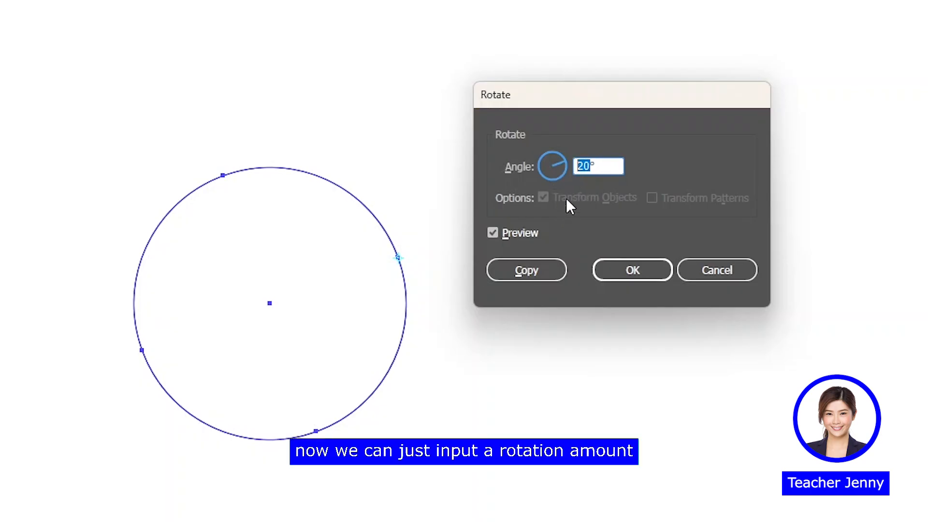
type("20")
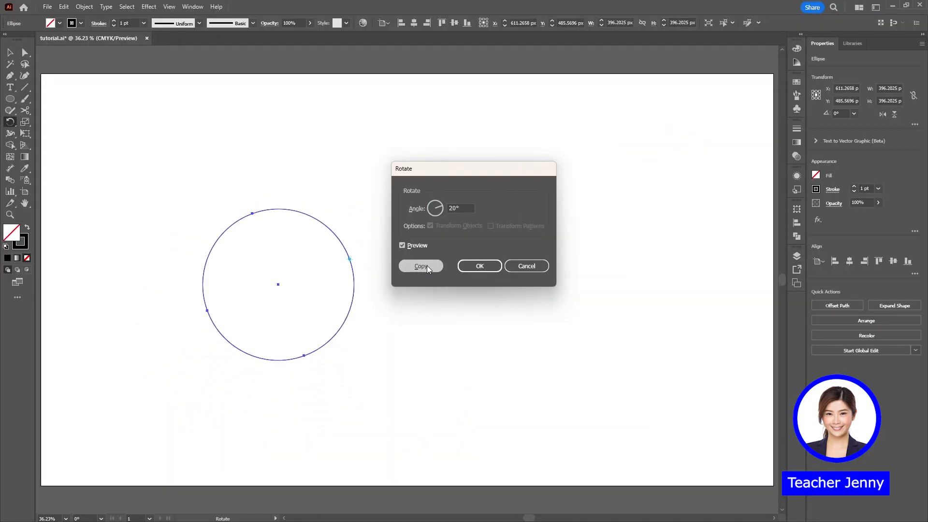
left_click(530, 269)
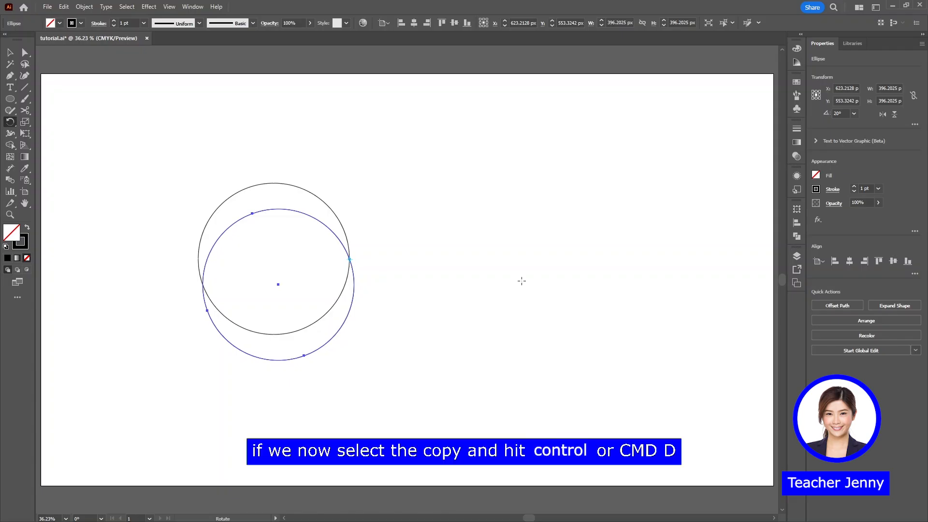
Repeat the 20° rotated circle copy with Transform Again until the circles complete a full ring around the shared anchor point, and deselect
key("ctrl")
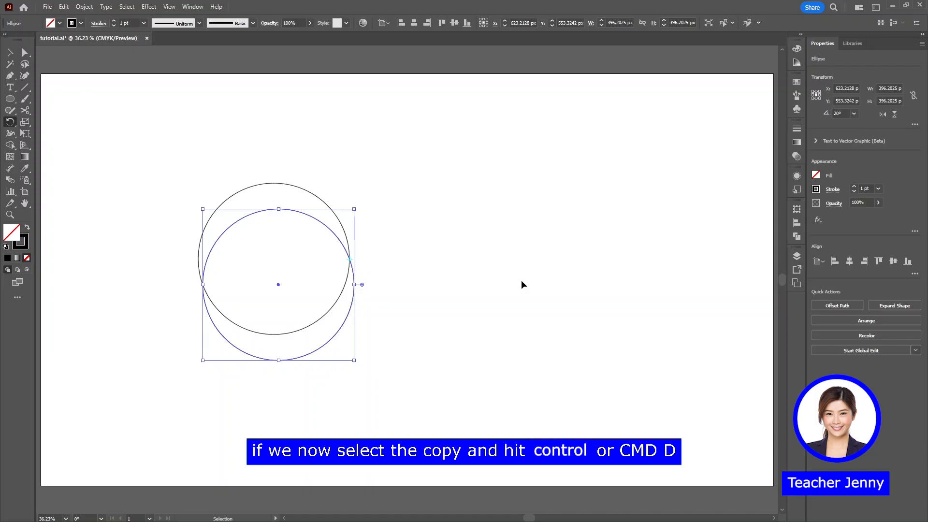
key("ctrl+d")
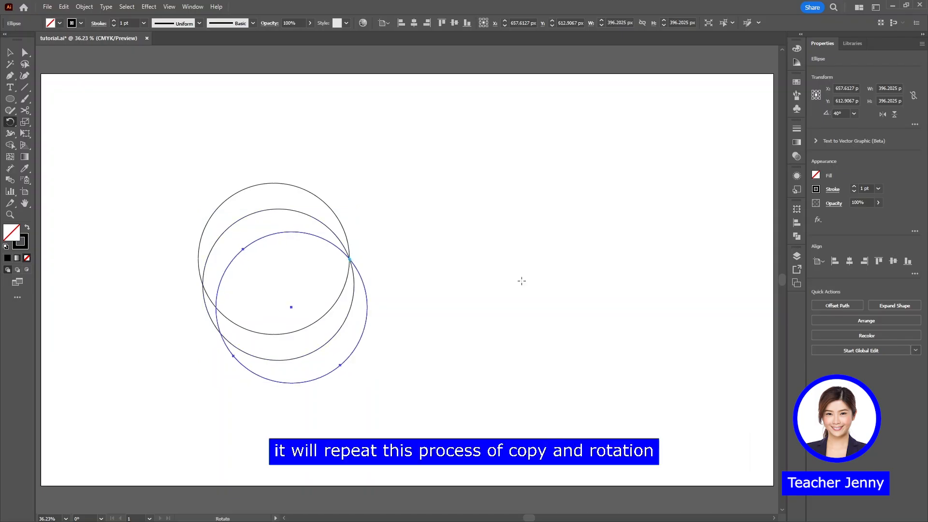
key("ctrl+d")
key("ctrl+d")
key("ctrl+d")
key("ctrl+d")
key("ctrl+d")
key("ctrl+d")
key("ctrl+d")
key("ctrl+d")
key("ctrl+d")
key("ctrl+d")
key("ctrl+d")
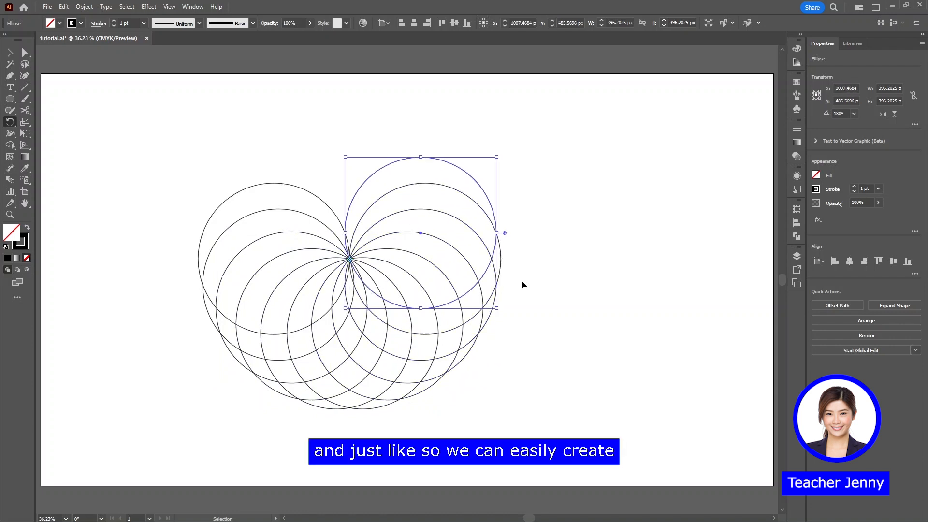
key("ctrl+d")
key("ctrl+d")
key("ctrl+d")
key("ctrl+d")
key("ctrl+d")
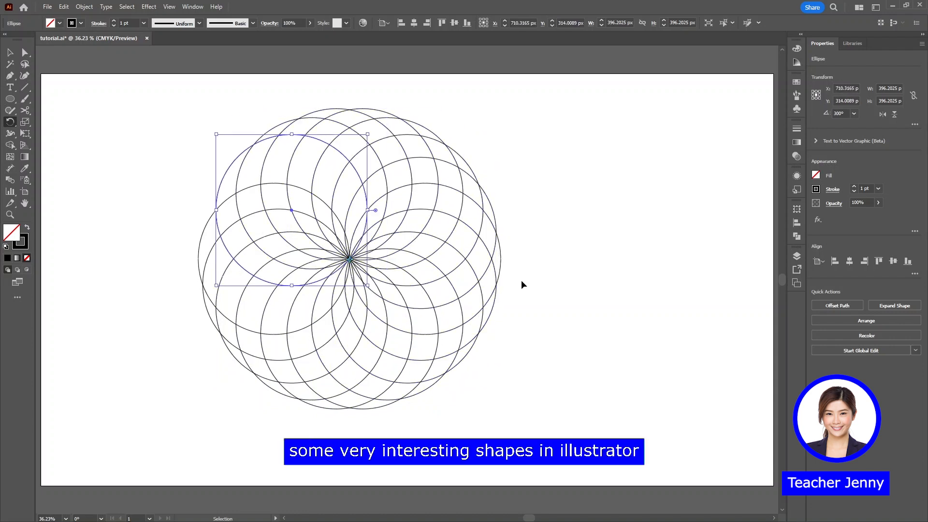
key("ctrl+d")
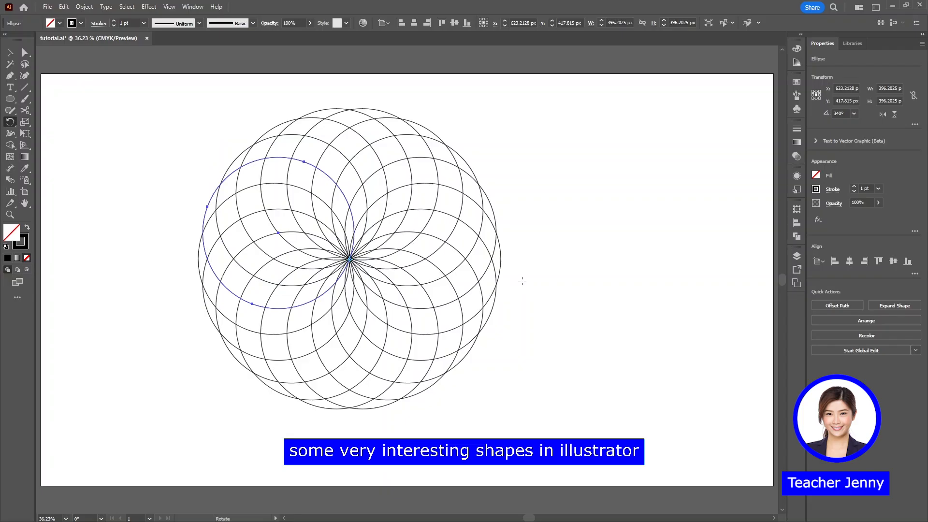
key("v")
left_click(577, 293)
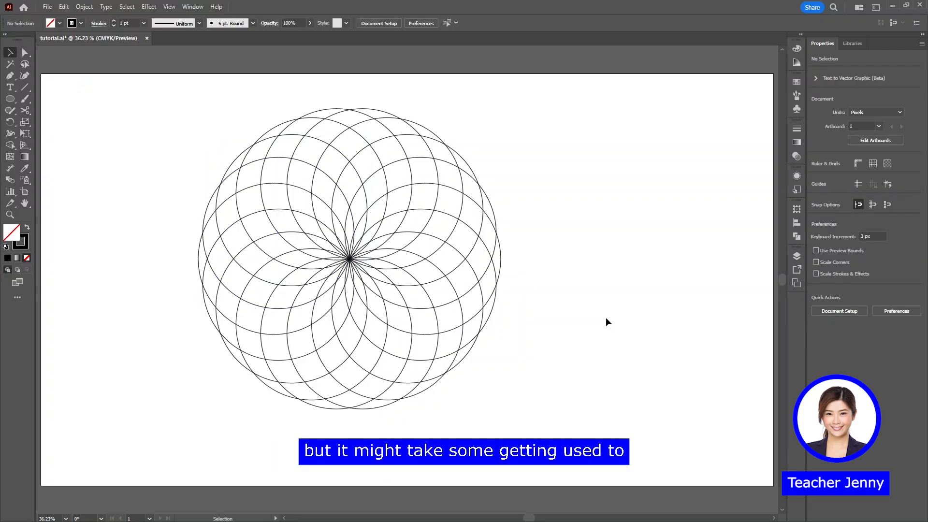
Select two neighbouring circles of the rosette and locate the Transform Again command among the object transform commands
left_click(217, 197)
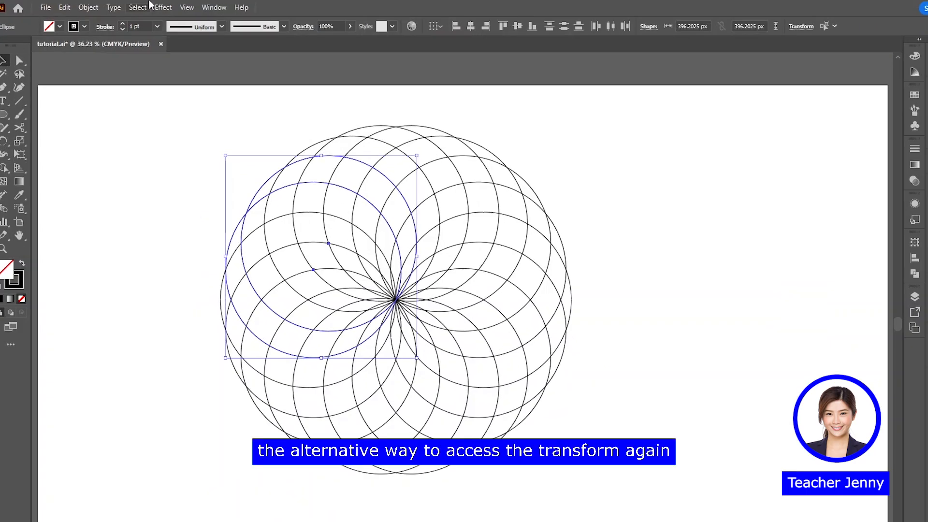
left_click(88, 13)
mouse_move(121, 25)
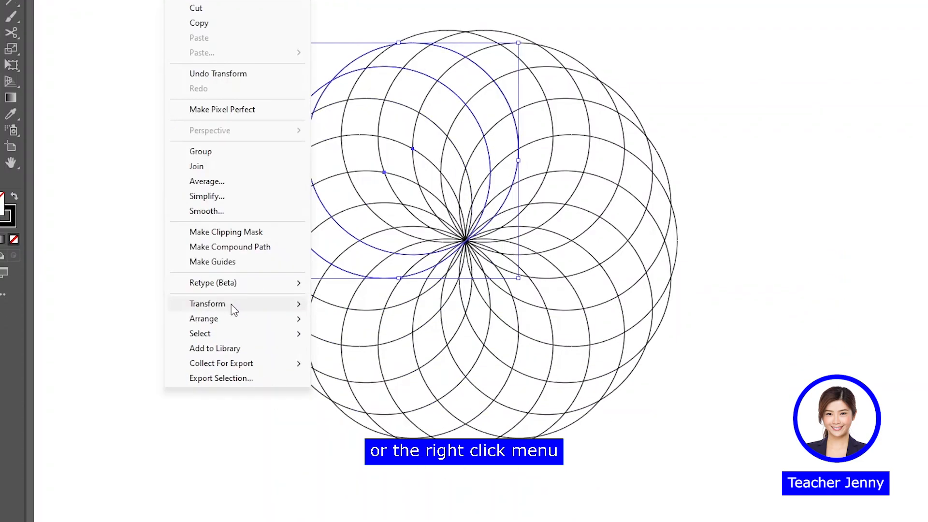
mouse_move(230, 306)
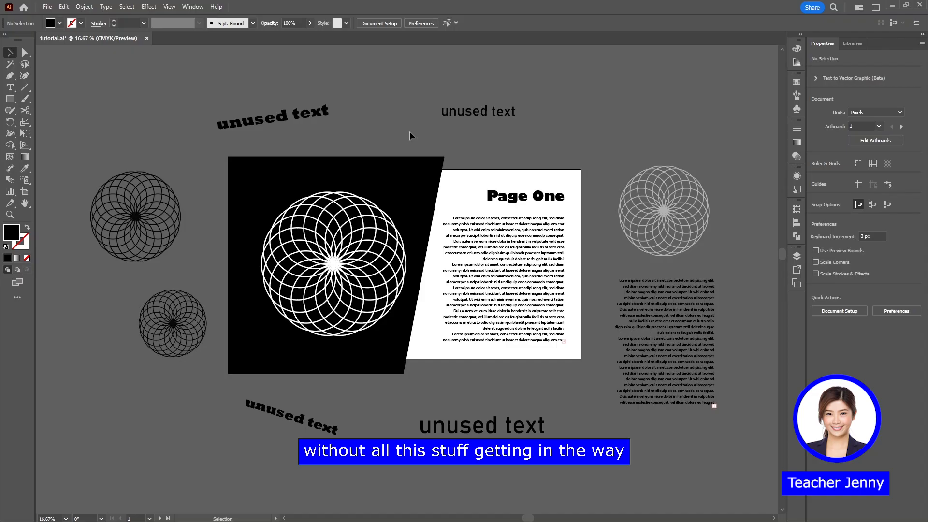
Preview the Page One artboard in Trim View and return to the normal preview
left_click(169, 6)
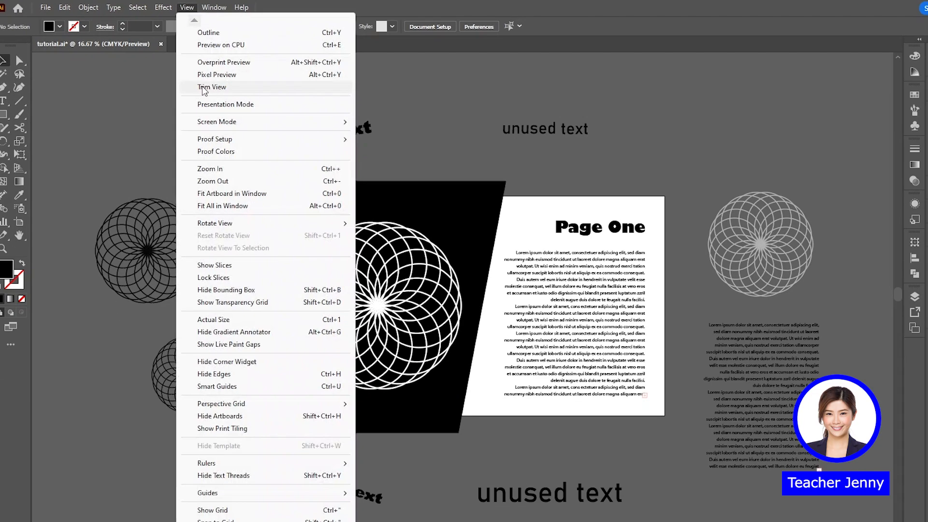
left_click(237, 104)
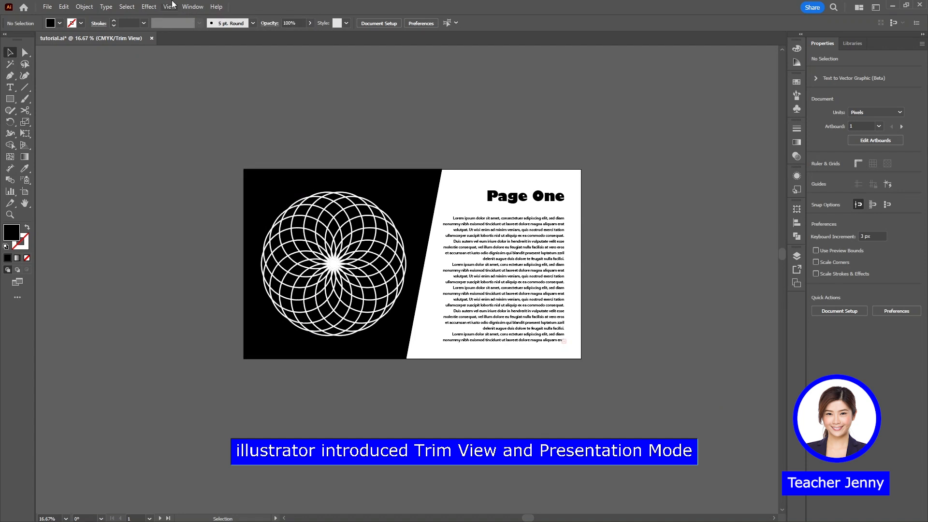
left_click(173, 8)
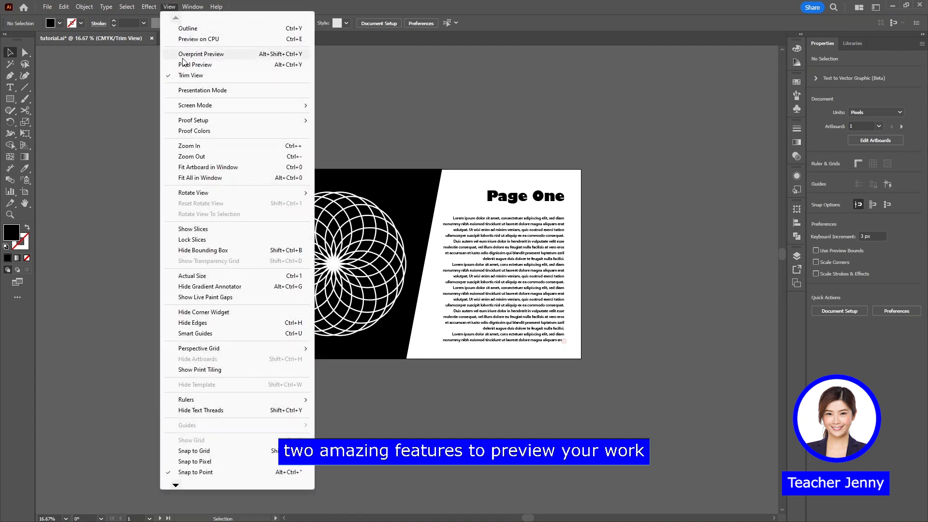
left_click(185, 77)
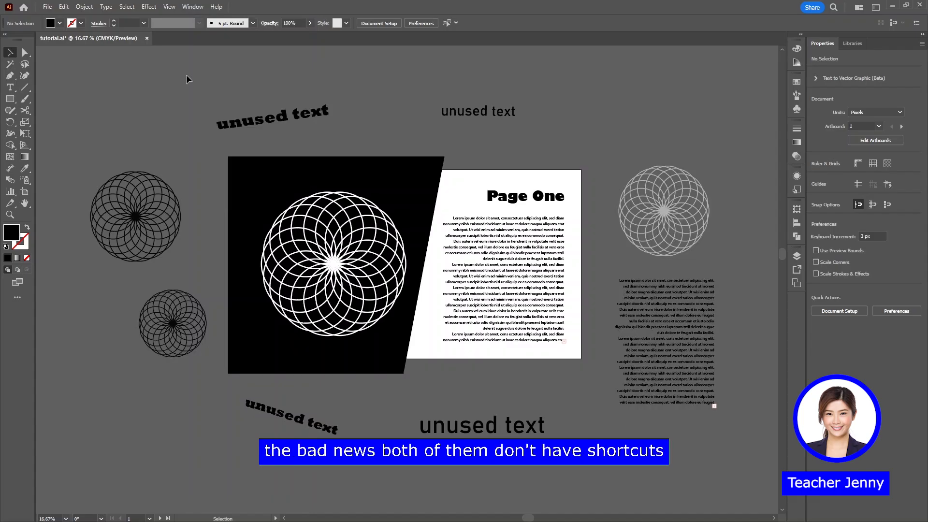
Assign F11 to Trim View and F12 to Presentation Mode in the Tutorial keyboard shortcut set, overwriting the saved set
left_click(66, 7)
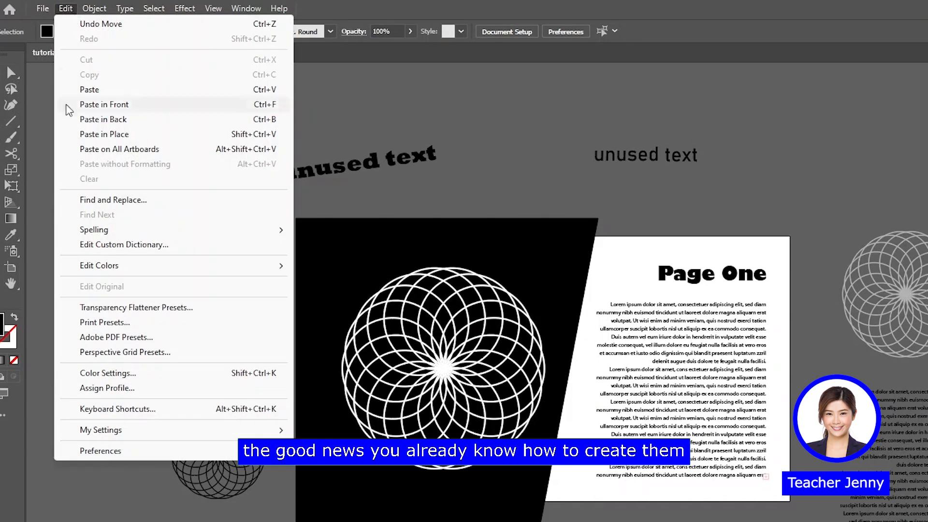
left_click(125, 409)
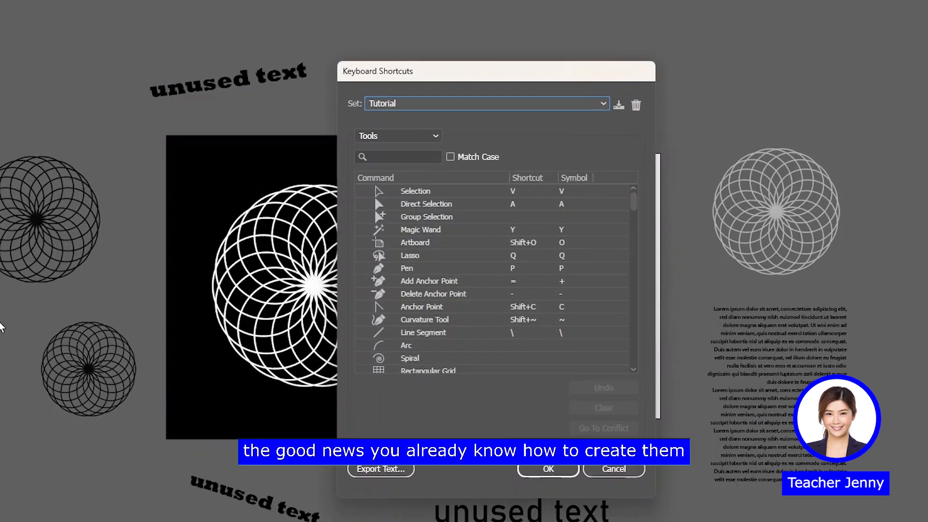
left_click(351, 118)
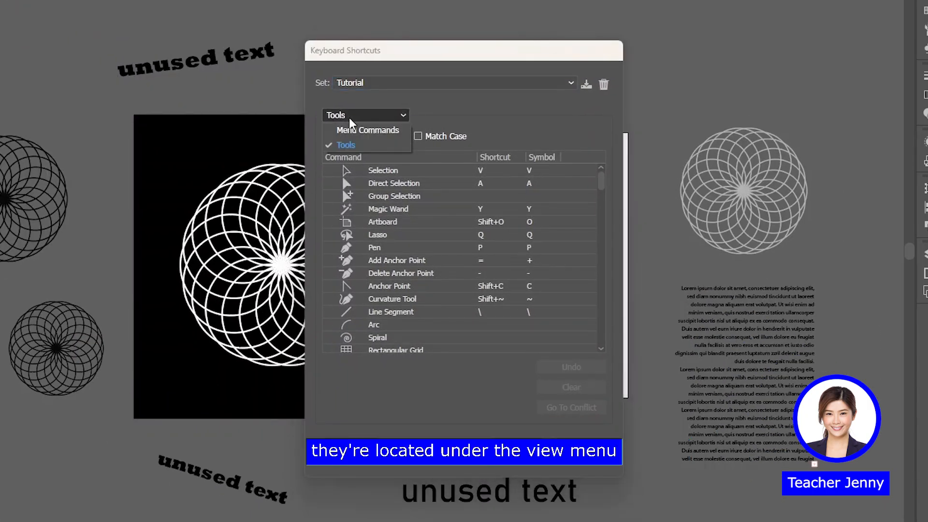
left_click(353, 130)
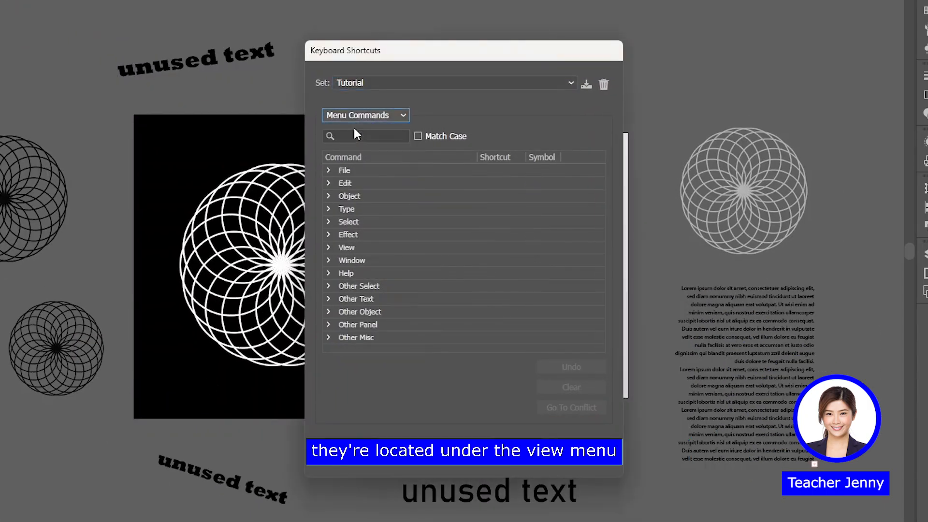
left_click(328, 246)
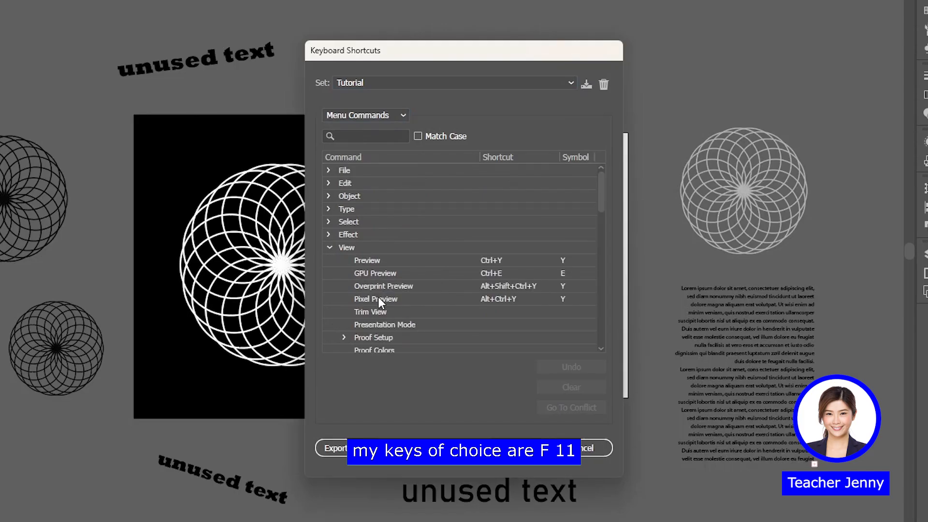
left_click(390, 314)
key("F11")
left_click(494, 322)
key("F12")
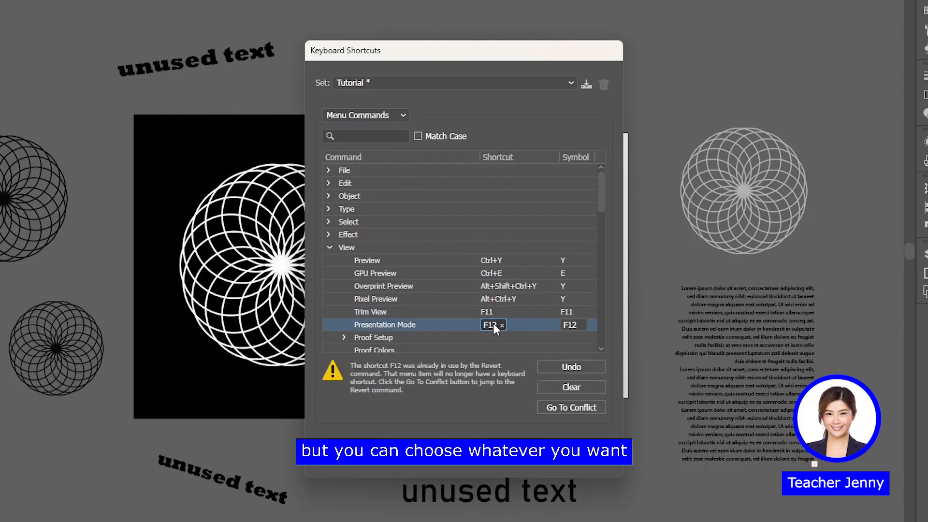
left_click(532, 450)
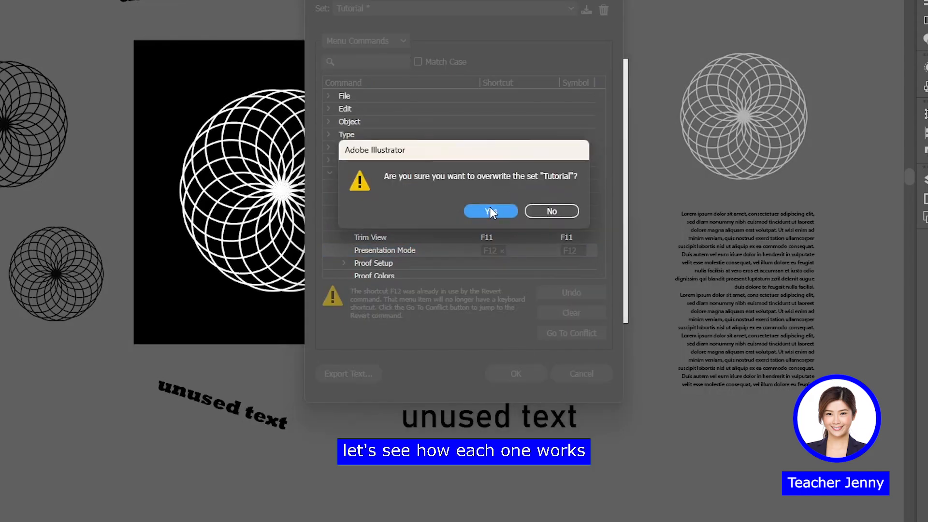
left_click(490, 212)
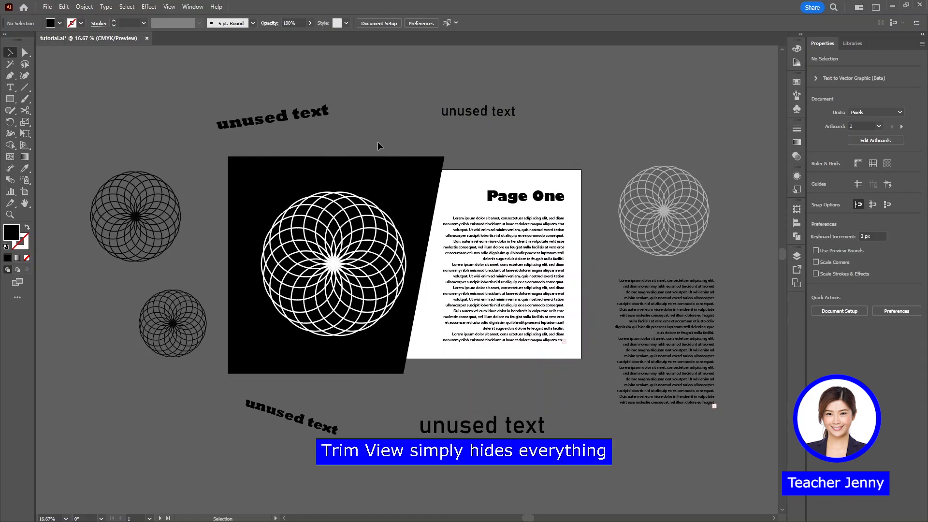
Turn on Trim View, select the hidden rosette and text block beside the Page One artboard, and deselect them
key("F11")
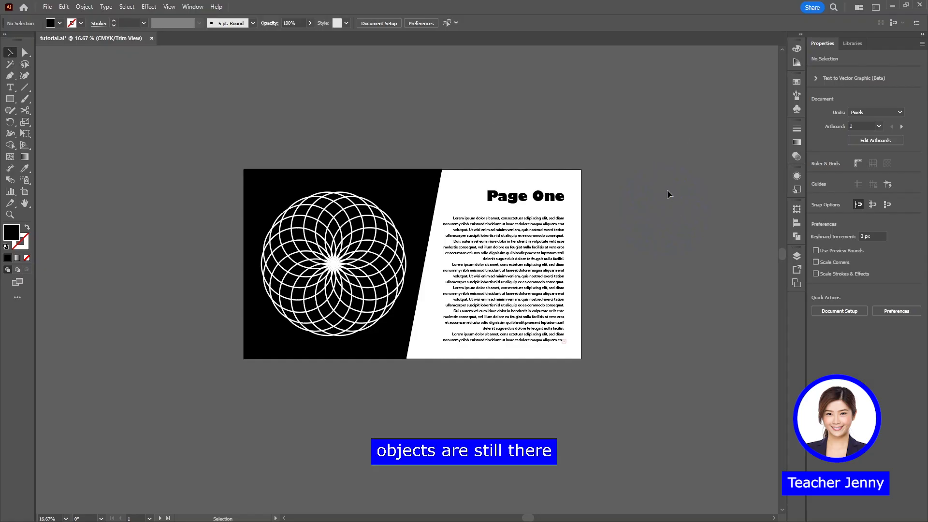
left_click(676, 213)
left_click(651, 187)
left_click(664, 220)
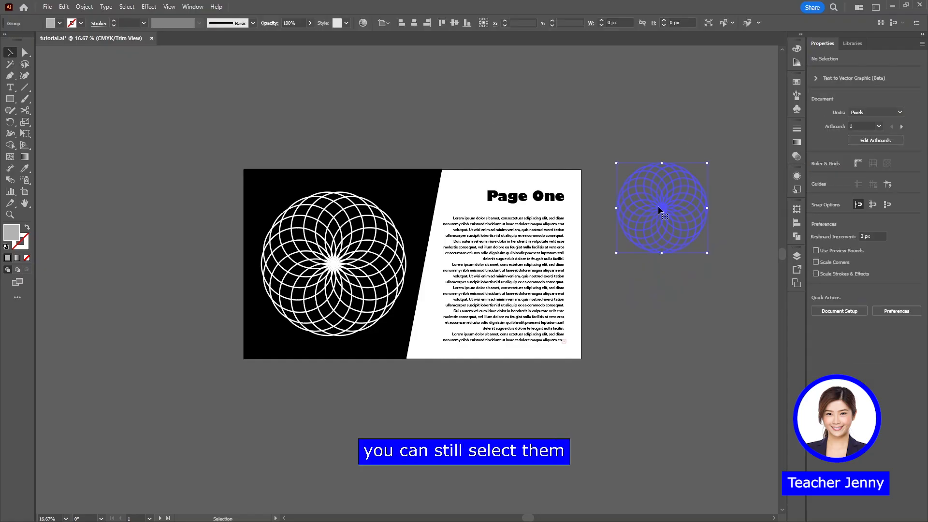
left_click(668, 295)
left_click(654, 169)
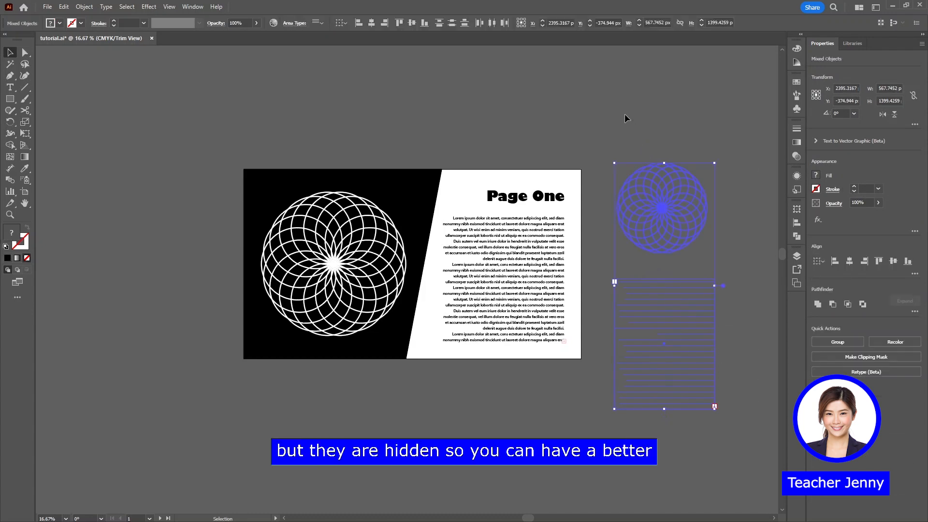
left_click(624, 118)
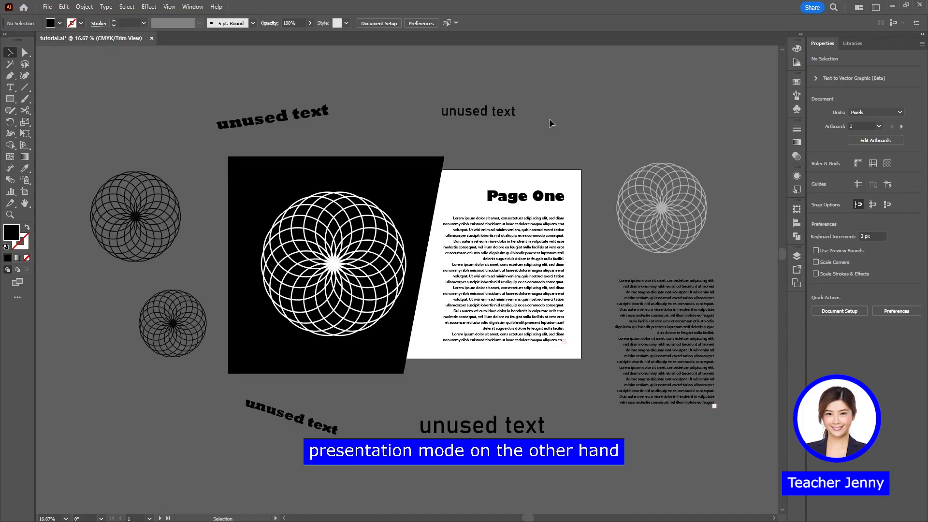
Show the artboards in Presentation Mode, advance to Page Two, and capture a screenshot of the whole artboard
key("shift+f")
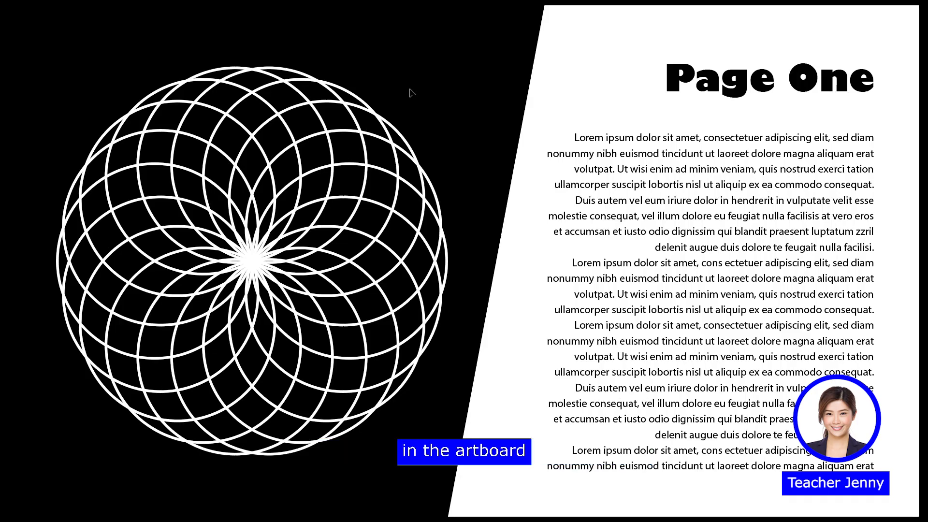
left_click(403, 184)
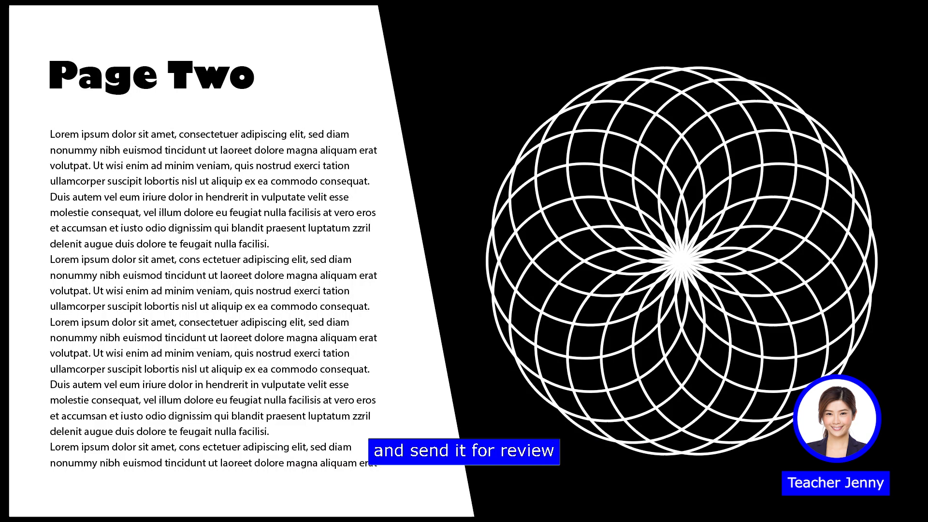
key("super+shift+s")
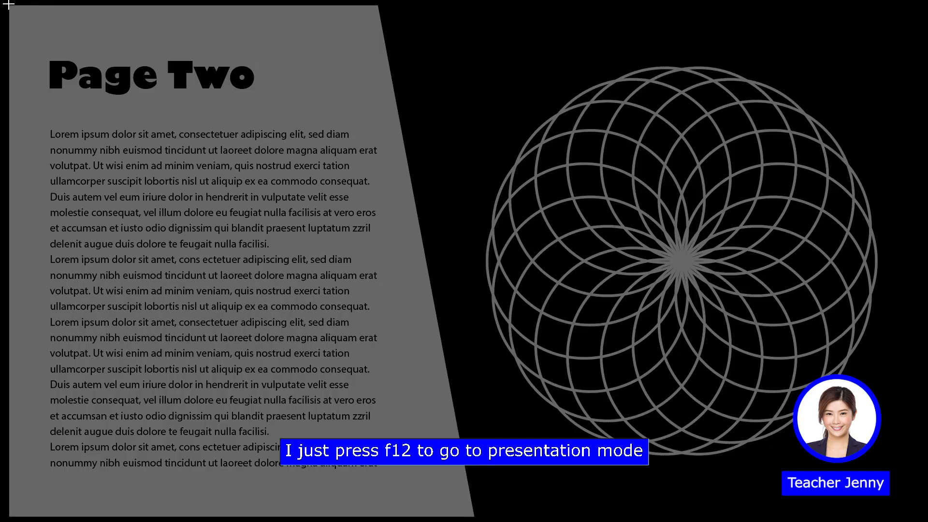
left_click_drag(7, 5, 881, 513)
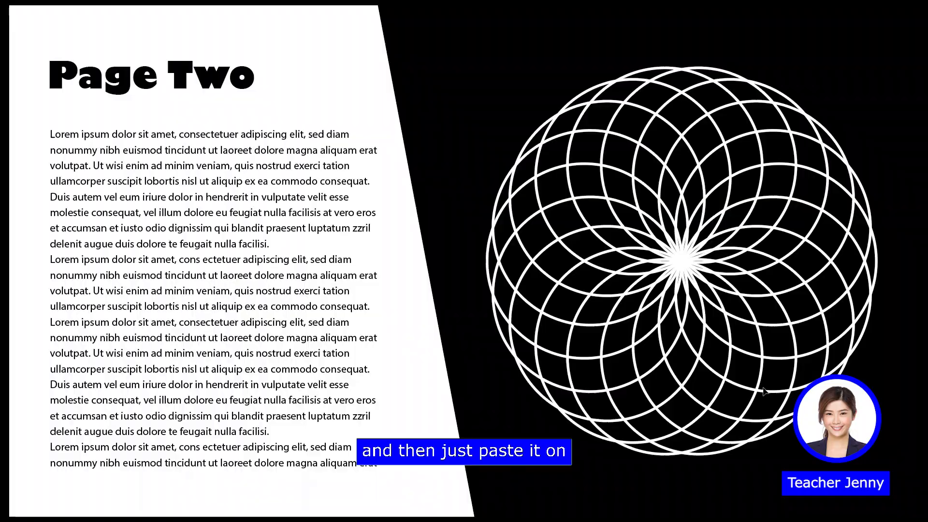
key("Escape")
key("ctrl+v")
left_click_drag(470, 349, 696, 326)
left_click(648, 375)
Locate the Expand and Expand Appearance commands for converting appearance attributes into objects
scroll(556, 365, "right", 3)
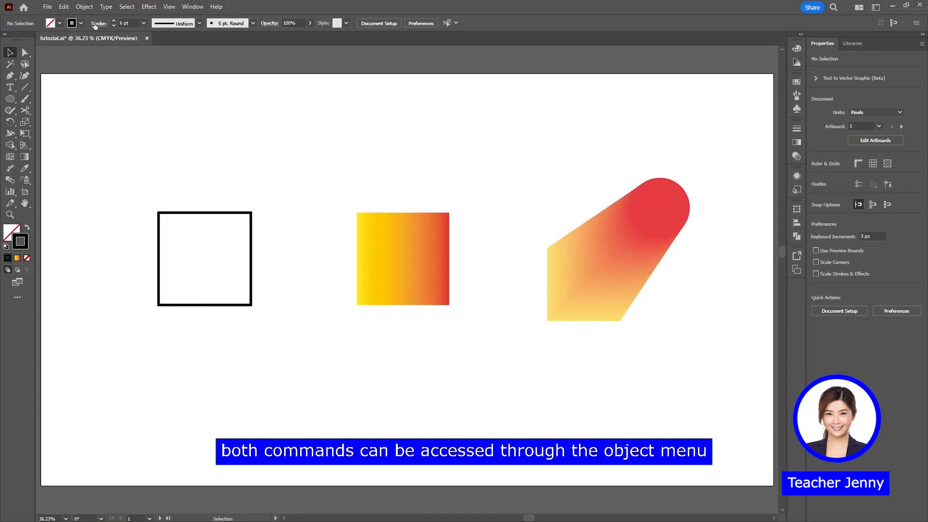
left_click(85, 7)
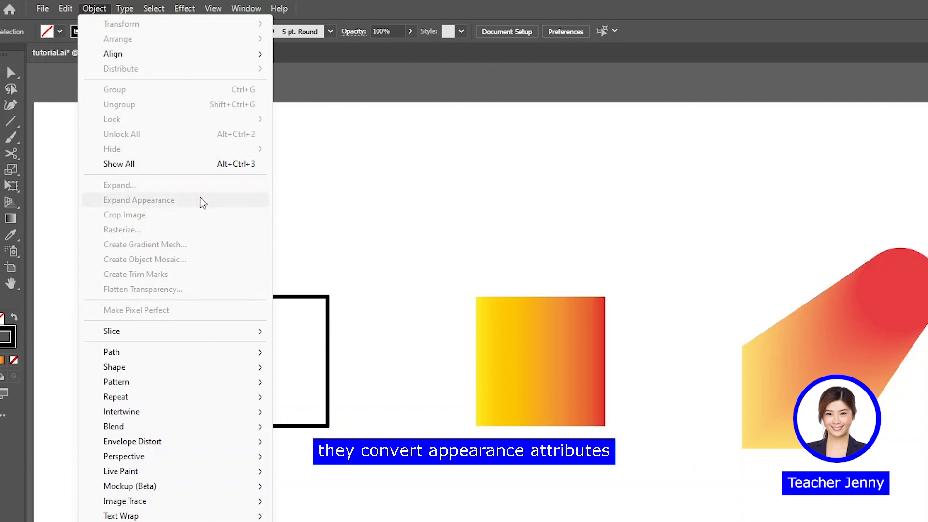
left_click(297, 253)
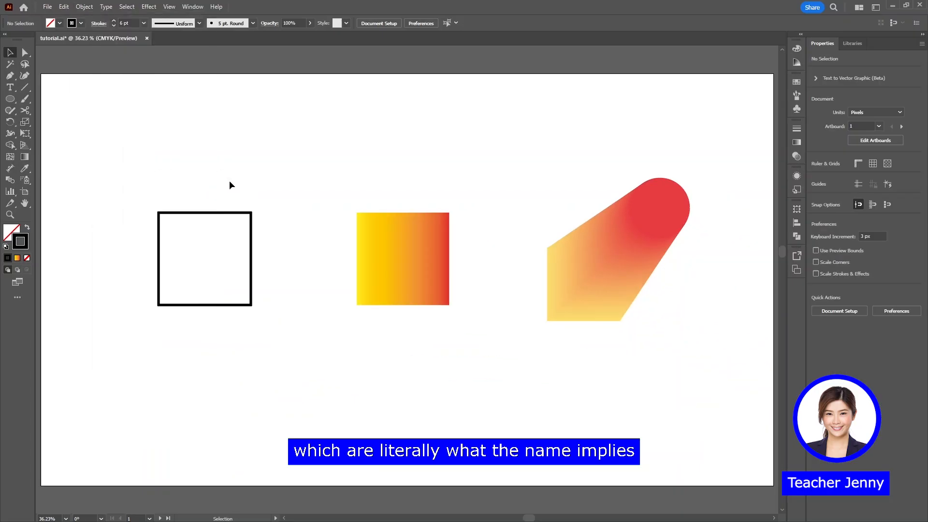
Select the black-outlined square and examine its separate Stroke and Fill appearance attributes
left_click_drag(134, 192, 277, 327)
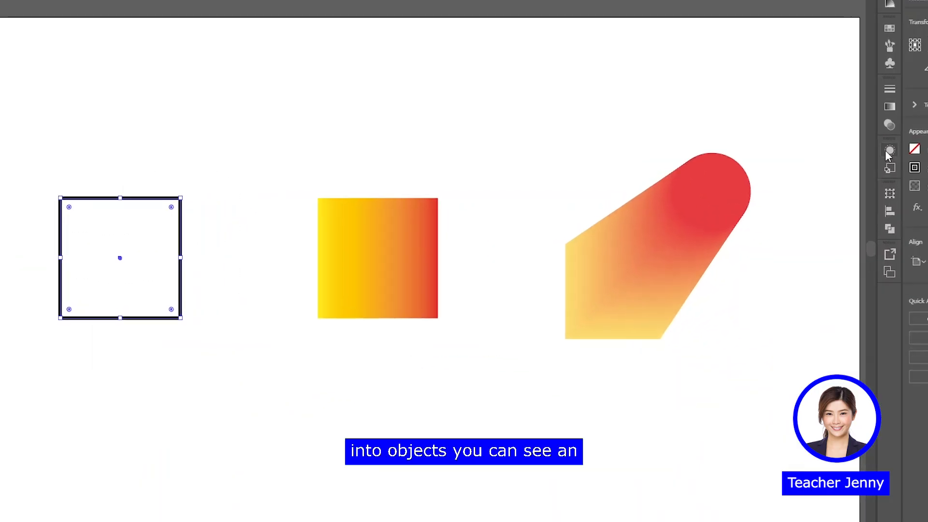
left_click(889, 151)
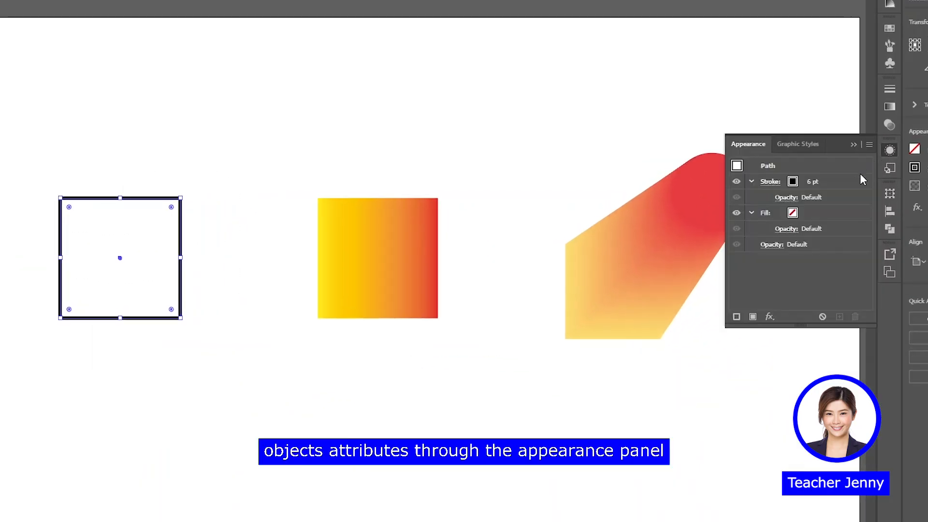
left_click(841, 181)
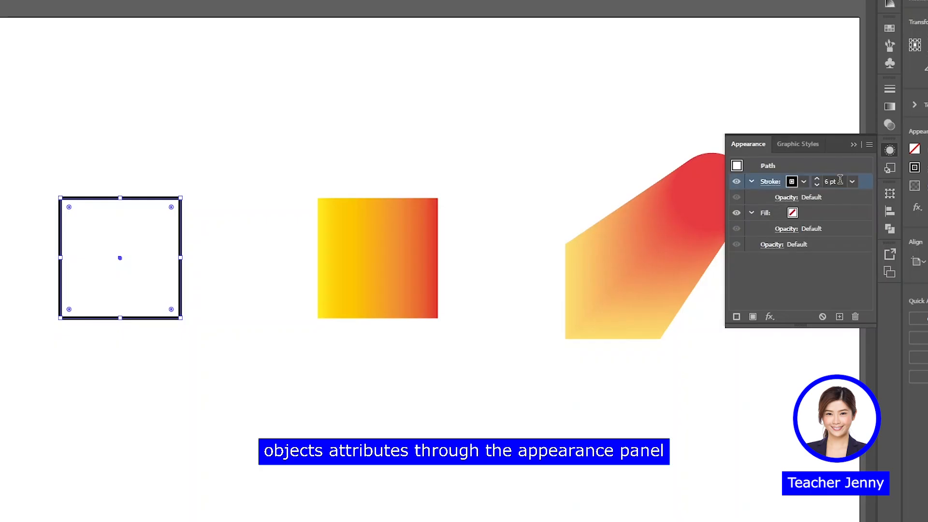
left_click(836, 211)
left_click(846, 181)
left_click(843, 210)
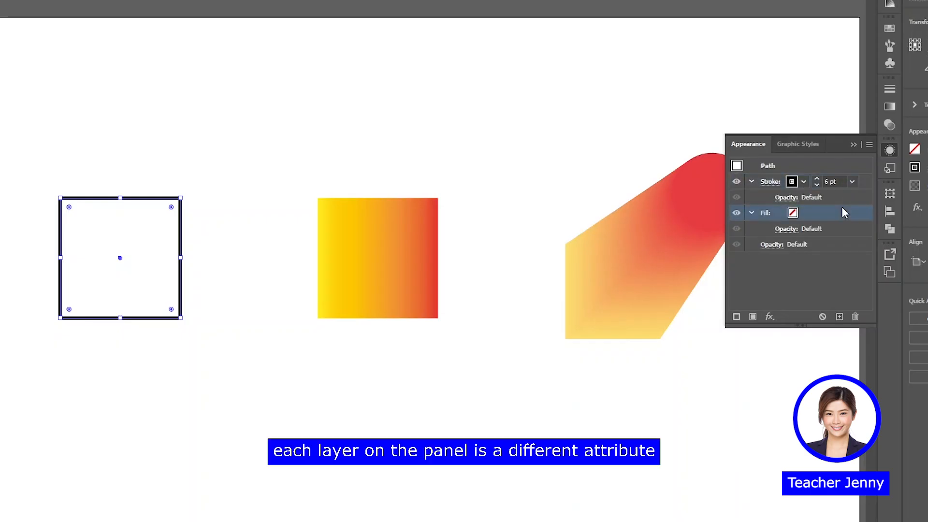
Examine the appearance attributes of the gradient square and the square-to-circle blend, one after the other
left_click(423, 256)
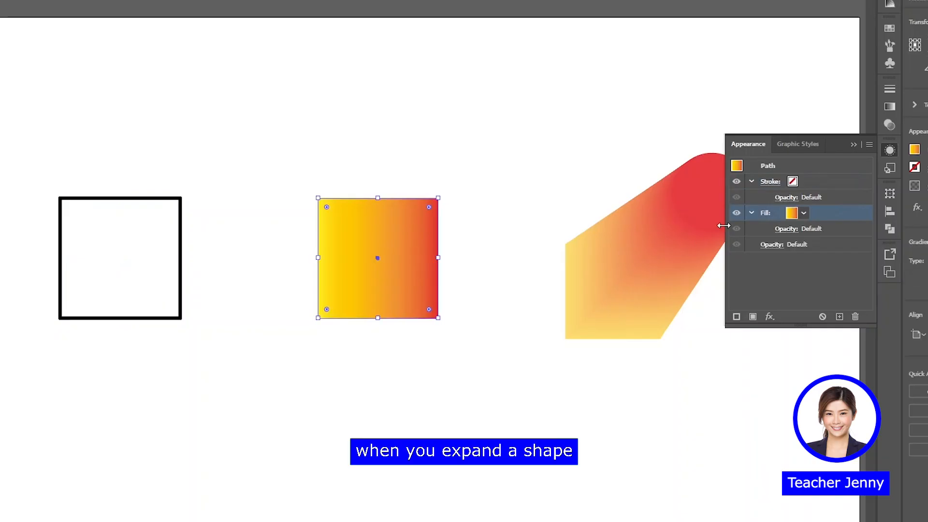
left_click(605, 273)
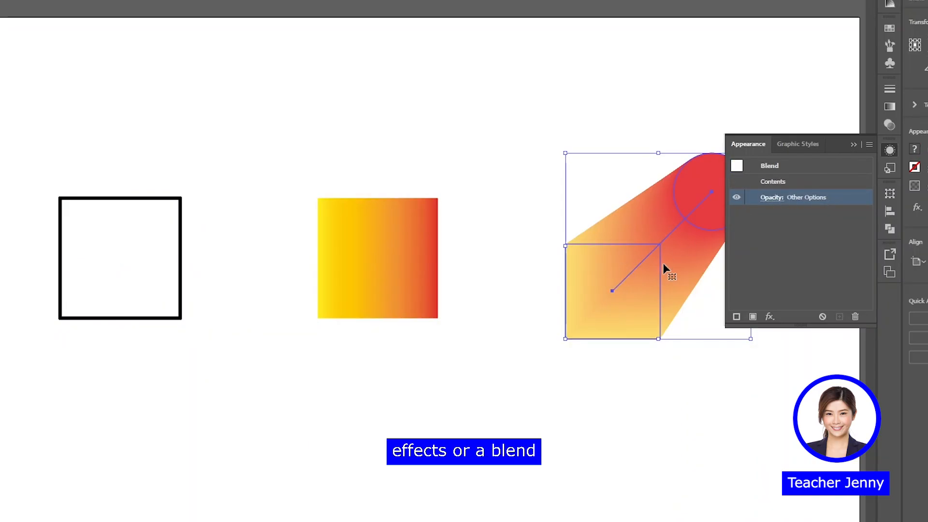
left_click(778, 166)
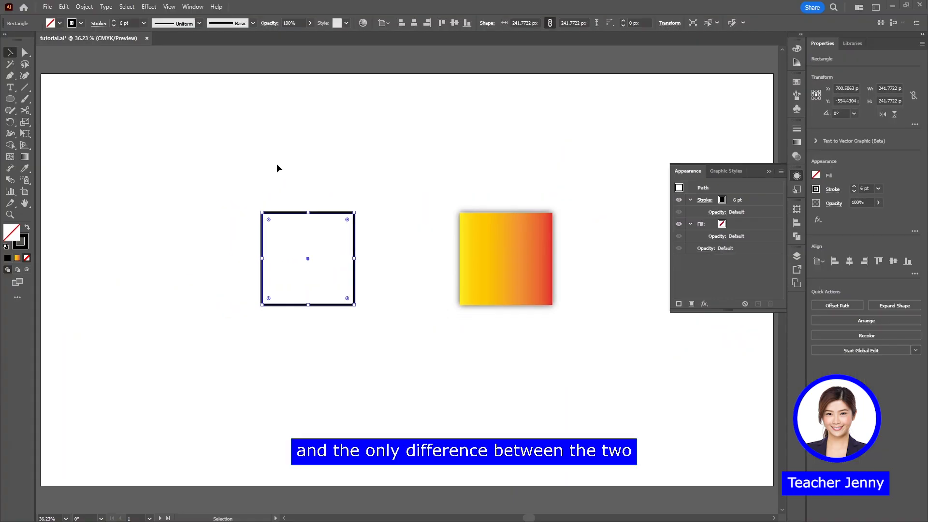
left_click(317, 179)
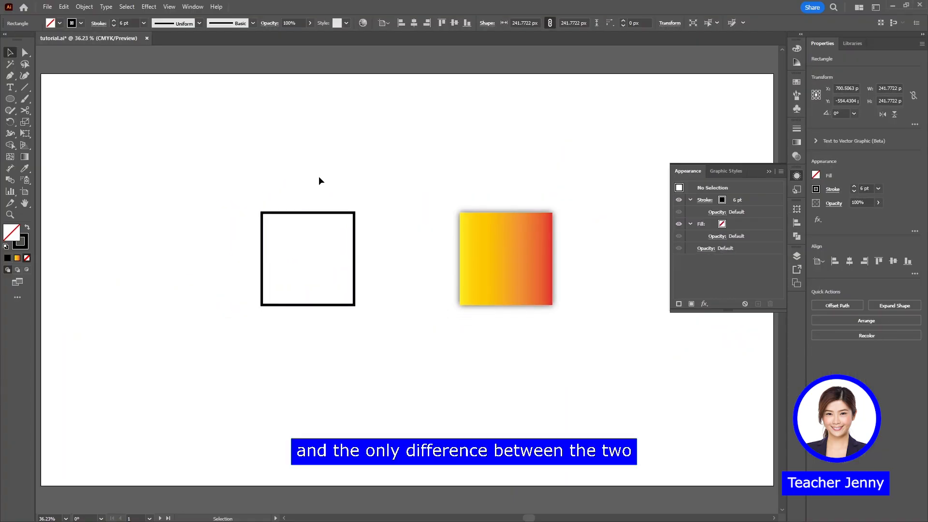
Check that Expand is offered for the black-outlined square and examine its basic stroke, fill and opacity attributes
left_click_drag(303, 178, 378, 253)
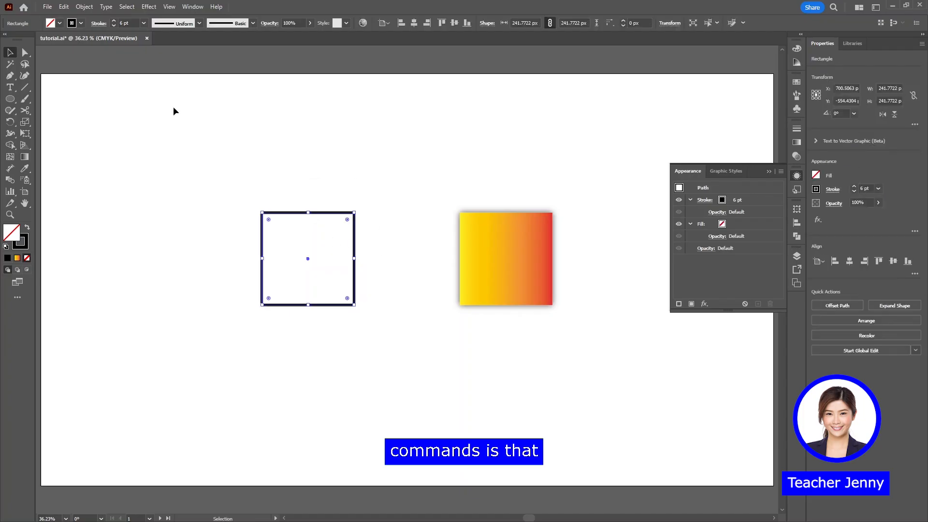
left_click(85, 7)
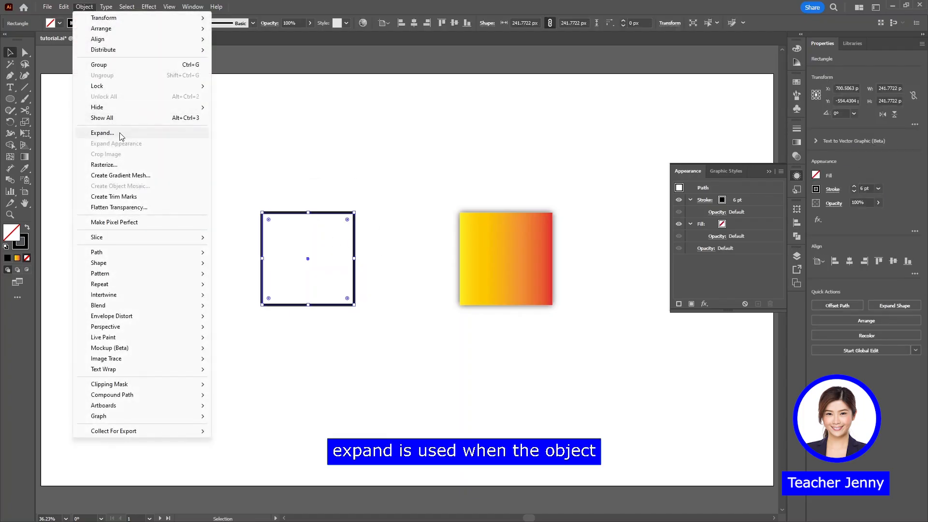
left_click(312, 161)
left_click(312, 165)
left_click(732, 226)
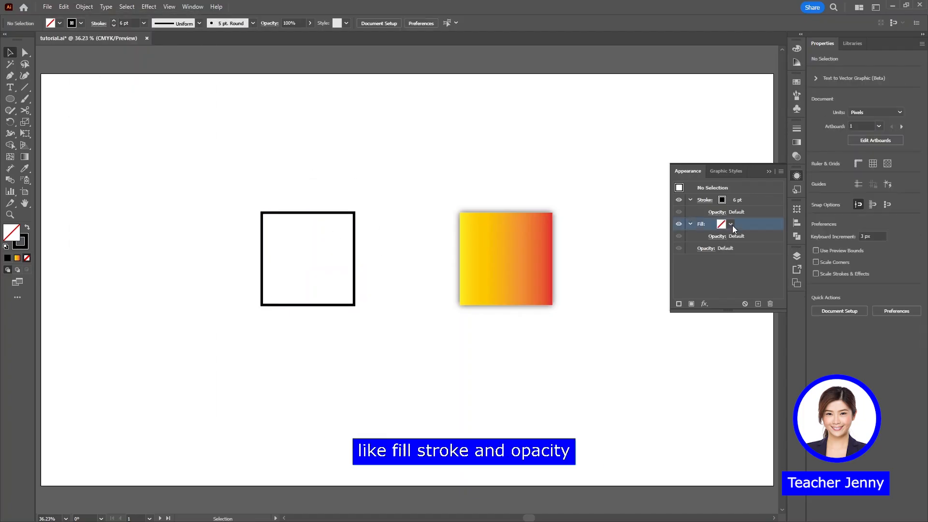
left_click(757, 198)
left_click(758, 224)
left_click(744, 236)
Select the gradient square with the drop shadow and check the Expand Appearance command and its Drop Shadow attribute
left_click(527, 247)
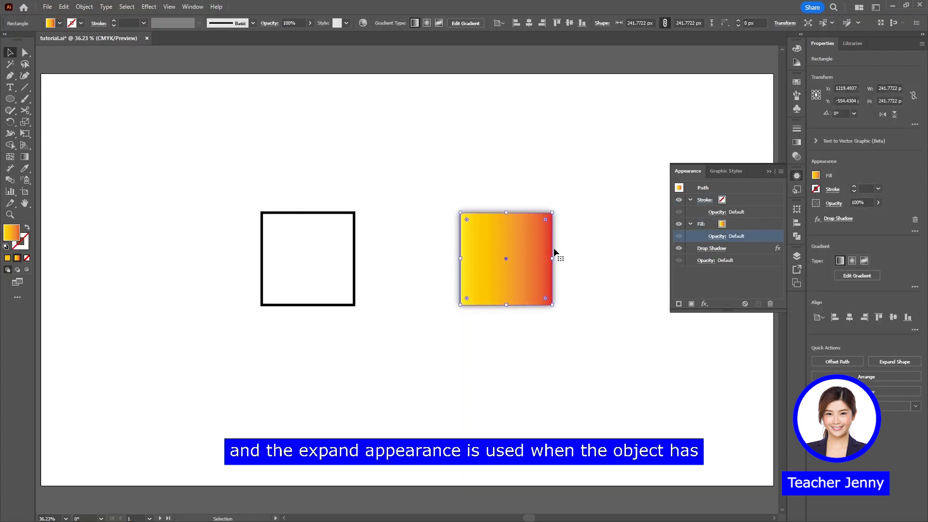
left_click(84, 7)
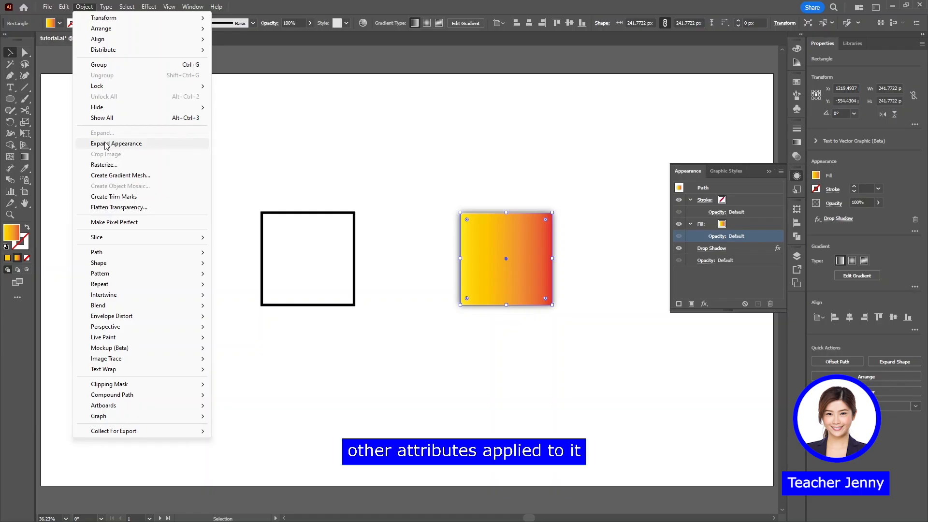
left_click(577, 256)
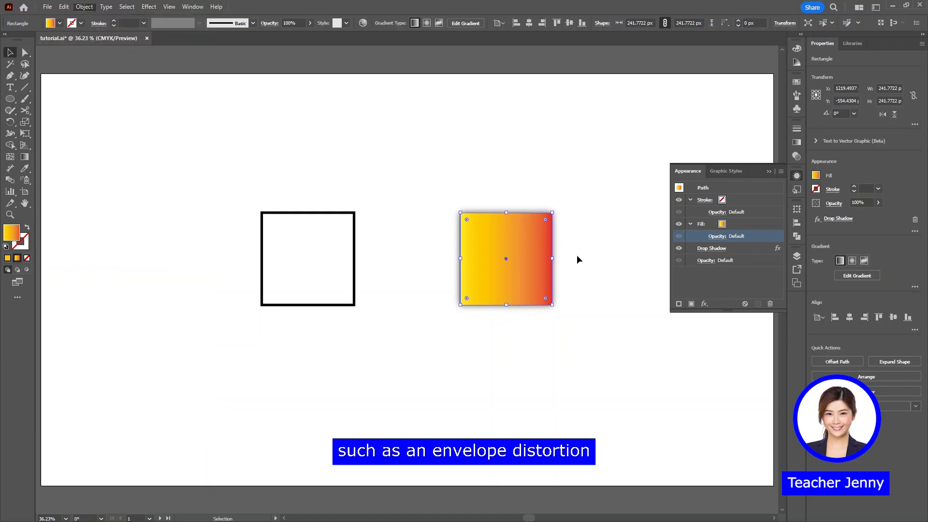
key("ctrl+z")
left_click(746, 247)
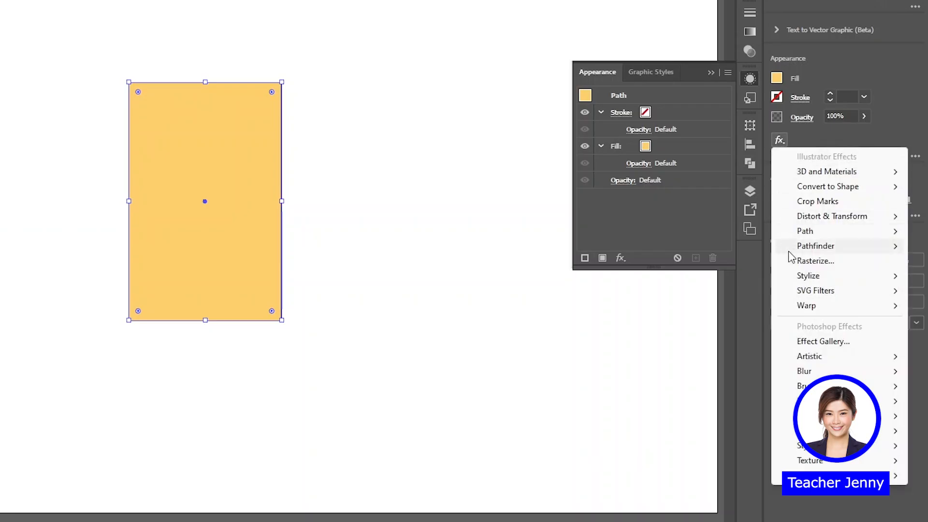
Apply a Twist effect to the yellow rectangle with preview enabled
mouse_move(802, 216)
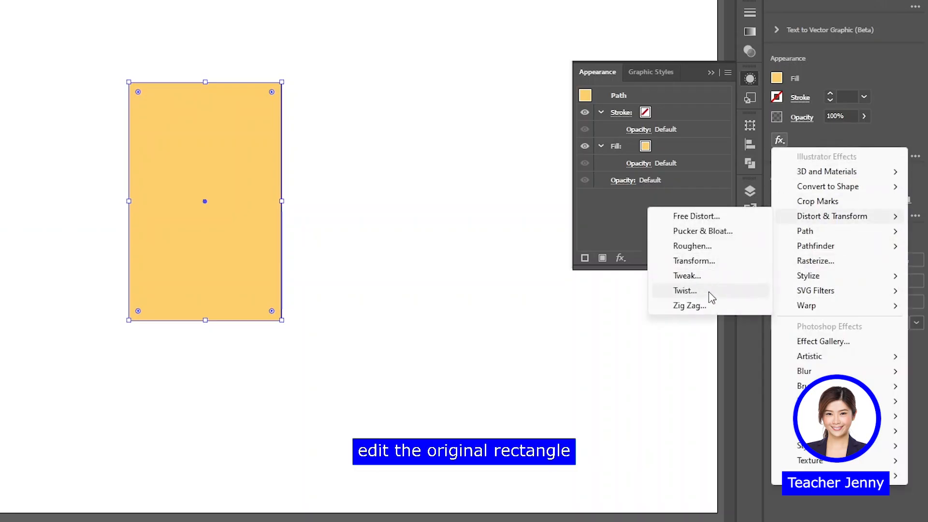
left_click(708, 292)
type("200")
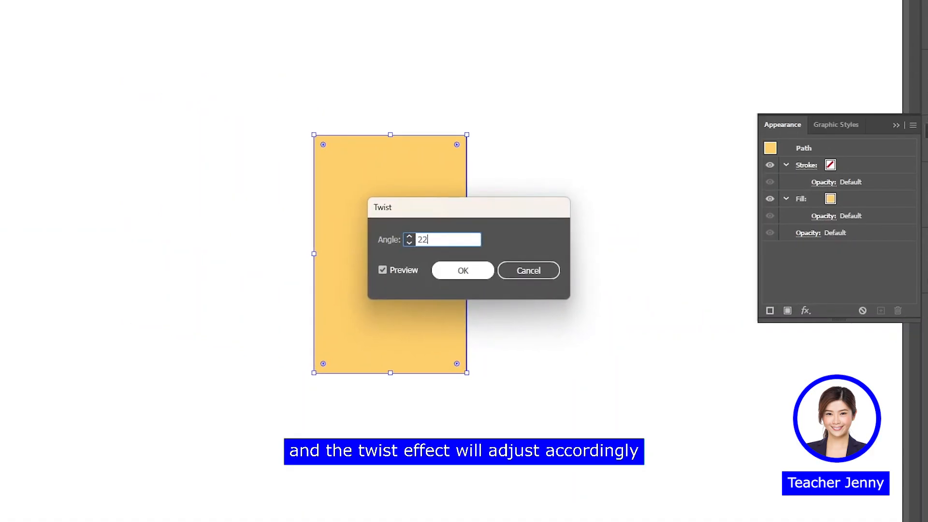
left_click(464, 271)
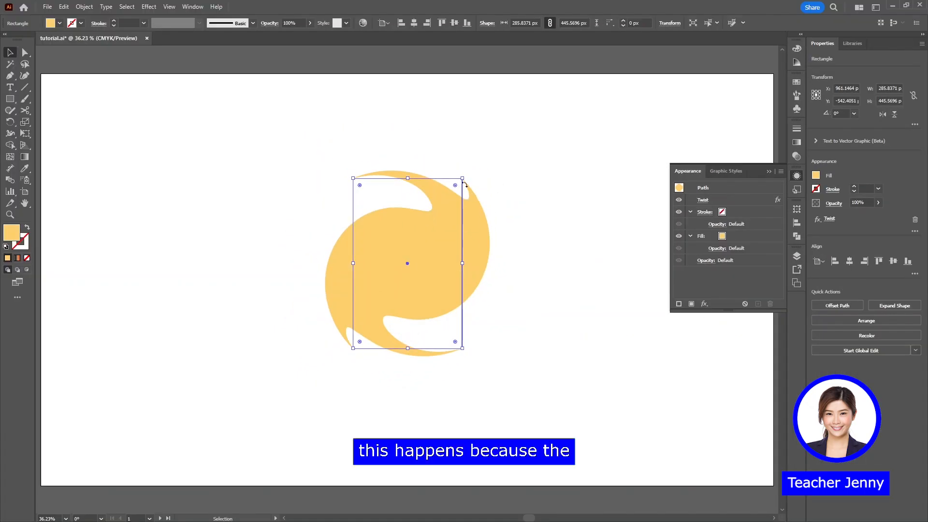
Resize the twisted rectangle to about 432 by 448 px and select its Twist attribute
left_click_drag(462, 178, 519, 170)
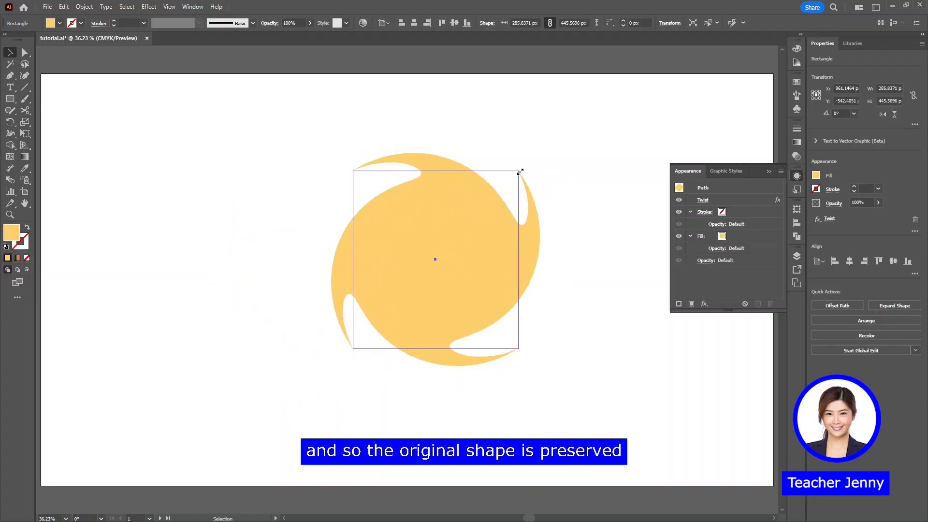
left_click(717, 199)
mouse_move(520, 170)
left_mouse_down()
mouse_move(500, 176)
mouse_move(550, 174)
mouse_move(518, 177)
left_mouse_up()
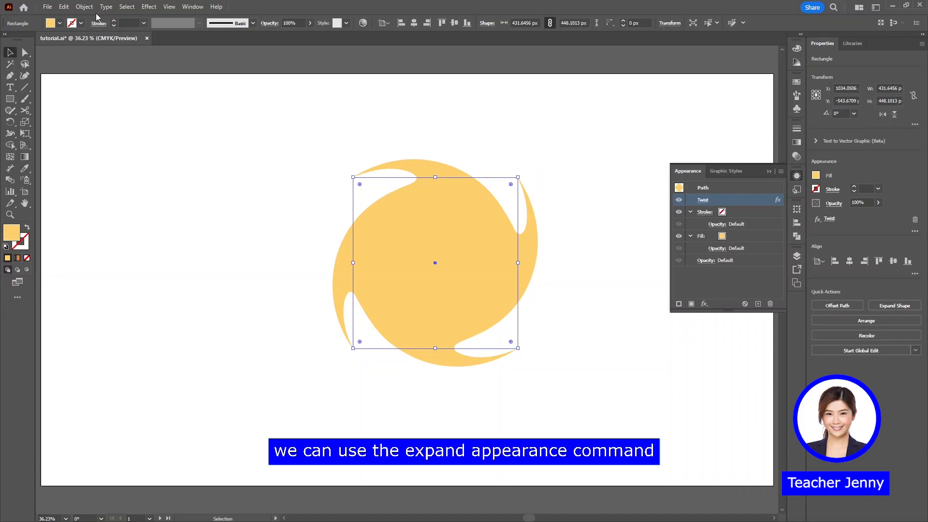
Expand the appearance of the twisted yellow shape into editable paths and resize it to about 515 by 562 px
left_click(84, 7)
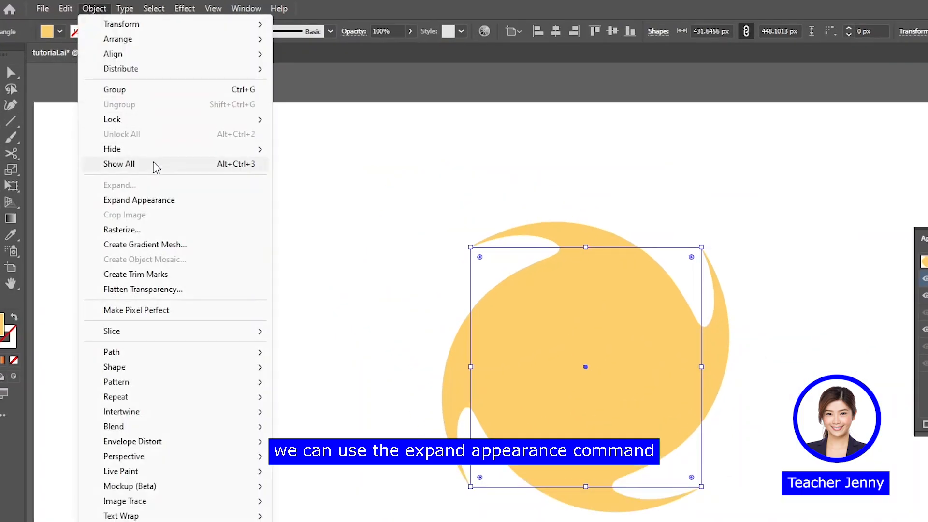
left_click(153, 201)
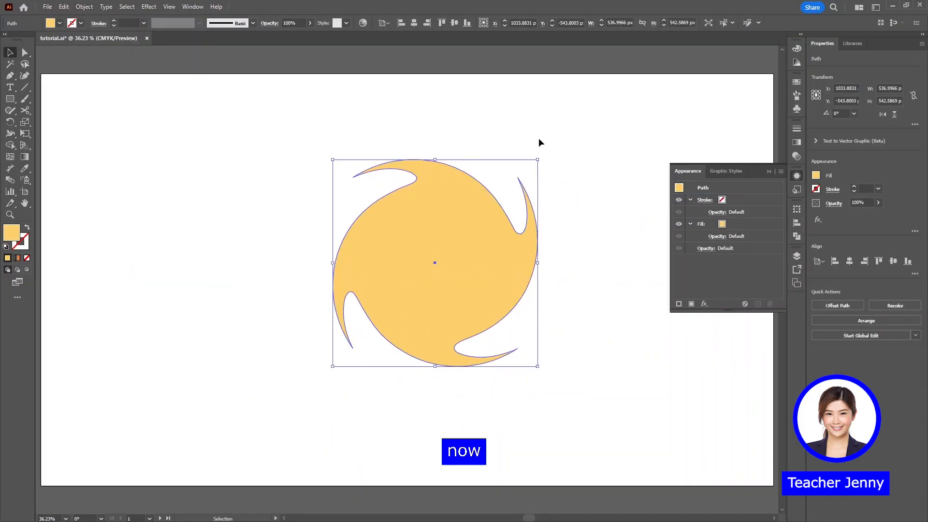
mouse_move(537, 159)
left_mouse_down()
mouse_move(637, 125)
mouse_move(251, 174)
mouse_move(495, 304)
mouse_move(574, 174)
mouse_move(607, 310)
mouse_move(301, 173)
mouse_move(511, 165)
mouse_move(529, 151)
left_mouse_up()
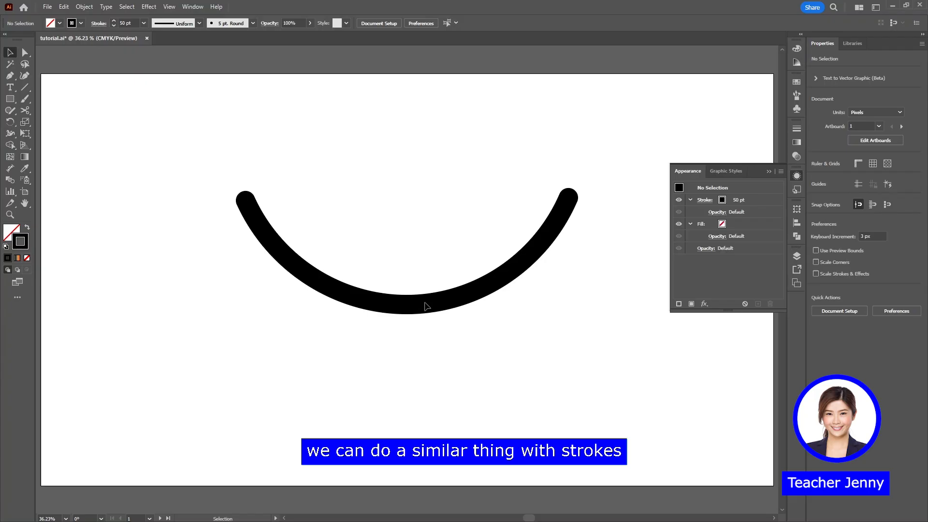
Expand the fill and stroke of the thick black curve into a separate object and move it slightly
left_click_drag(436, 265, 467, 321)
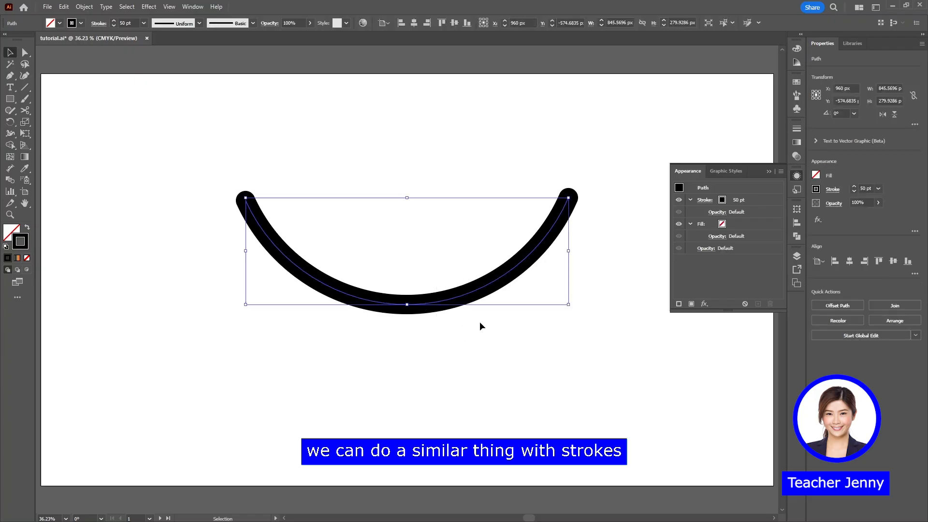
left_click(84, 7)
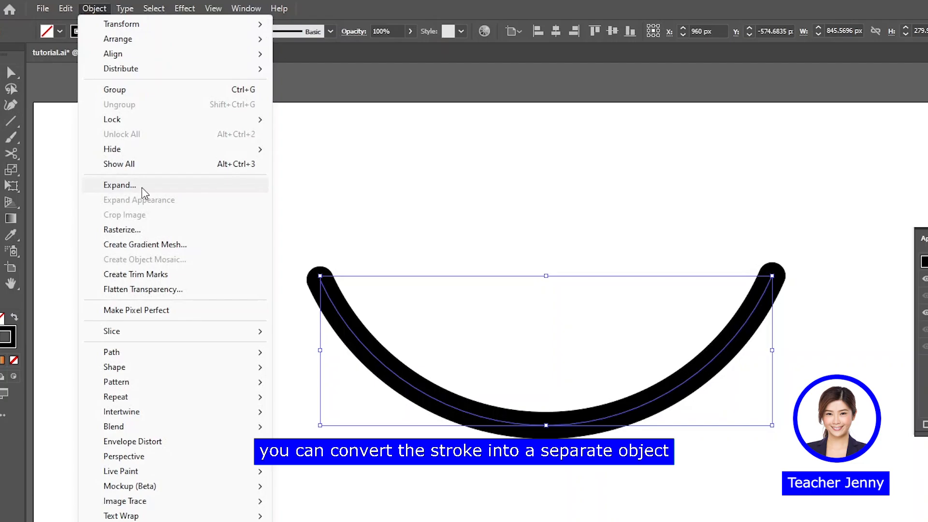
left_click(140, 191)
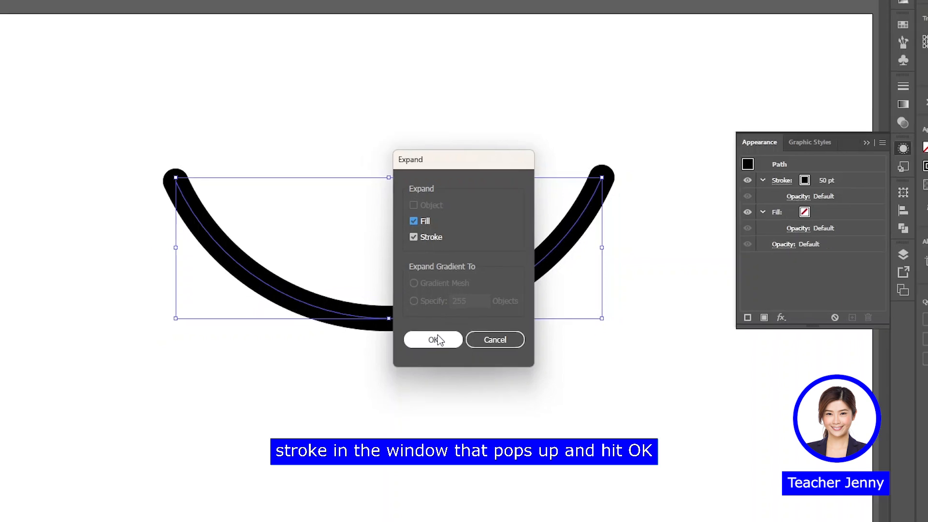
left_click(434, 340)
left_click_drag(586, 171, 539, 145)
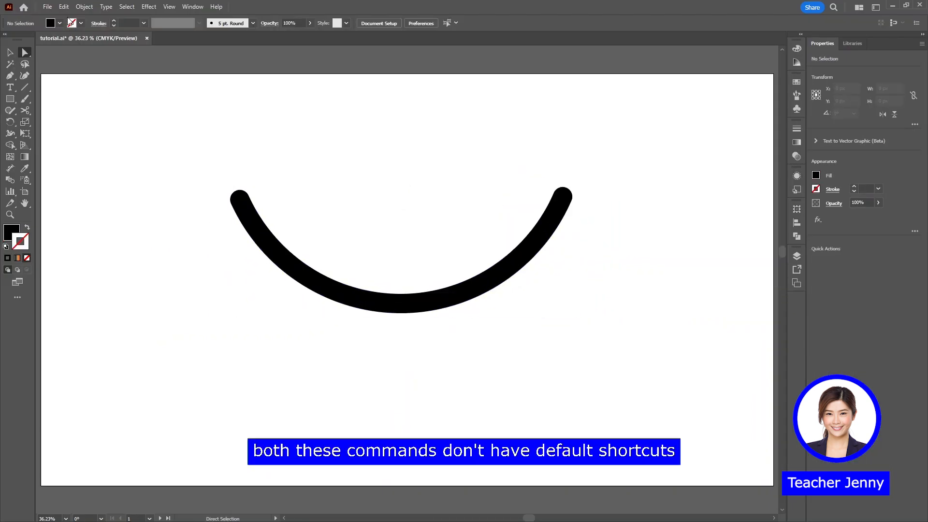
Assign the keyboard shortcut Shift+Ctrl+1 to the Expand command in the Tutorial shortcut set
left_click(64, 6)
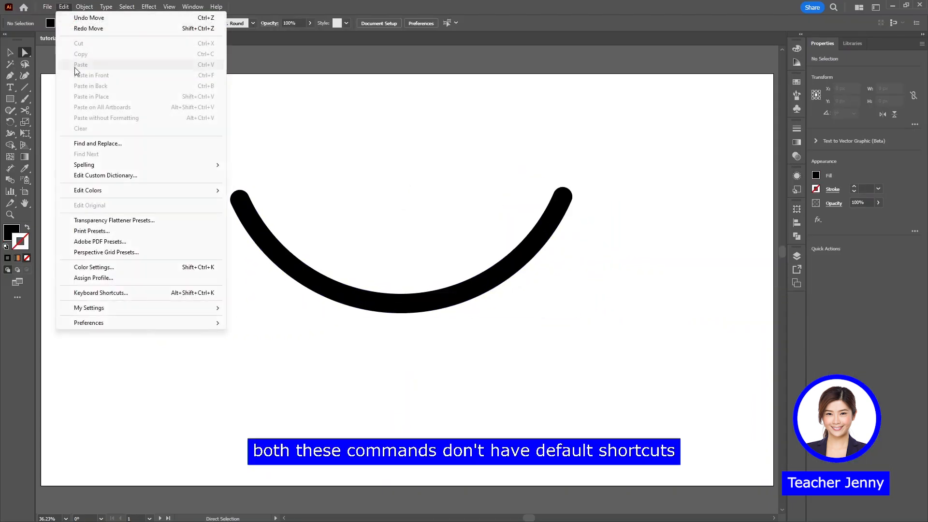
left_click(118, 292)
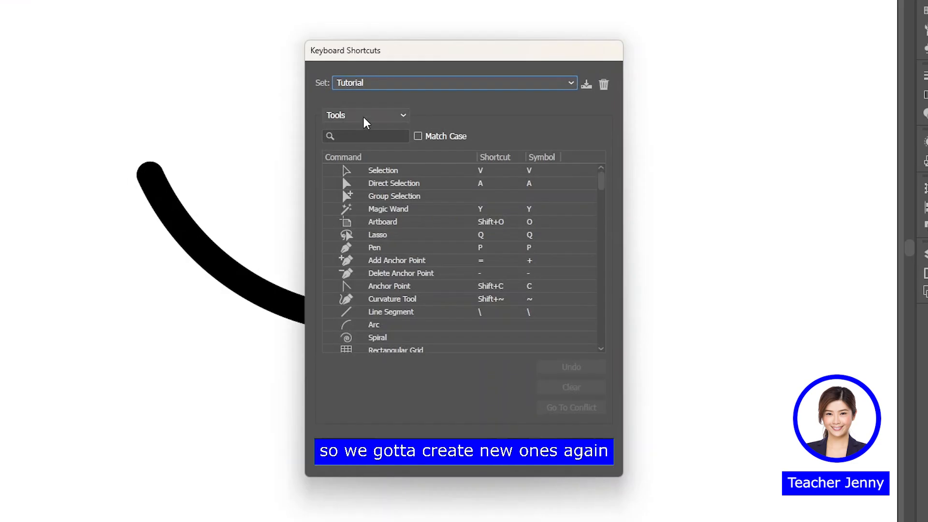
left_click(365, 120)
left_click(367, 130)
left_click(329, 195)
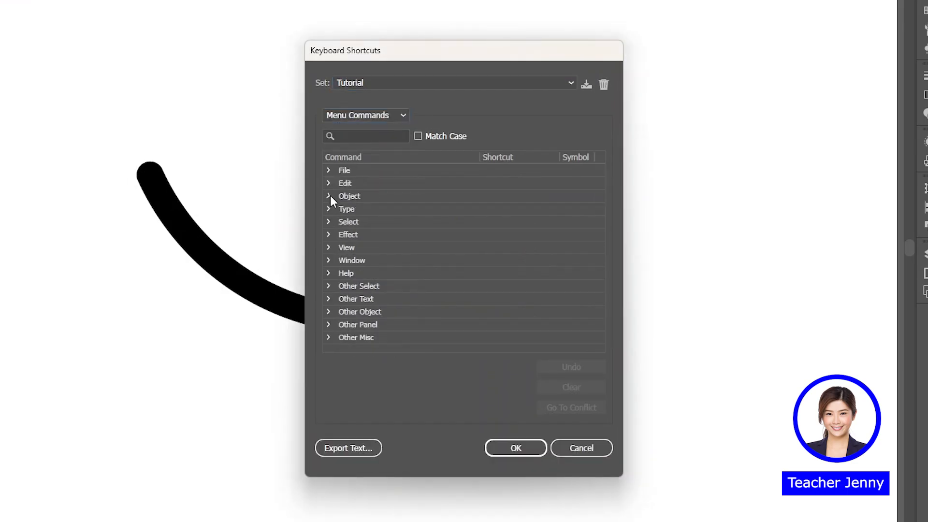
scroll(377, 325, "down", 2)
left_click(501, 273)
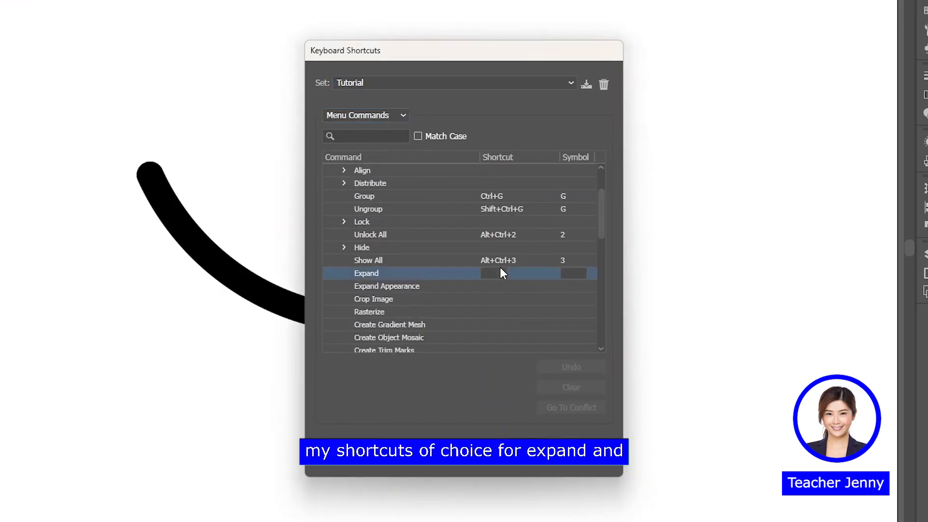
key("ctrl+shift+1")
Assign Shift+Ctrl+2 to the Expand Appearance command and save the changes by overwriting the Tutorial shortcut set
left_click(500, 286)
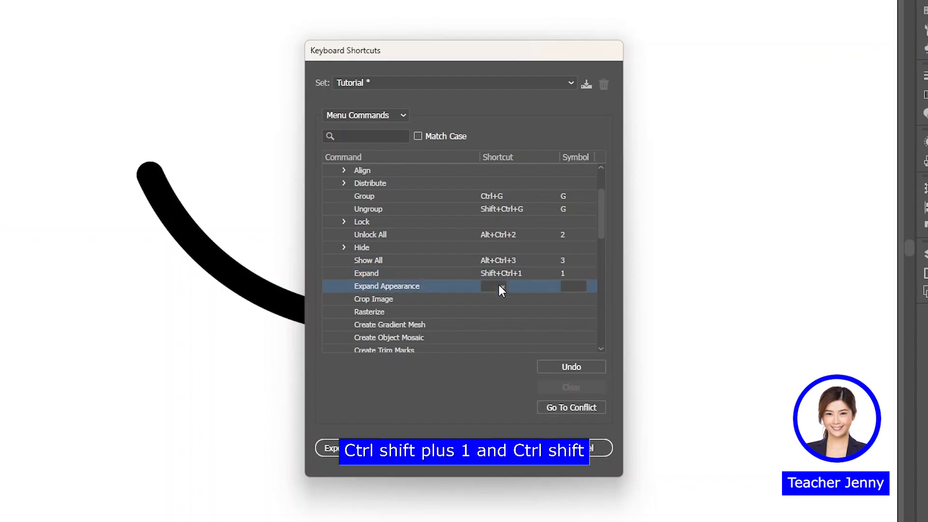
key("ctrl+shift+2")
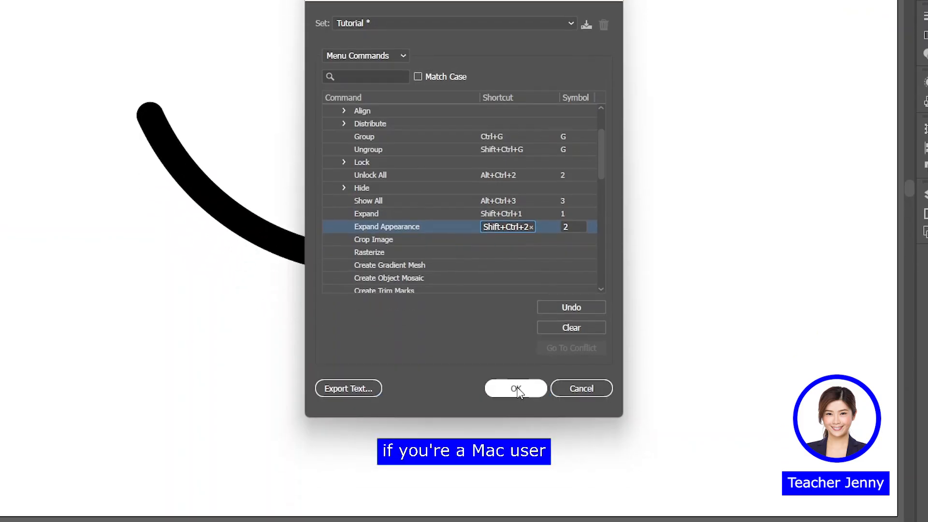
left_click(516, 448)
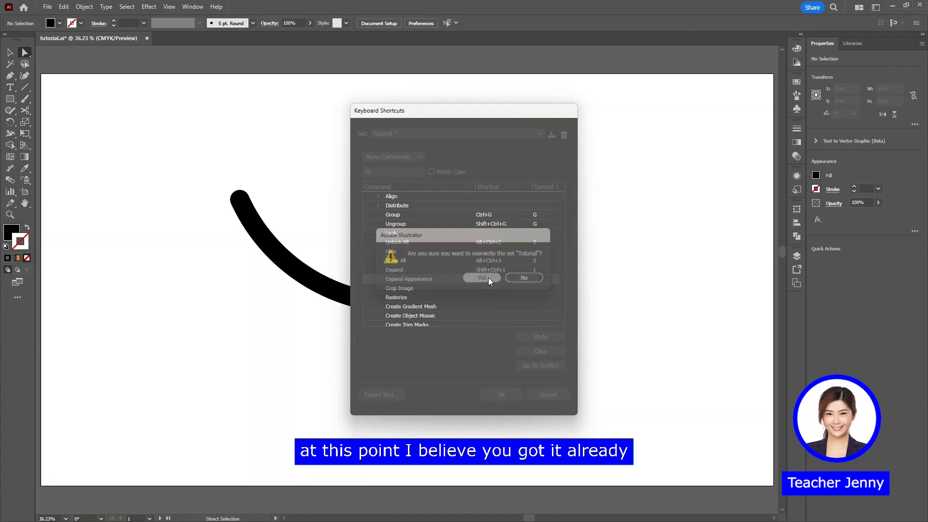
left_click(491, 211)
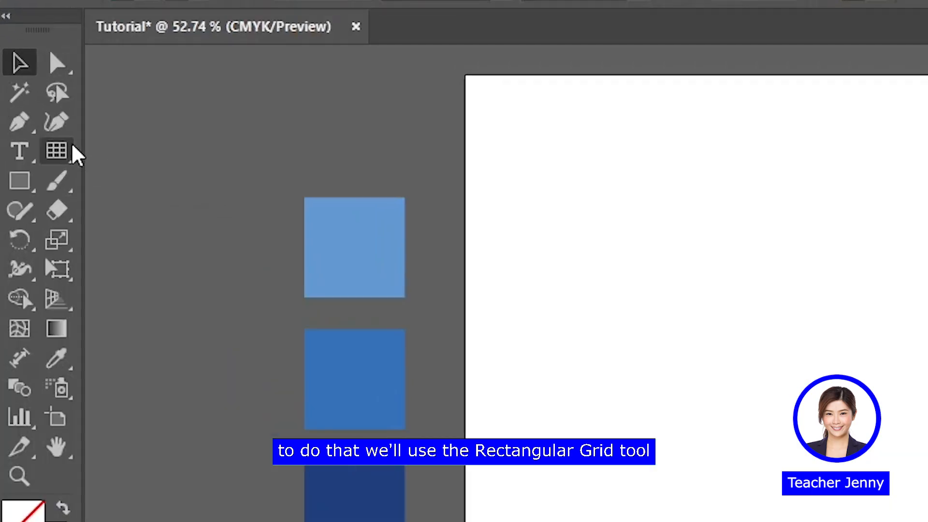
Set up a new rectangular grid on the artboard with a width and height of 600 px
left_click(26, 87)
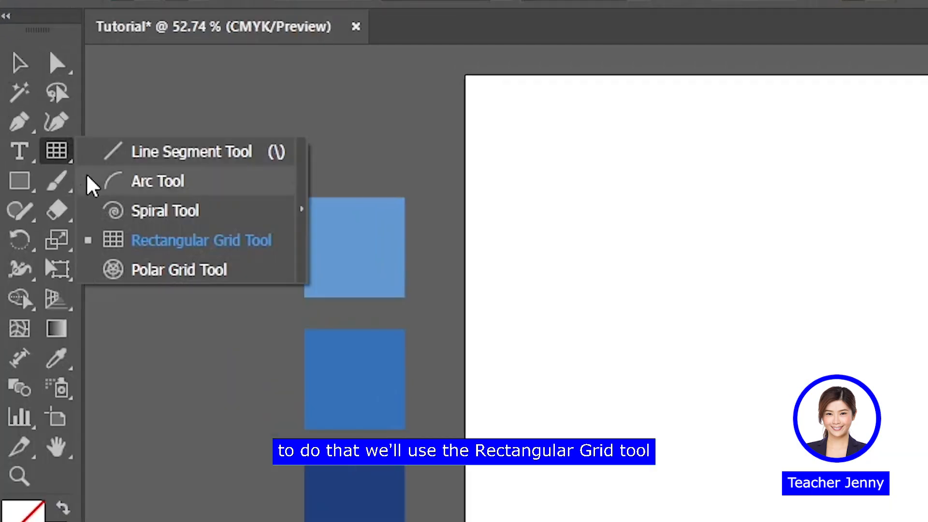
left_click(125, 244)
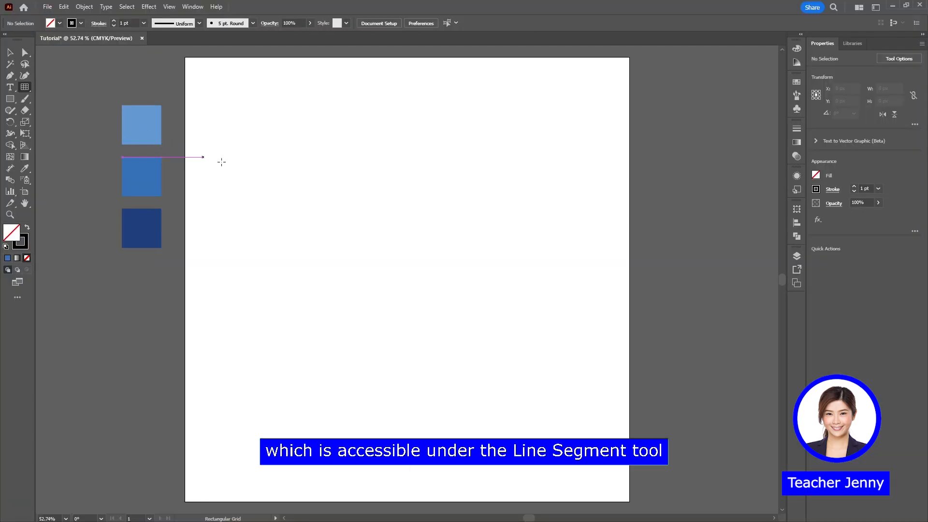
left_click(325, 162)
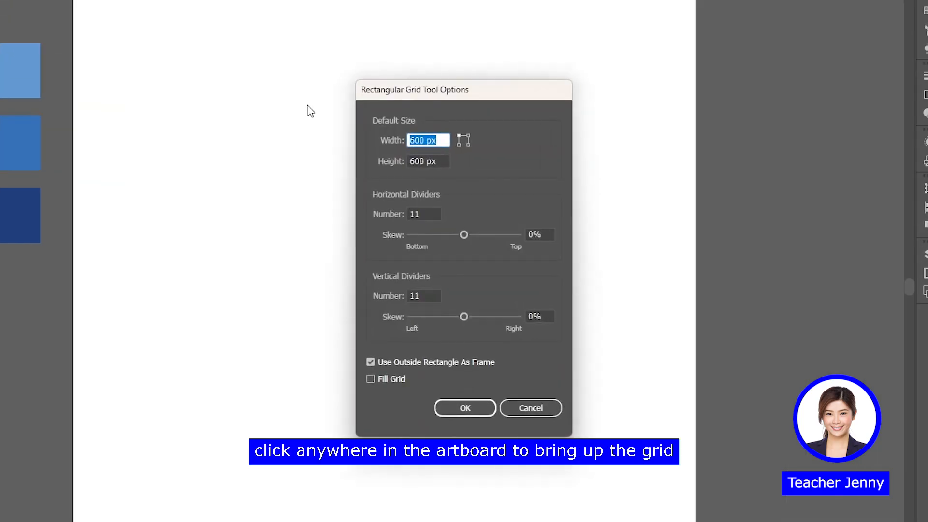
type("600")
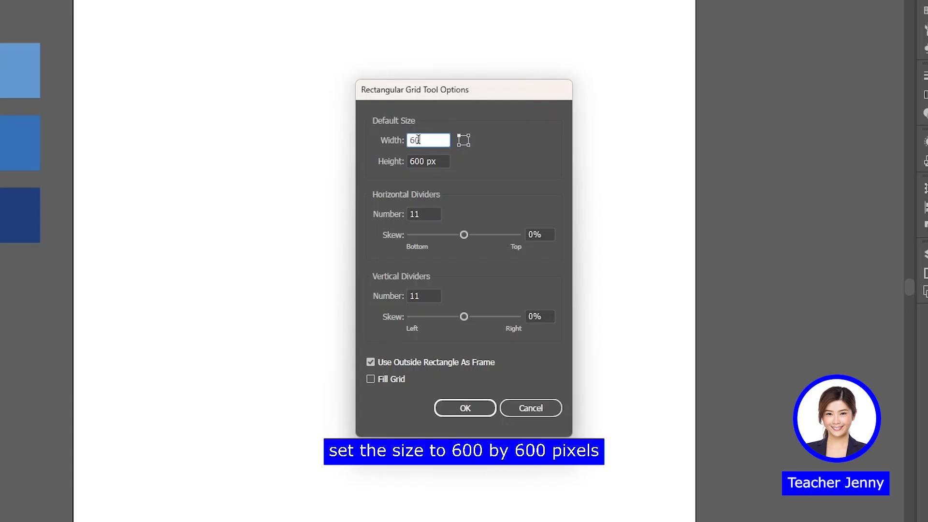
left_click(424, 159)
double_click(424, 159)
type("600")
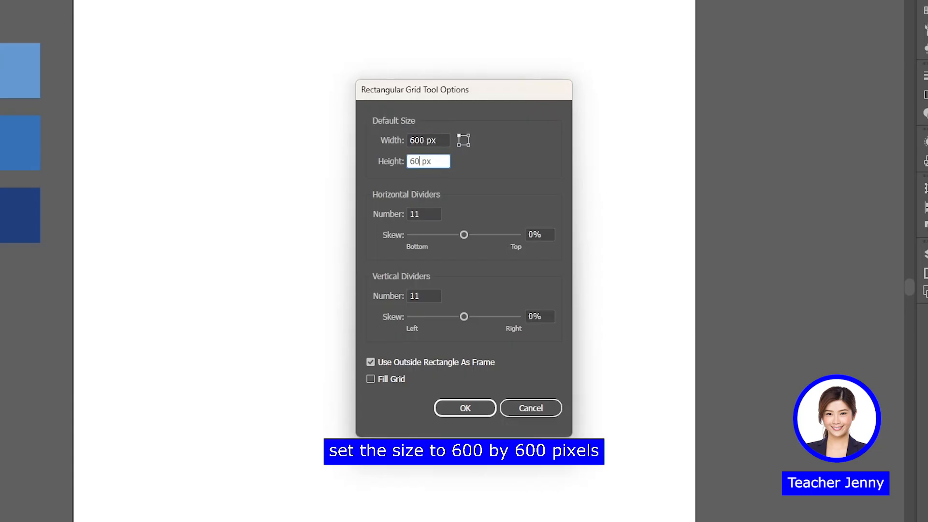
Give the rectangular grid 11 horizontal and 11 vertical dividers and create it
double_click(414, 214)
type("11")
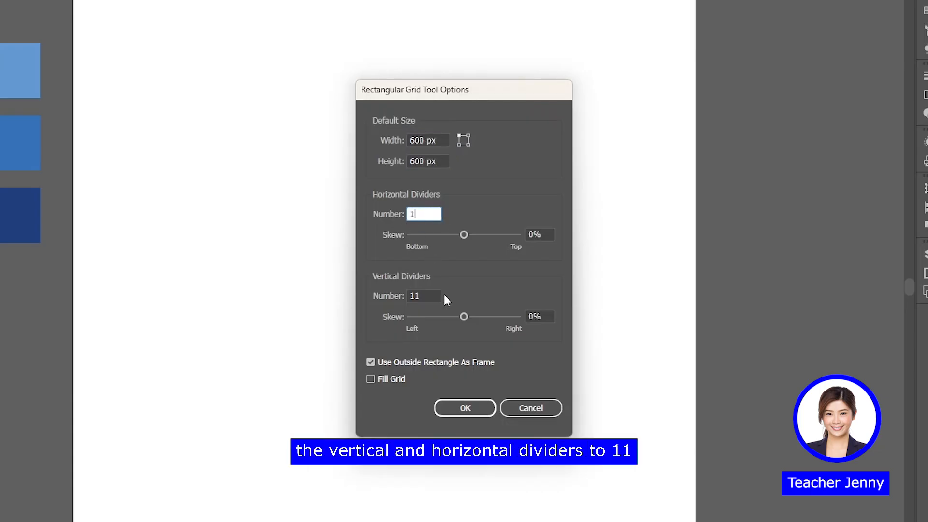
left_click(425, 296)
type("11")
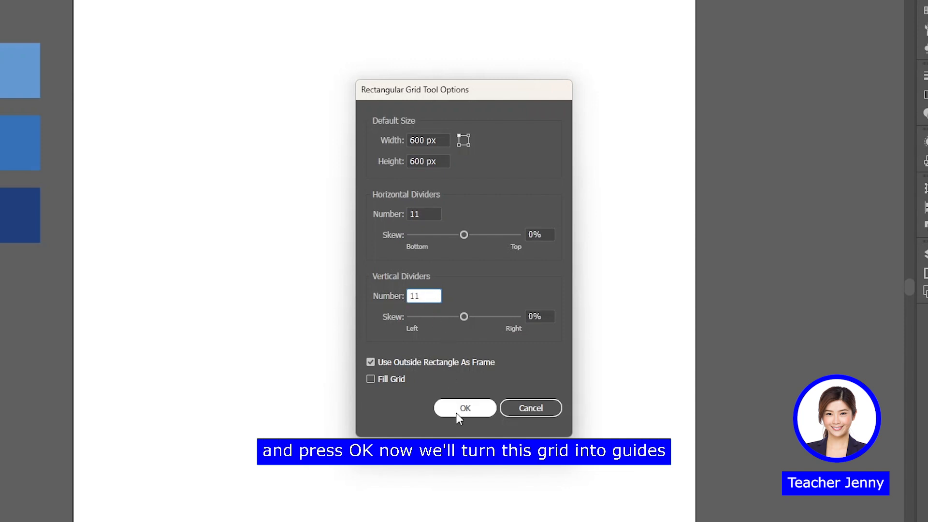
left_click(458, 411)
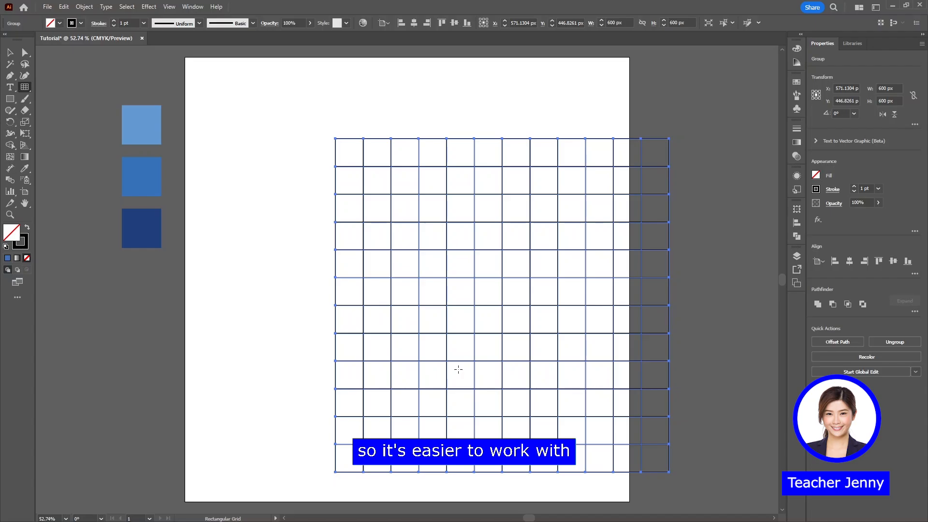
Align the rectangular grid to the horizontal and vertical center of the artboard
key("v")
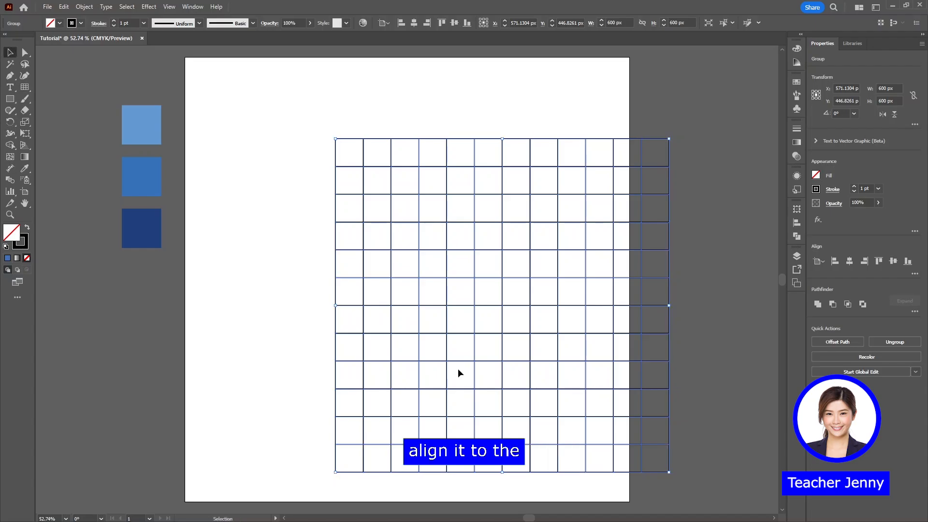
left_click(799, 221)
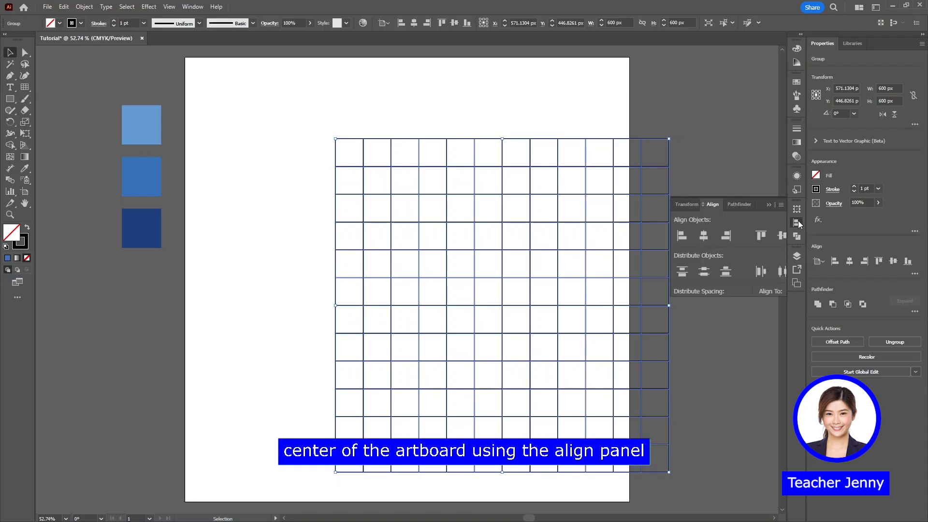
left_click(704, 236)
left_click(782, 235)
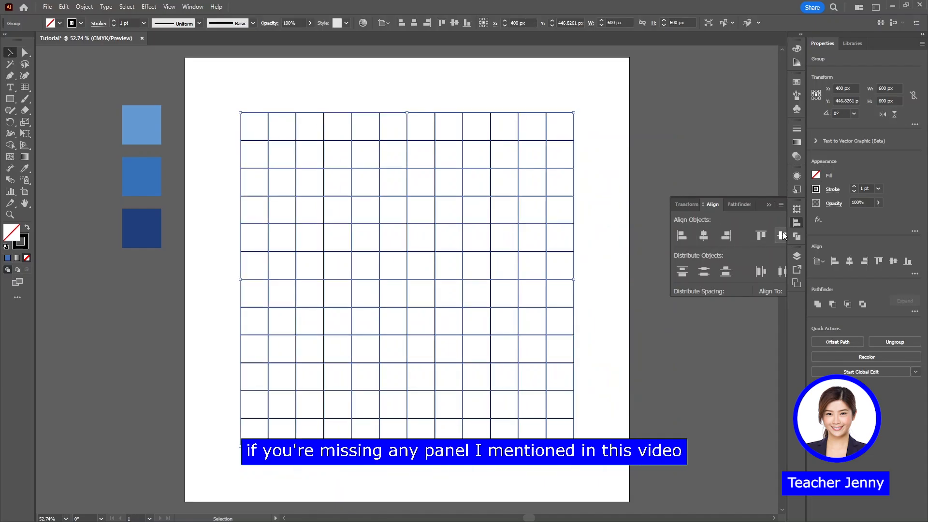
left_click(769, 205)
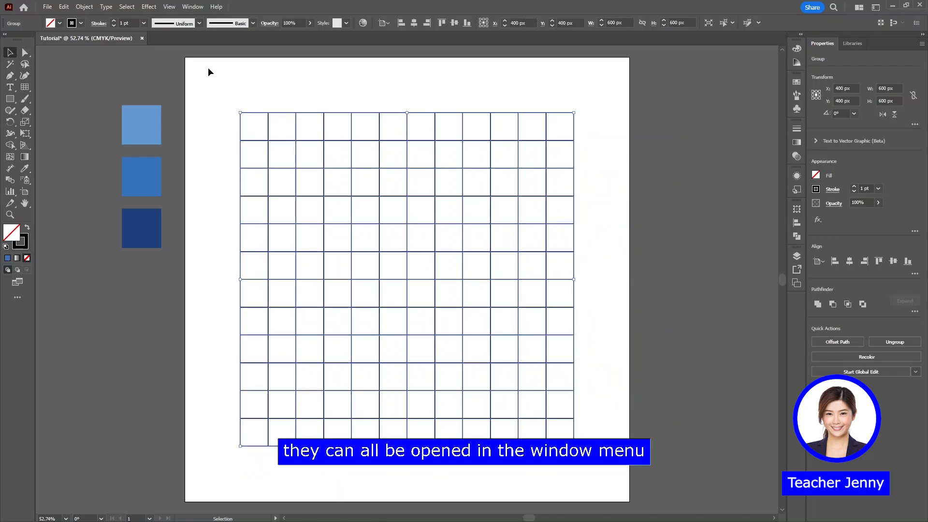
left_click(191, 7)
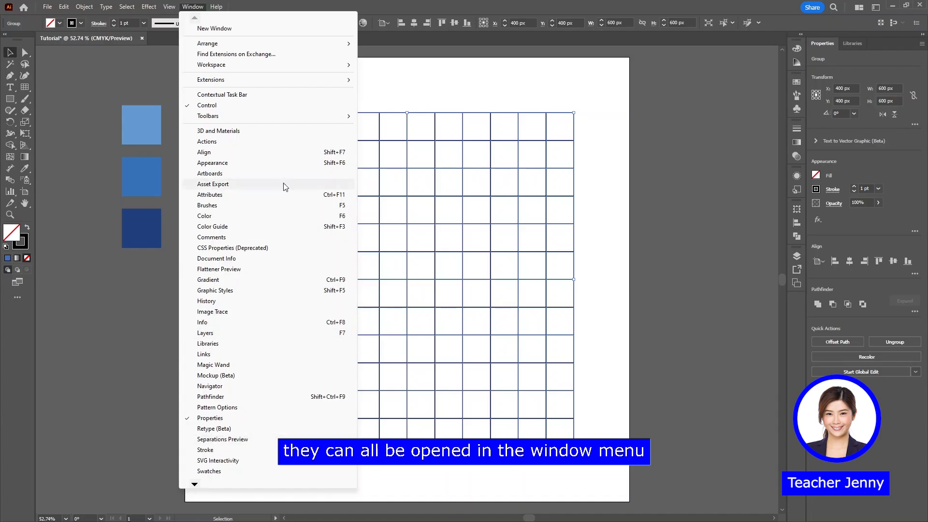
left_click(415, 85)
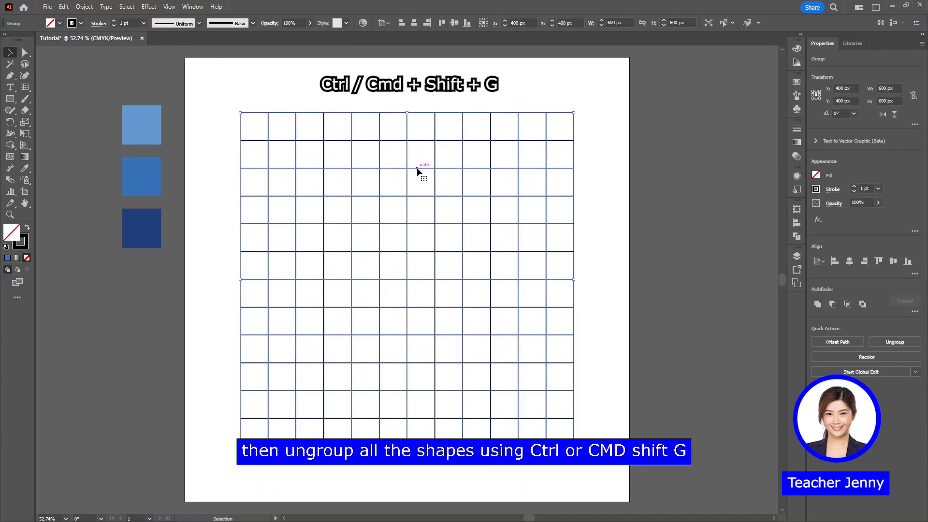
Ungroup the centered grid and convert all its lines into guides
key("ctrl+shift+g")
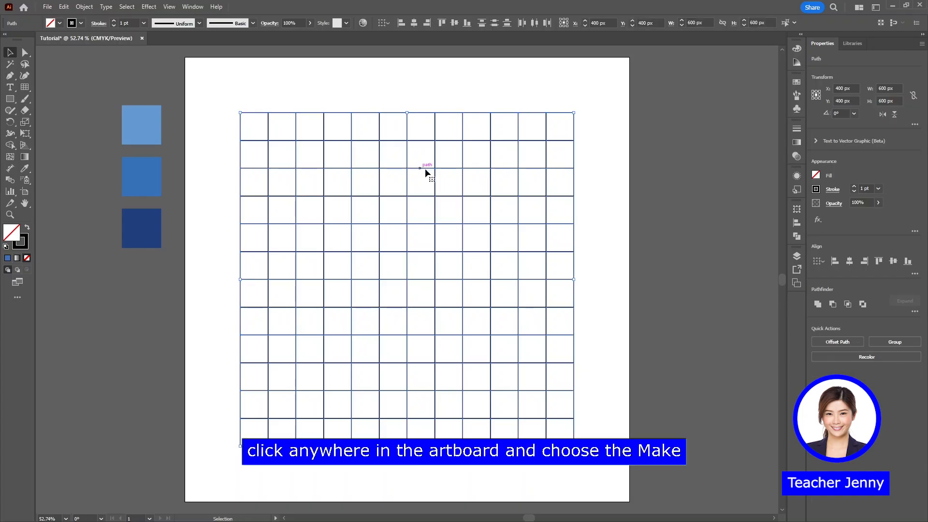
right_click(589, 199)
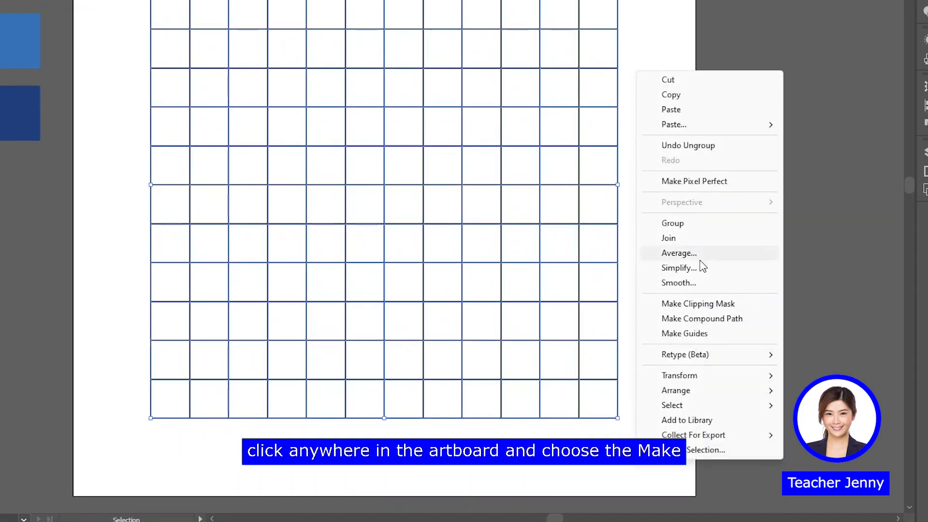
left_click(705, 337)
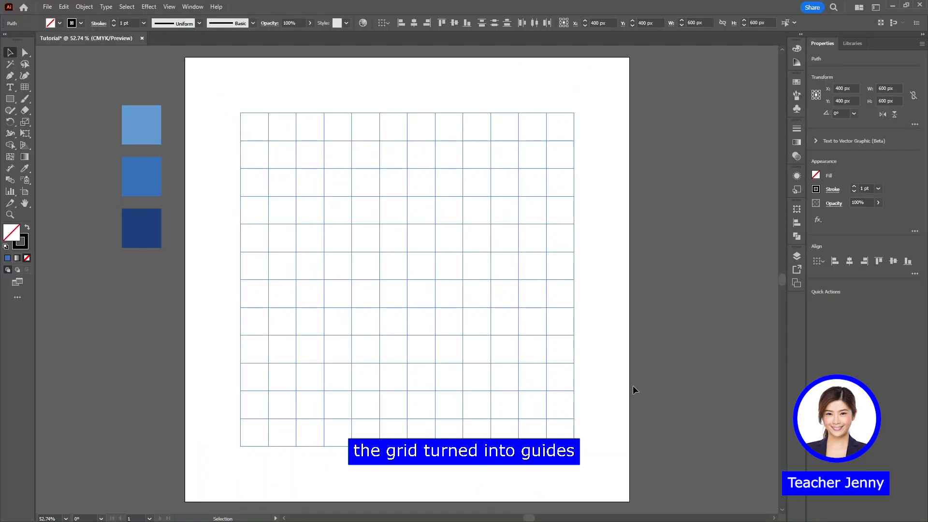
Lock the grid guides so they cannot be selected
left_click_drag(611, 308, 439, 237)
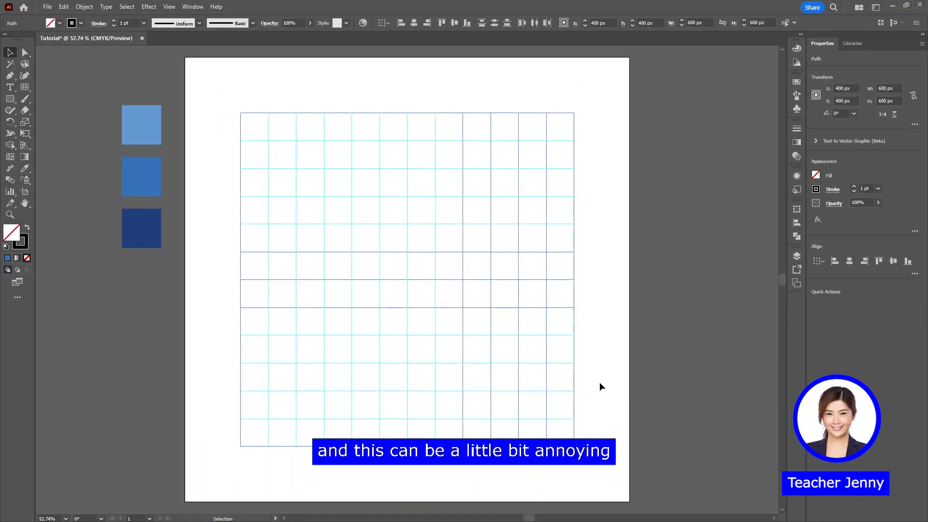
key("ctrl+alt+semicolon")
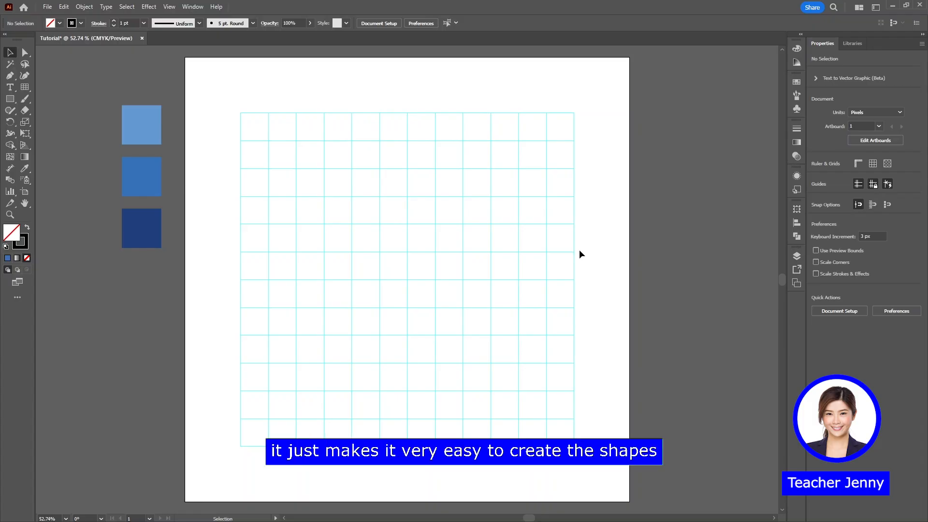
Create a rectangle with a width of 600 px and a height of 350 px on the artboard
key("m")
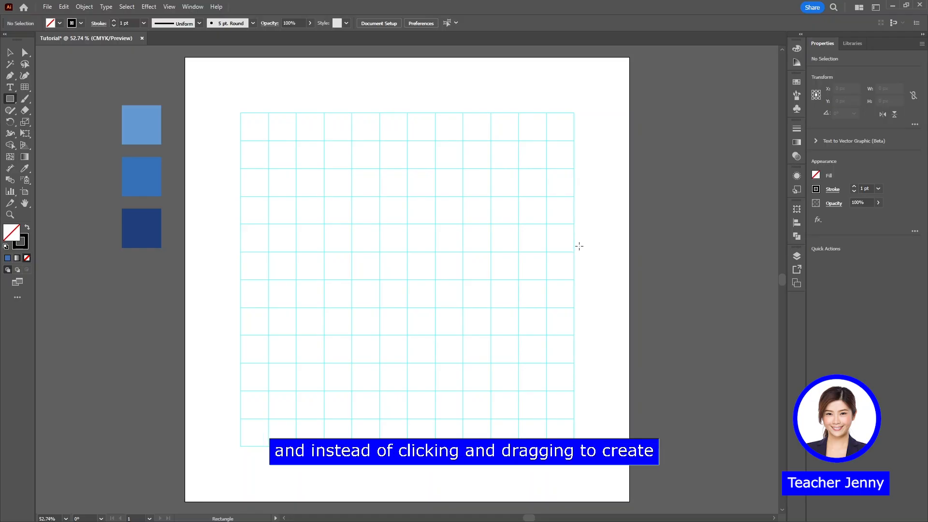
left_click(482, 233)
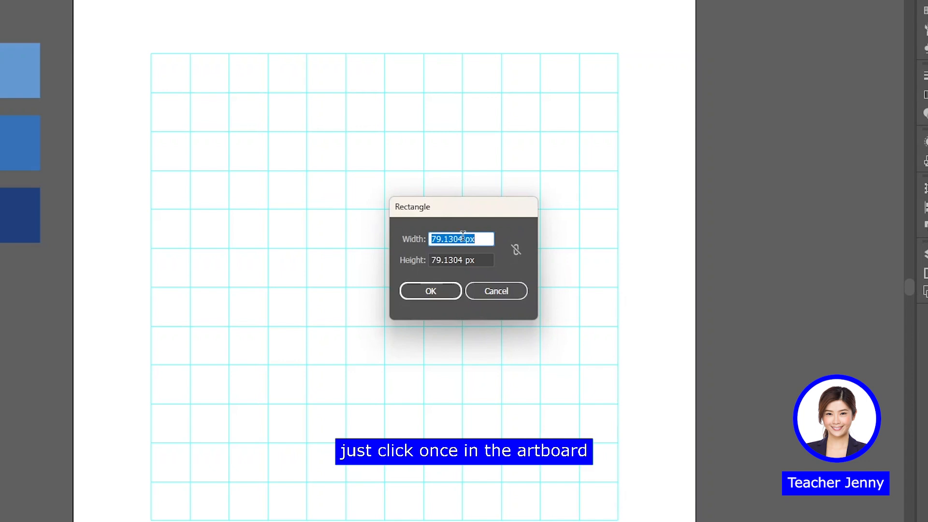
type("600")
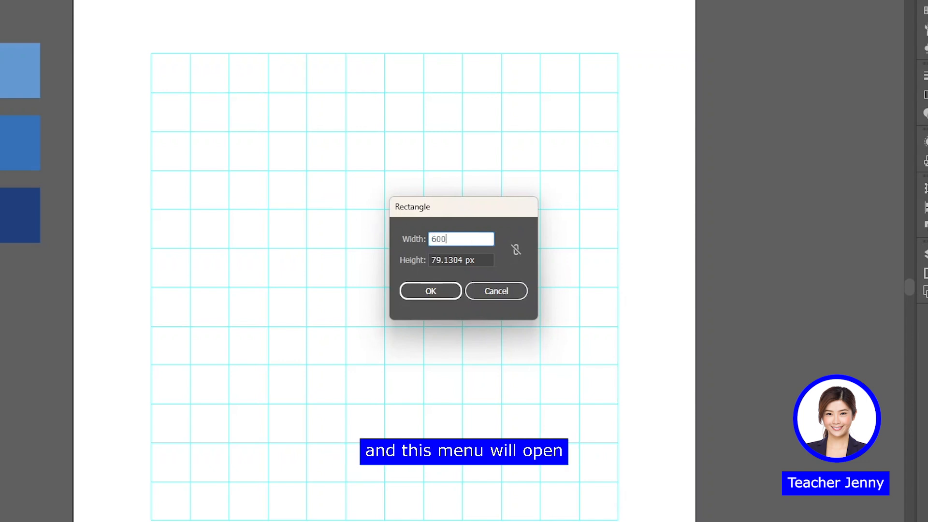
double_click(461, 260)
key("BackSpace")
type("350")
key("Return")
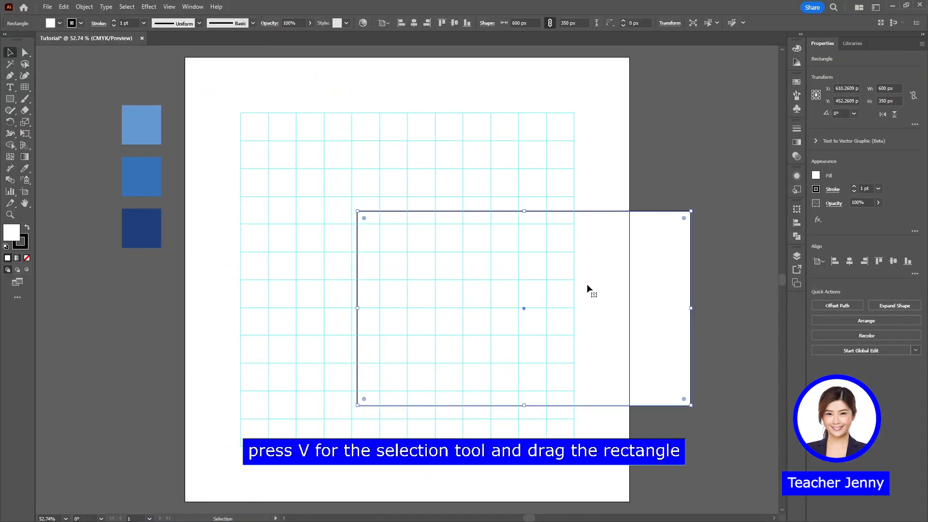
Place a copy of the rectangle snapped to the lower part of the grid and check that Smart Guides are active
left_click_drag(603, 271, 494, 313)
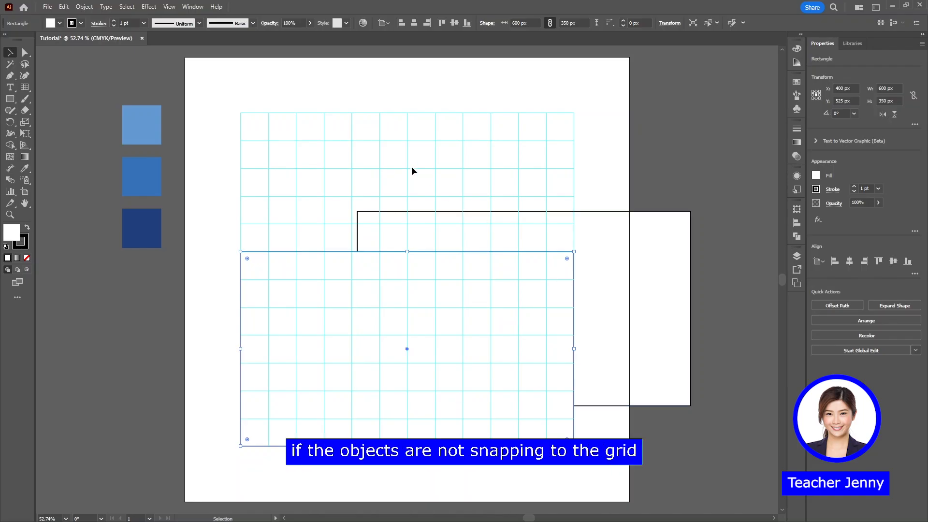
left_click(170, 7)
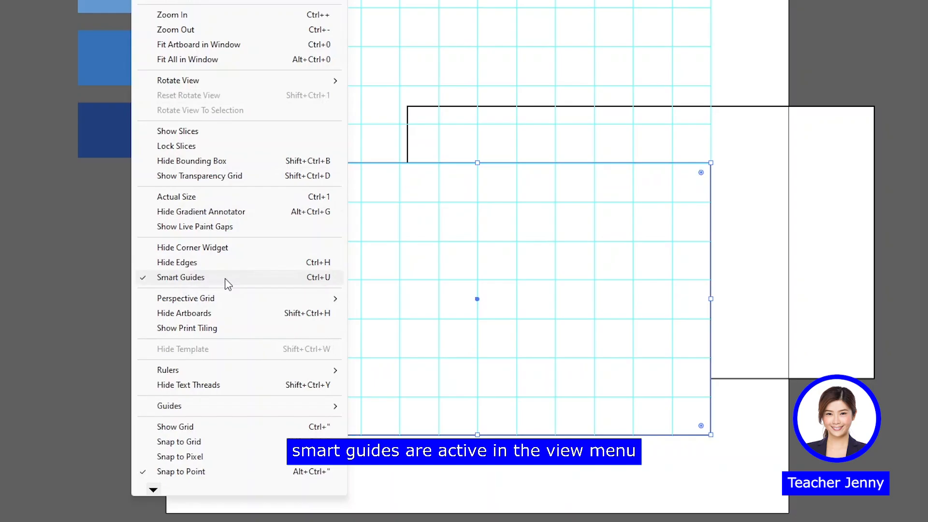
left_click(671, 85)
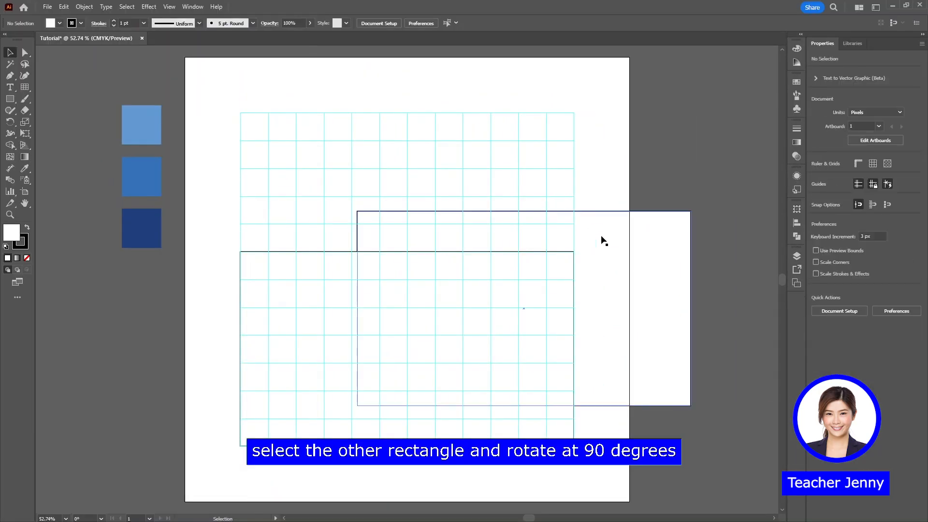
Rotate the original rectangle 90° and snap it to the left side of the grid at full grid height
left_click(667, 230)
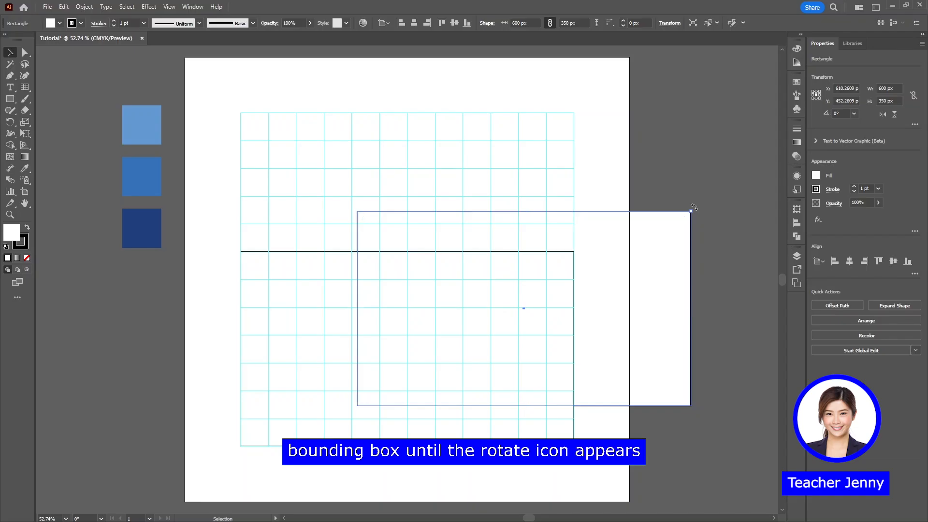
left_click_drag(694, 207, 484, 107)
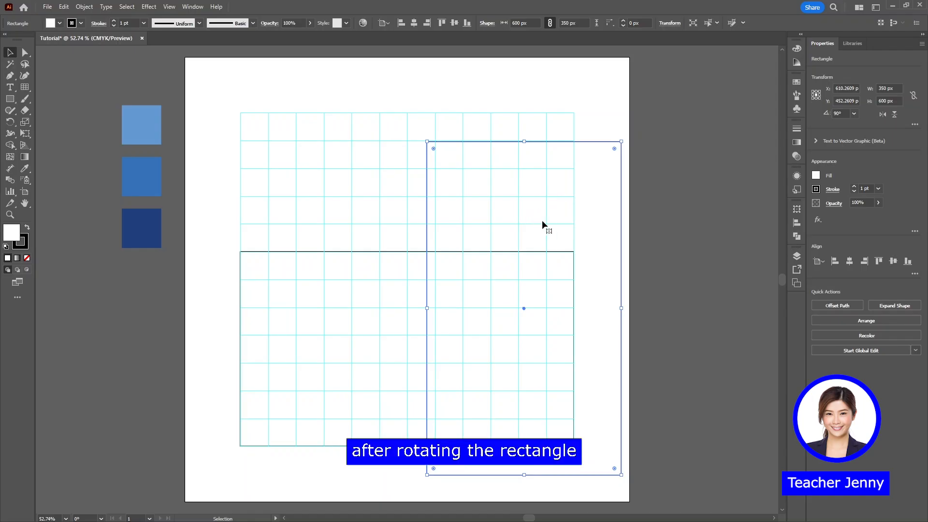
left_click_drag(570, 231, 389, 200)
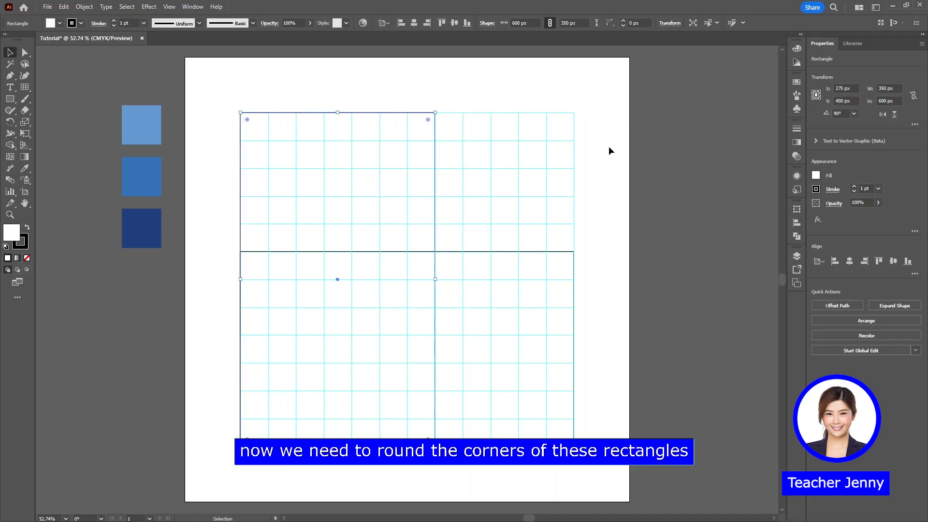
Fully round all corners of both rectangles together, then deselect them
left_click_drag(599, 99, 224, 450)
key("a")
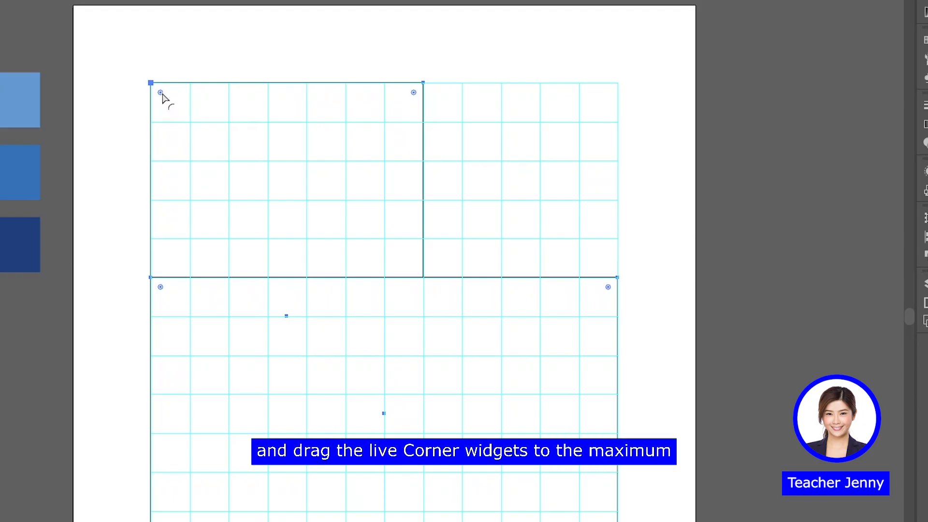
left_click_drag(162, 95, 301, 267)
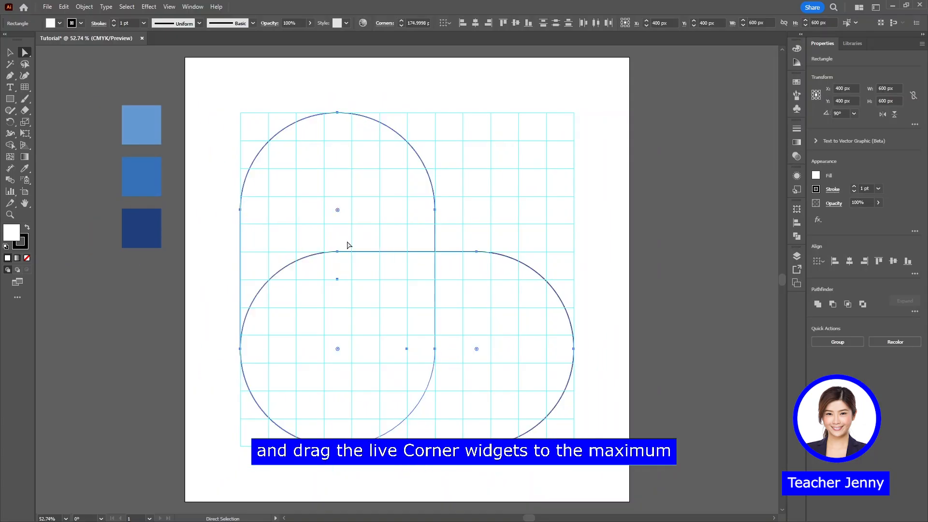
left_click(540, 186)
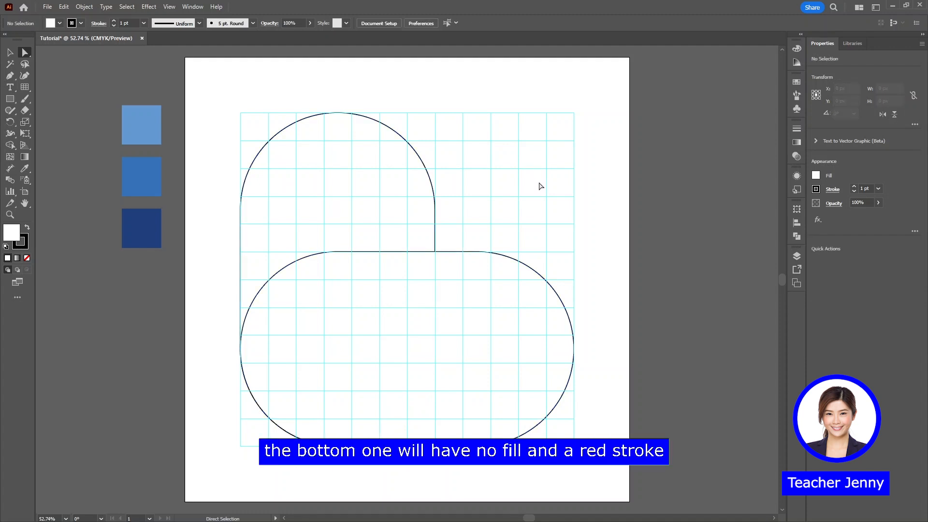
Give the bottom rounded rectangle no fill and a light blue 50 pt stroke aligned to the inside
key("v")
left_click(530, 293)
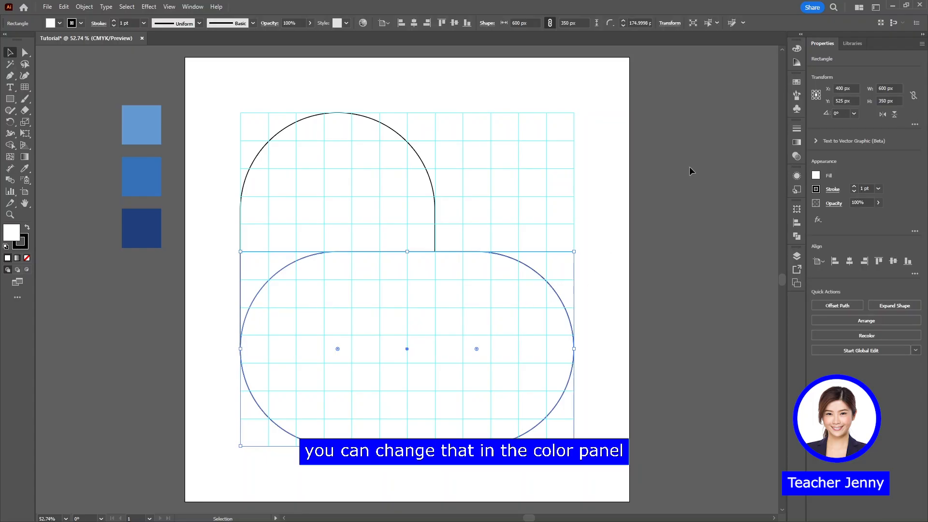
left_click(797, 49)
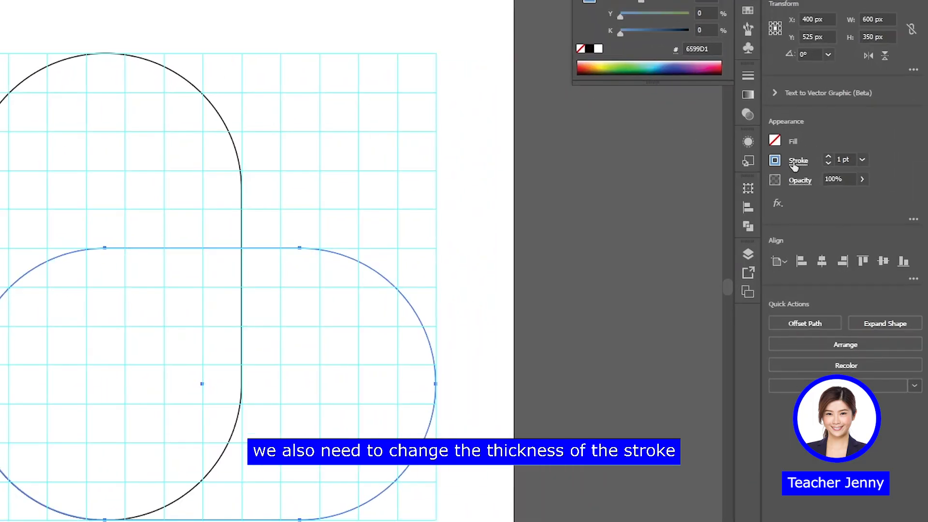
left_click(798, 161)
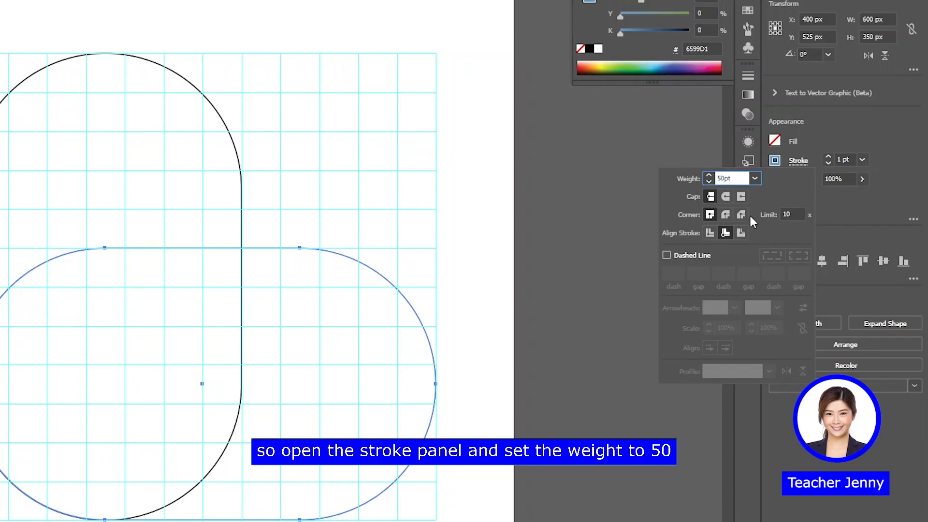
type("50")
left_click(726, 235)
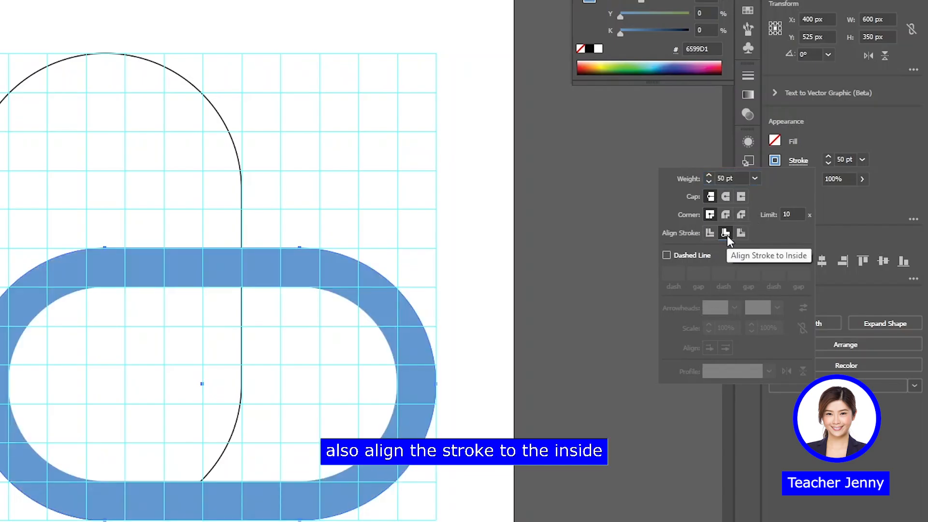
left_click(506, 238)
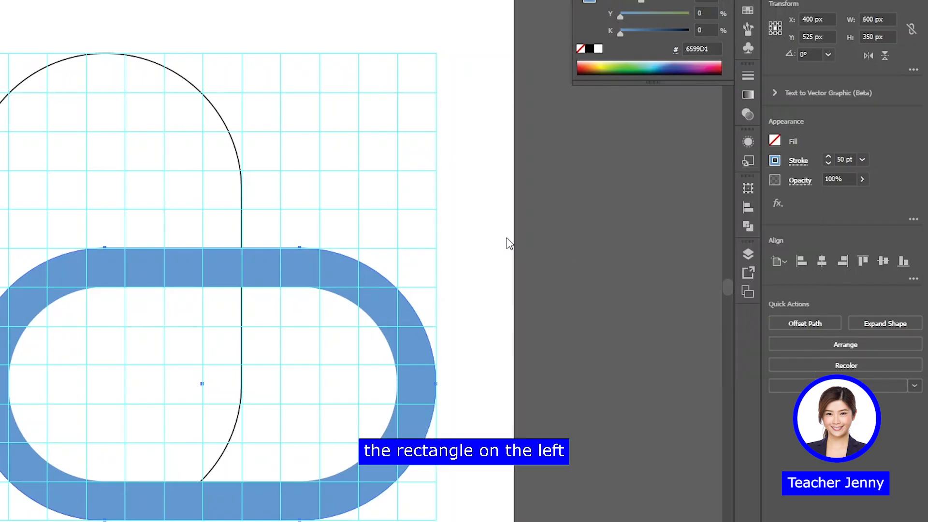
Give the left rounded rectangle no stroke and a fill sampled from the middle blue swatch
left_click(4, 99)
key("slash")
key("x")
key("i")
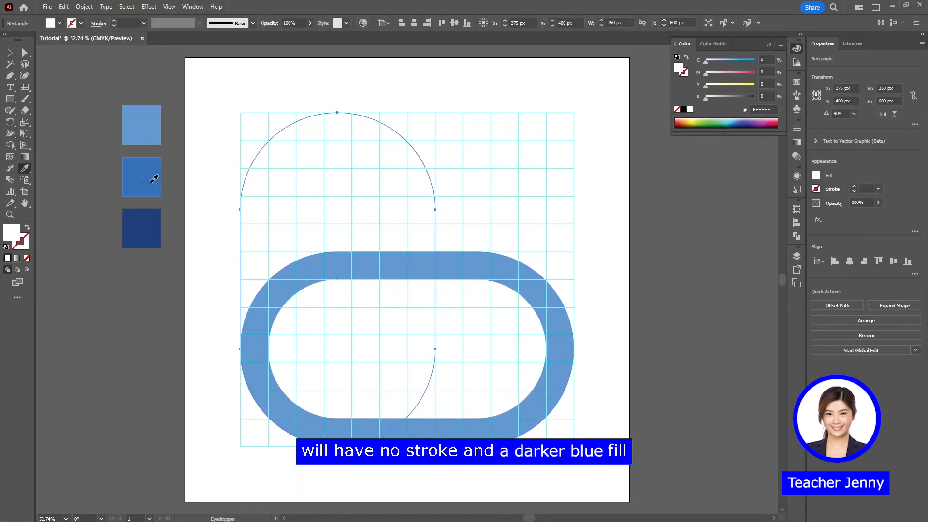
left_click(152, 182)
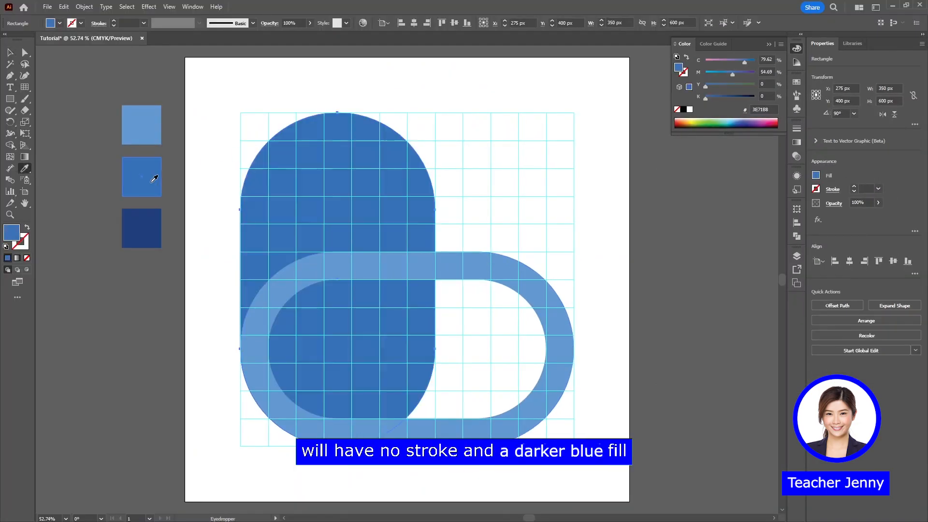
key("v")
left_click(500, 202)
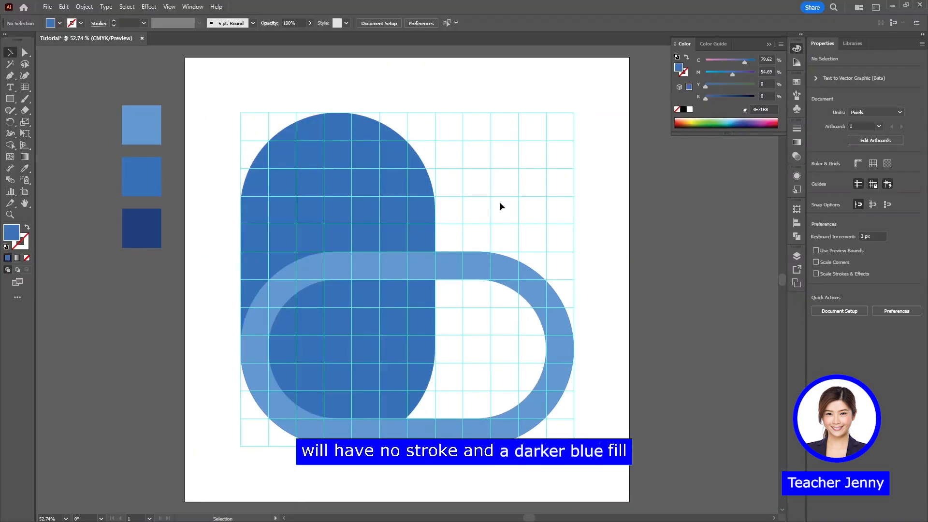
left_click(766, 45)
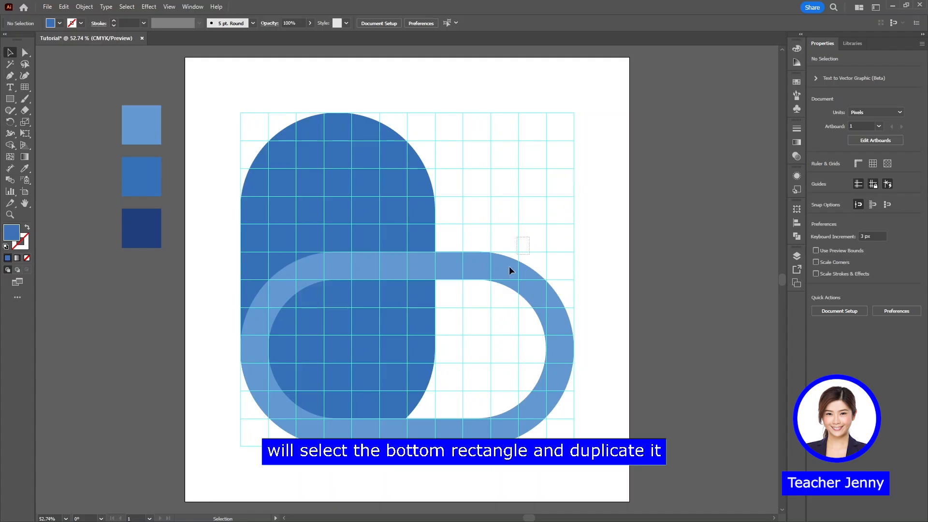
Duplicate the bottom rounded rectangle in front at the same position
left_click(491, 294)
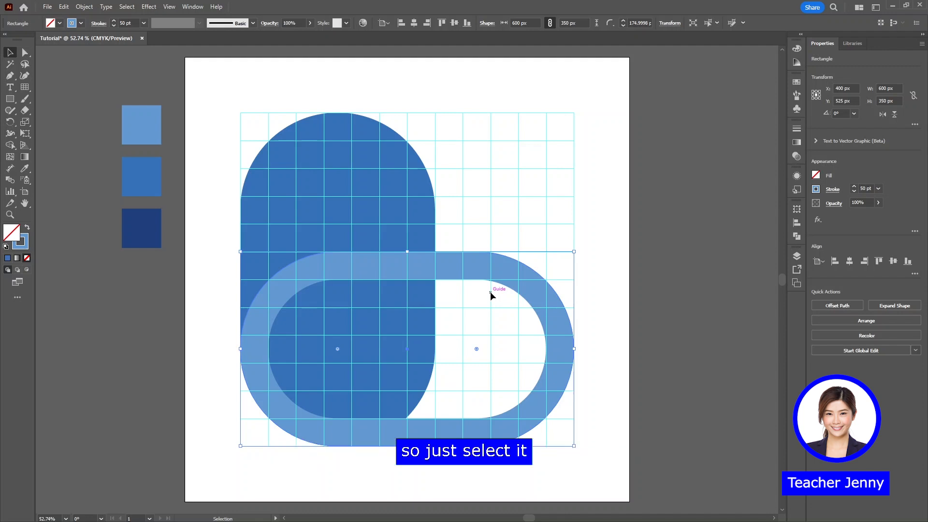
key("ctrl+c")
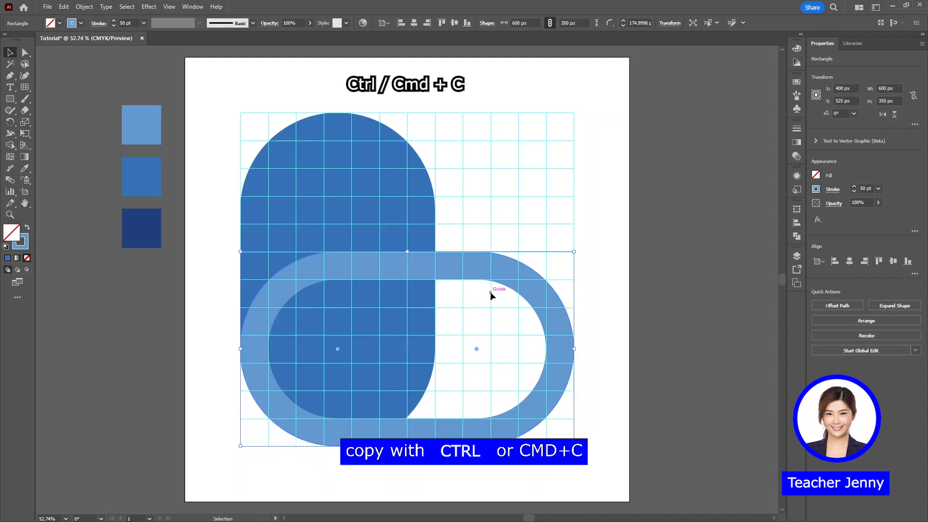
key("ctrl+f")
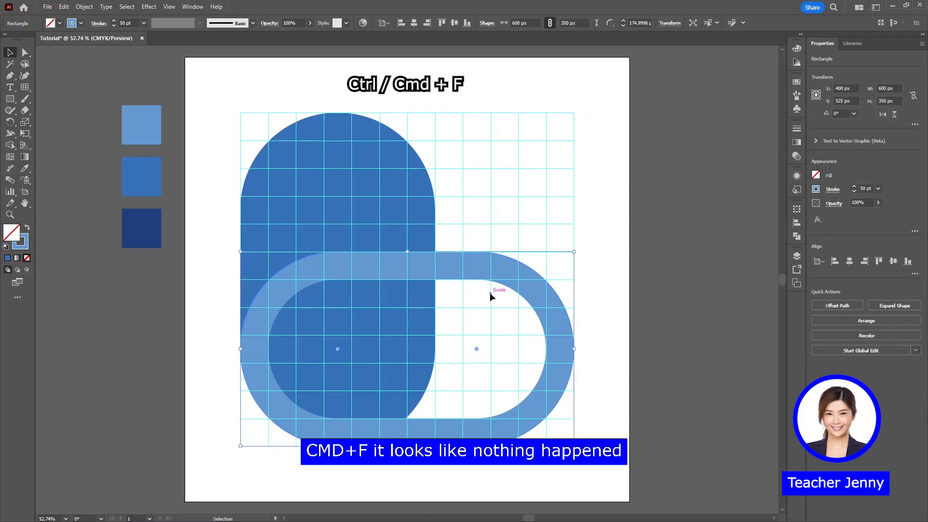
Align the duplicate rounded rectangle's stroke to the outside and colour it with the dark blue swatch
left_click_drag(519, 273, 564, 312)
key("ctrl+z")
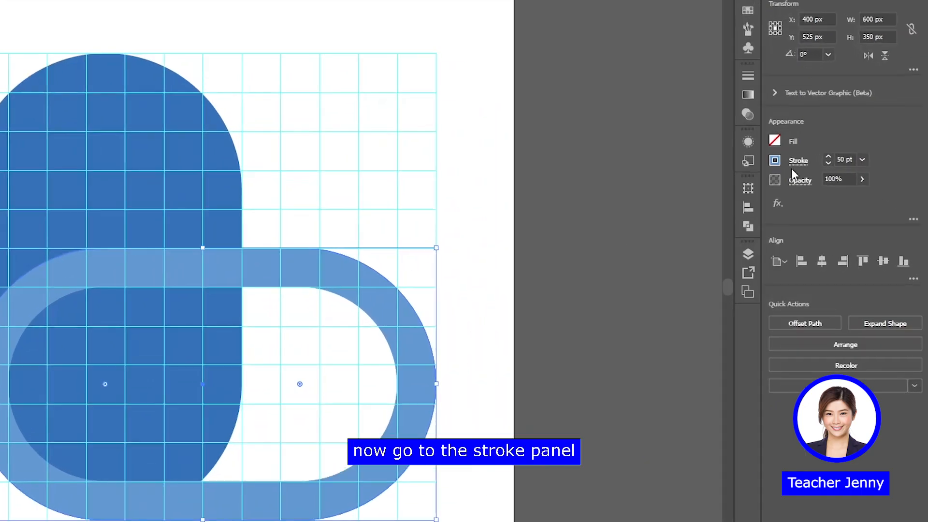
left_click(833, 189)
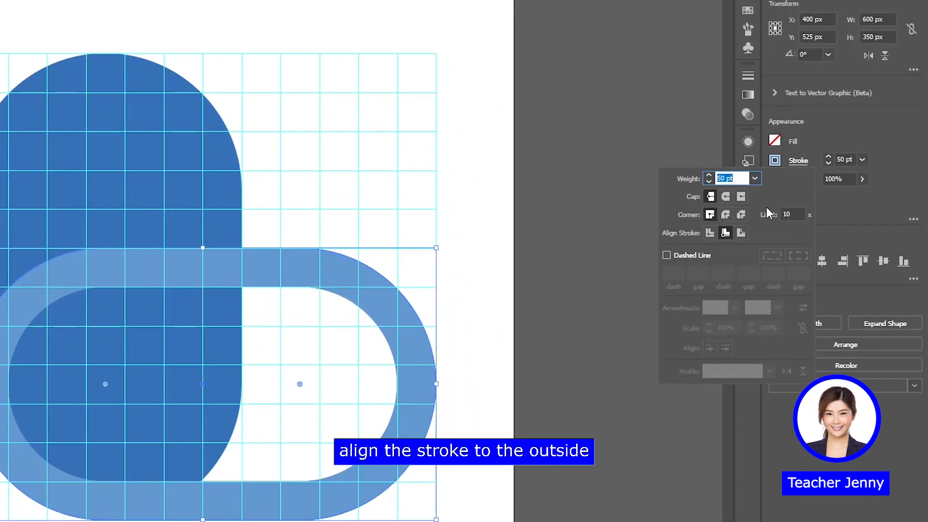
left_click(741, 233)
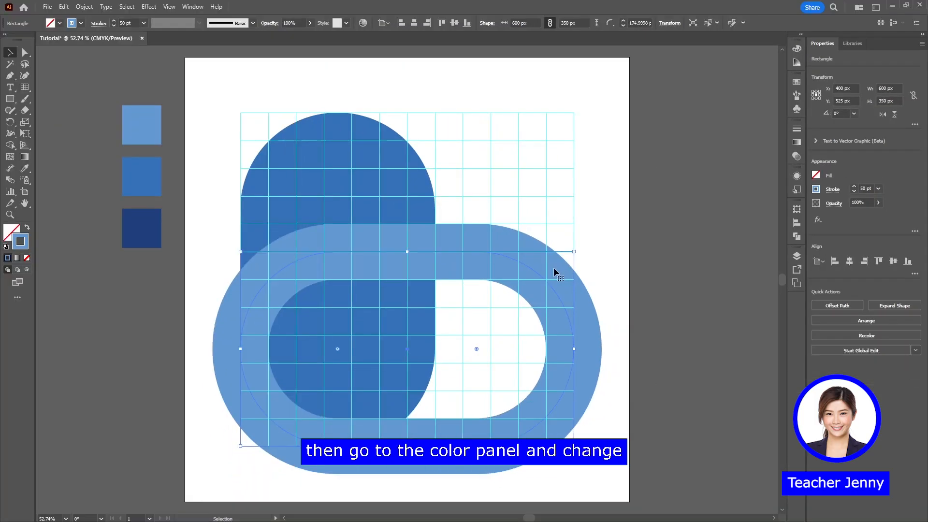
key("i")
left_click(145, 226, "shift")
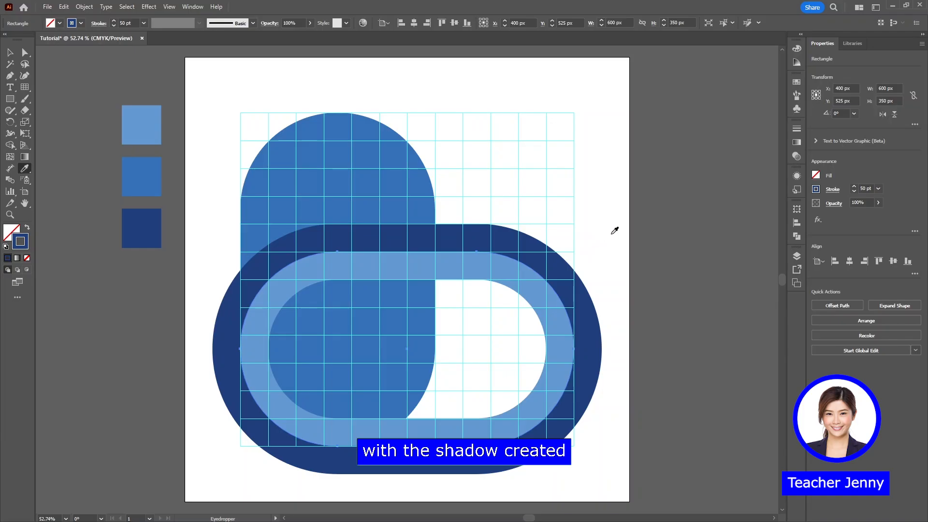
key("v")
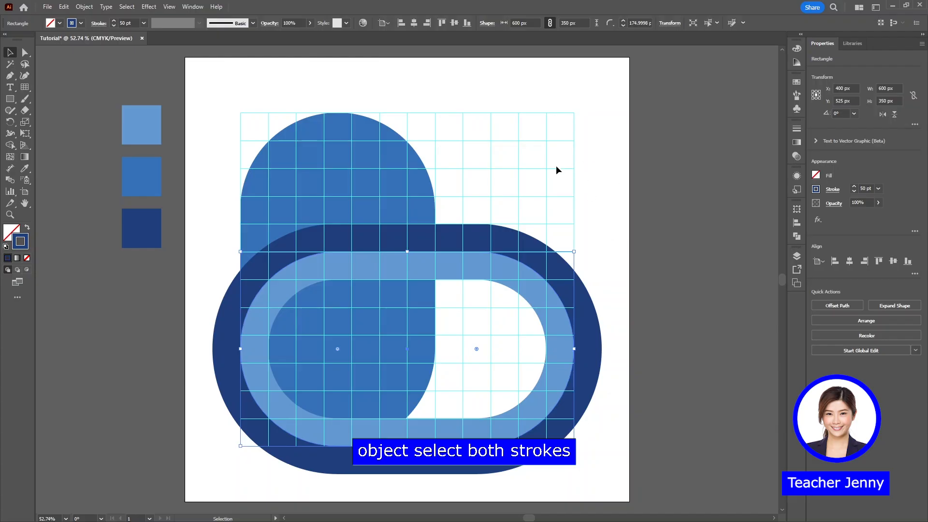
Expand the appearance of both stroked rounded rectangles together, then deselect them
left_click(482, 314, "shift")
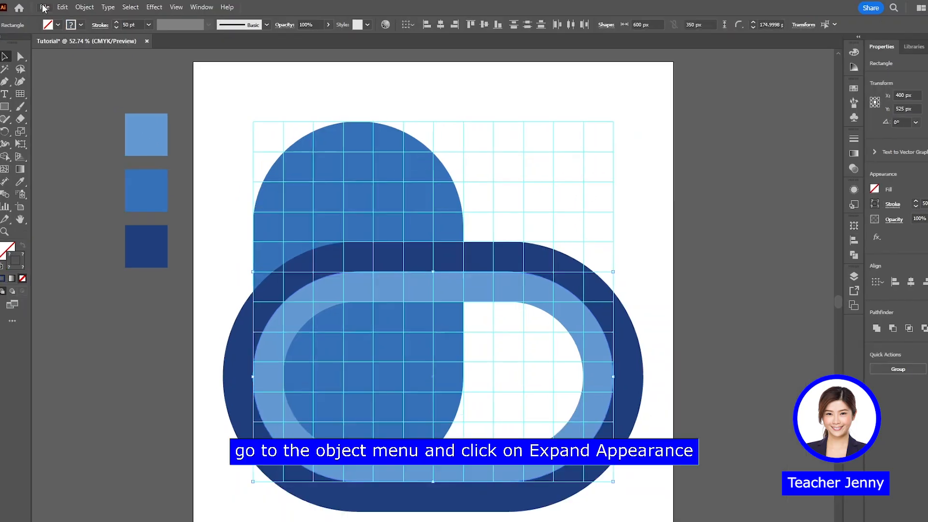
left_click(84, 6)
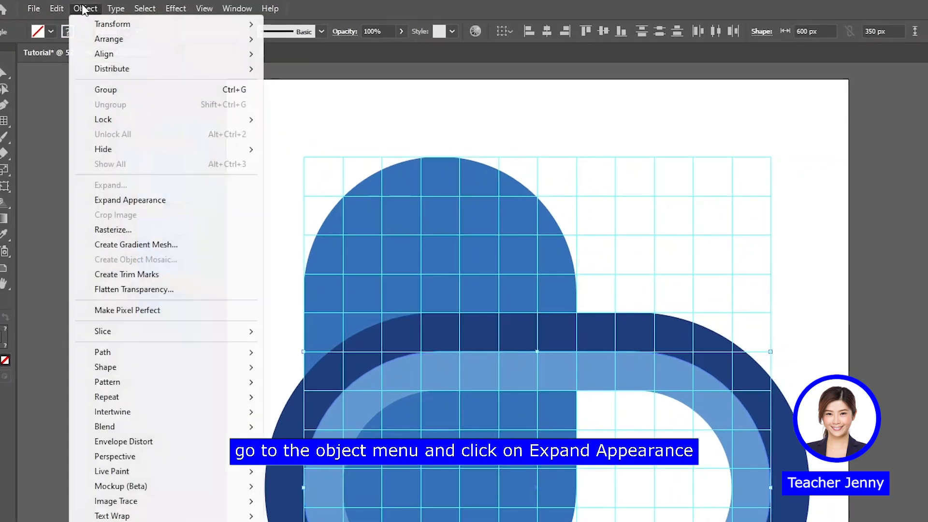
left_click(145, 201)
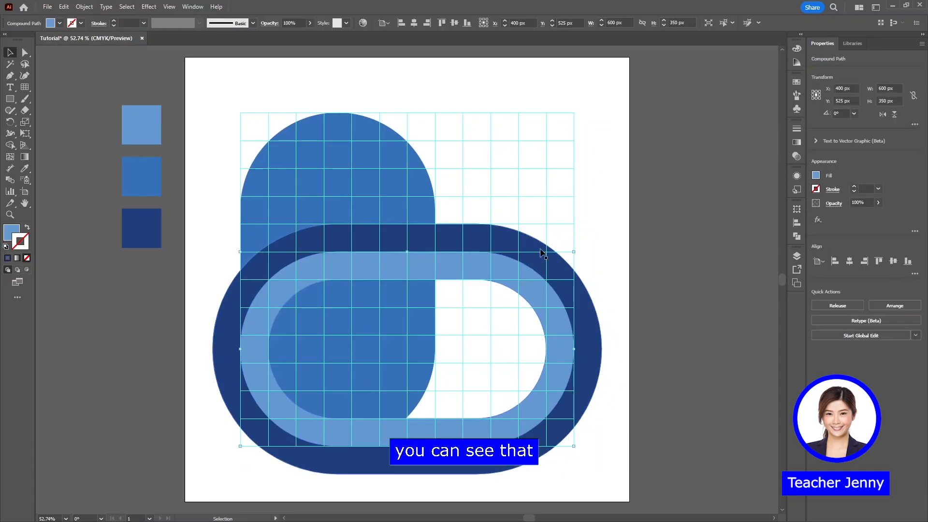
left_click(632, 250)
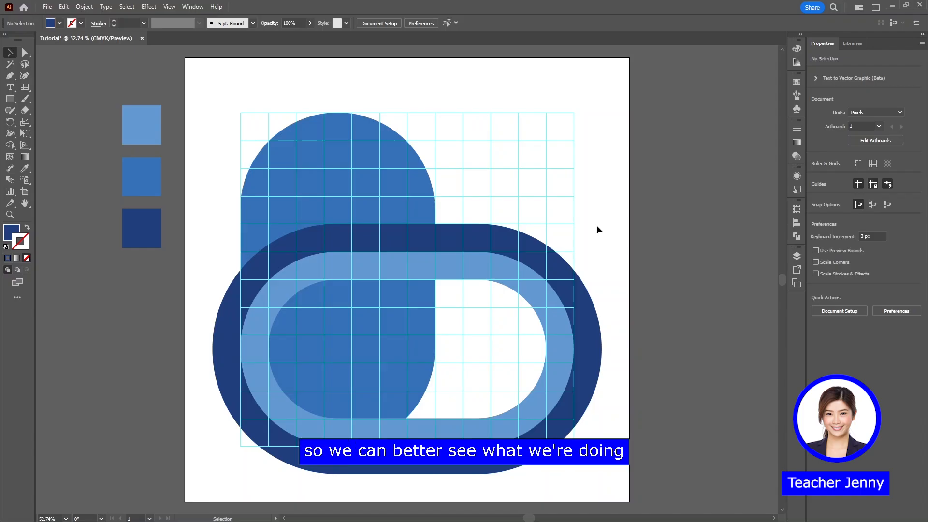
Hide the guides, select all three shapes and merge the segments of the light blue ring with Shape Builder
key("ctrl+semicolon")
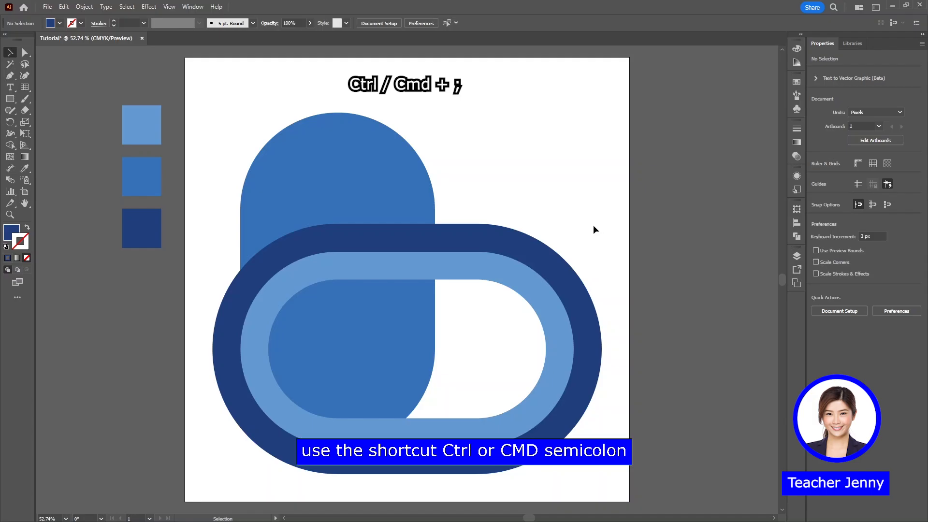
left_click_drag(520, 169, 377, 306)
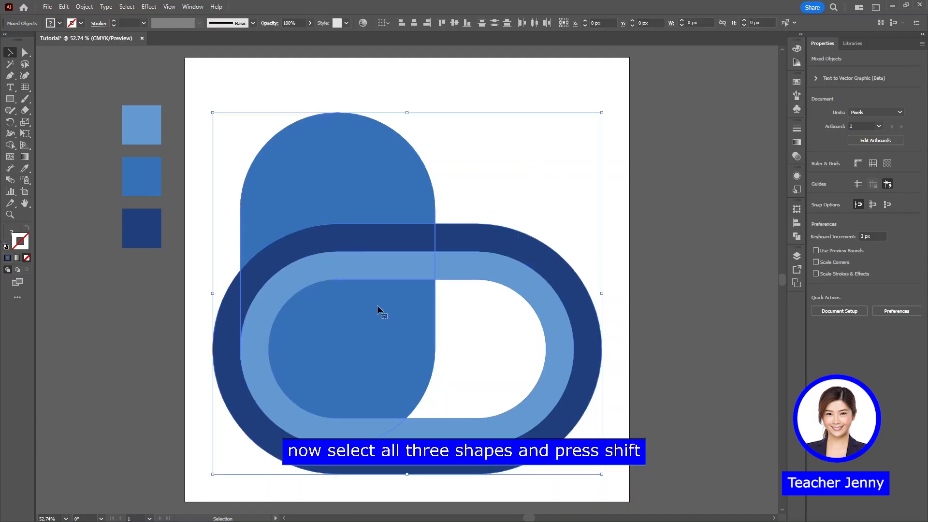
key("shift+m")
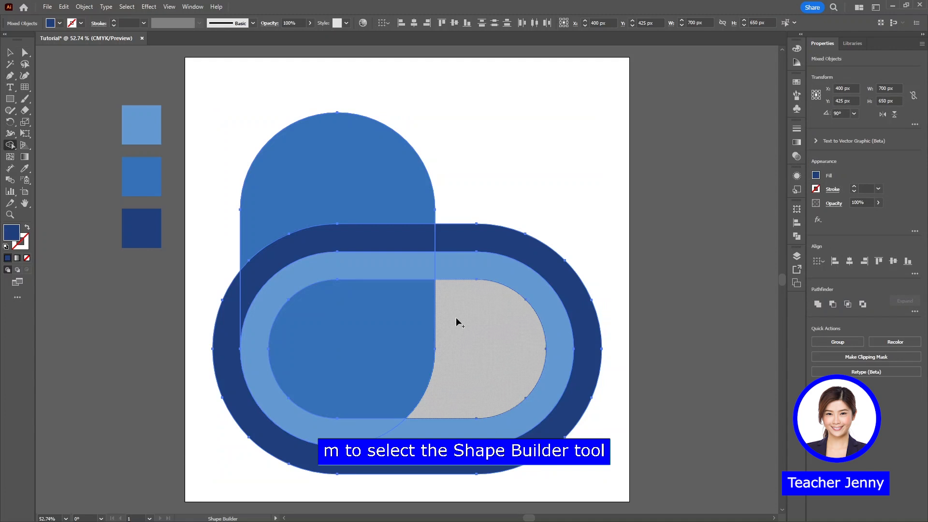
right_click(12, 149)
left_click(31, 147)
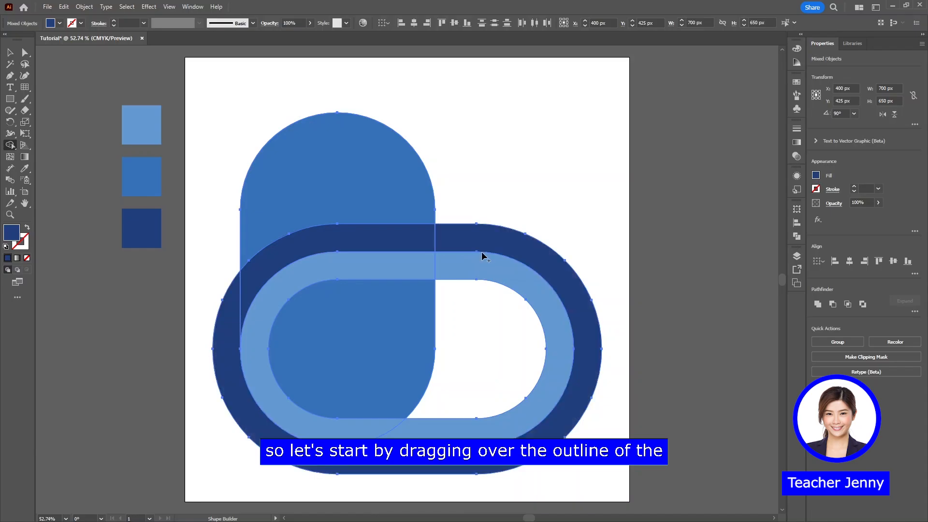
left_click_drag(408, 271, 464, 271)
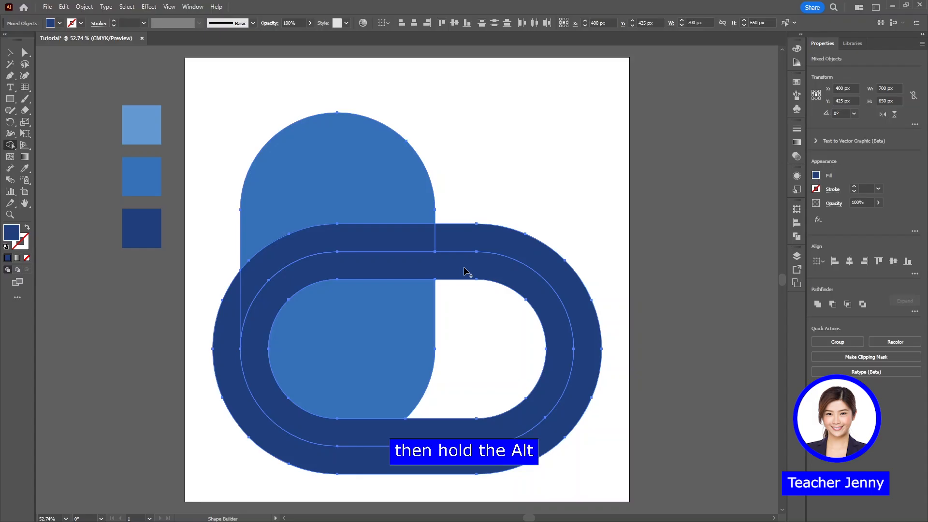
Subtract the left rectangle's part inside the ring and the shadow areas outside the left rectangle with Shape Builder
key("alt")
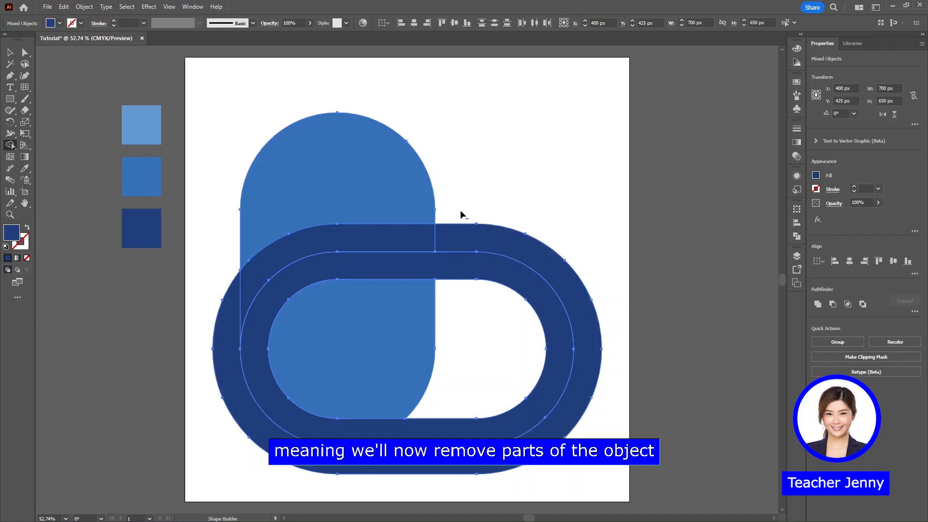
left_click(416, 326, "alt")
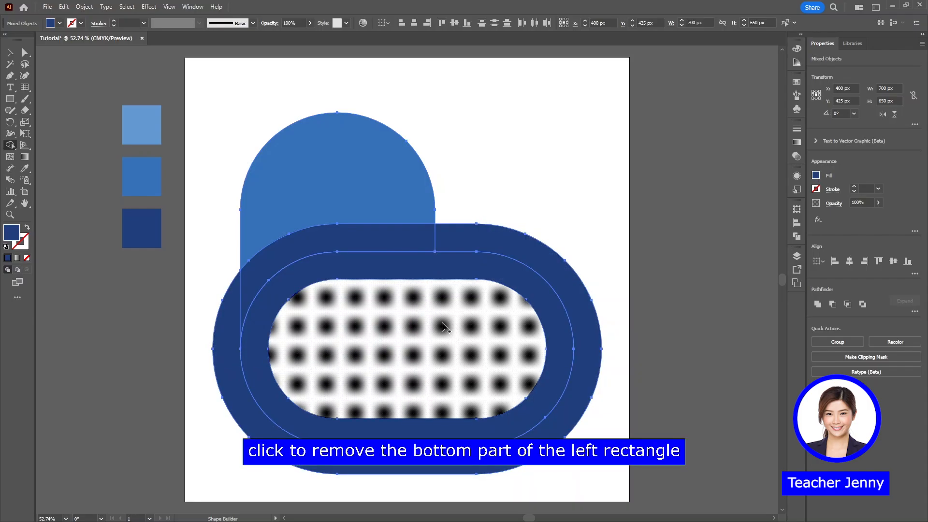
left_click(516, 241, "alt")
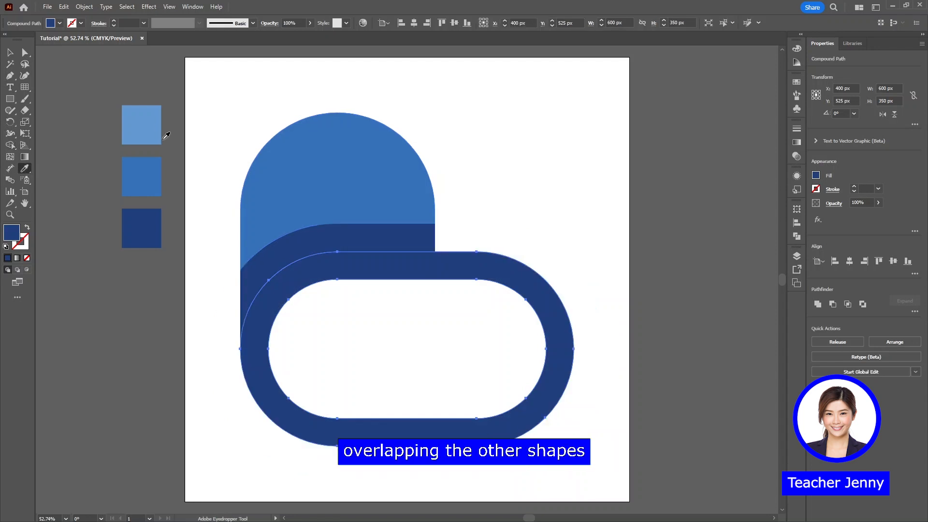
Fill the controller ring with the colour sampled from the light blue swatch, then deselect it
left_click(156, 128)
key("v")
left_click(535, 225)
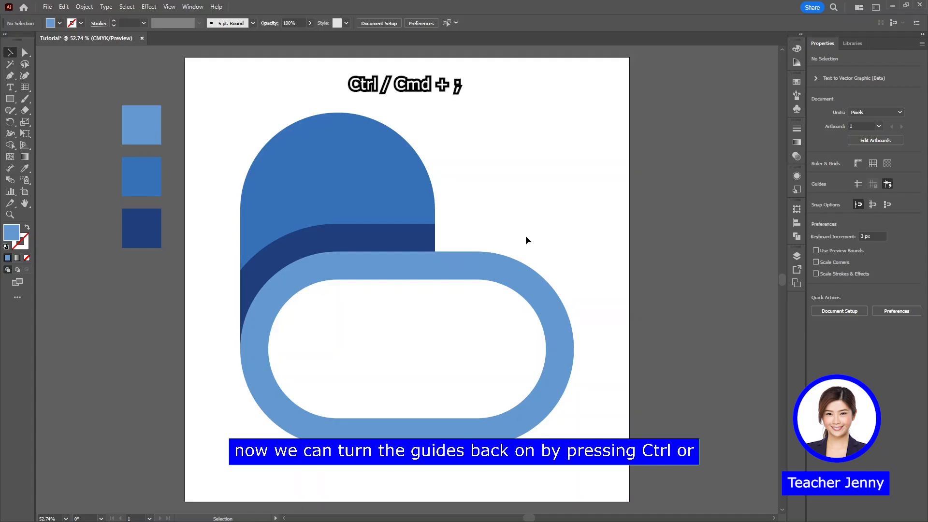
Show the guides and arrange four 50 by 50 px light blue circles as a diamond of buttons in the controller's right half
key("ctrl+semicolon")
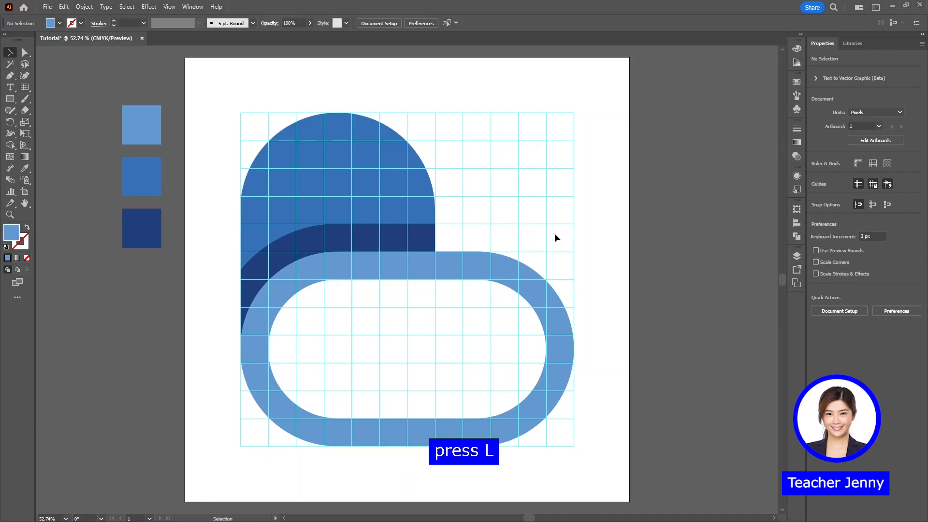
key("l")
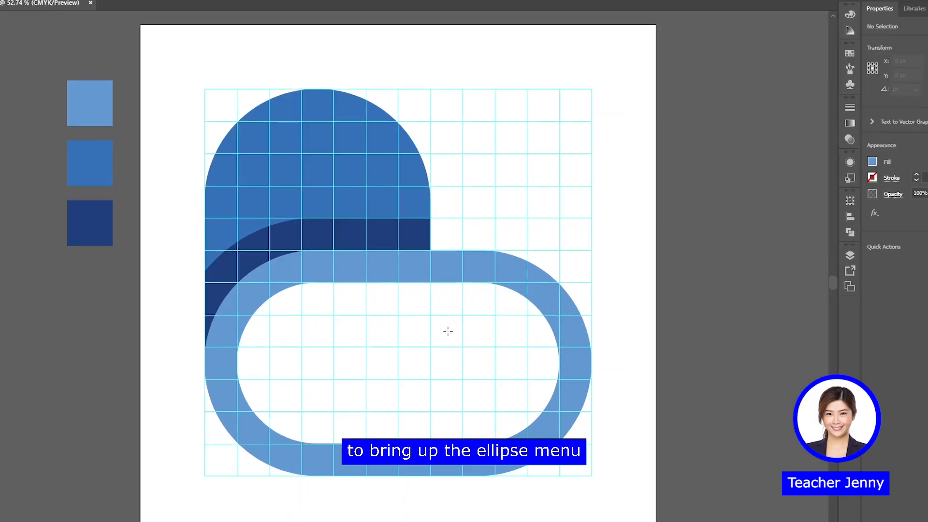
left_click(452, 315)
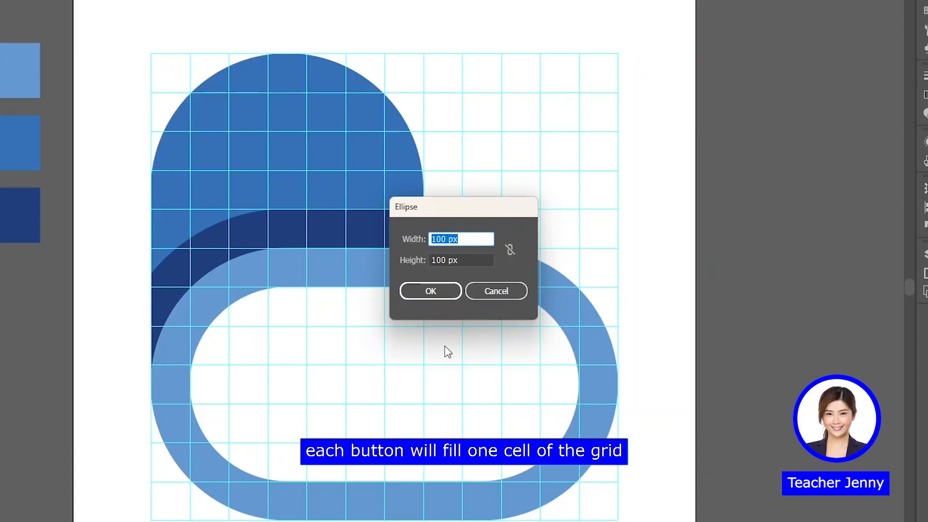
type("50")
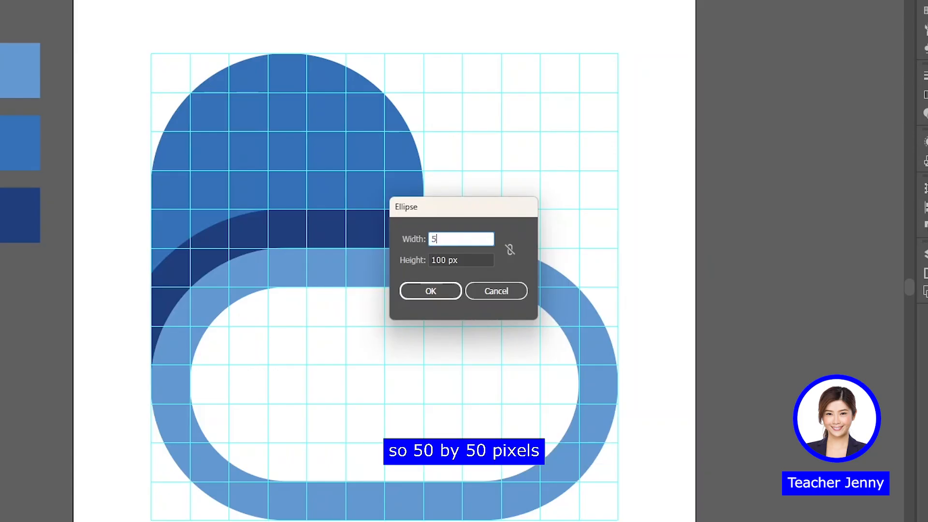
left_click(444, 261)
double_click(444, 261)
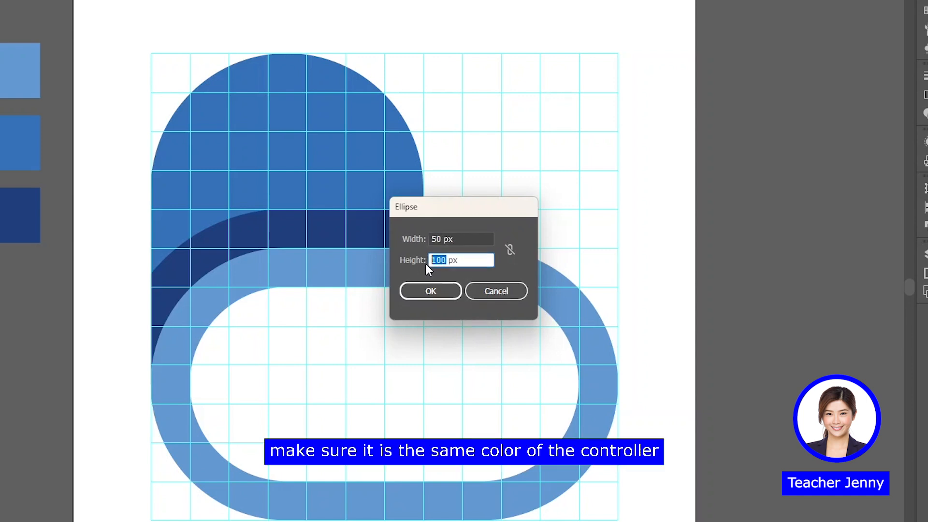
left_click(446, 295)
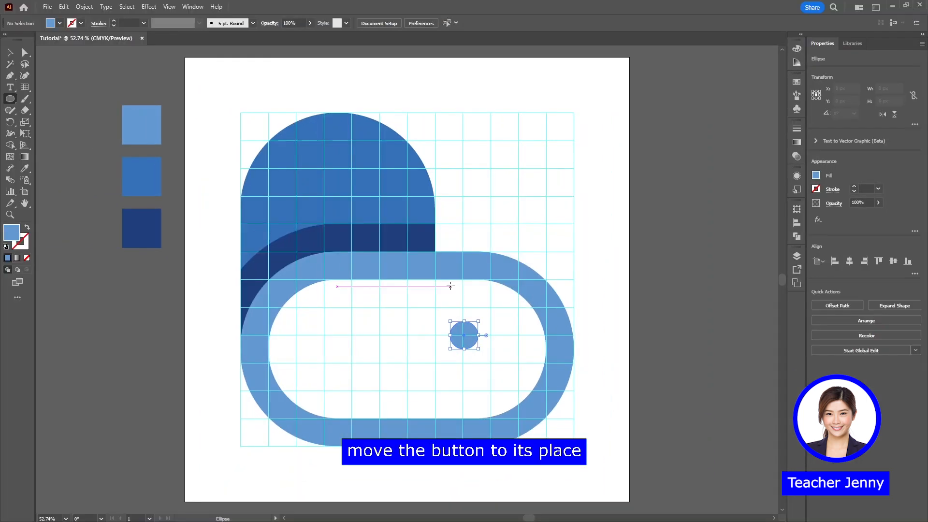
key("v")
left_click_drag(469, 341, 509, 357)
Create a 50 by 150 px light blue rectangle with 25 px rounded corners in the controller's left half, level with the buttons
key("m")
left_click(365, 317)
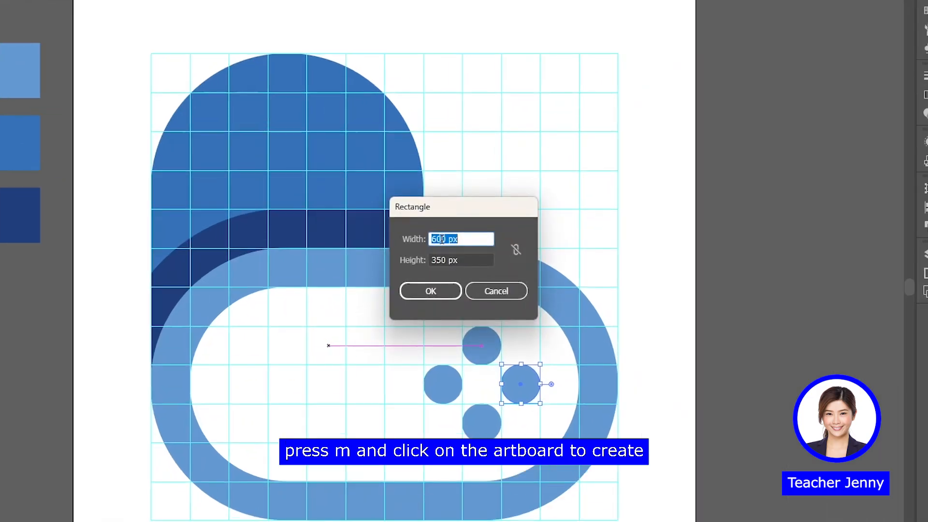
type("50")
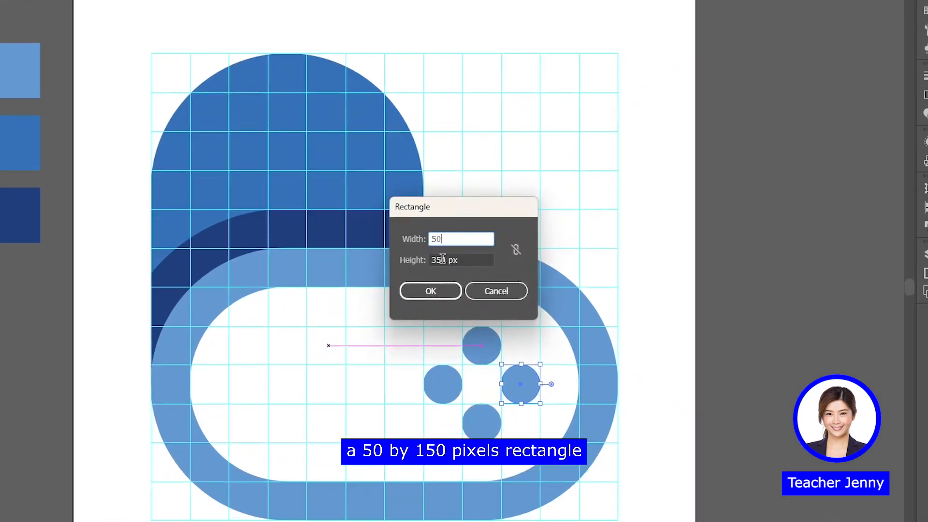
key("Tab")
left_click(436, 260)
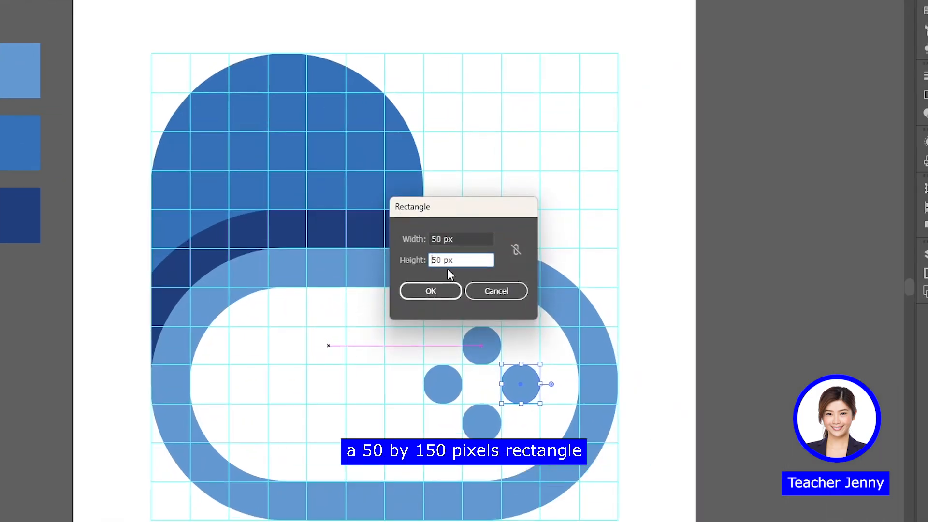
key("BackSpace")
type("1")
left_click(452, 292)
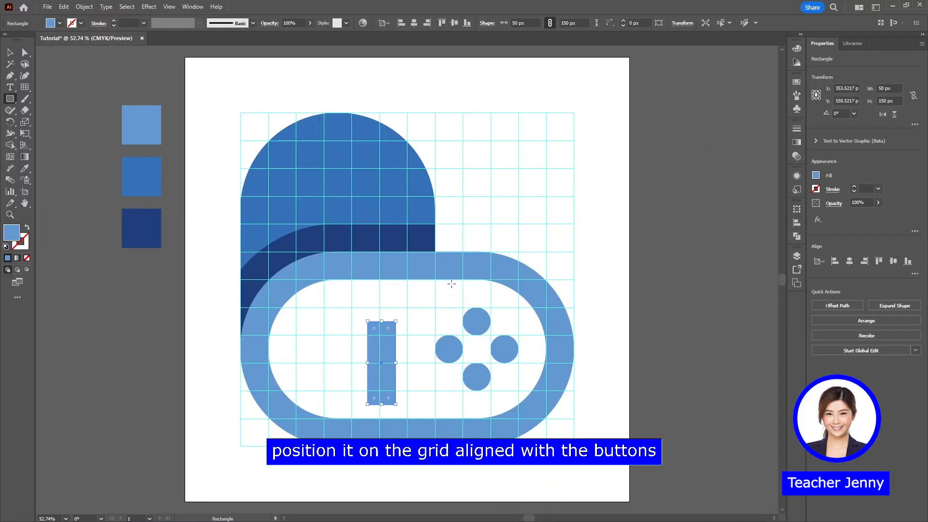
key("v")
left_click_drag(384, 355, 341, 337)
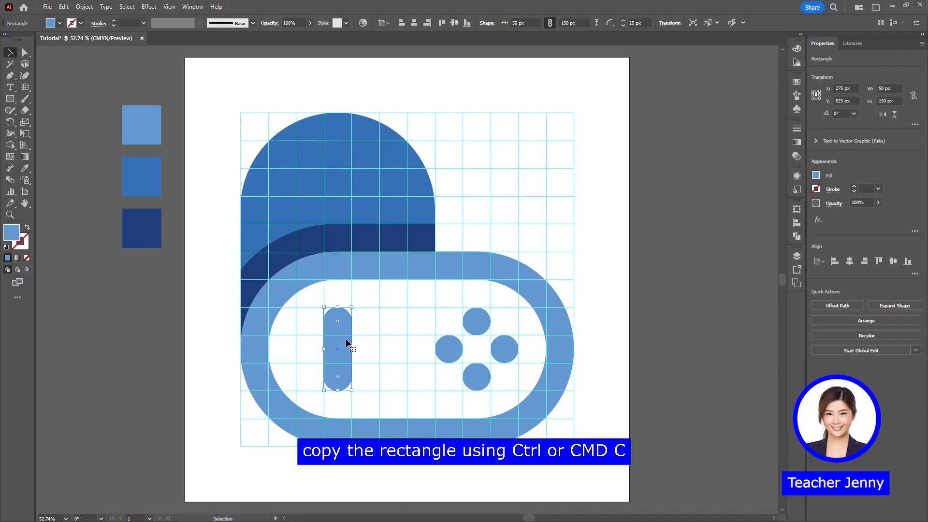
Duplicate the small rounded rectangle in front at the same position and rotate the copy 90 degrees to form a cross
key("ctrl+c")
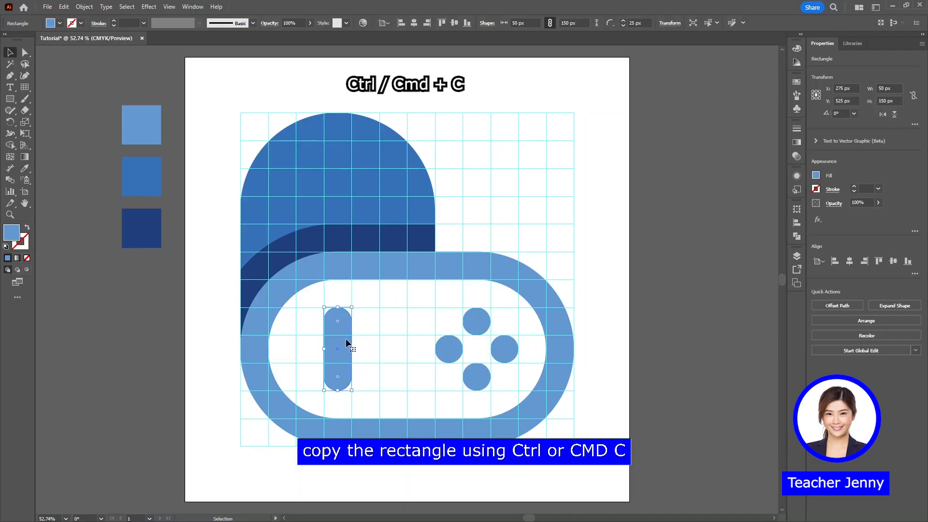
key("ctrl+f")
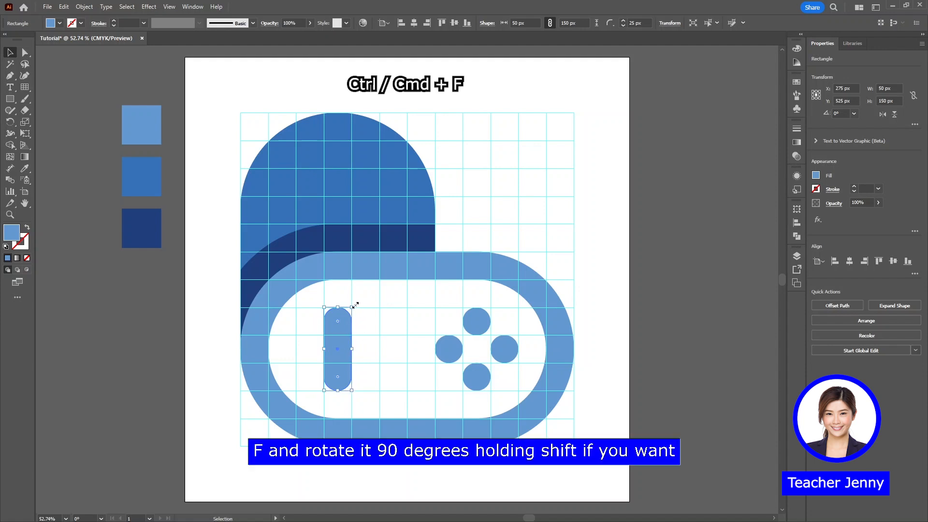
left_click_drag(355, 303, 398, 373)
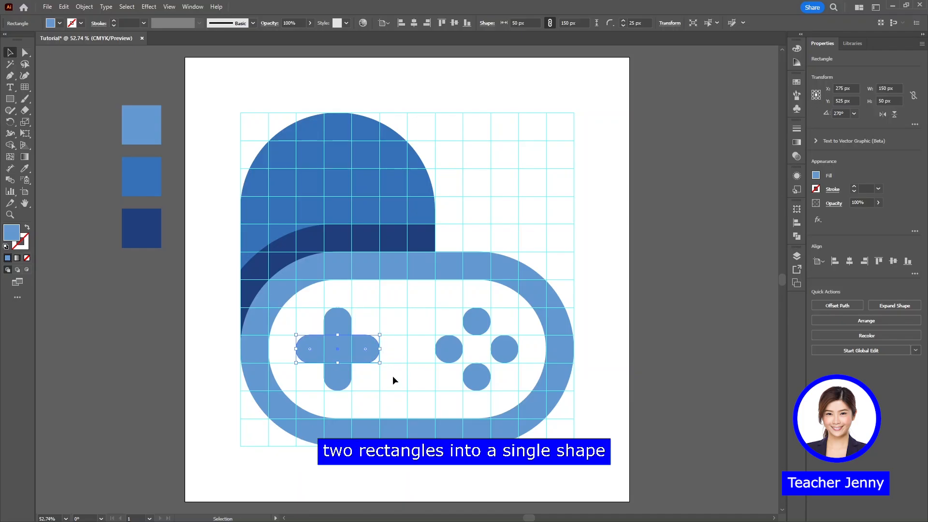
Merge the two crossed rounded rectangles into a single shape with Shape Builder, then deselect it
mouse_move(358, 358)
left_mouse_down()
mouse_move(325, 346)
mouse_move(337, 333)
mouse_move(338, 371)
mouse_move(356, 349)
left_mouse_up()
key("shift+m")
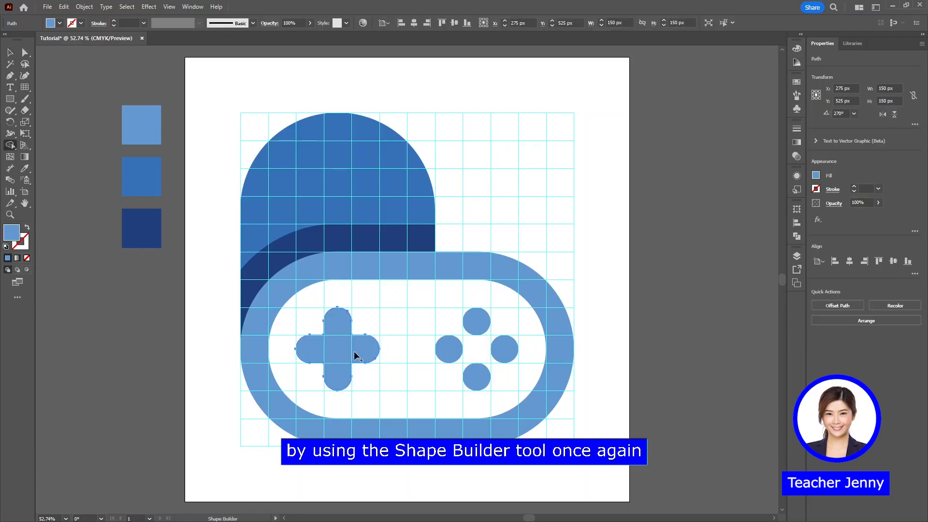
key("v")
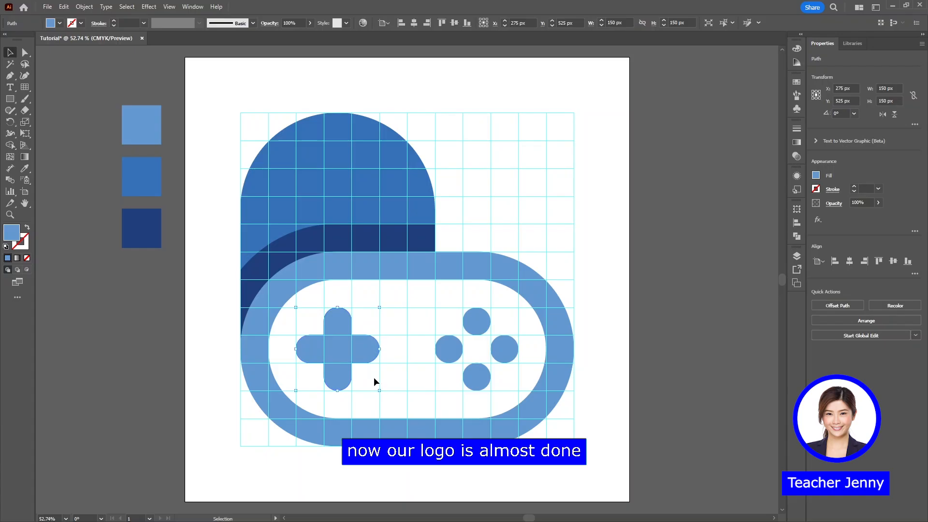
left_click(401, 383)
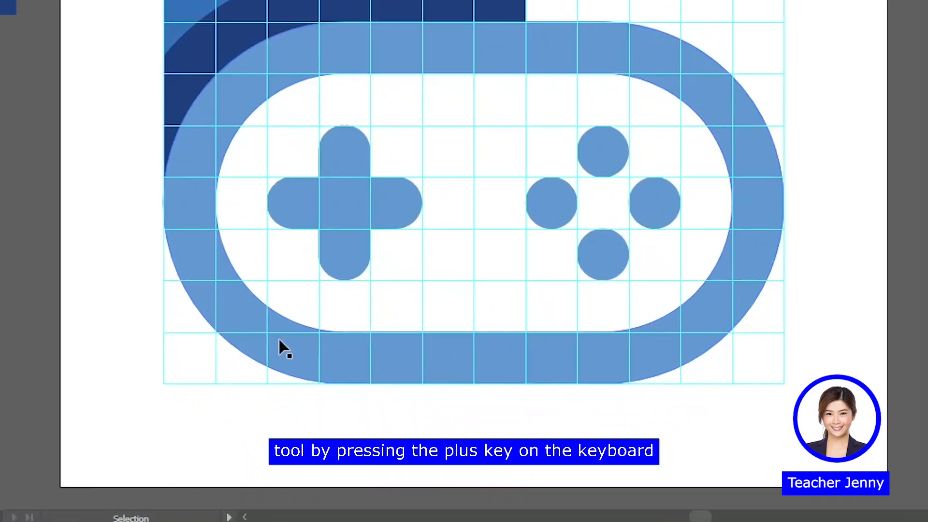
Add an anchor point on the controller outline's lower-left curve and move it out to the grid's lower-left corner
key("plus")
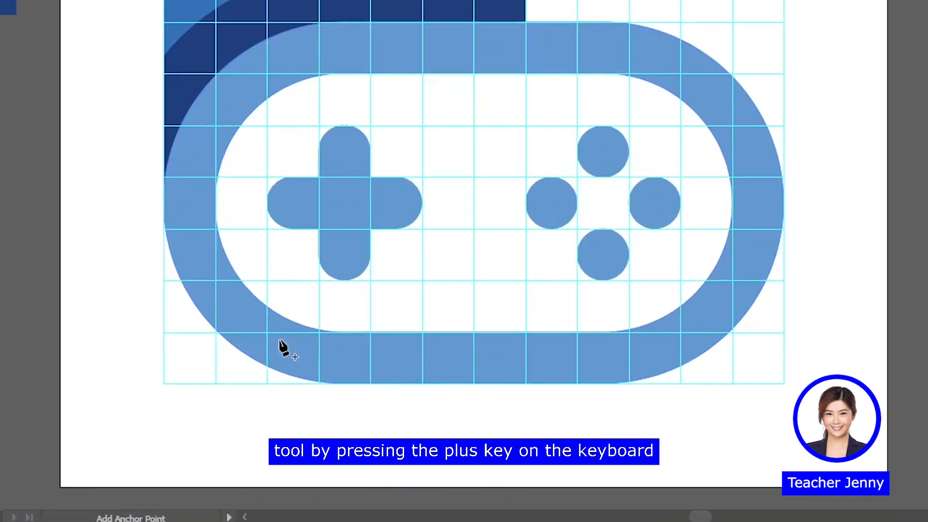
left_click(215, 331)
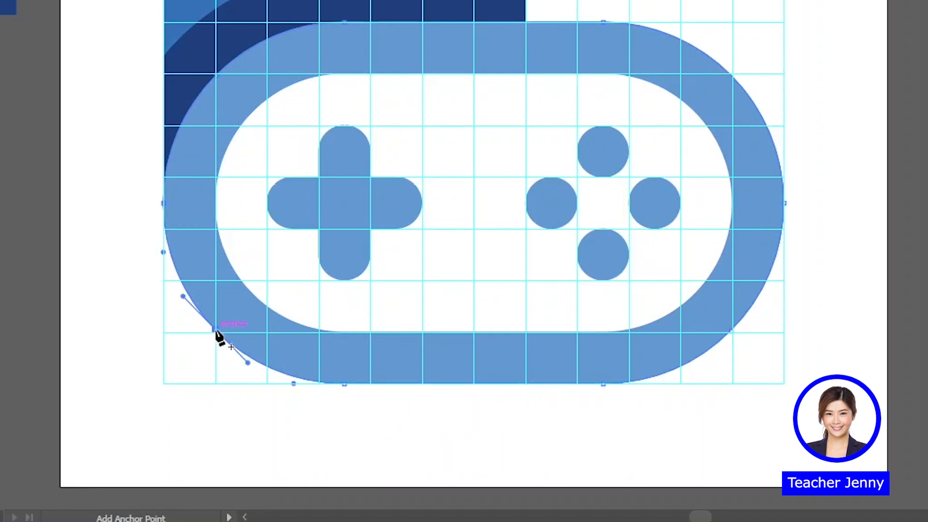
key("a")
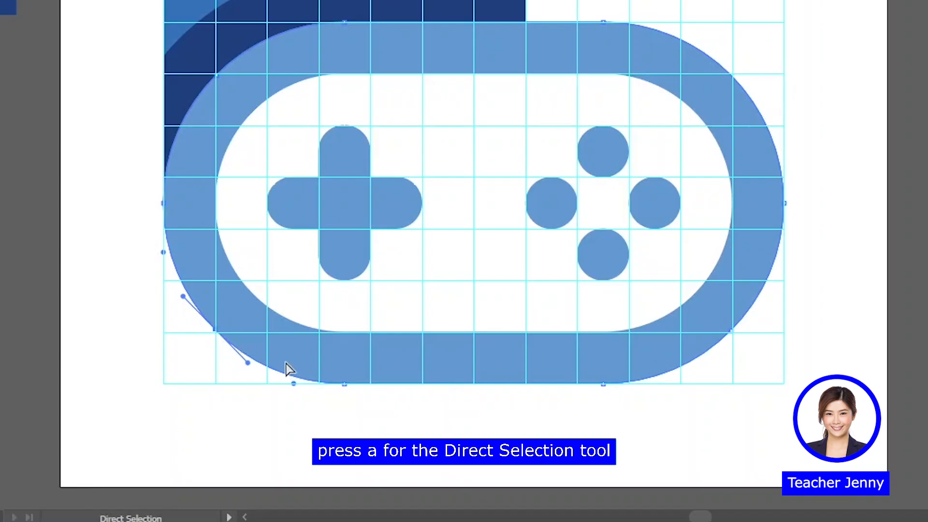
left_click_drag(215, 330, 163, 384)
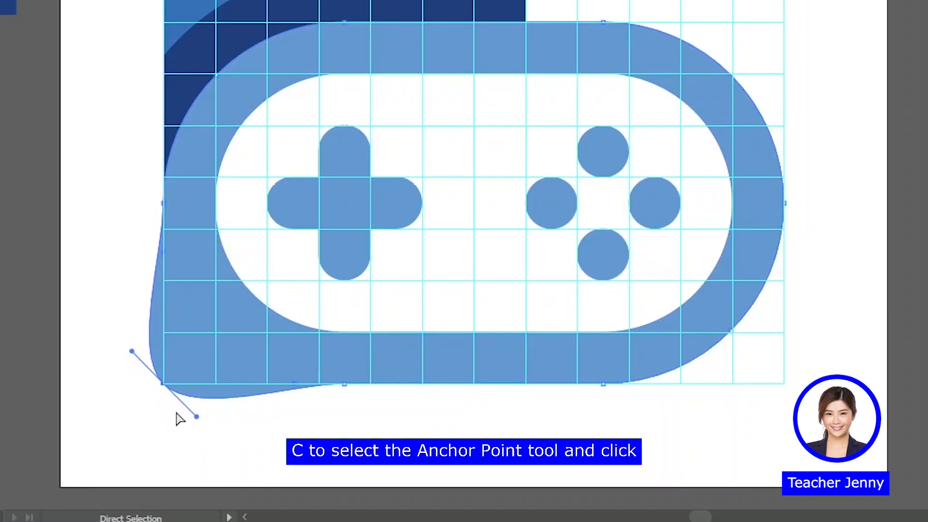
Convert the controller's lower-left anchor point to a sharp corner and round it with a 50 px radius
key("c")
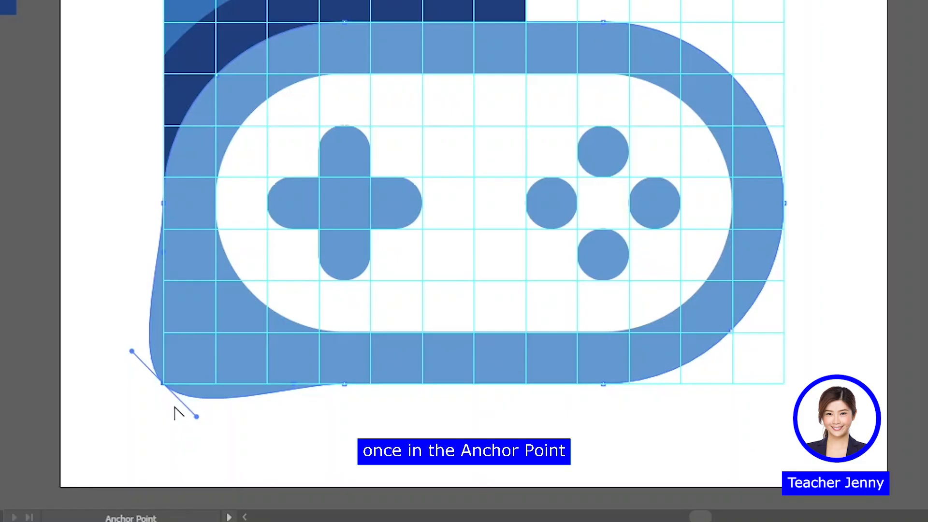
left_click(163, 385)
key("a")
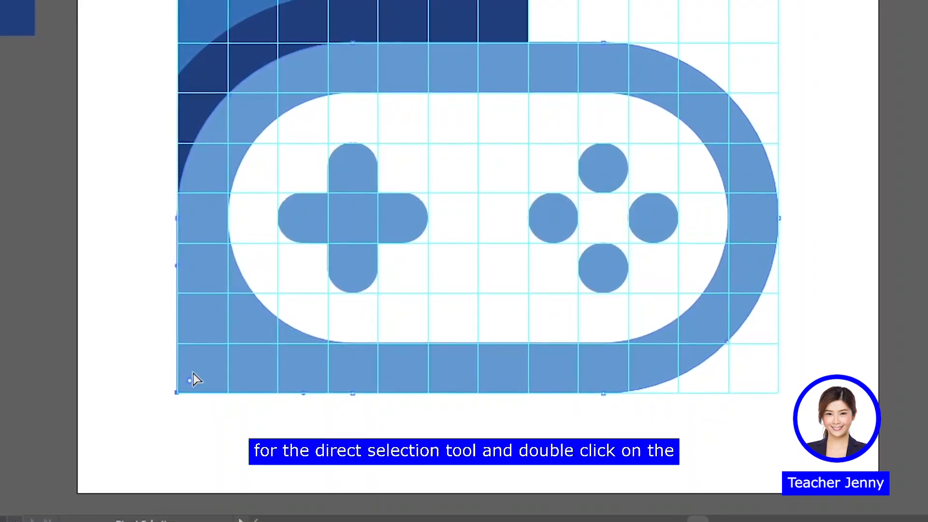
double_click(201, 399)
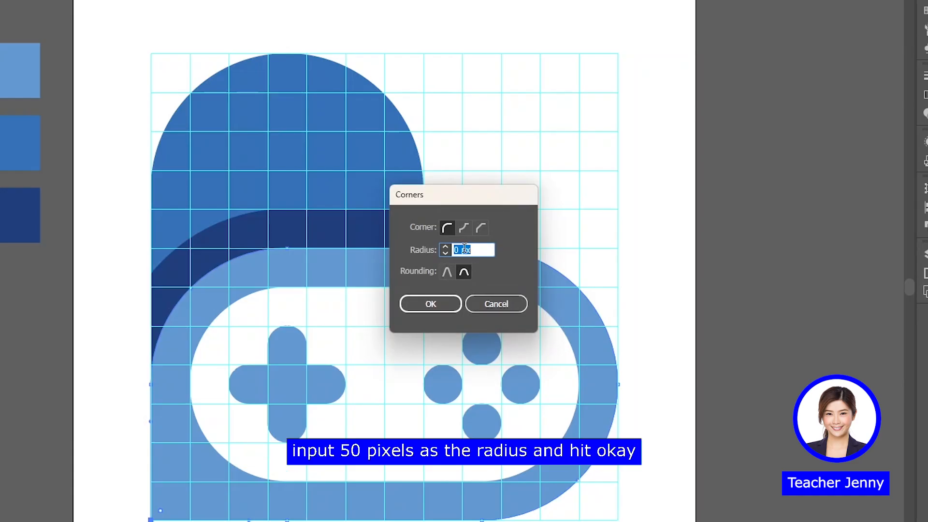
type("50")
left_click(430, 303)
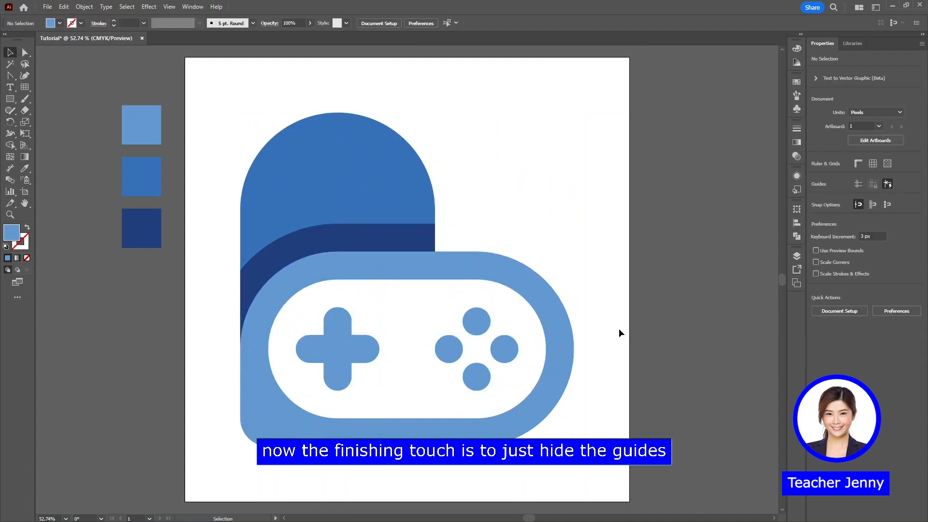
Rotate the whole logo 45 degrees counterclockwise into a heart, move it up to fit within the artboard, and deselect it
left_click_drag(503, 216, 303, 395)
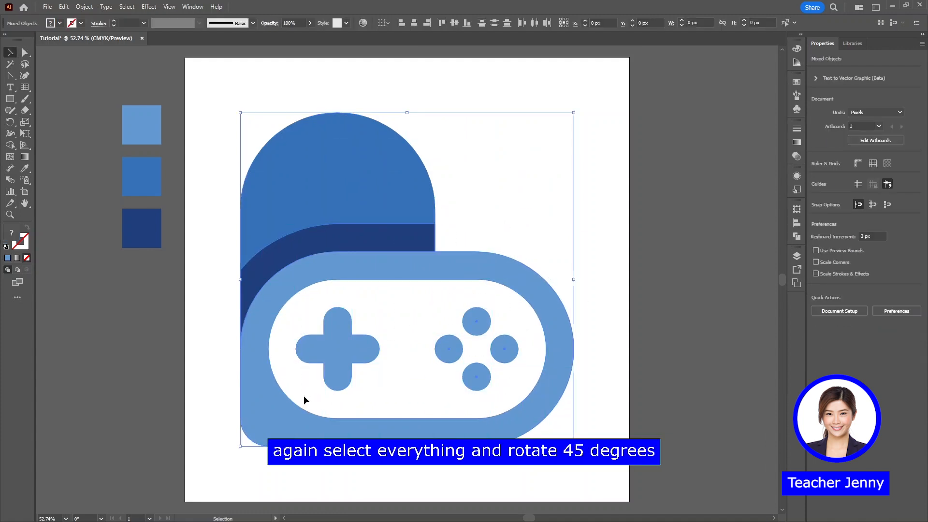
left_click_drag(578, 111, 491, 73)
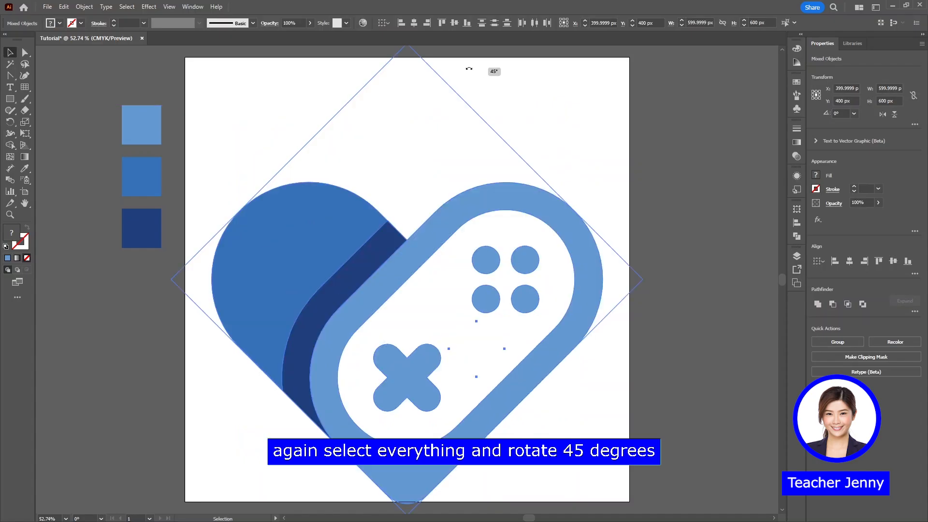
left_click_drag(491, 199, 490, 144)
left_click(651, 150)
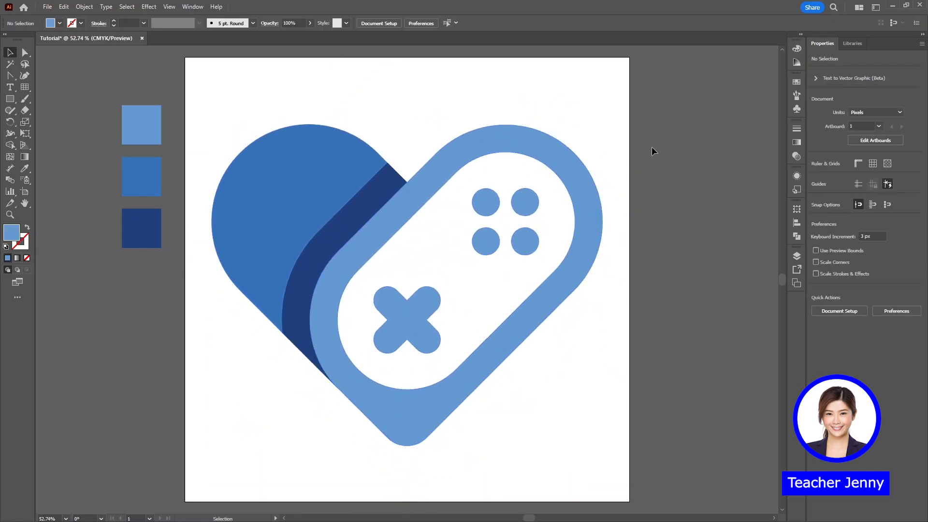